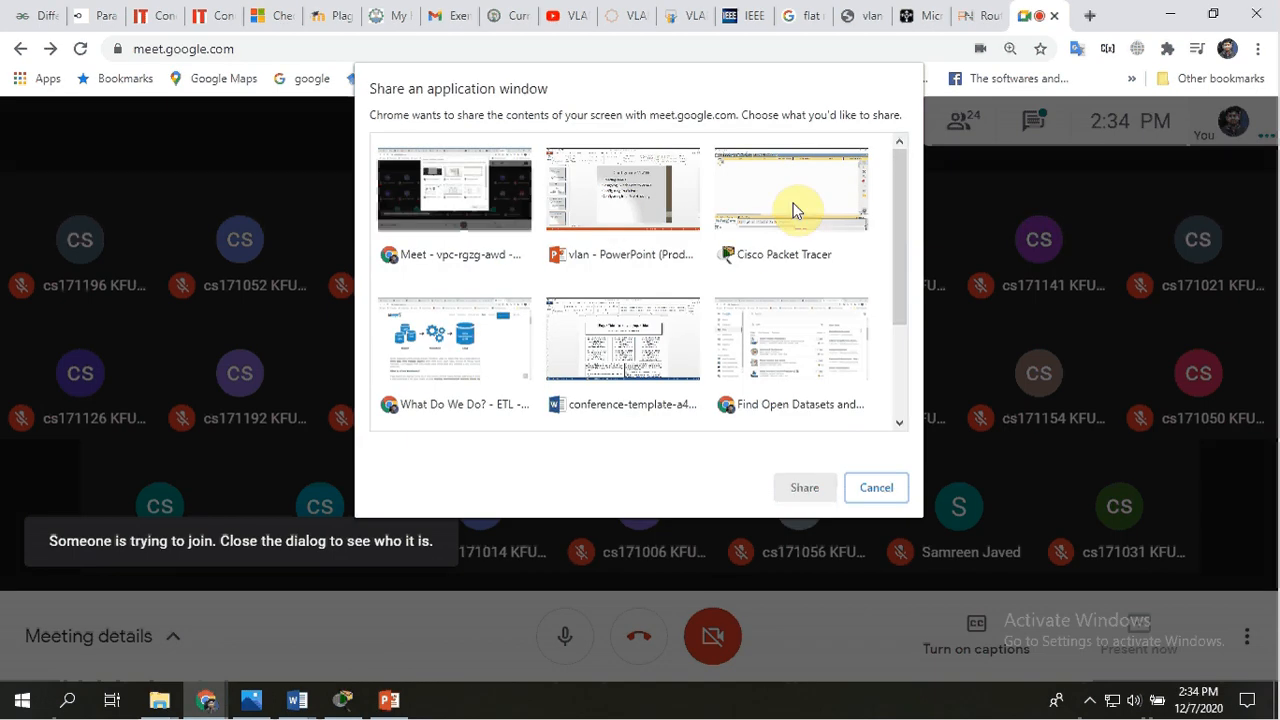
# Share the Cisco Packet Tracer window in the Google Meet call.
pyautogui.click(791, 209)
pyautogui.click(804, 489)
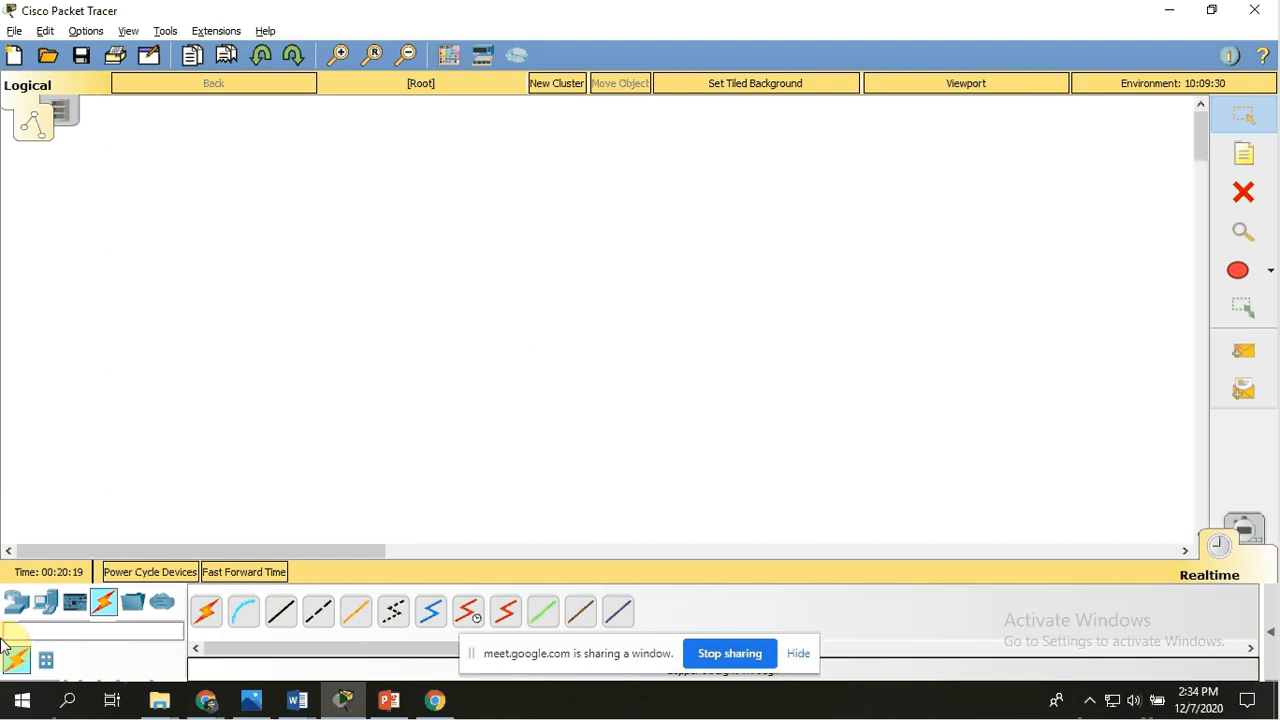
# Place a 2960 switch left of the middle of the empty logical workspace.
pyautogui.click(25, 607)
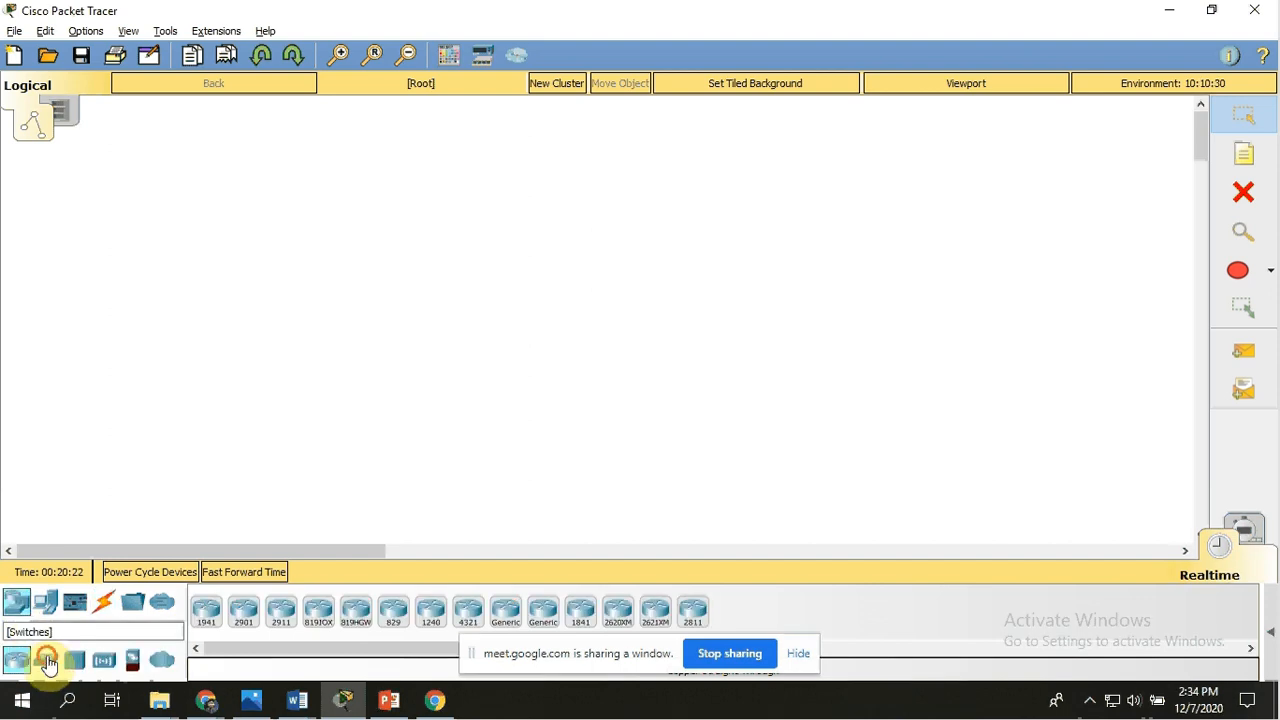
pyautogui.click(47, 662)
pyautogui.click(208, 620)
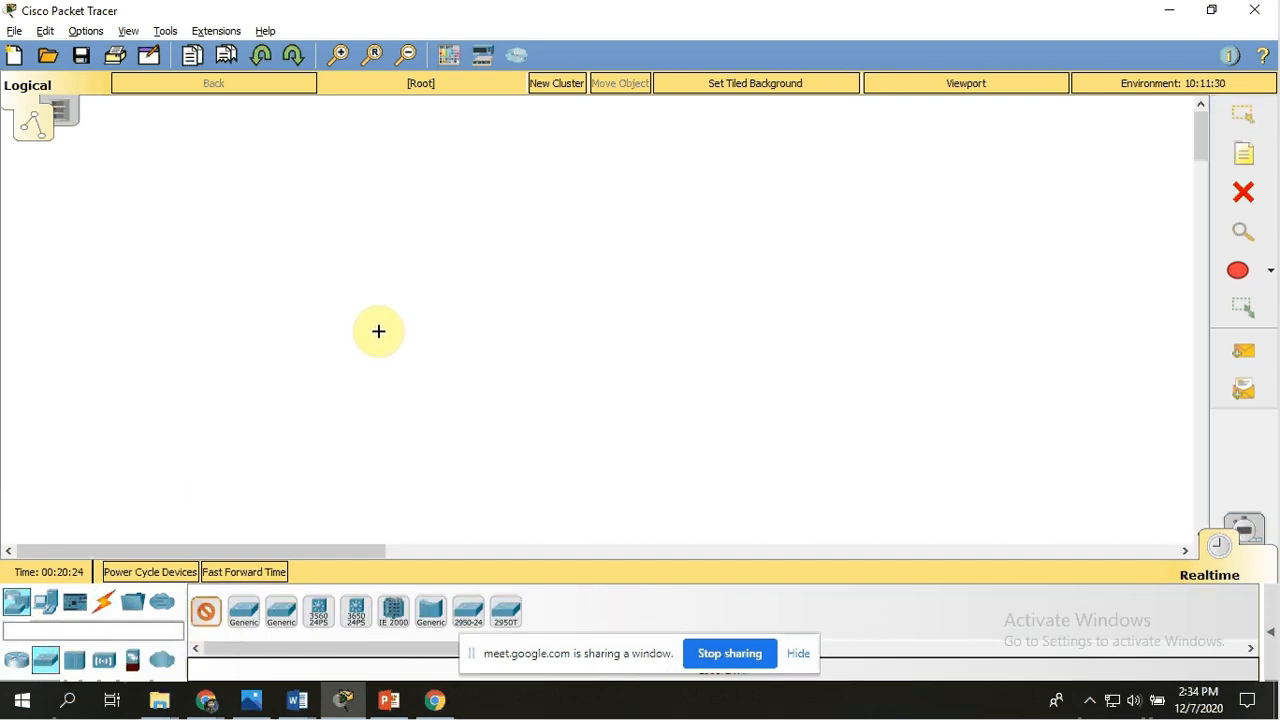
pyautogui.click(410, 330)
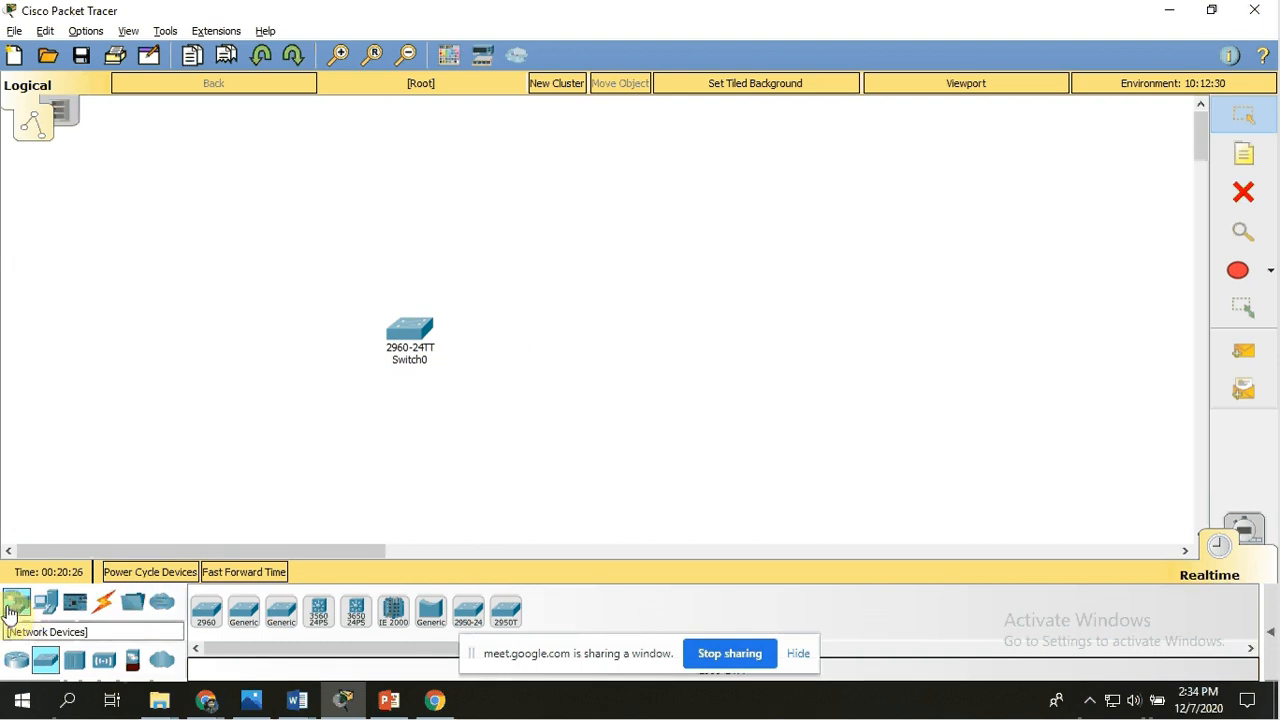
# Place four generic PCs around the switch: PC0 and PC1 below it, PC2 and PC3 above it.
pyautogui.click(45, 601)
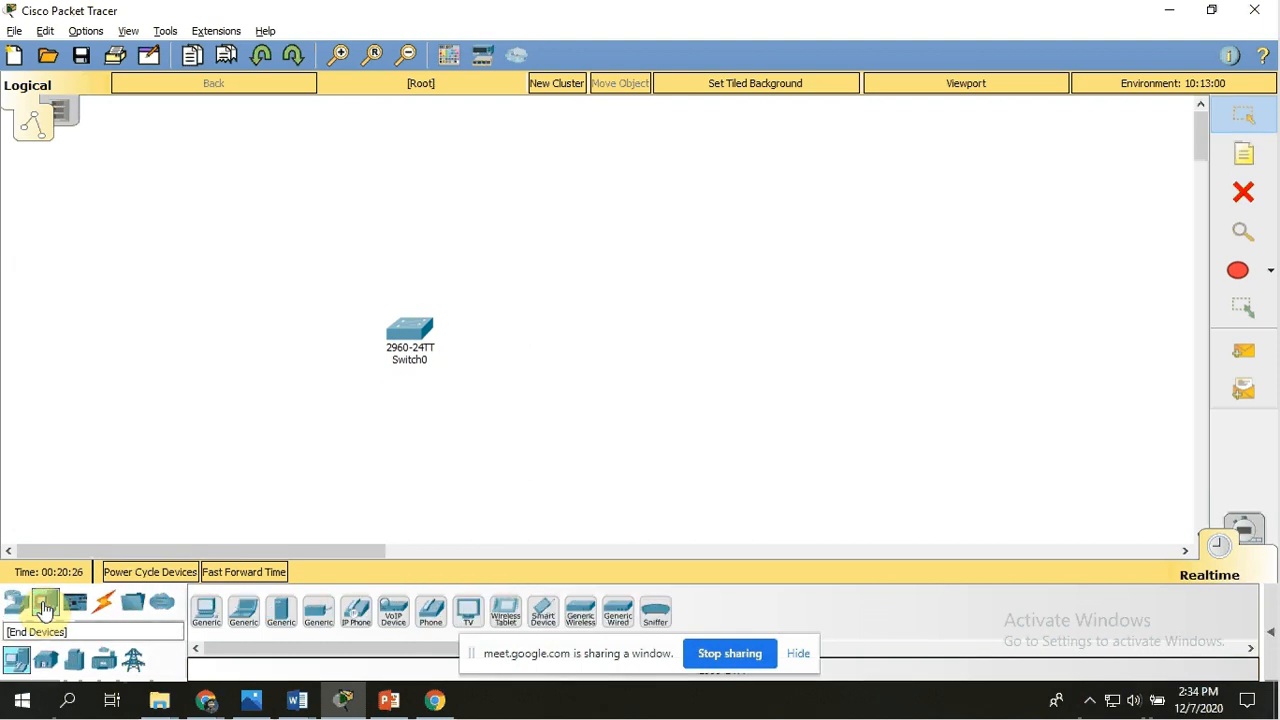
pyautogui.click(212, 622)
pyautogui.click(292, 468)
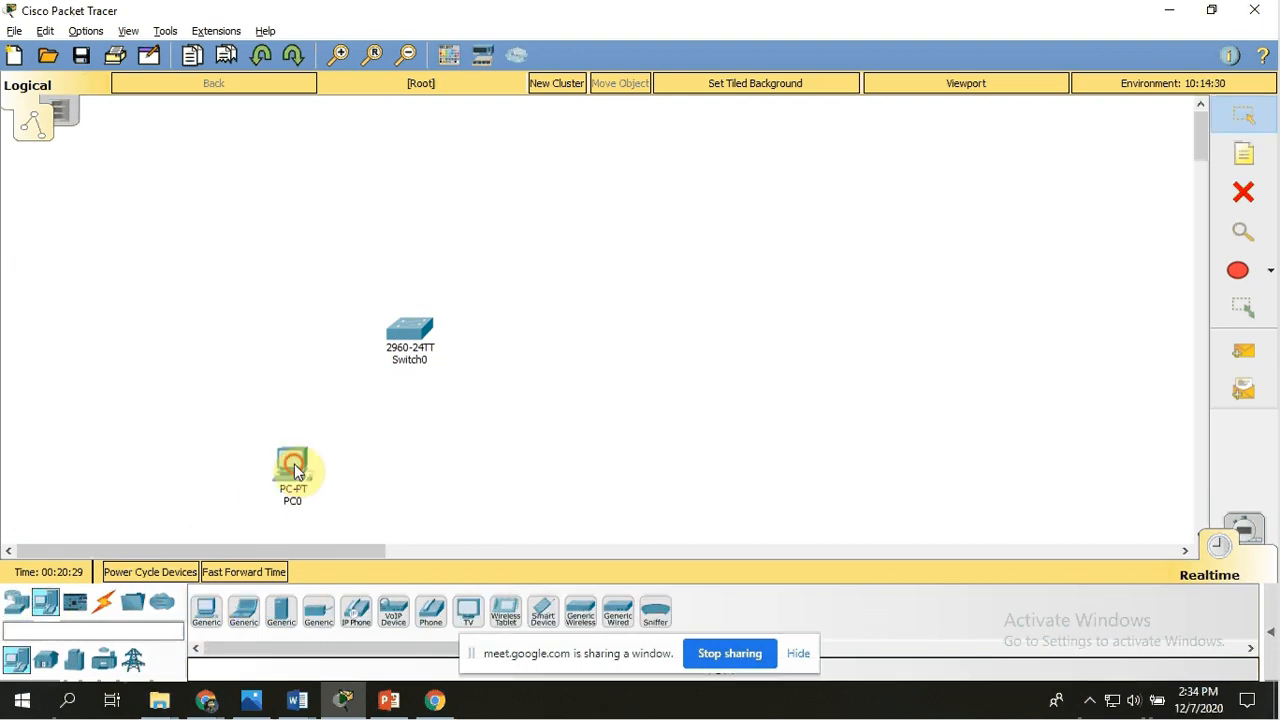
pyautogui.click(206, 612)
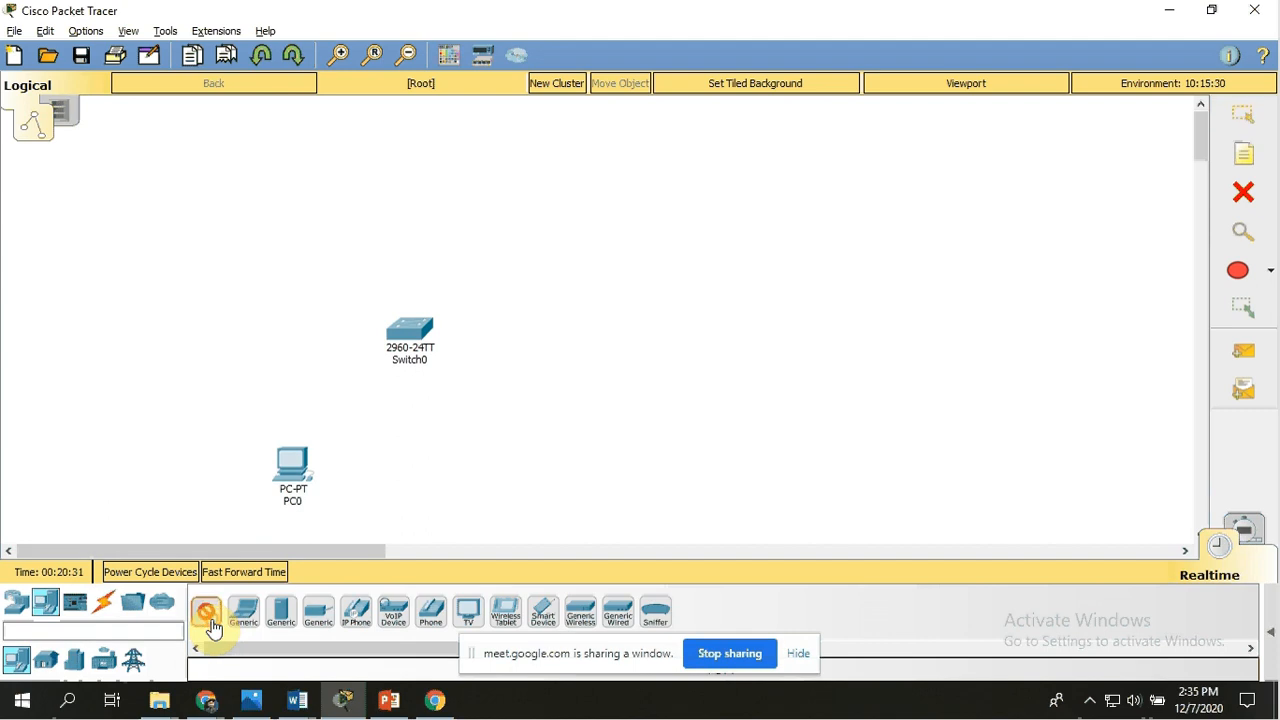
pyautogui.click(483, 461)
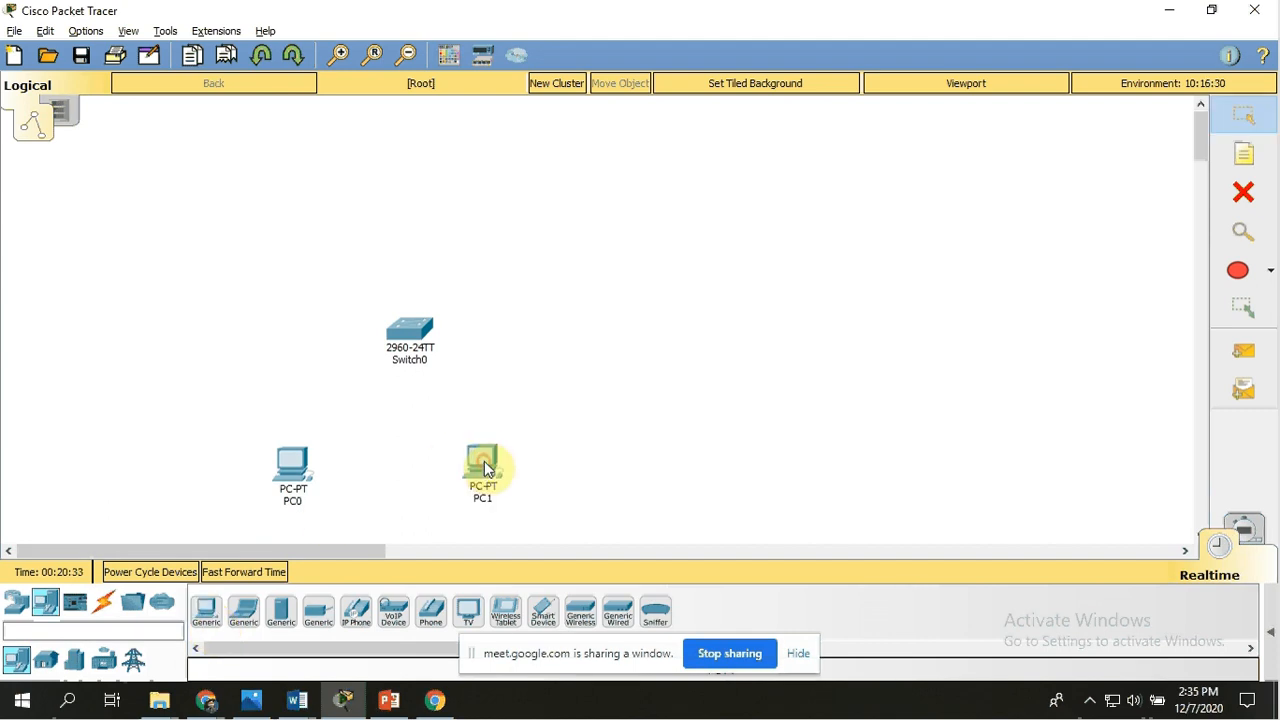
pyautogui.click(207, 614)
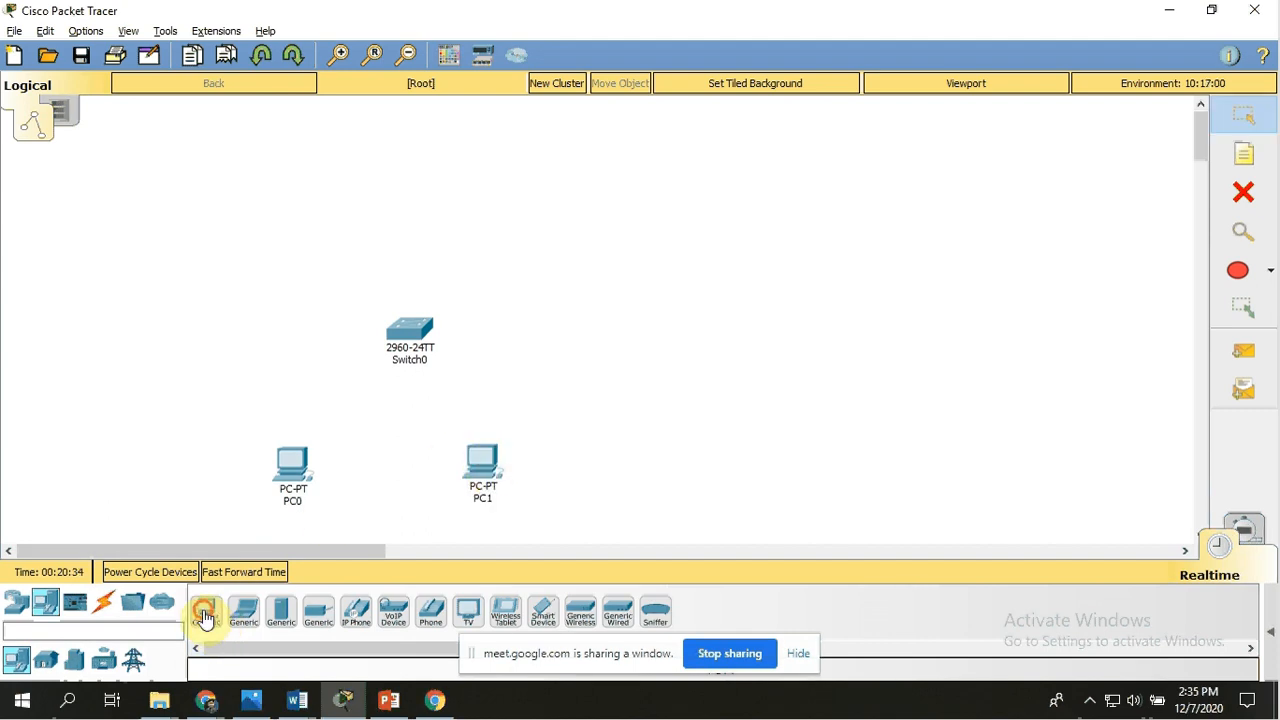
pyautogui.click(249, 165)
pyautogui.click(210, 613)
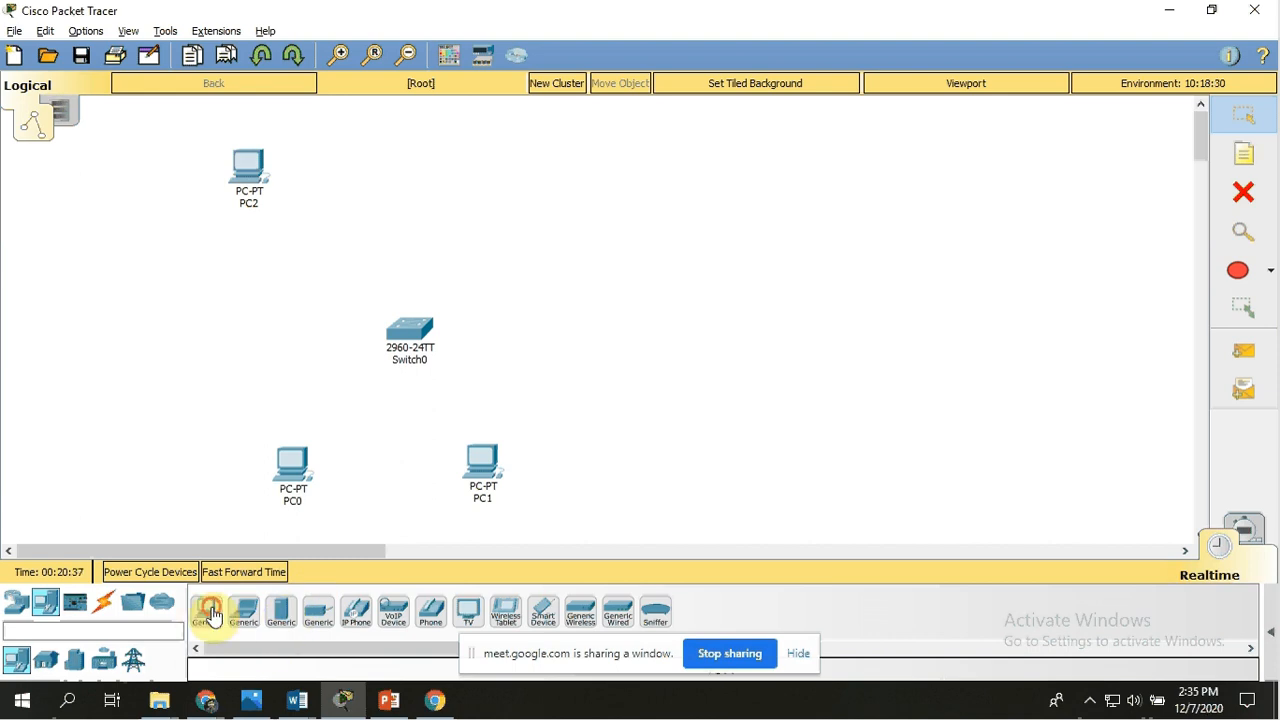
pyautogui.click(513, 160)
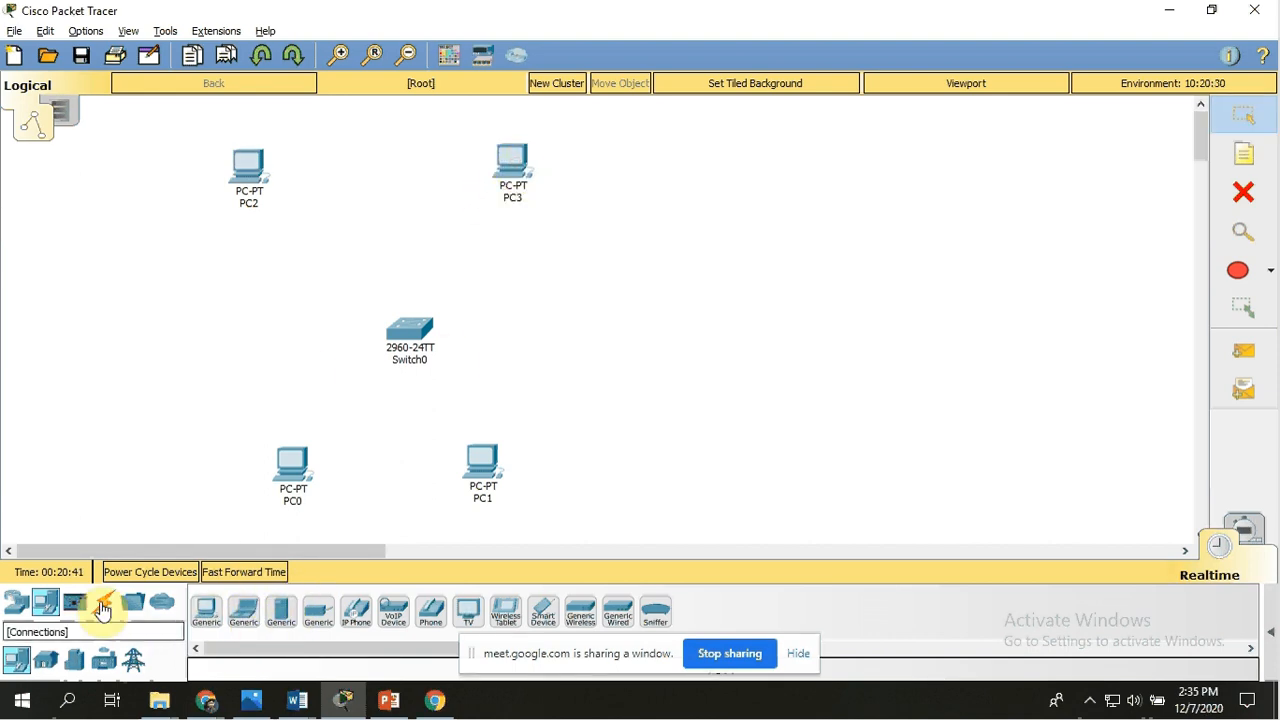
# Connect PC0's FastEthernet0 to the switch's FastEthernet0/1 with a copper straight-through cable.
pyautogui.click(103, 610)
pyautogui.click(280, 612)
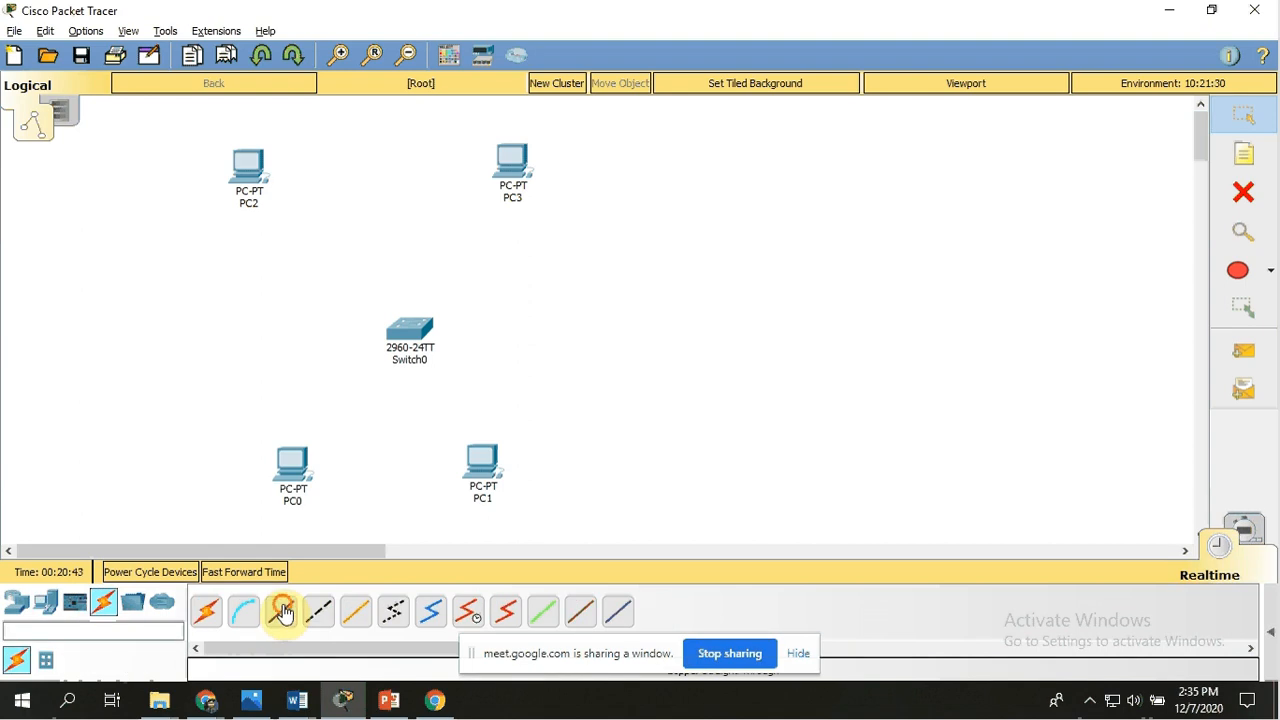
pyautogui.click(290, 458)
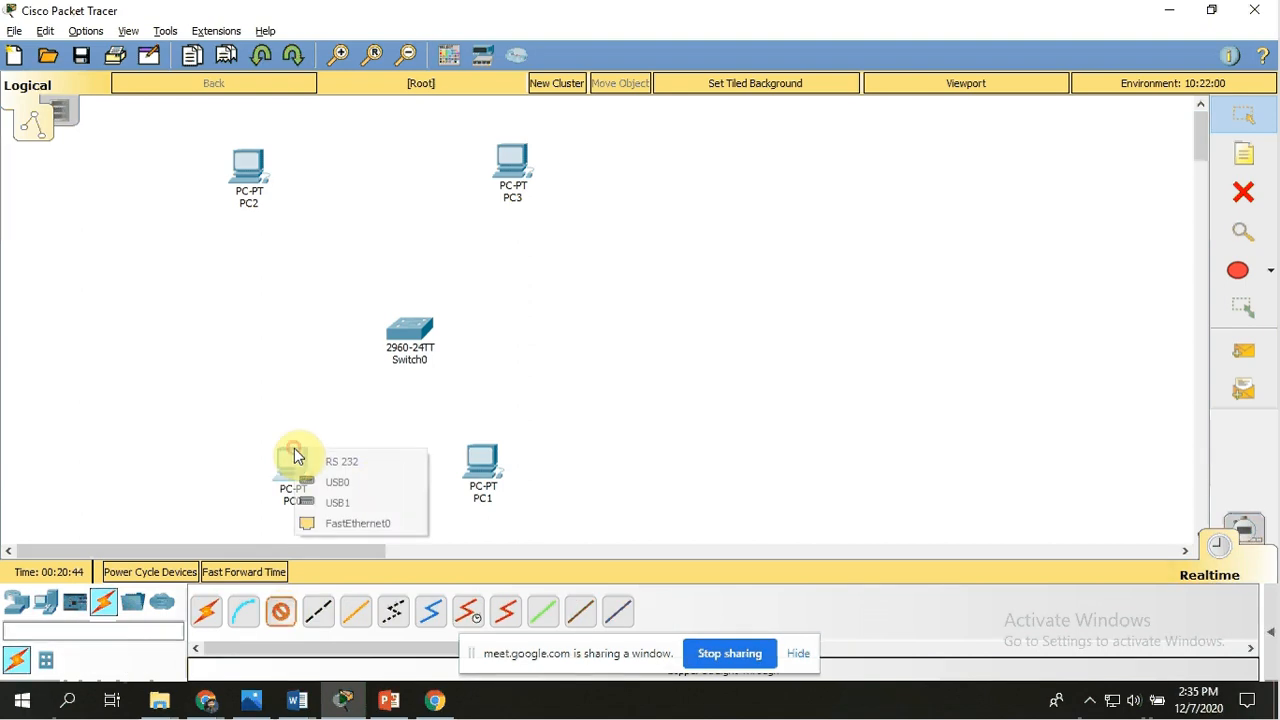
pyautogui.click(405, 523)
pyautogui.click(411, 331)
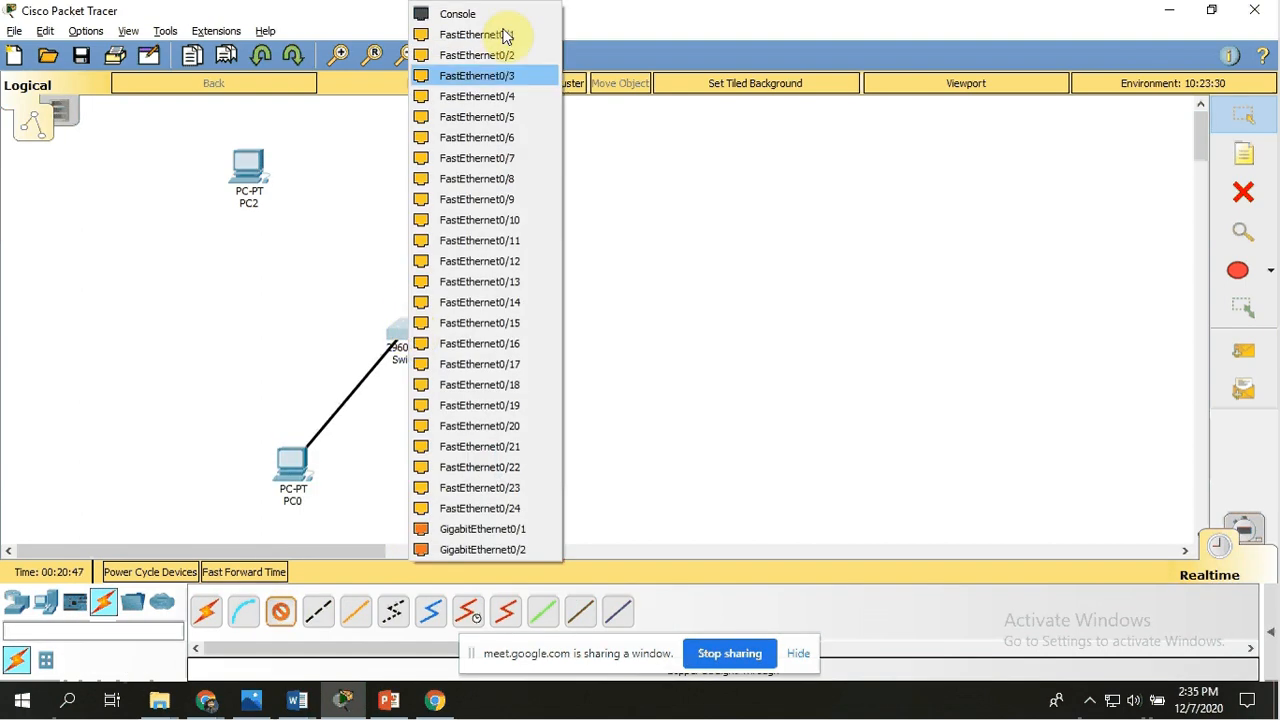
pyautogui.click(503, 36)
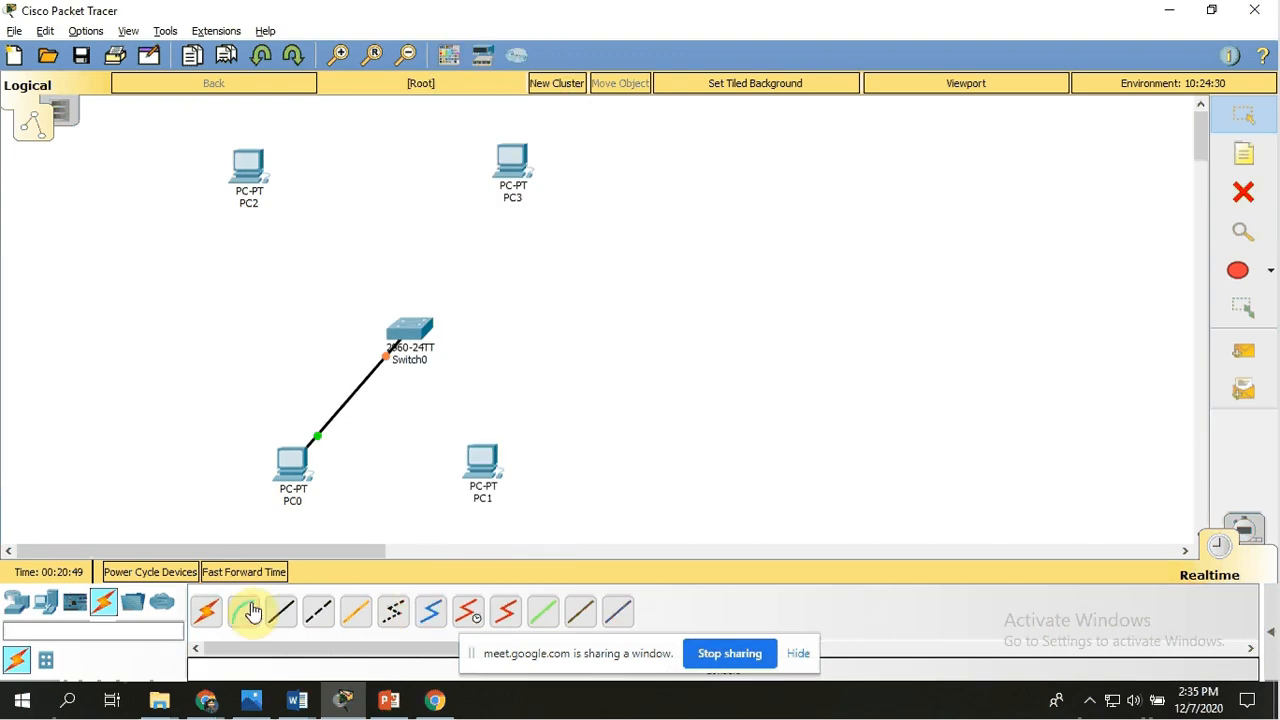
# Connect PC1's FastEthernet0 to the switch's FastEthernet0/2 with a copper straight-through cable.
pyautogui.click(282, 613)
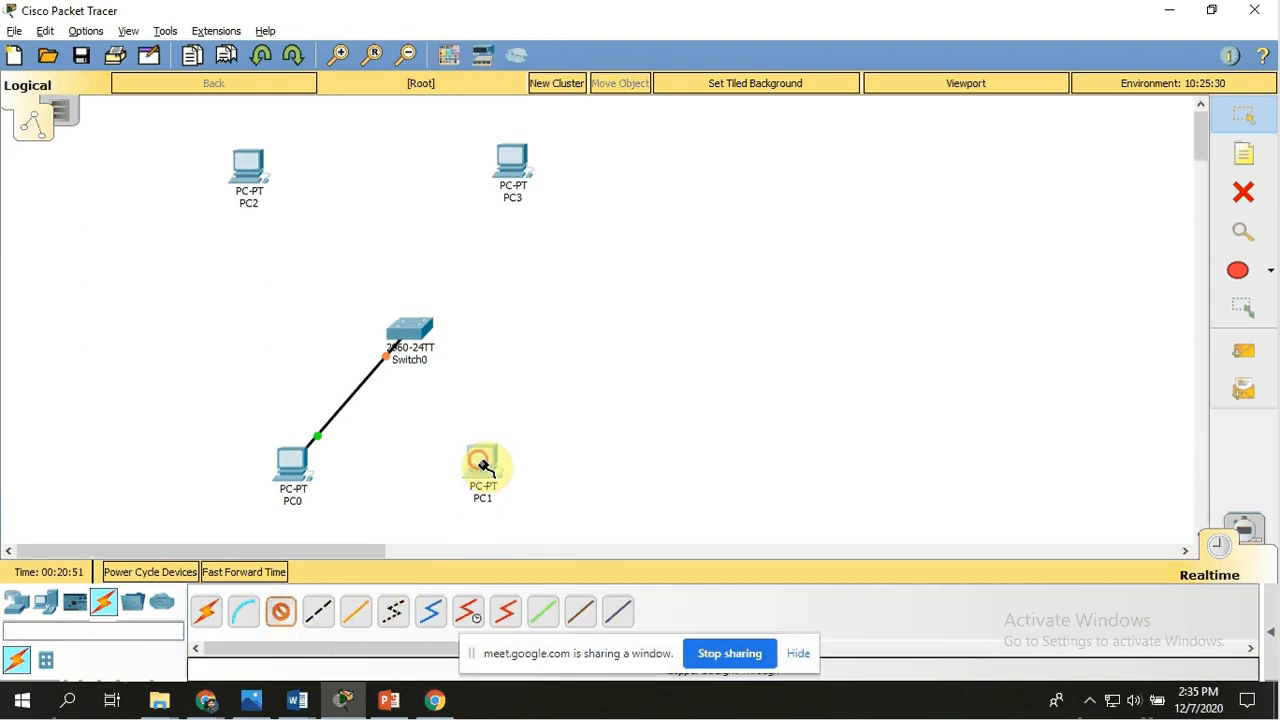
pyautogui.click(485, 465)
pyautogui.click(520, 535)
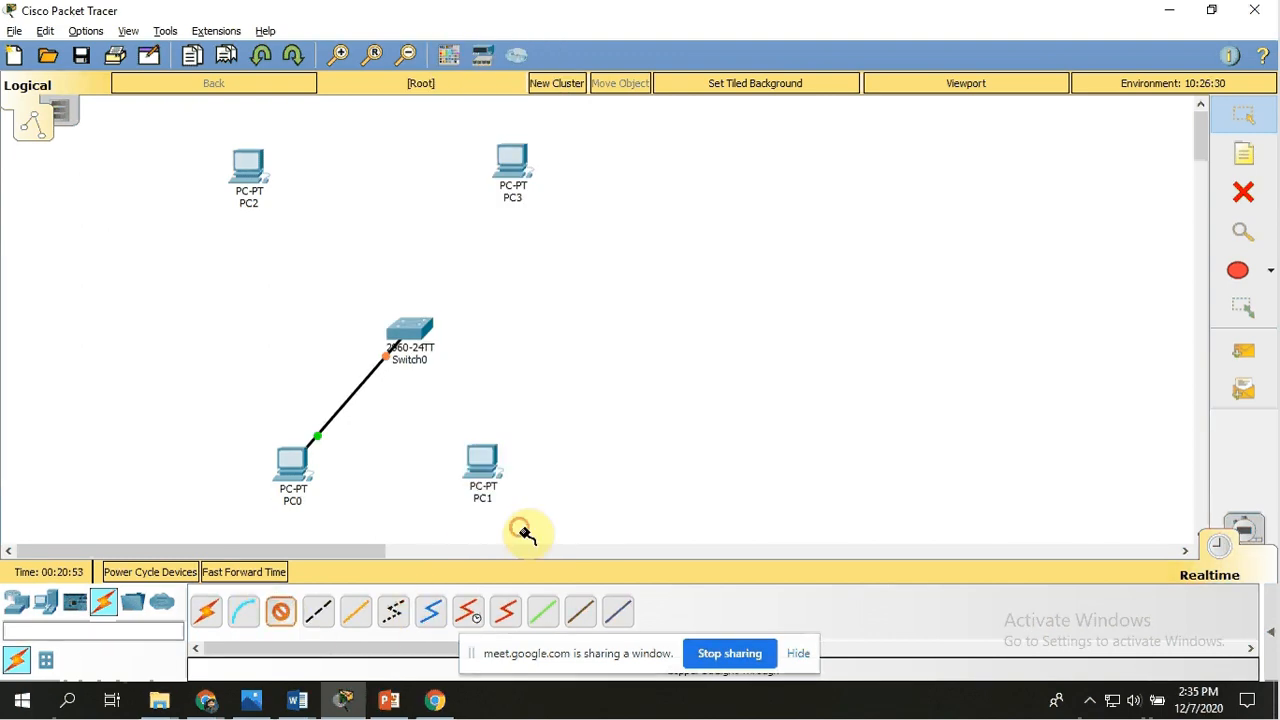
pyautogui.click(408, 333)
pyautogui.click(478, 34)
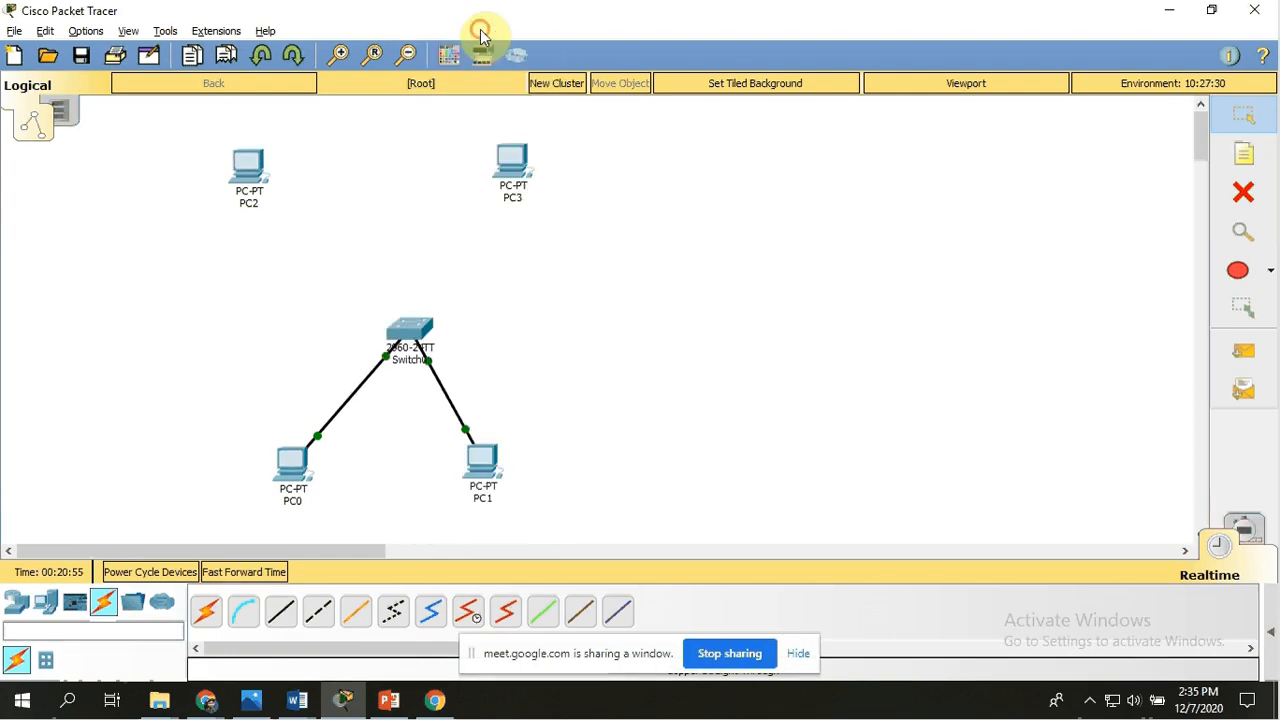
# Connect PC2's FastEthernet0 to the switch's FastEthernet0/3 with a copper straight-through cable.
pyautogui.click(281, 611)
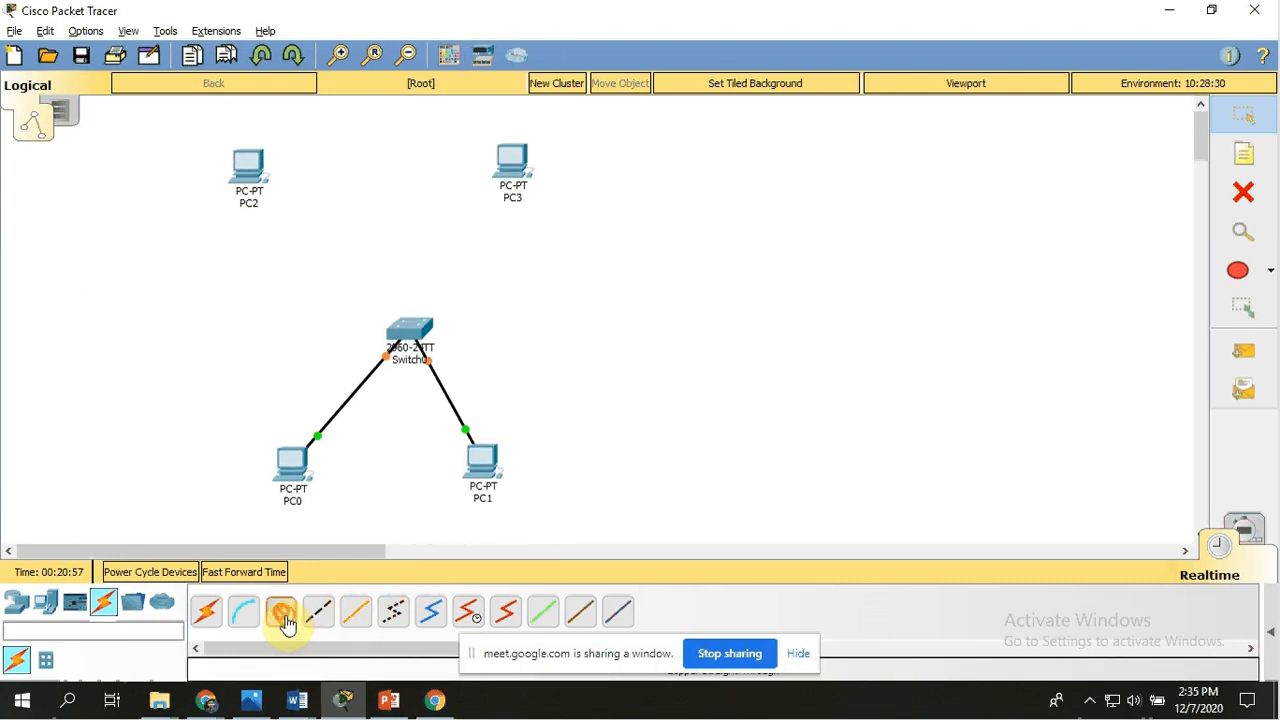
pyautogui.click(253, 172)
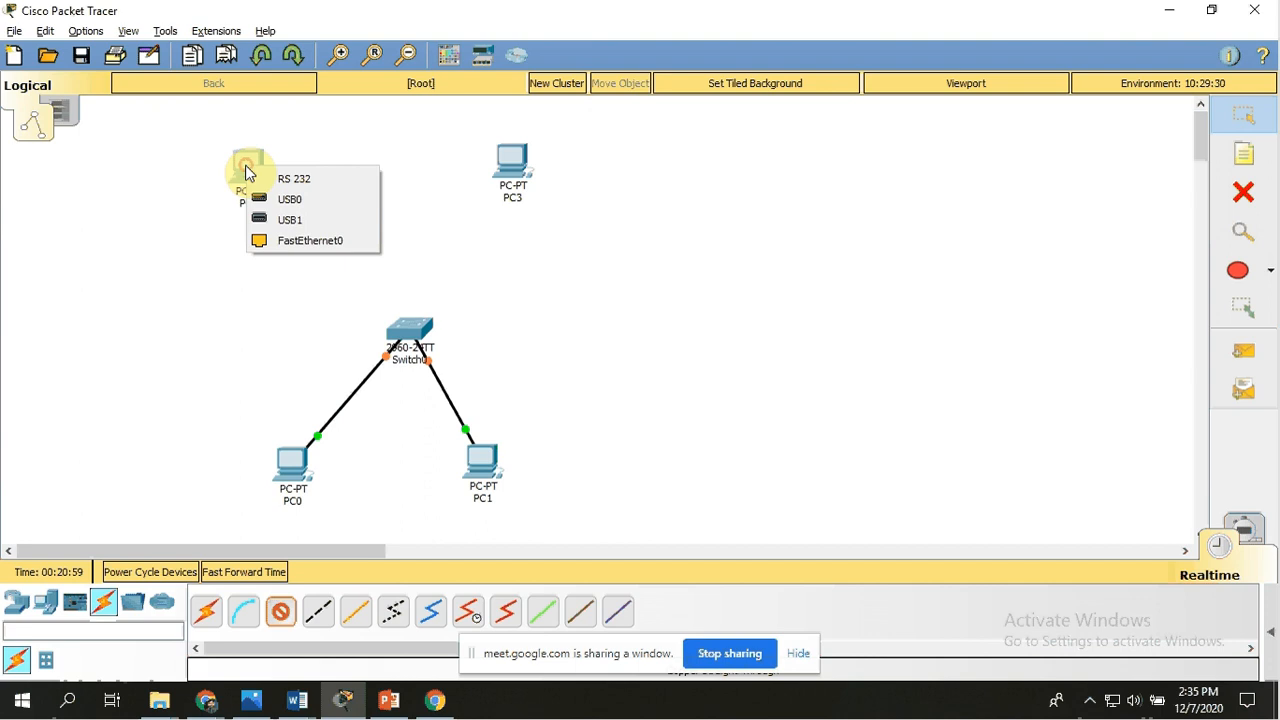
pyautogui.click(312, 242)
pyautogui.click(410, 325)
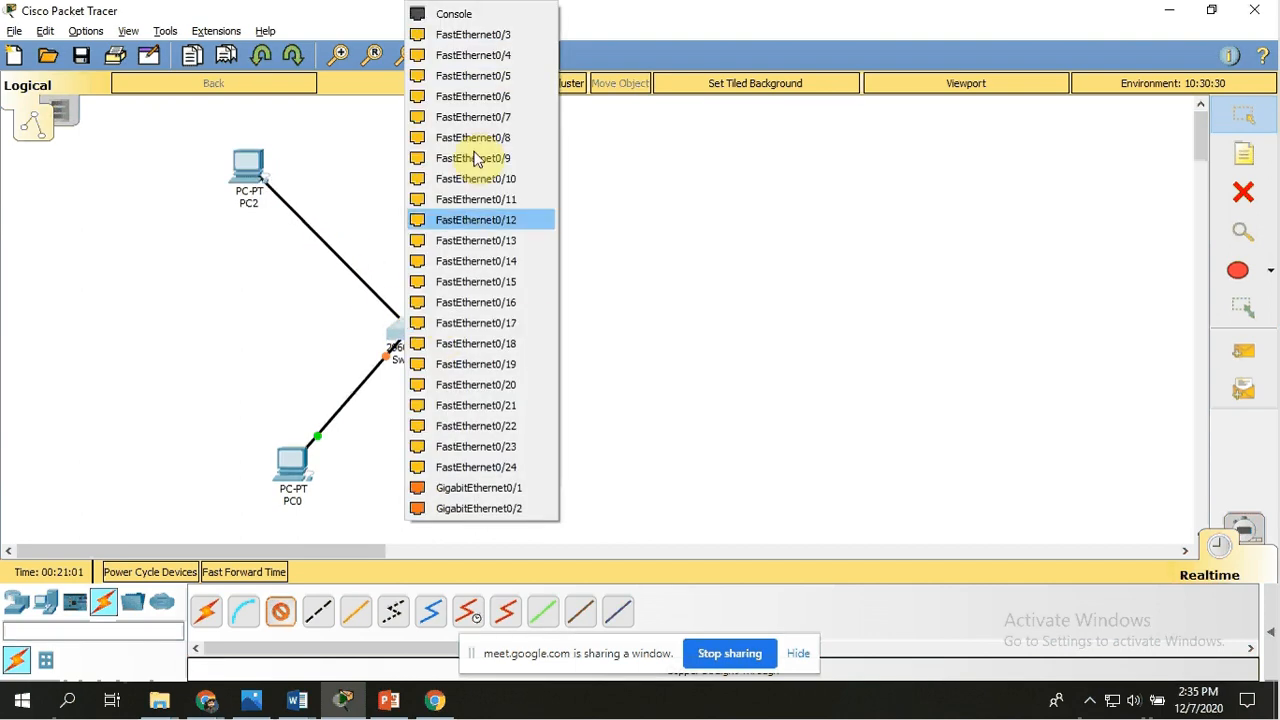
pyautogui.click(515, 34)
# Connect PC3's FastEthernet0 to the switch's FastEthernet0/4 with a copper straight-through cable, and move the switch slightly up and left between the PCs.
pyautogui.click(281, 612)
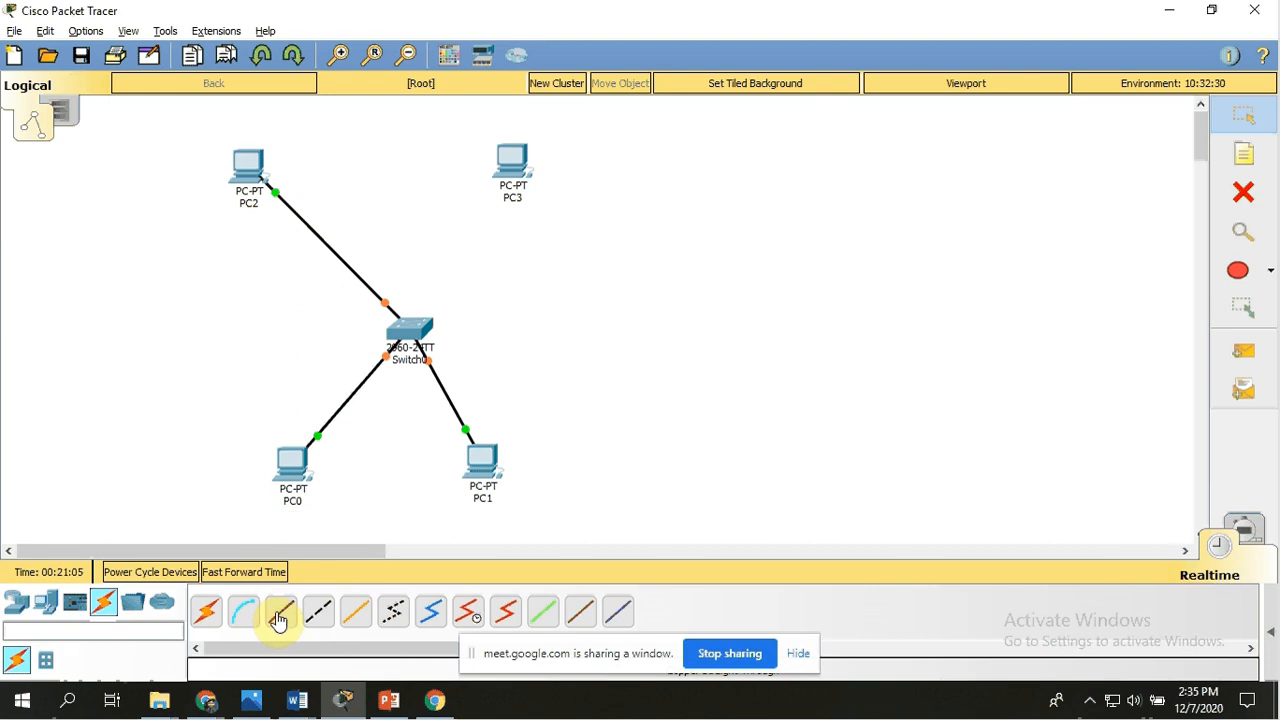
pyautogui.click(510, 160)
pyautogui.click(538, 228)
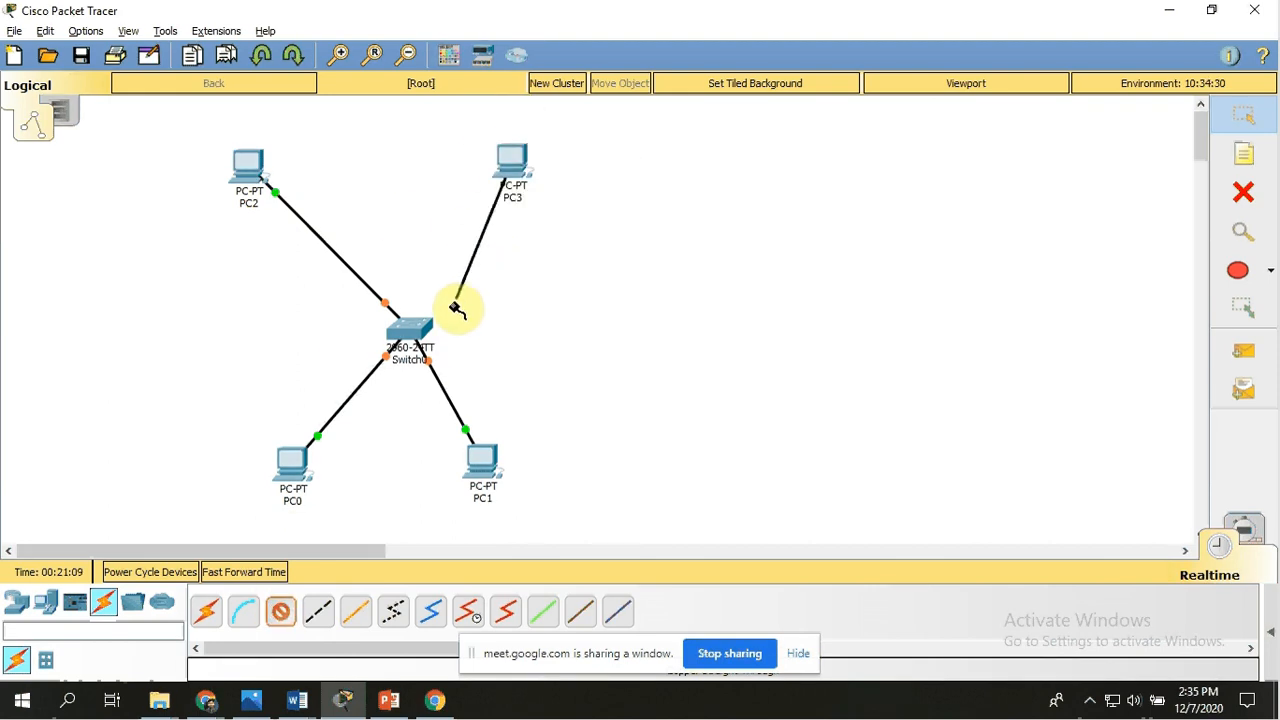
pyautogui.click(418, 334)
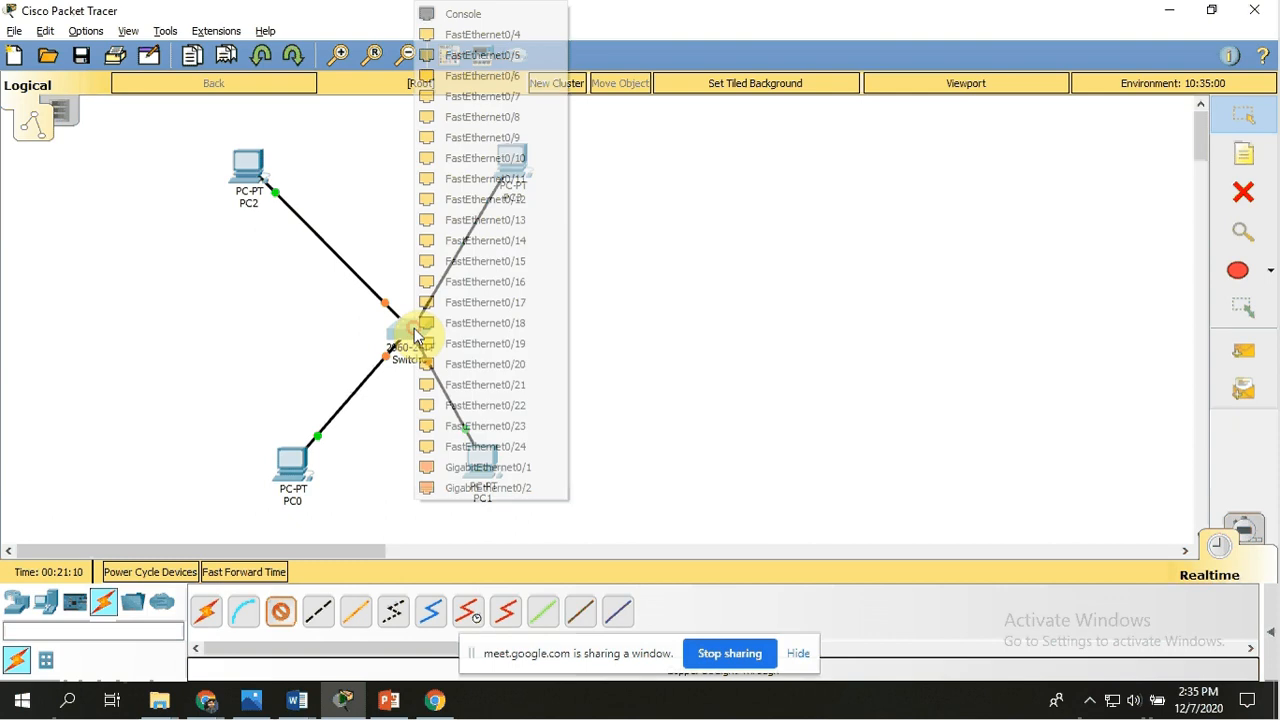
pyautogui.click(522, 40)
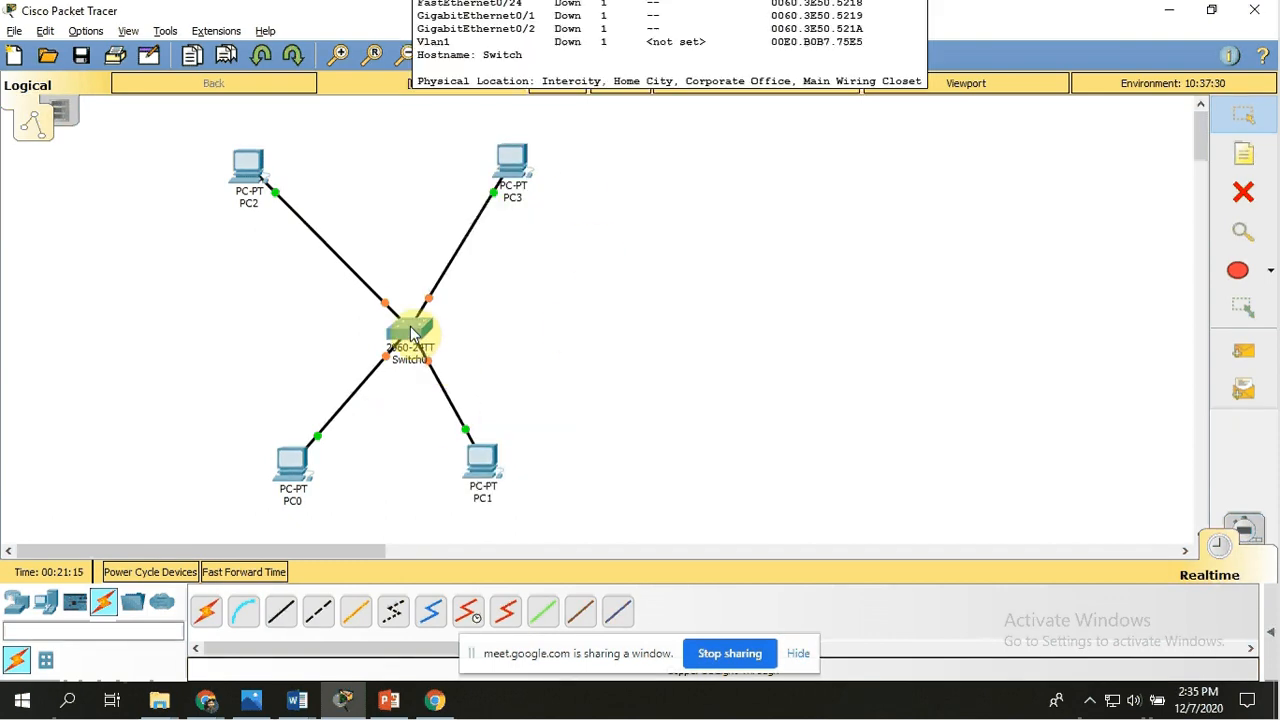
pyautogui.moveTo(410, 334); pyautogui.dragTo(389, 312)
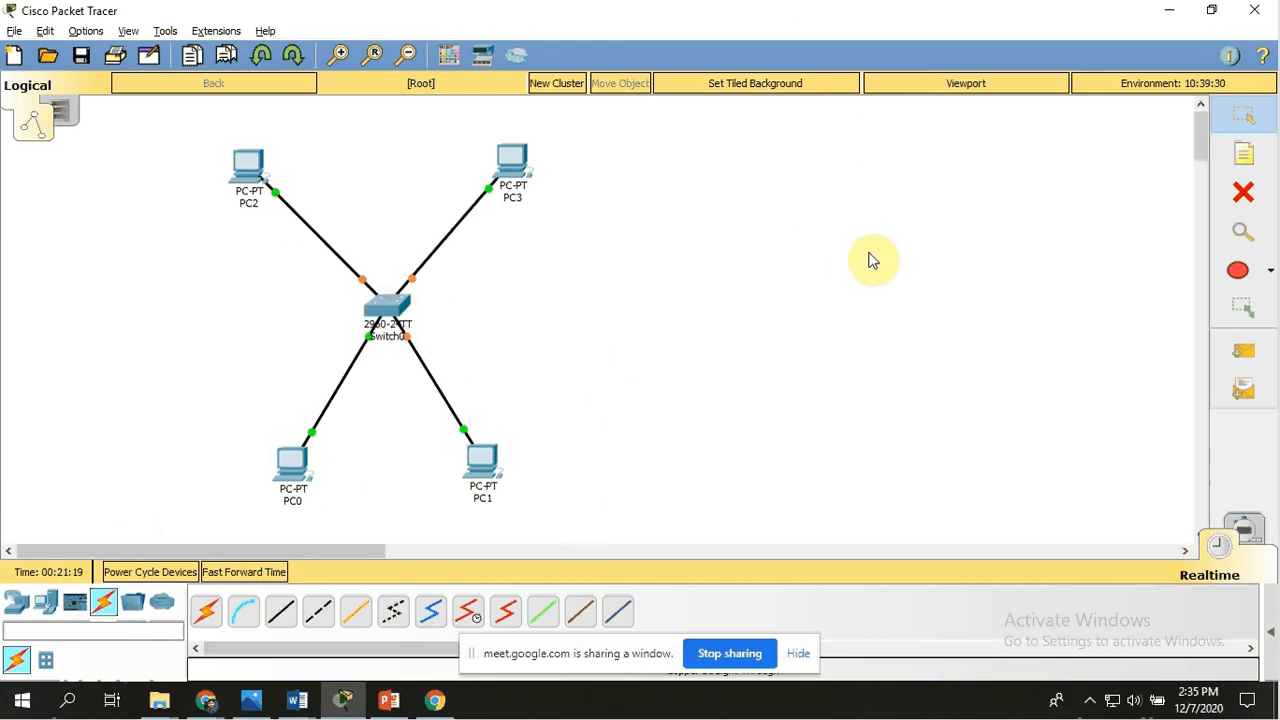
# Add the note 192.168.10.2 below PC0 and the note 192.168.10.3 below PC1.
pyautogui.click(1245, 156)
pyautogui.click(234, 517)
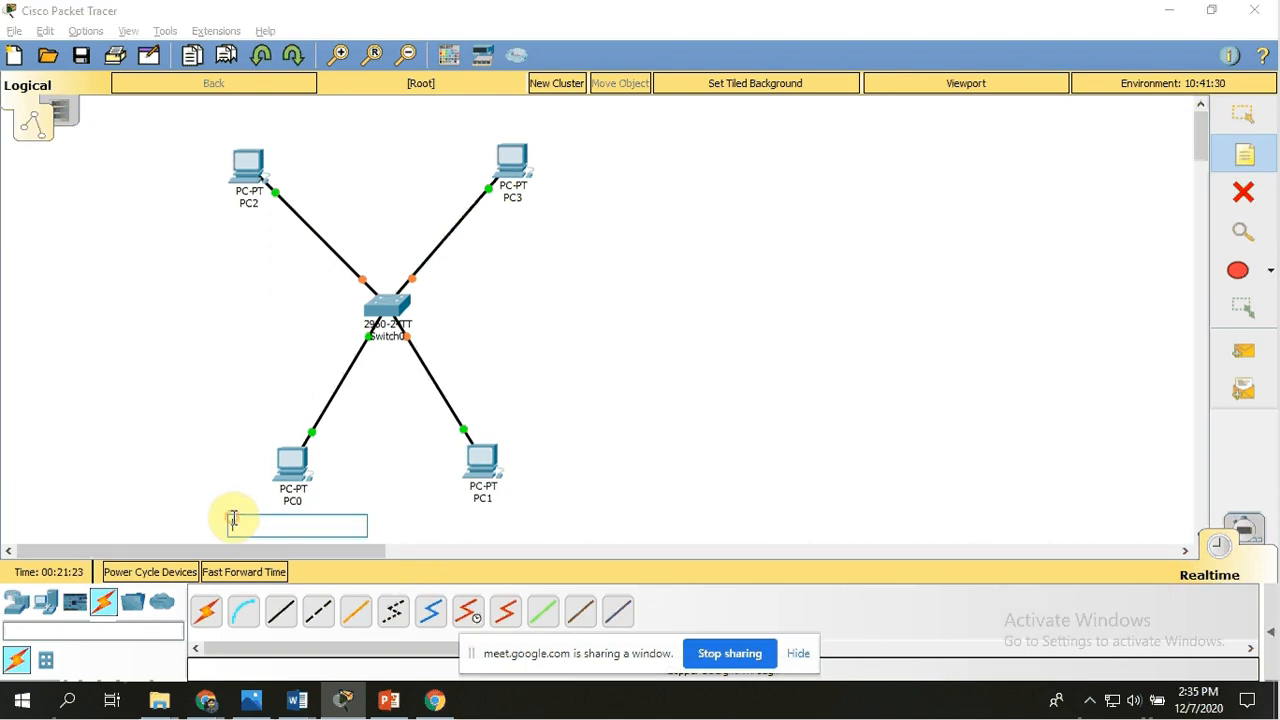
pyautogui.write('192.168.10.2')
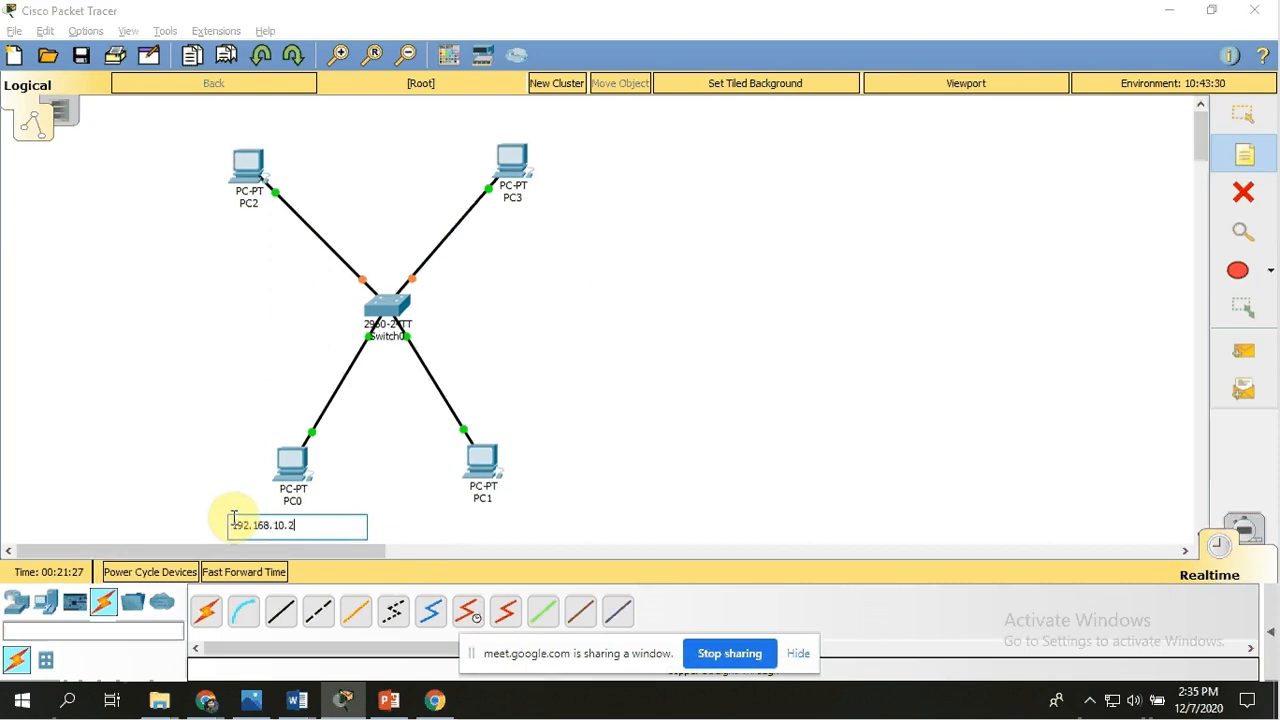
pyautogui.click(467, 518)
pyautogui.write('192')
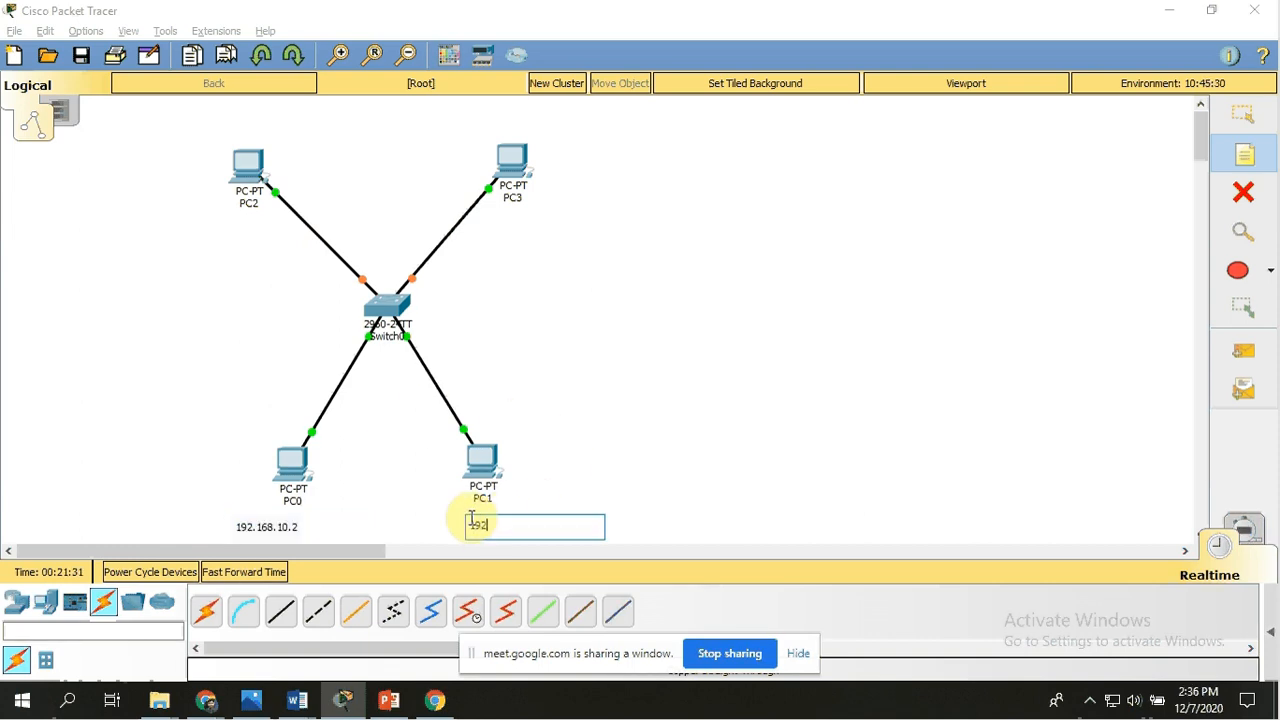
pyautogui.write('.168.10.3')
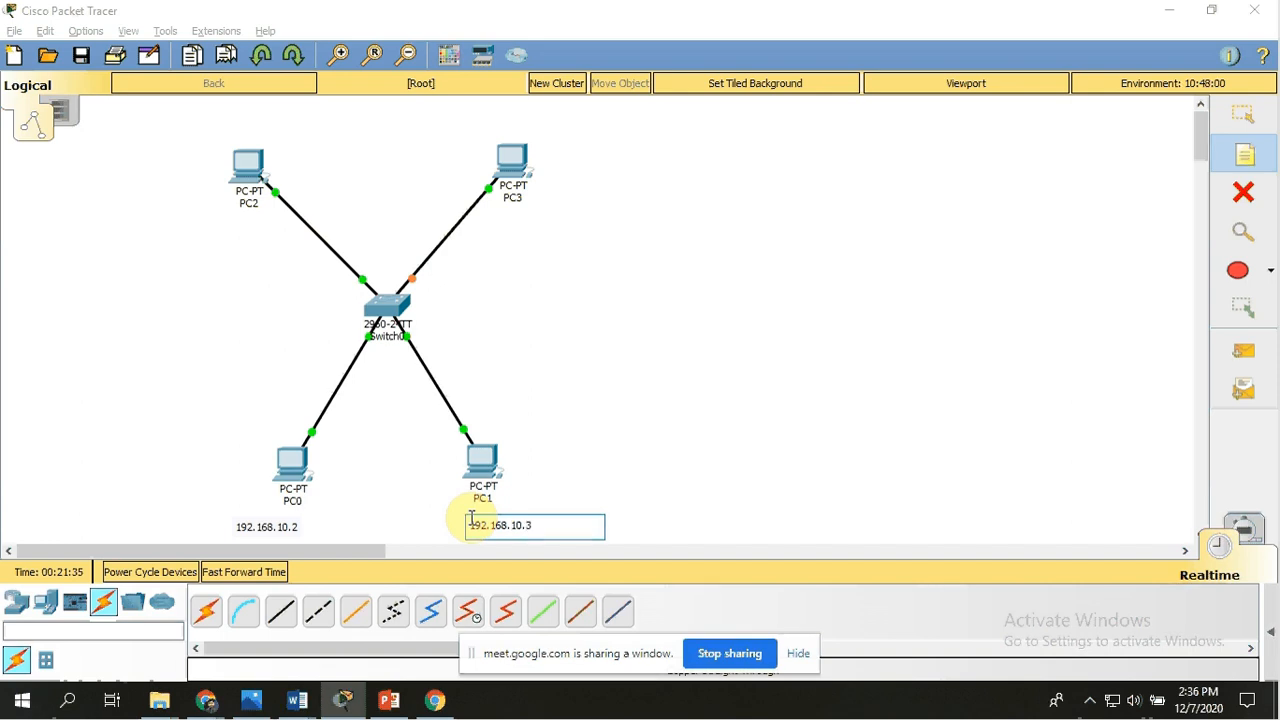
# Add the note 192.168.10.4 above PC2 and the note 192.168.10.5 above PC3.
pyautogui.click(182, 125)
pyautogui.write('192.1')
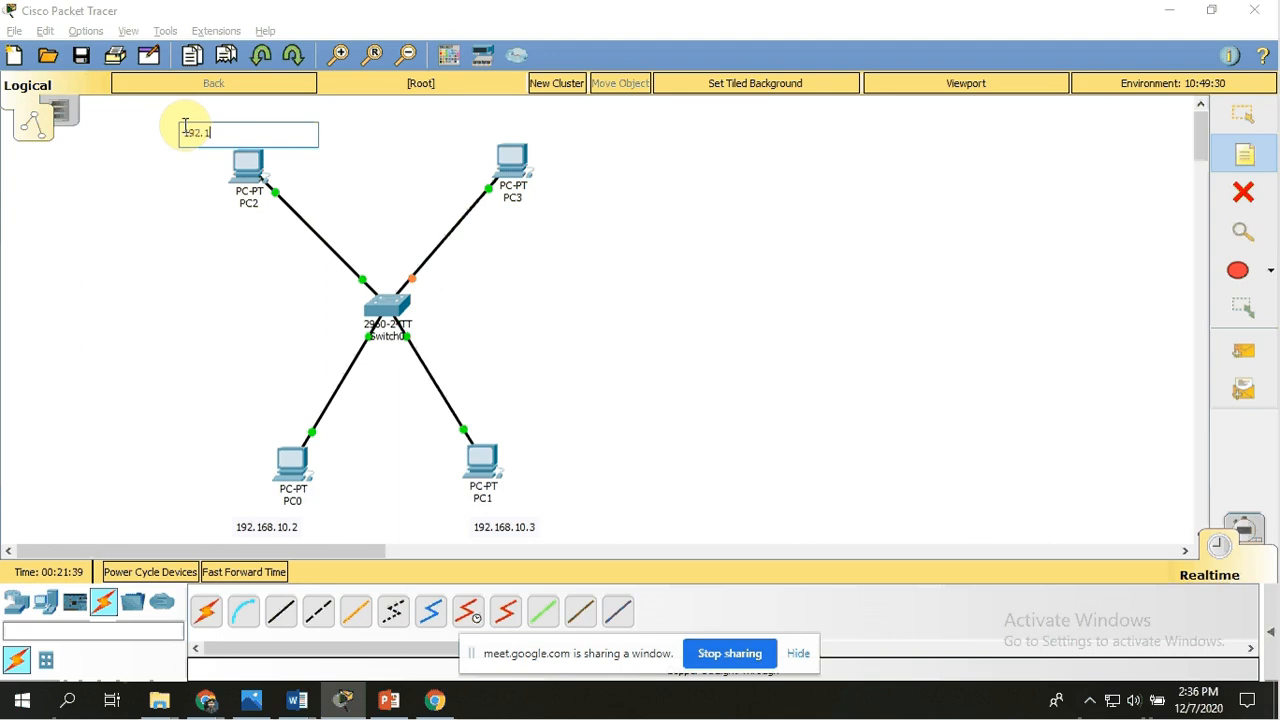
pyautogui.write('68.10.4')
pyautogui.click(476, 121)
pyautogui.write('192.168.')
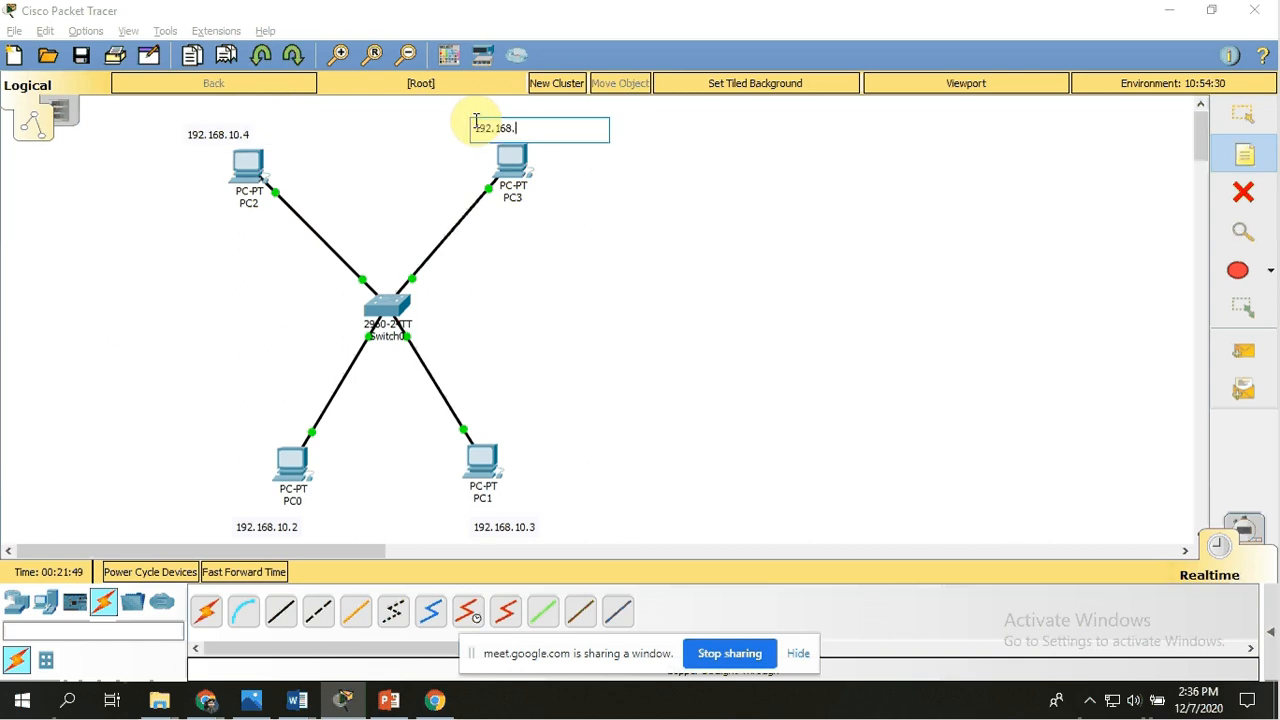
pyautogui.write('10.5')
pyautogui.click(745, 228)
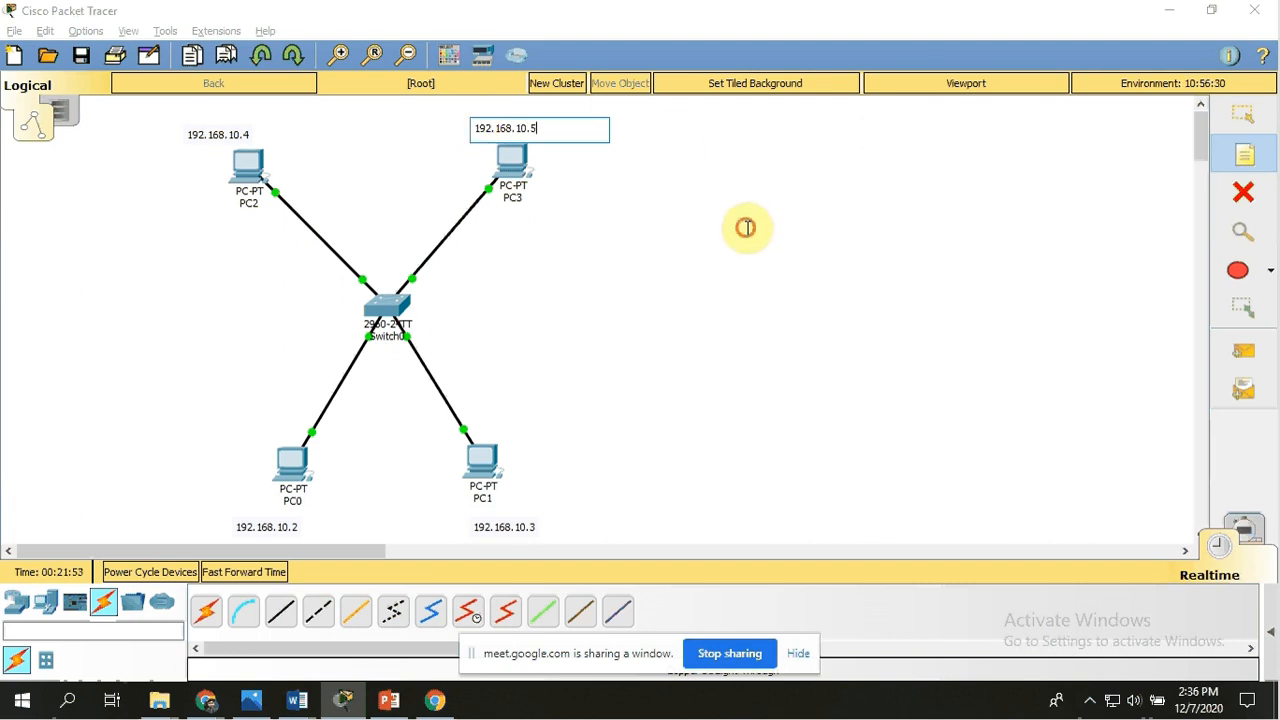
pyautogui.press('Escape')
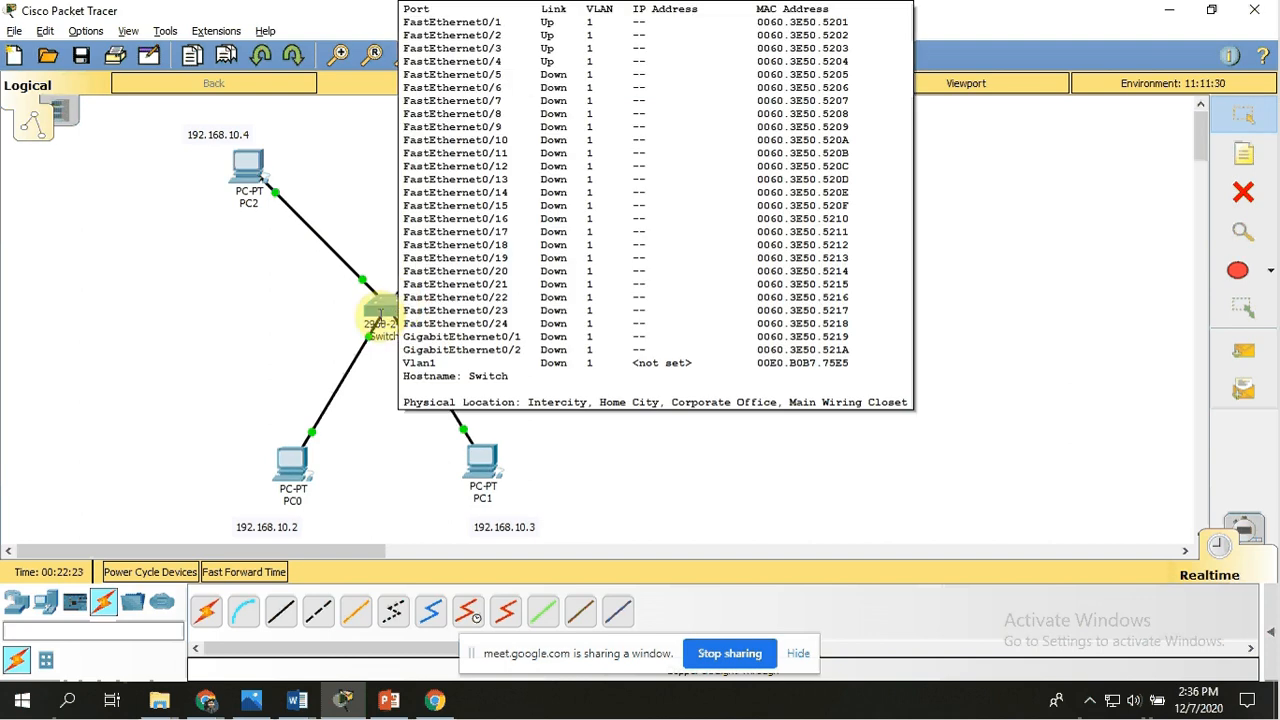
# Assign PC0 the static IP address 192.168.10.2 with subnet mask 255.255.255.0, and close its configuration window.
pyautogui.click(384, 308)
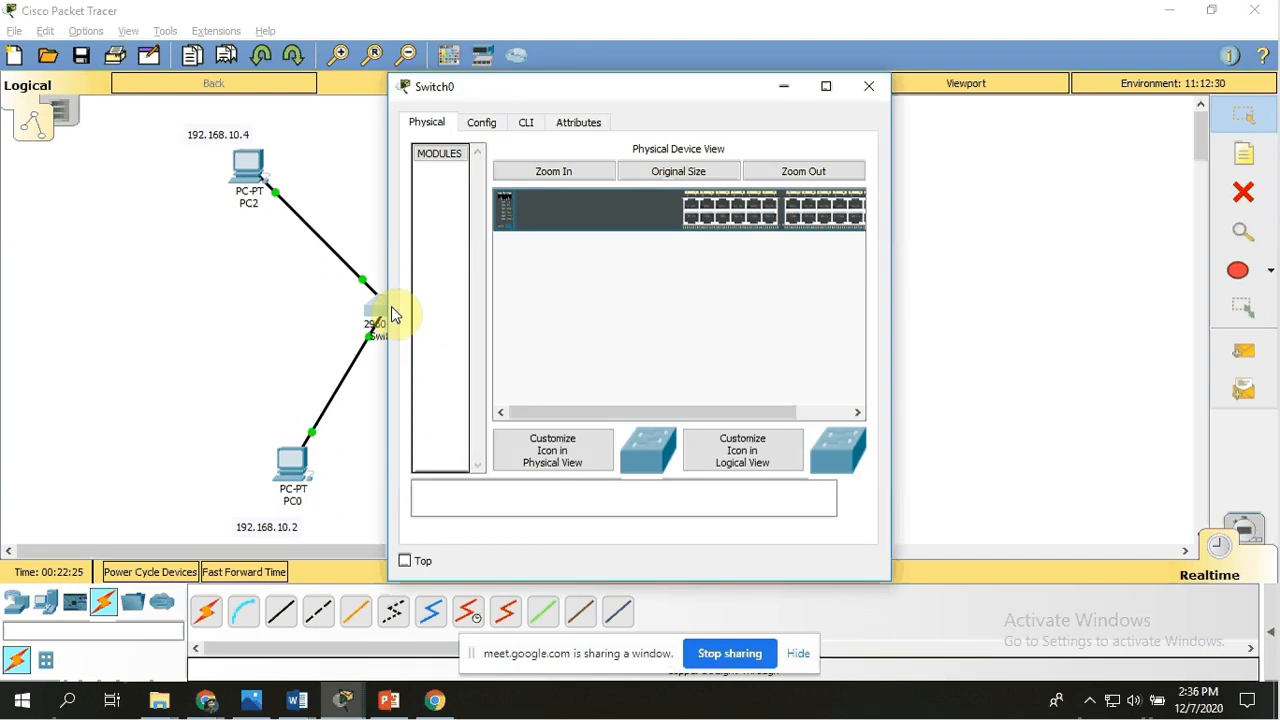
pyautogui.click(334, 181)
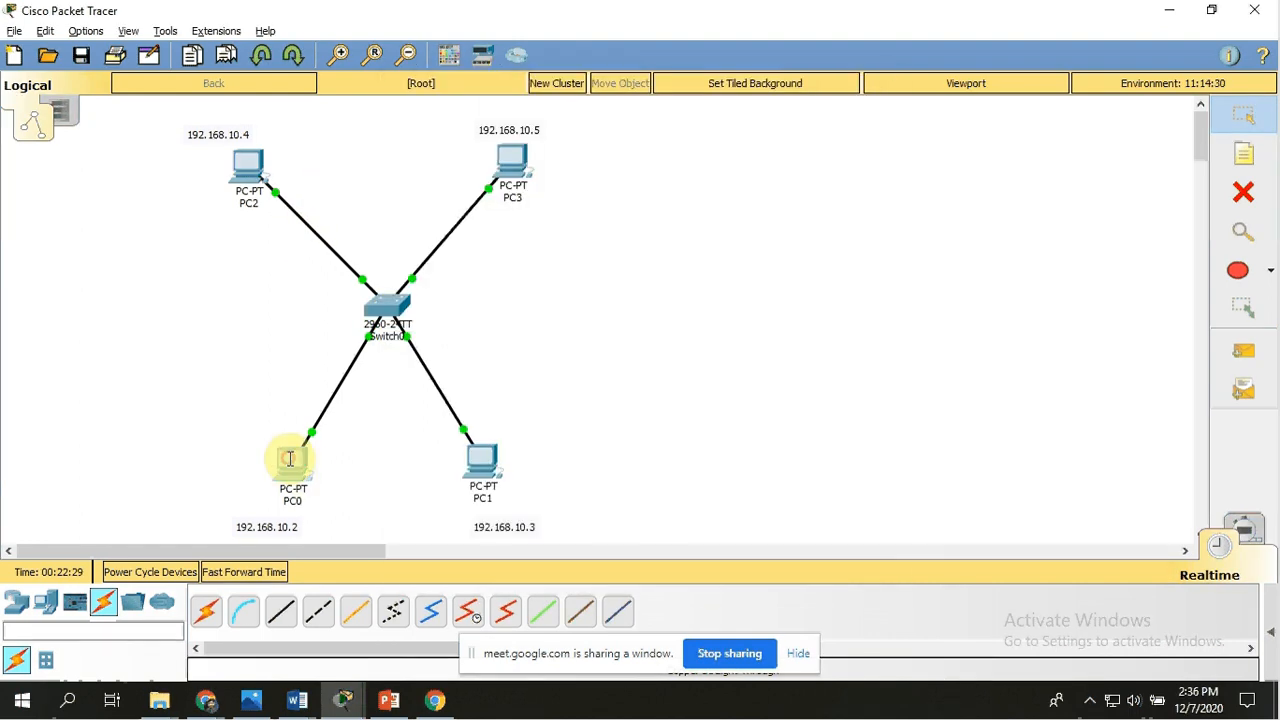
pyautogui.click(290, 458)
pyautogui.click(388, 120)
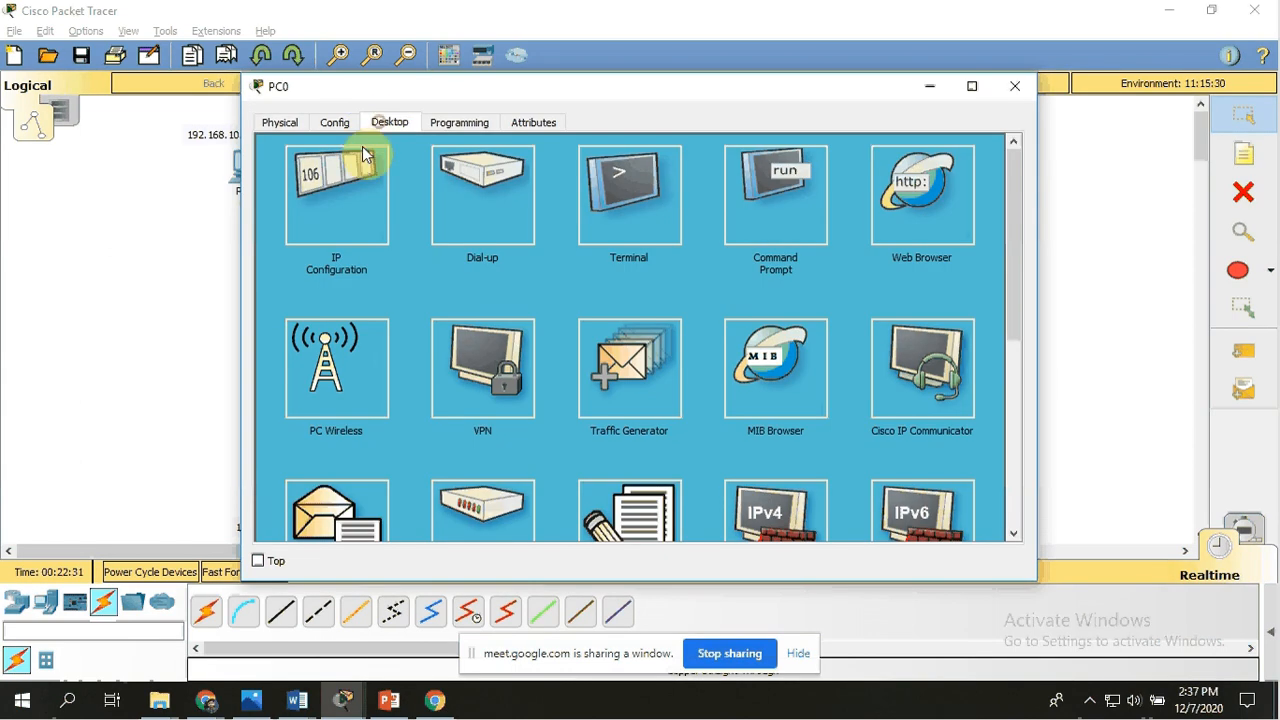
pyautogui.click(333, 185)
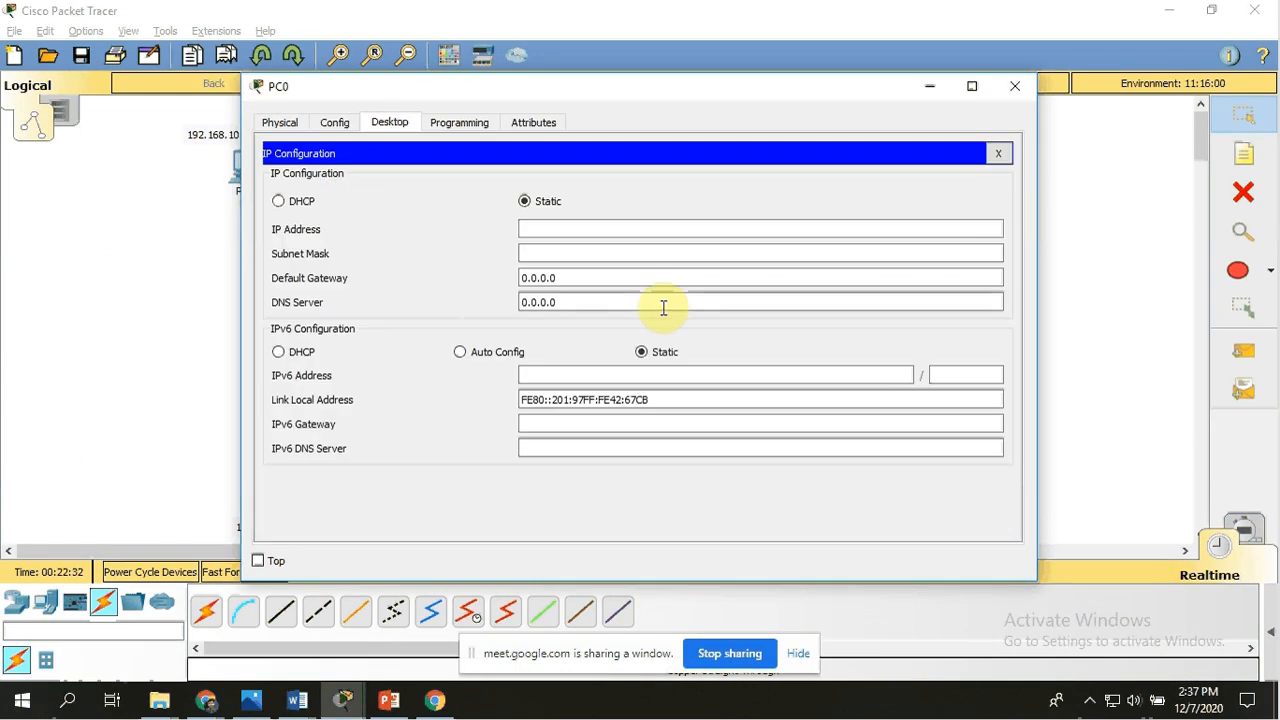
pyautogui.click(710, 232)
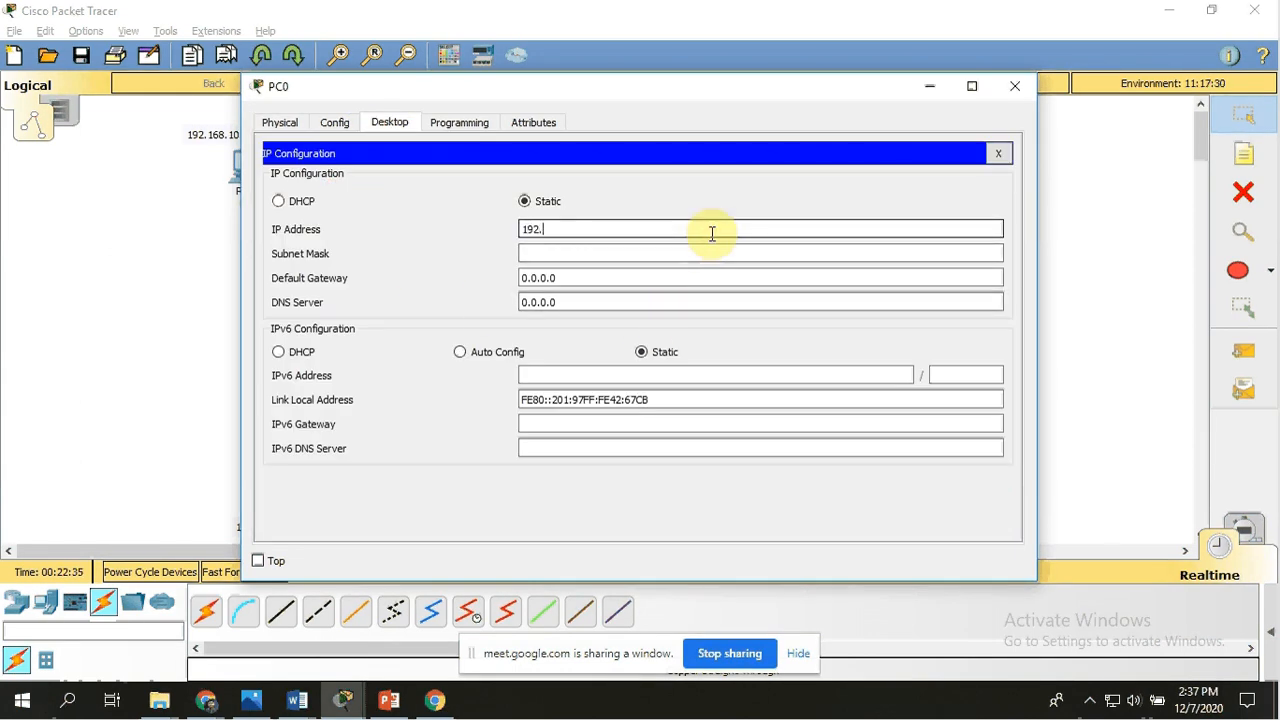
pyautogui.write('192.168.10.2')
pyautogui.press('Tab')
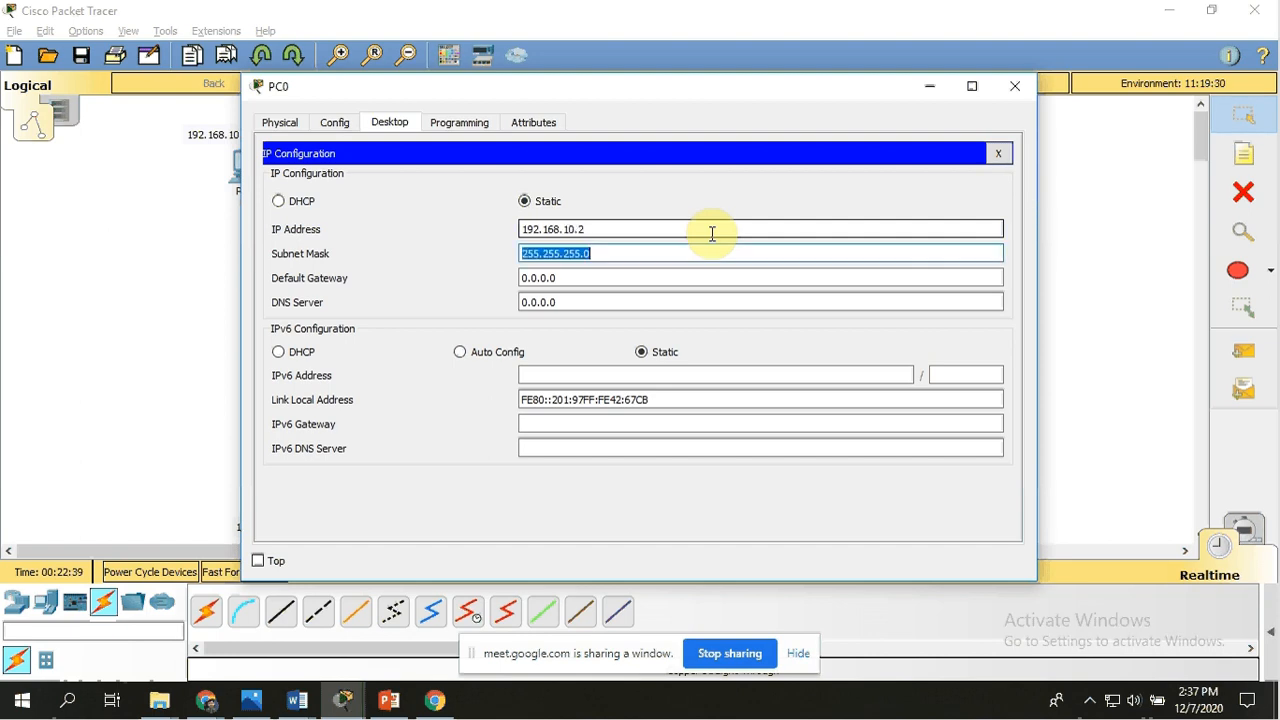
pyautogui.click(1015, 86)
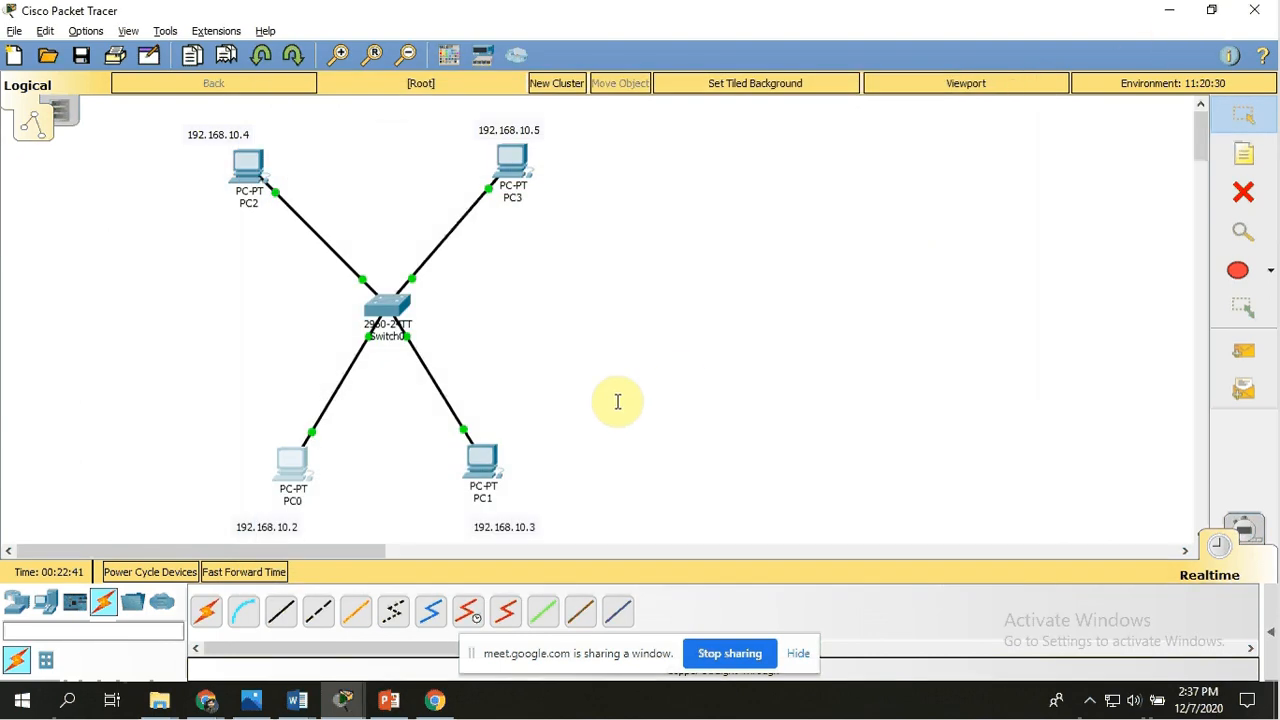
# Assign PC1 the static IP address 192.168.10.3 with subnet mask 255.255.255.0, and close its configuration window.
pyautogui.click(480, 458)
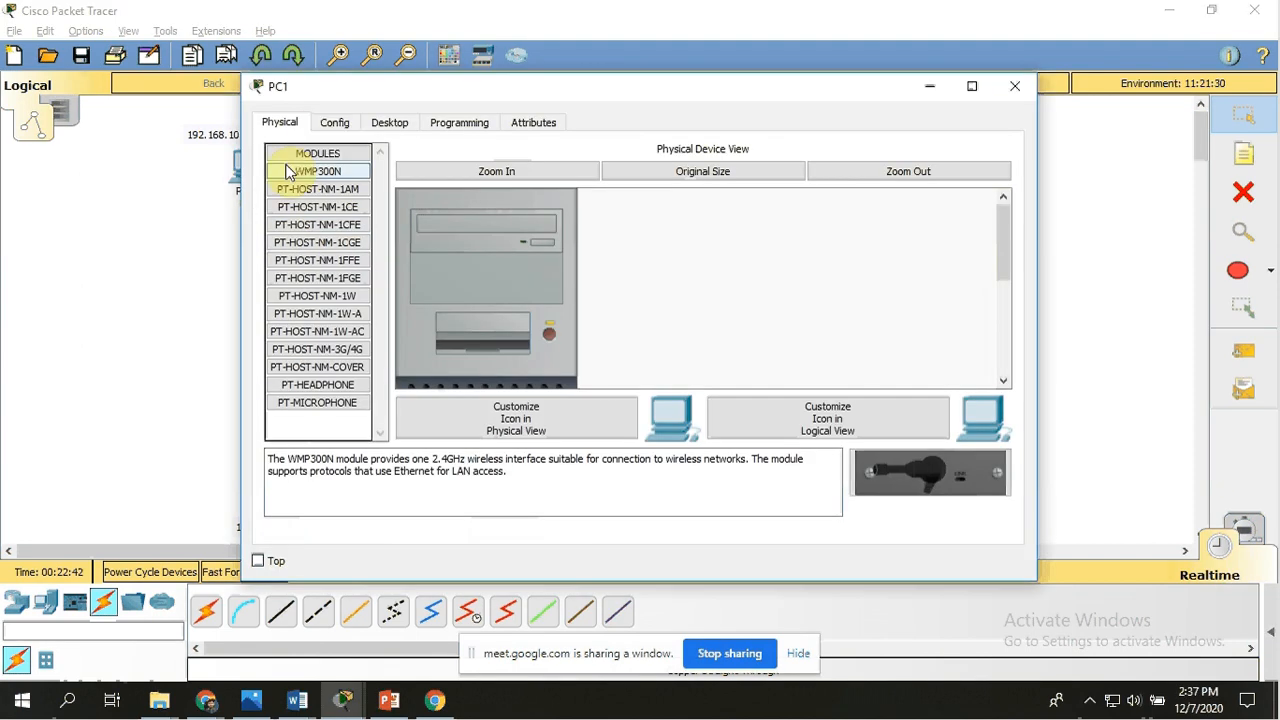
pyautogui.click(385, 122)
pyautogui.click(325, 210)
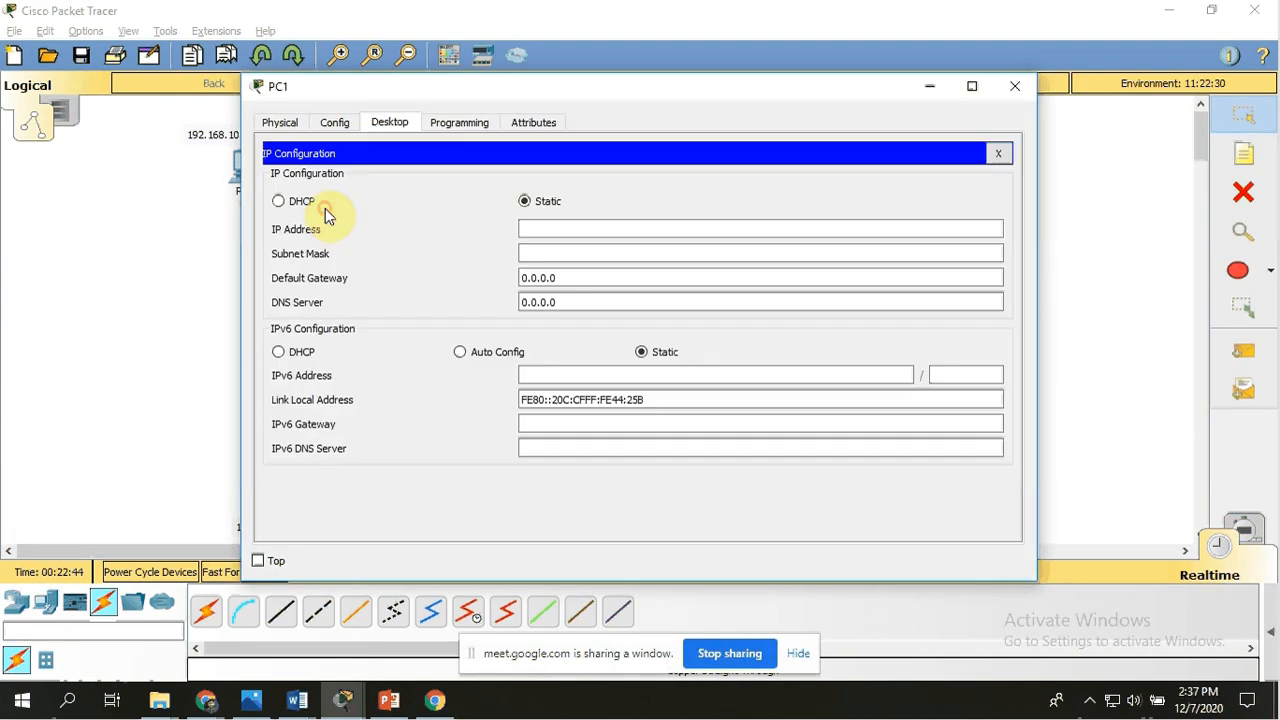
pyautogui.click(600, 229)
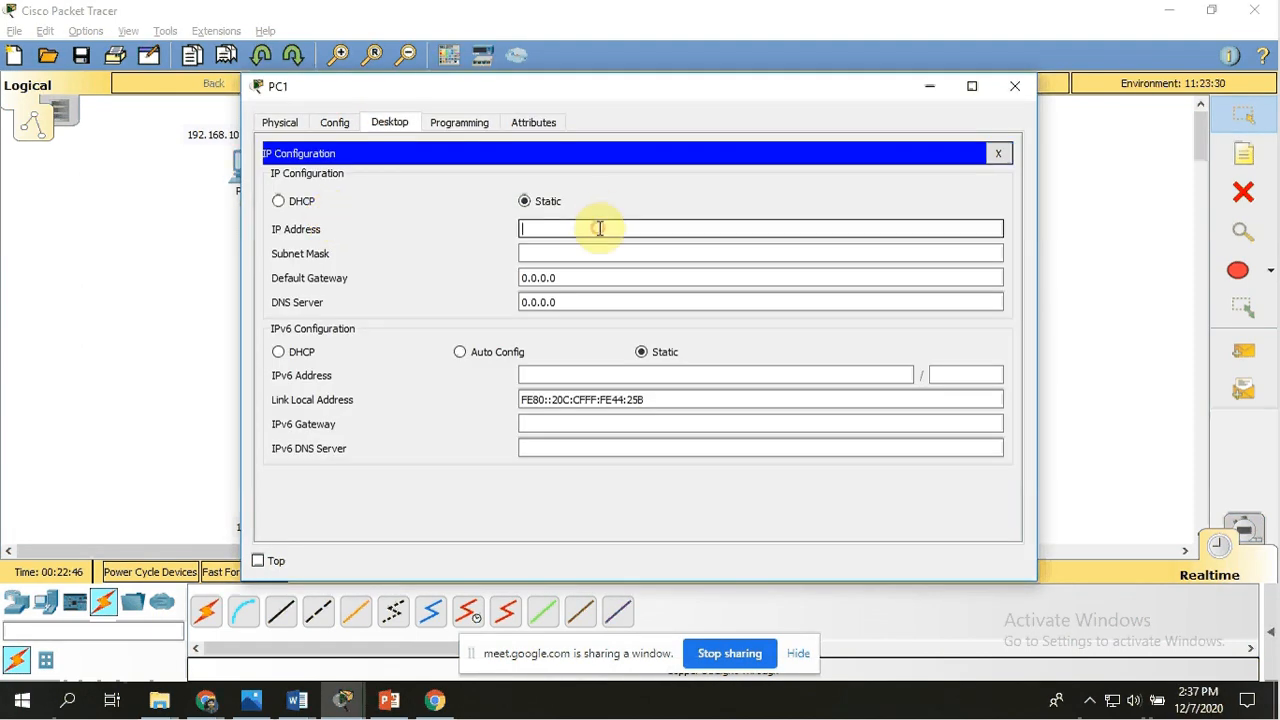
pyautogui.write('192.168.10.3')
pyautogui.press('Tab')
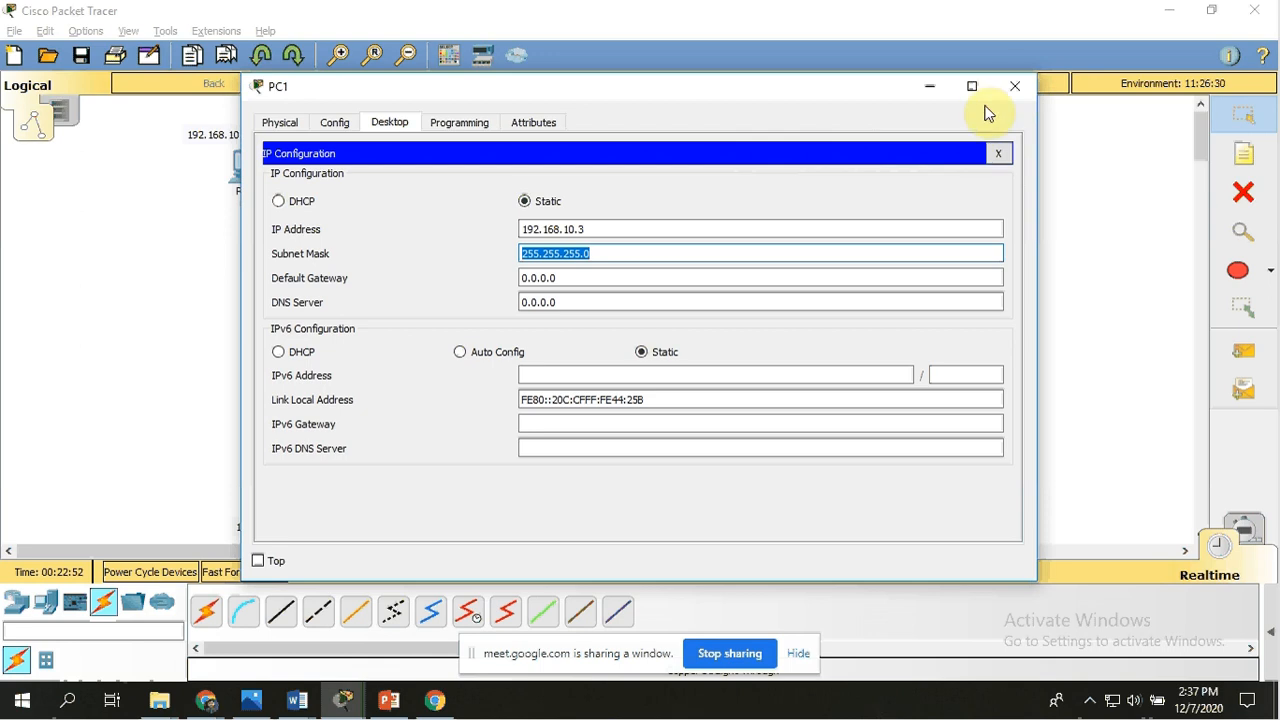
pyautogui.click(1015, 86)
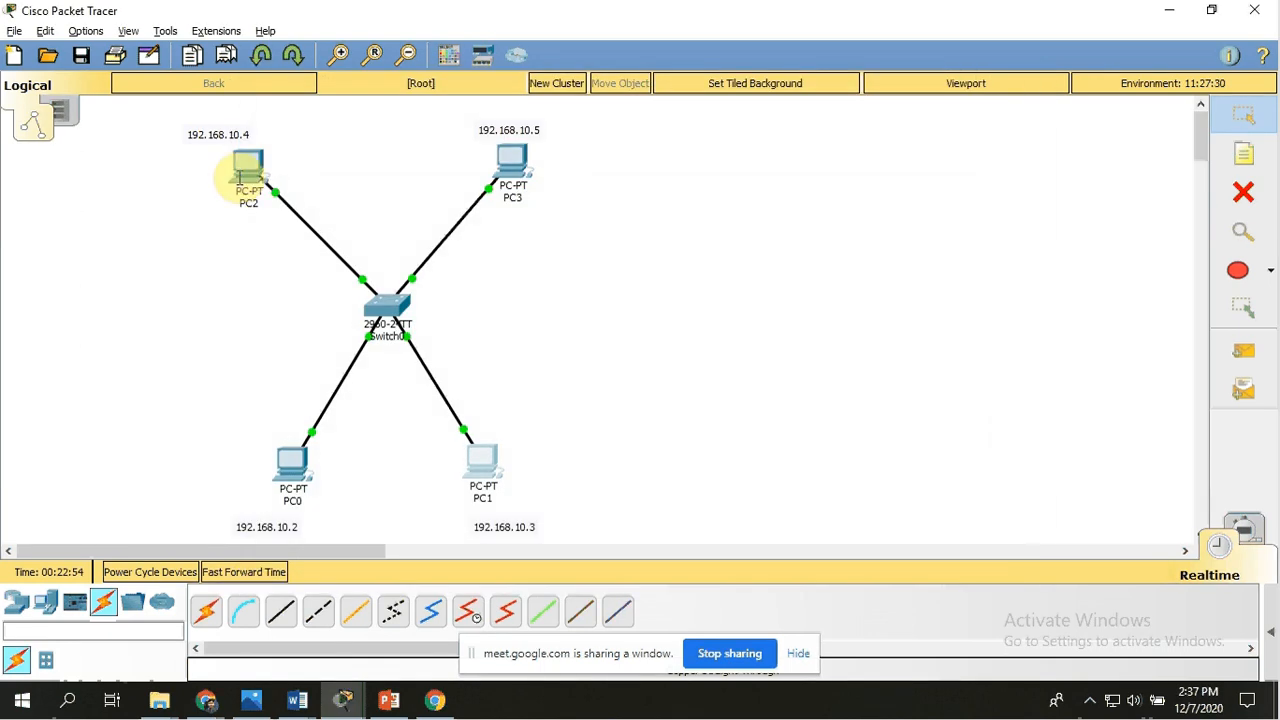
# Assign PC2 the static IP address 192.168.10.4 with subnet mask 255.255.255.0, and close its configuration window.
pyautogui.click(240, 175)
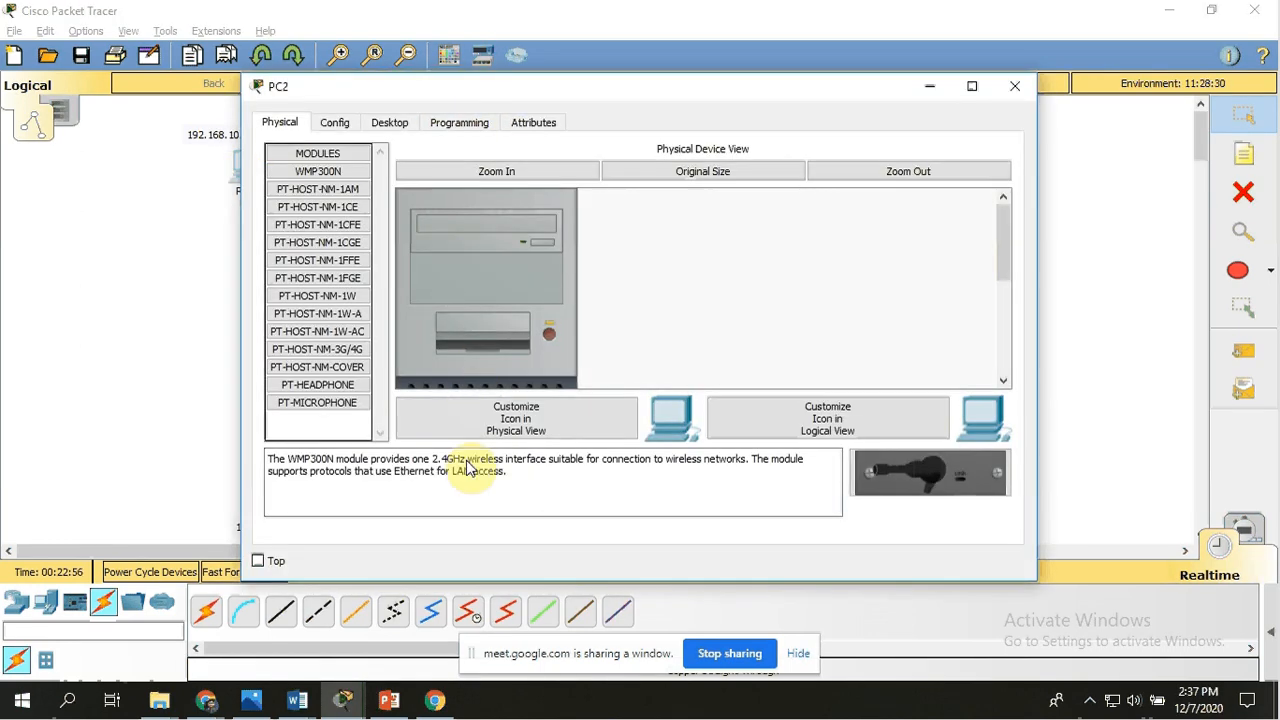
pyautogui.click(437, 706)
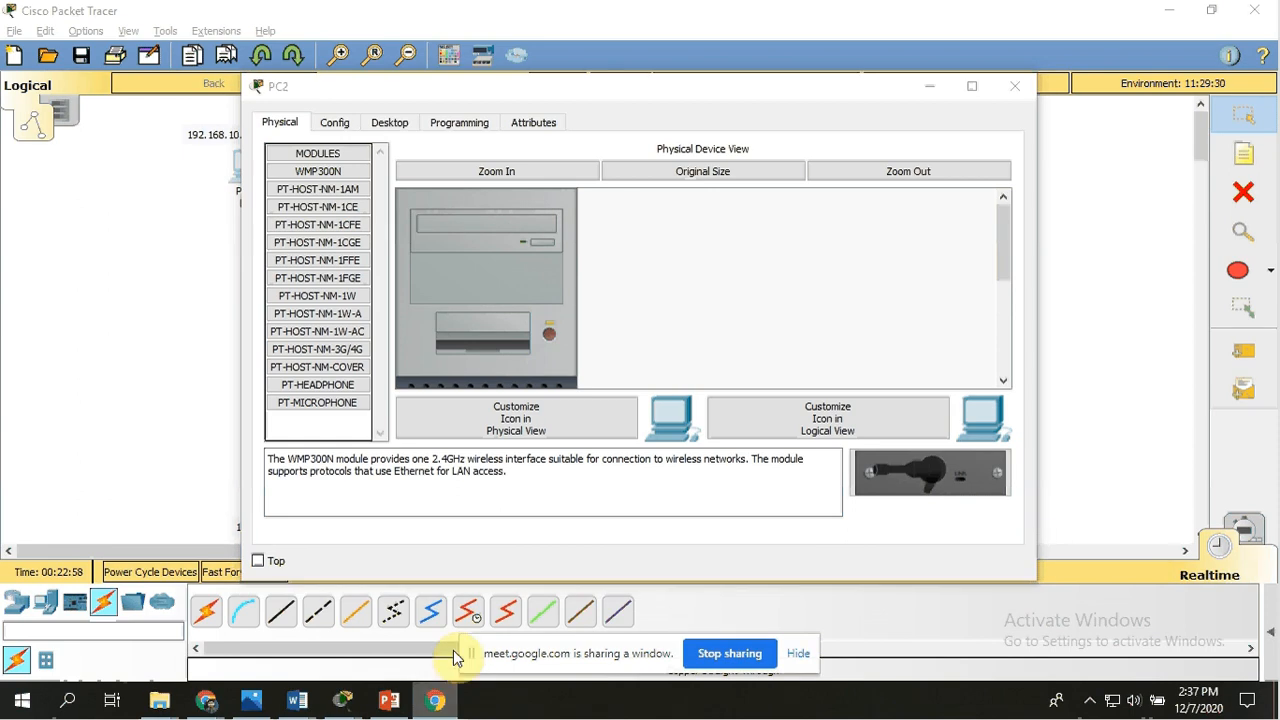
pyautogui.moveTo(434, 702)
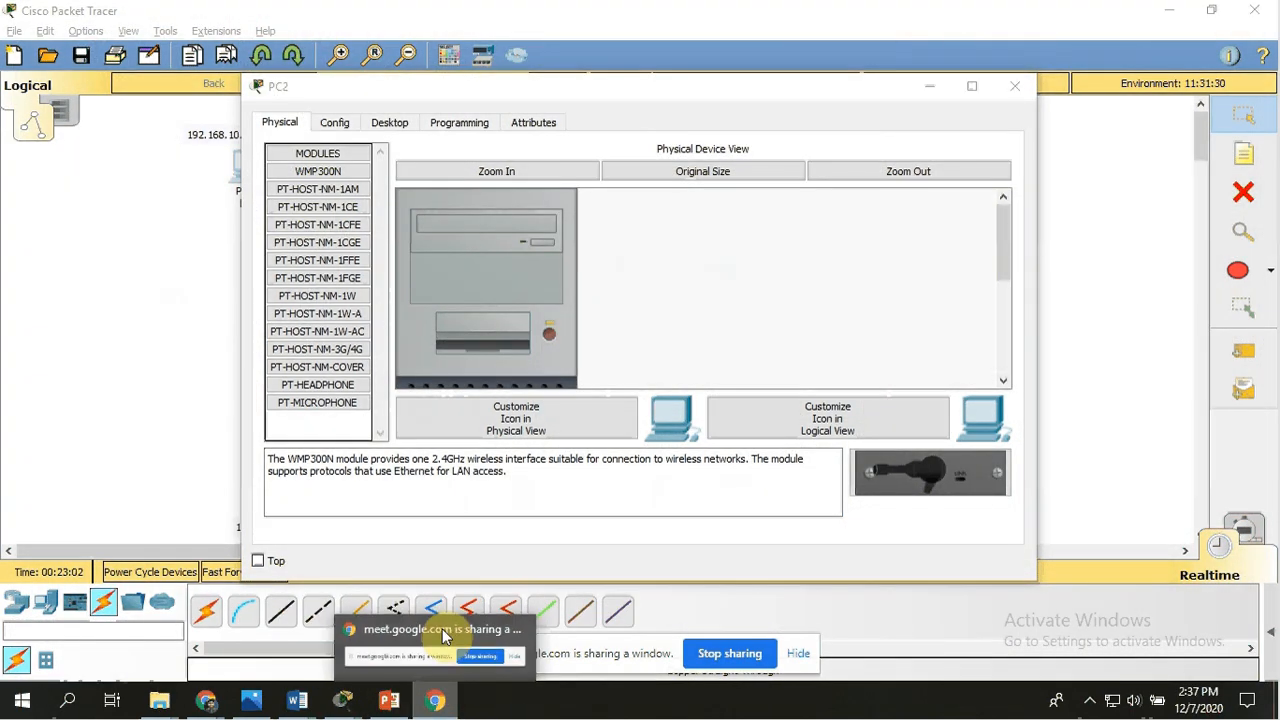
pyautogui.click(752, 274)
pyautogui.click(389, 124)
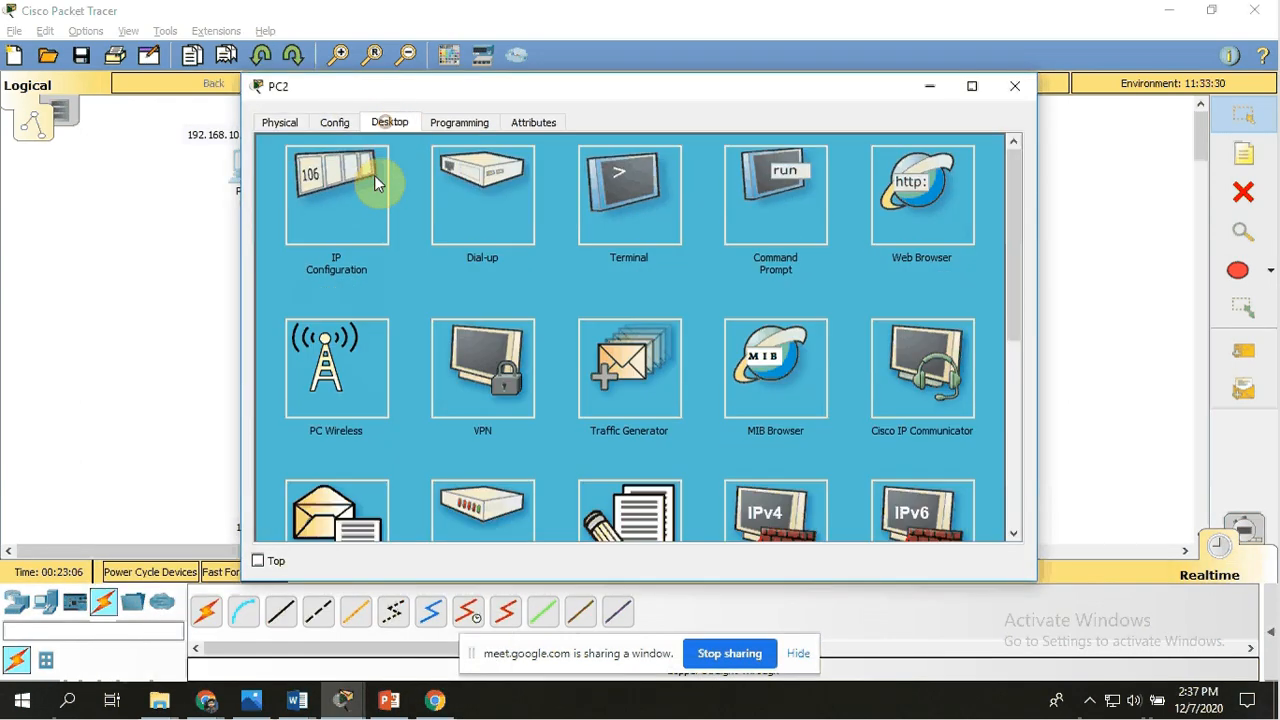
pyautogui.click(348, 189)
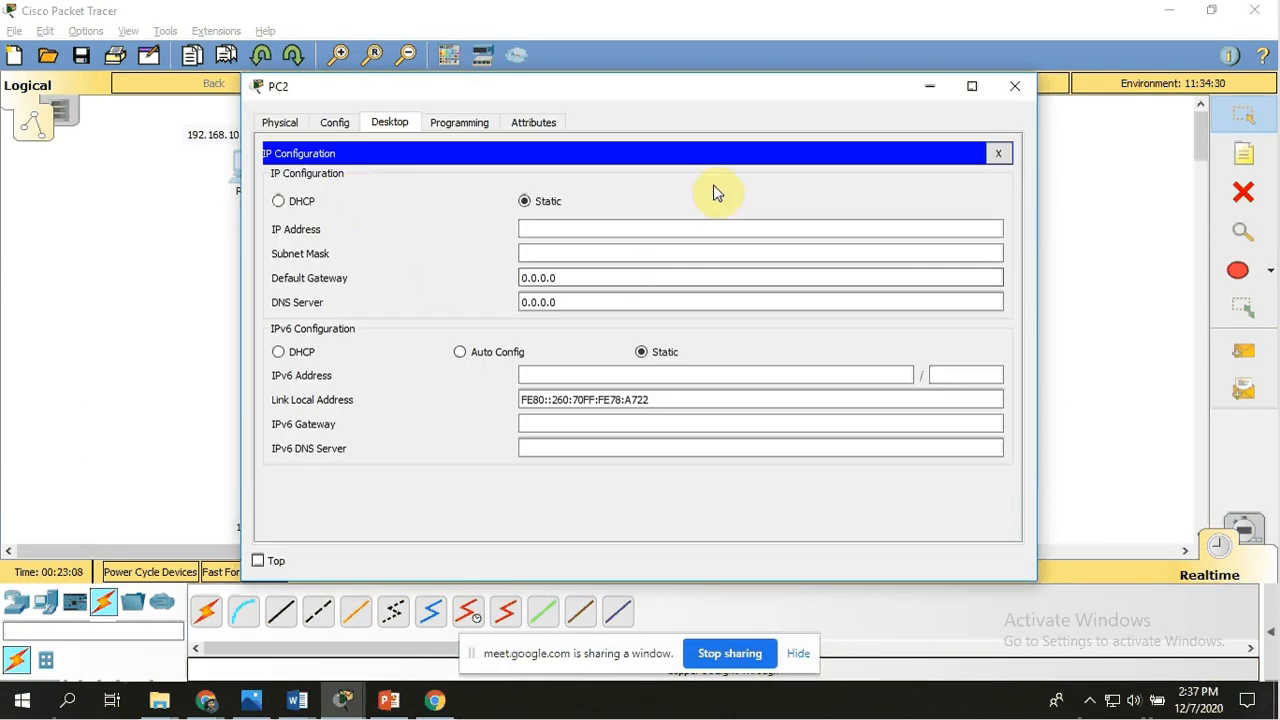
pyautogui.click(705, 224)
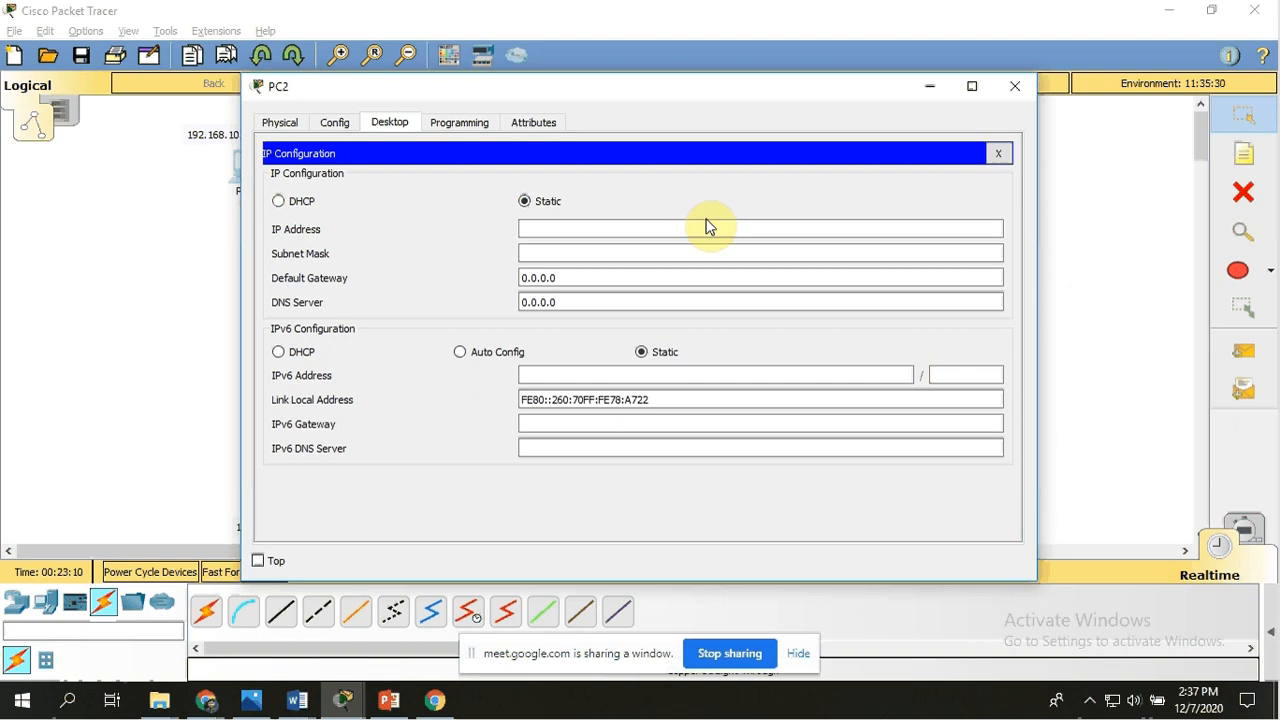
pyautogui.click(706, 229)
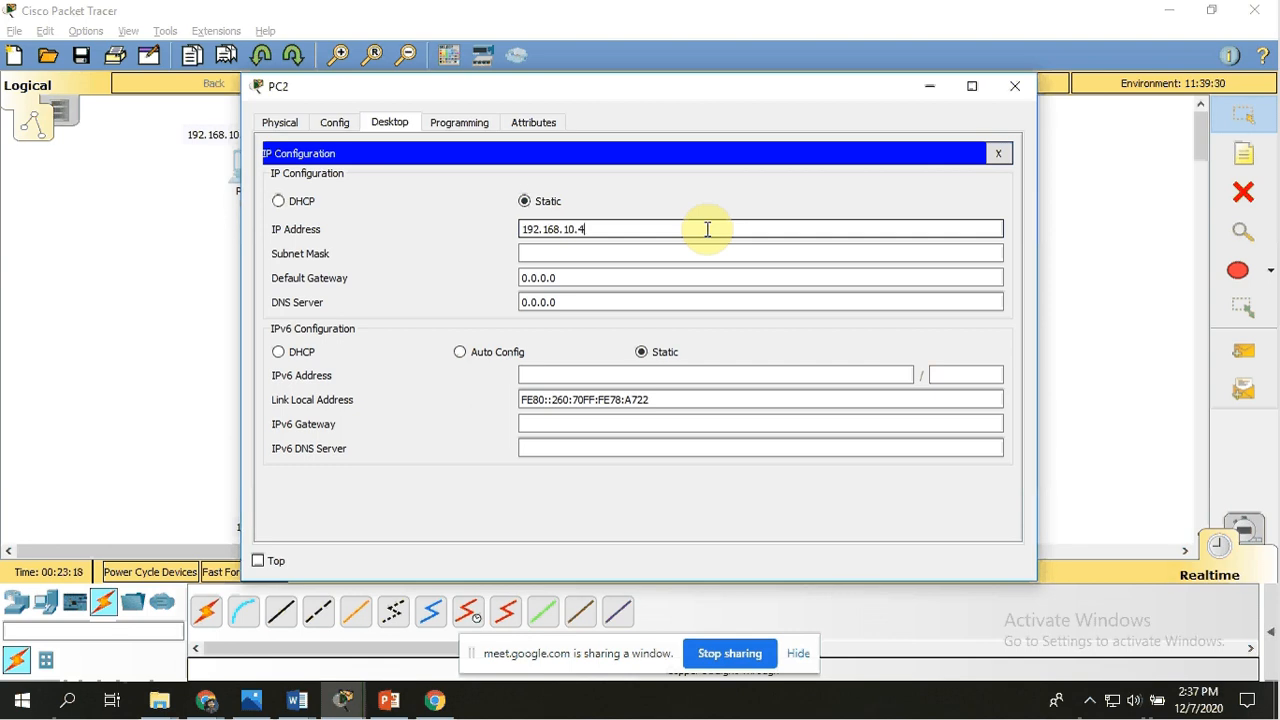
pyautogui.press('Tab')
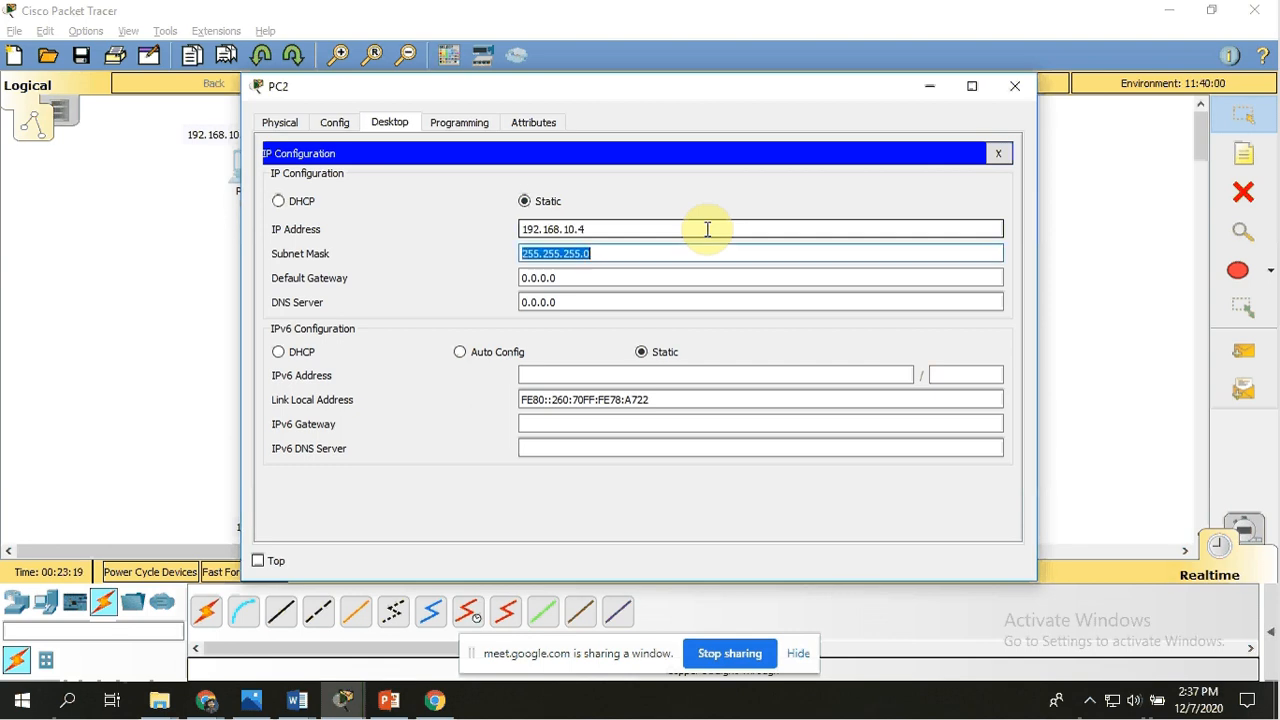
pyautogui.click(1012, 90)
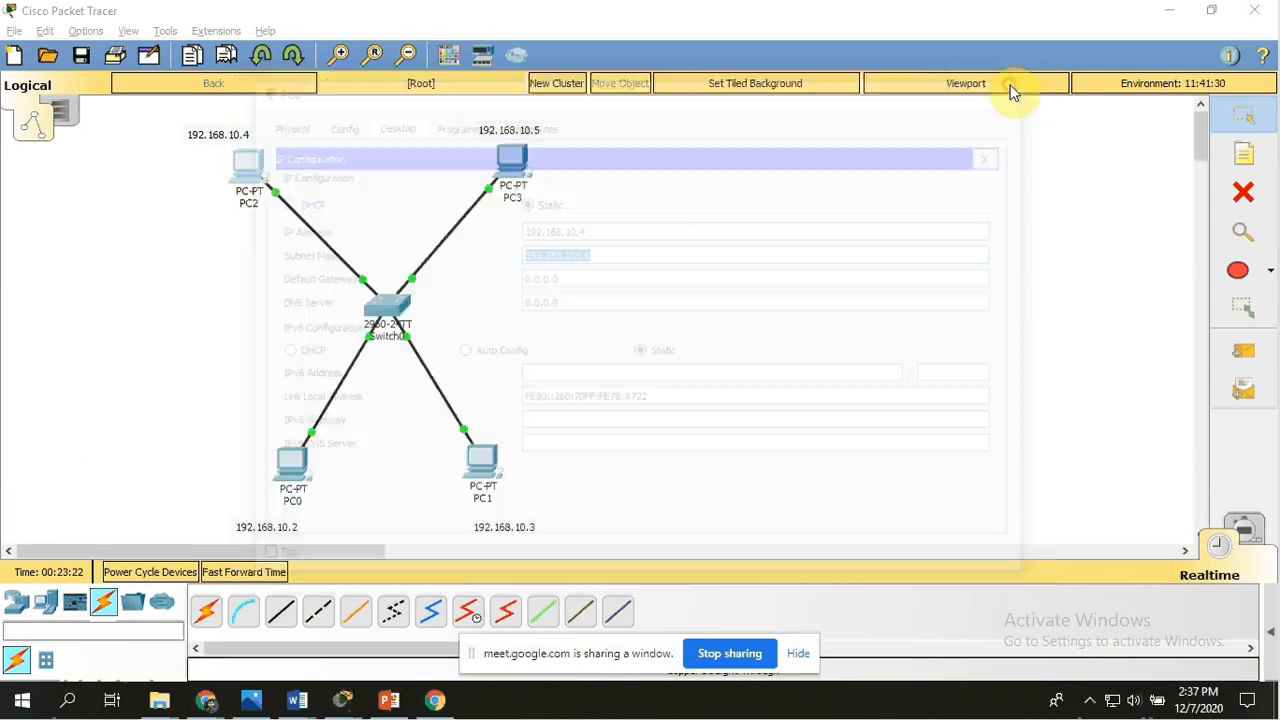
# Assign PC3 the static IP address 192.168.10.5 with subnet mask 255.255.255.0, and close its configuration window.
pyautogui.click(512, 158)
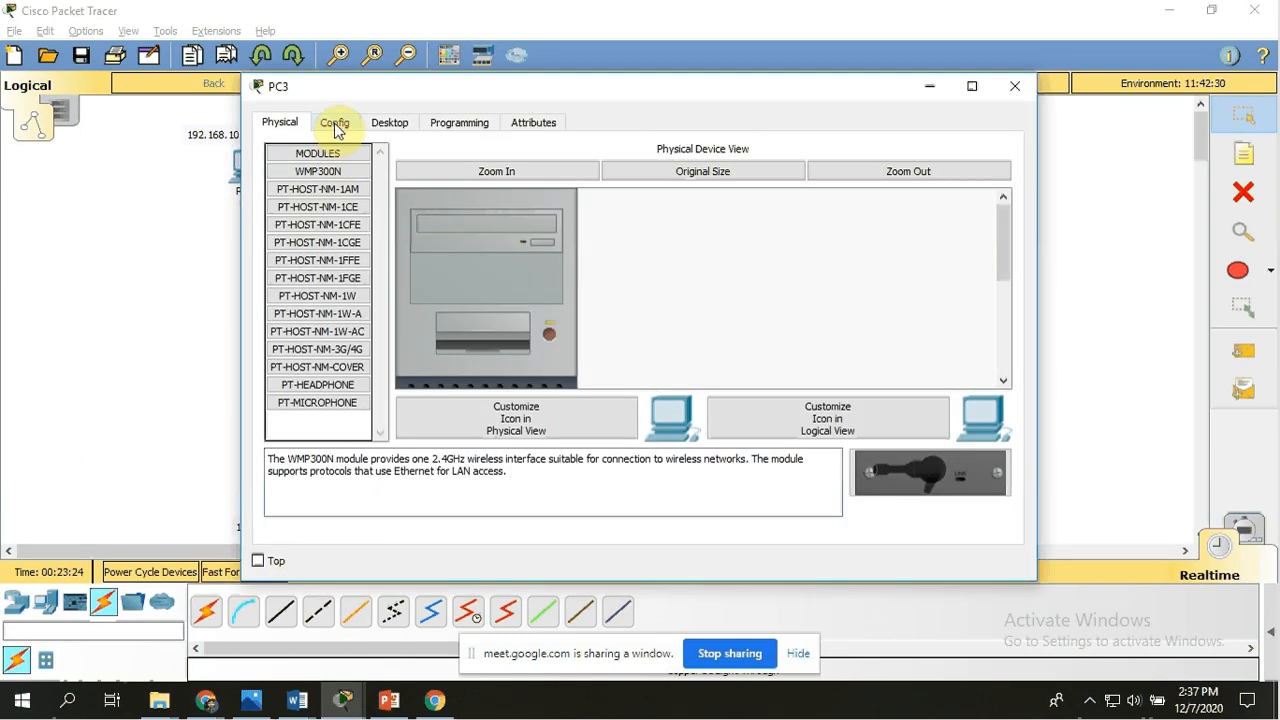
pyautogui.click(382, 126)
pyautogui.click(324, 184)
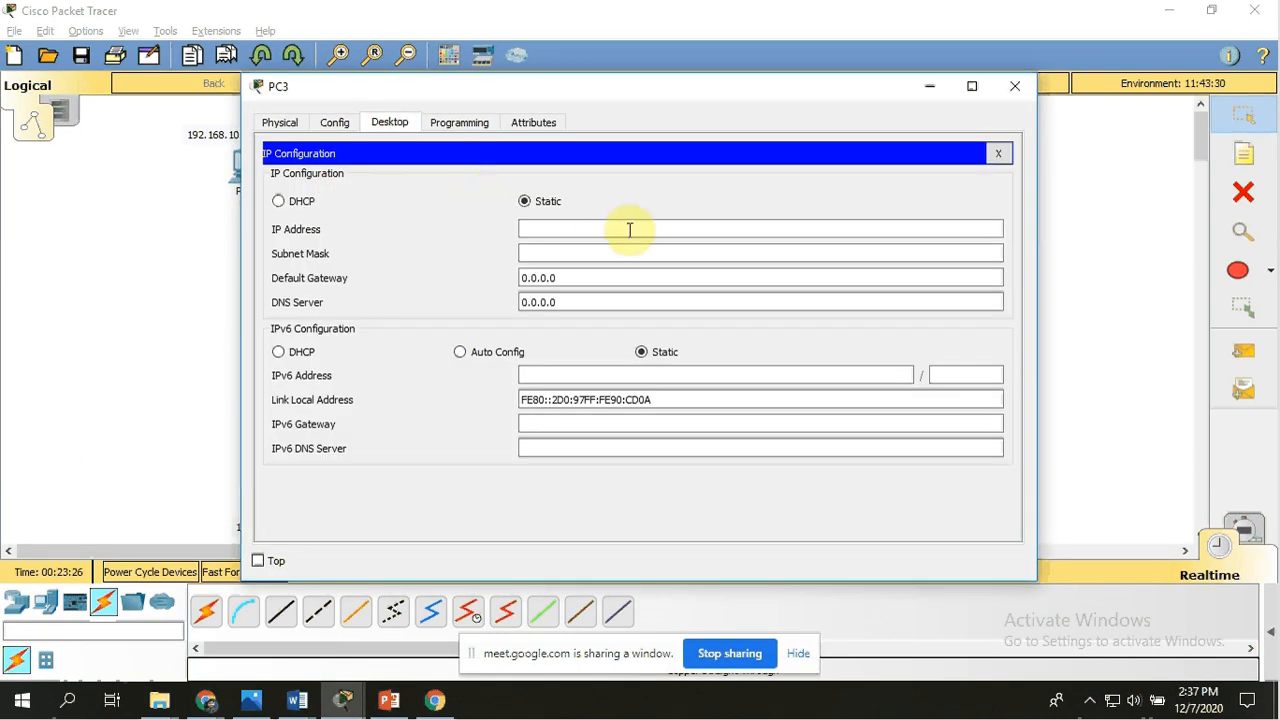
pyautogui.click(628, 230)
pyautogui.write('192.1')
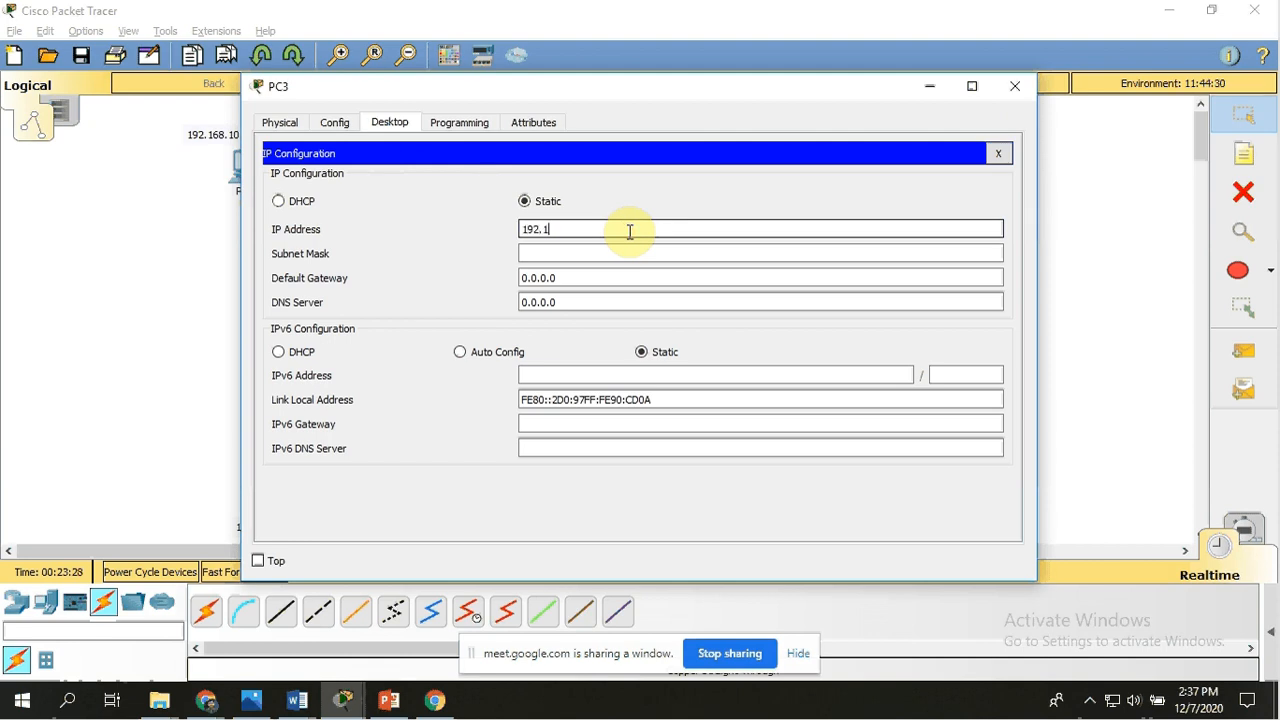
pyautogui.write('68.10.')
pyautogui.press('Tab')
pyautogui.press('Tab')
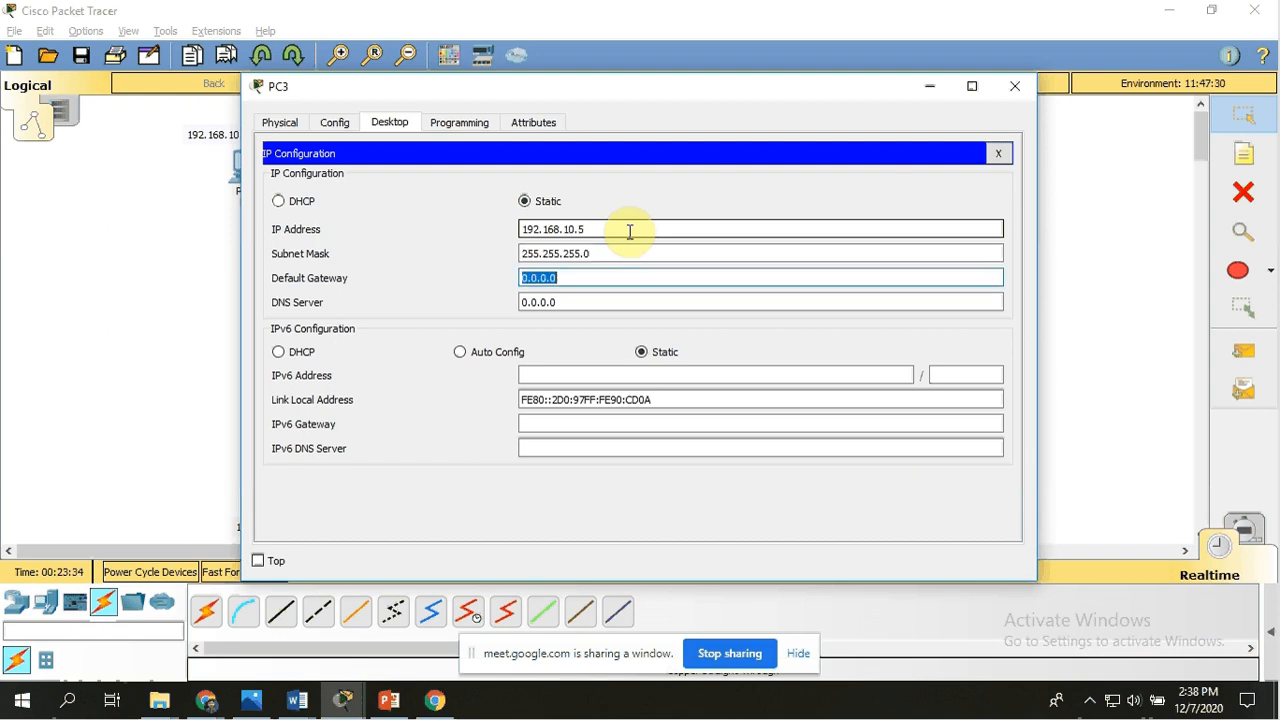
pyautogui.click(1019, 88)
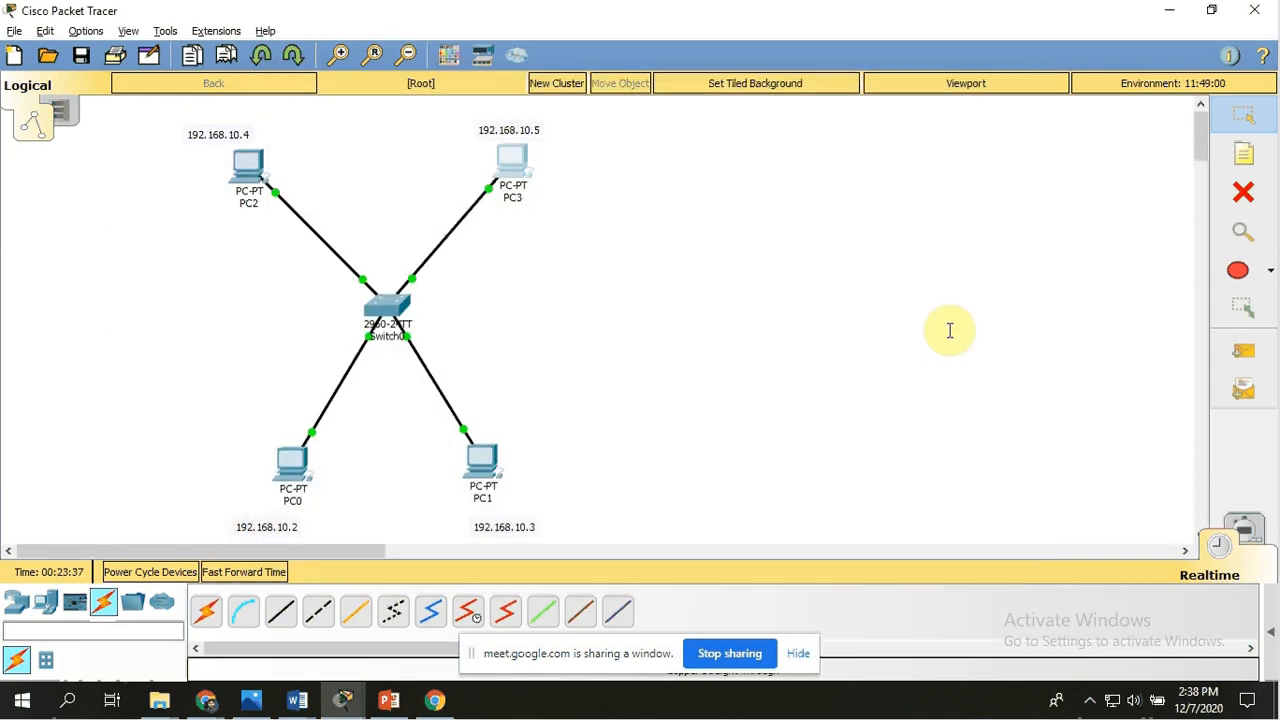
# Enter privileged EXEC mode with the en command in the switch's command-line interface, and close the switch window.
pyautogui.click(392, 306)
pyautogui.click(530, 123)
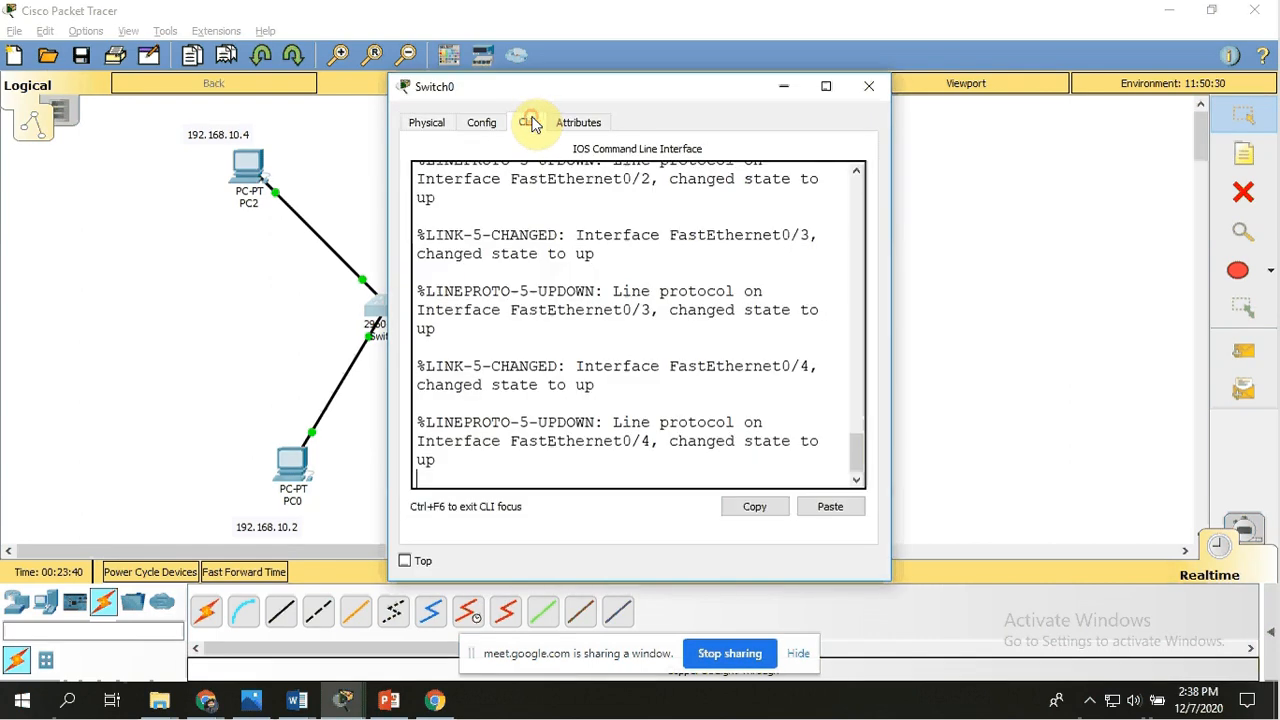
pyautogui.press('Return')
pyautogui.press('Return')
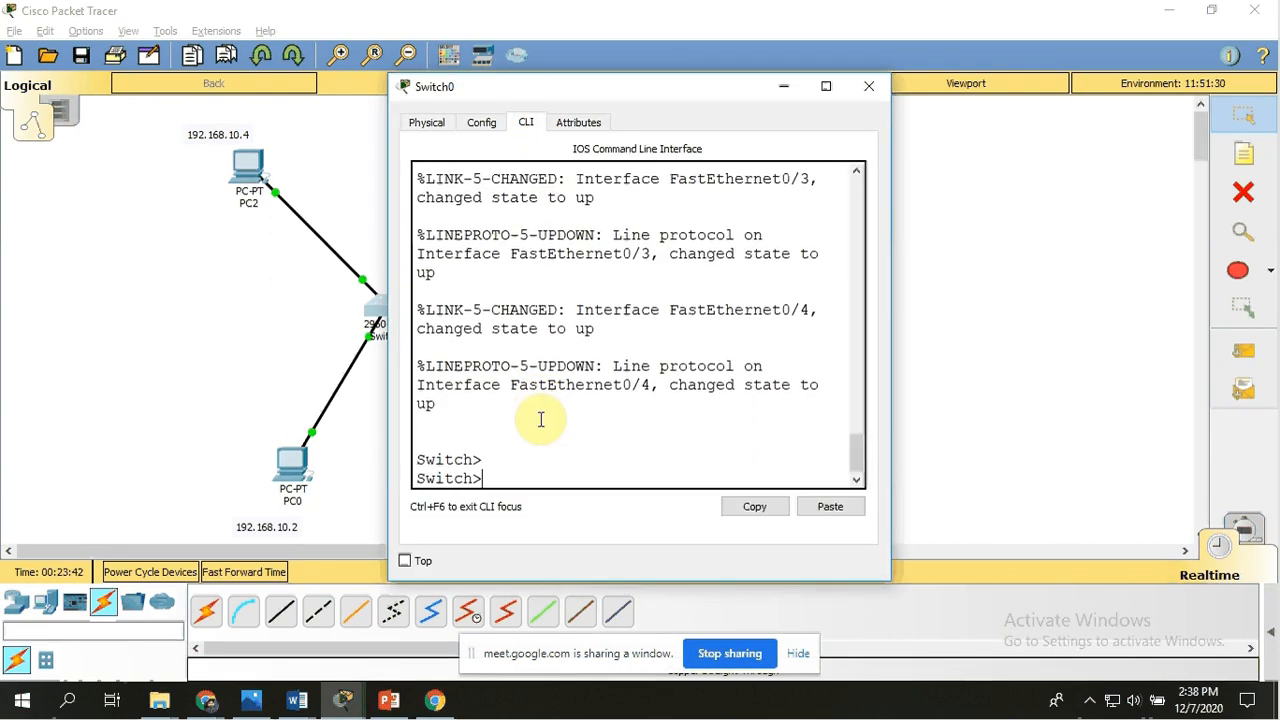
pyautogui.write('en')
pyautogui.press('Return')
pyautogui.press('Return')
pyautogui.press('Return')
pyautogui.press('Return')
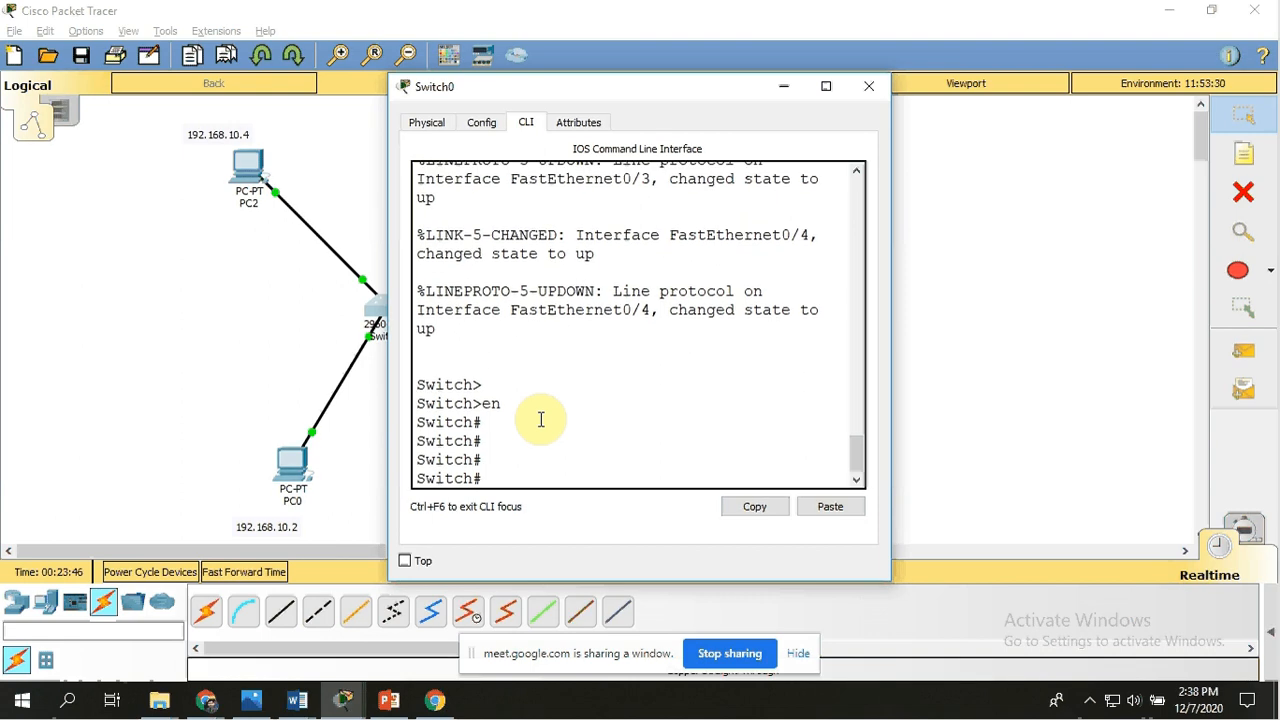
pyautogui.click(870, 88)
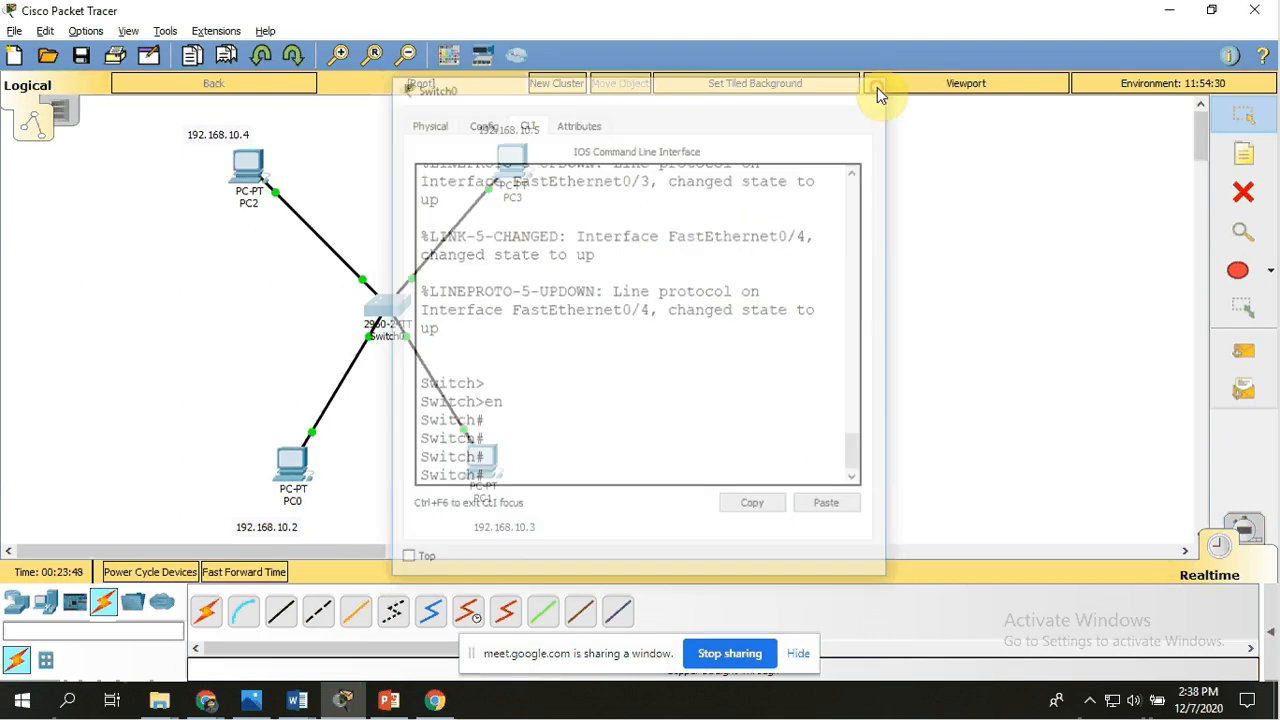
# Reopen the switch's command-line interface and enter global configuration mode with the config command, accepting the default terminal source.
pyautogui.click(386, 305)
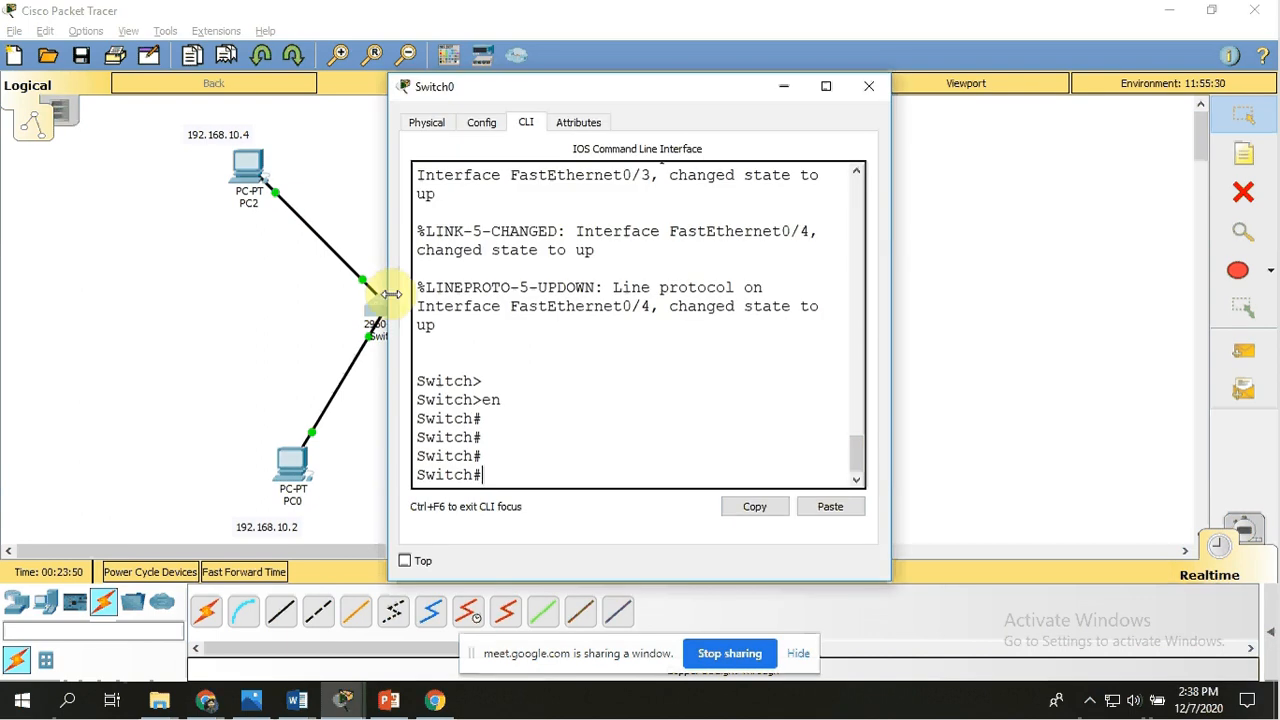
pyautogui.click(490, 129)
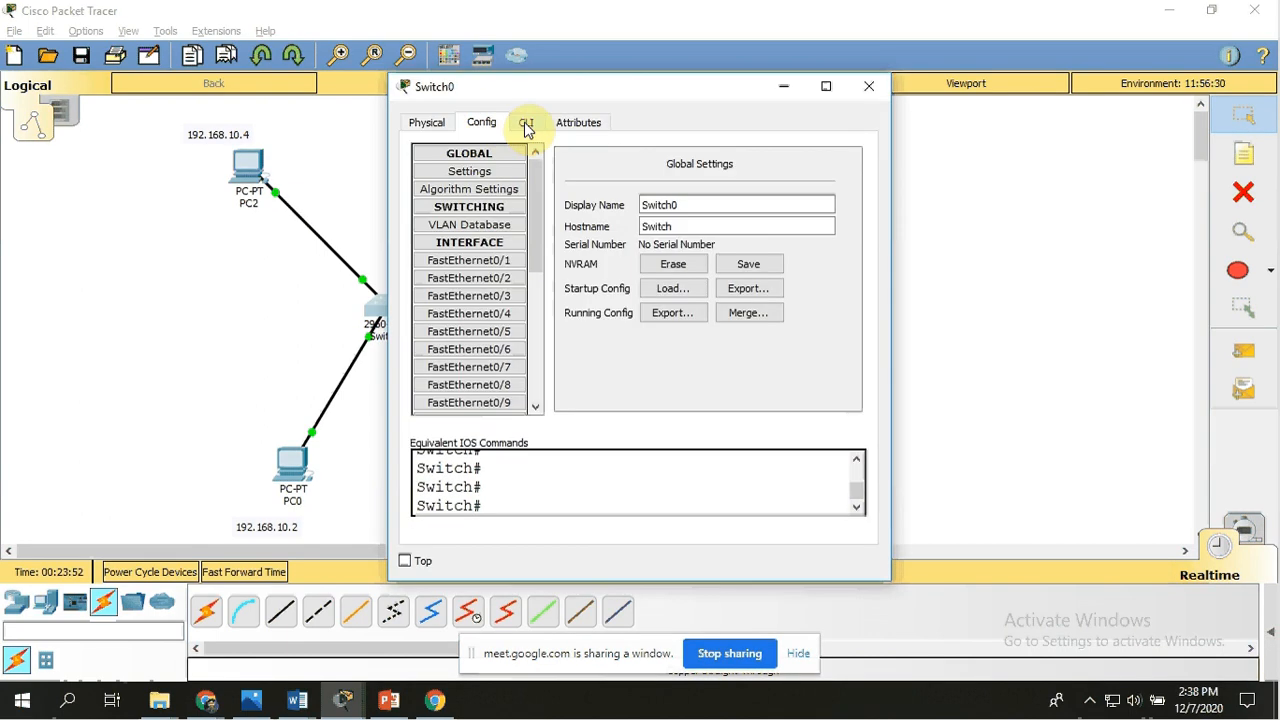
pyautogui.click(524, 123)
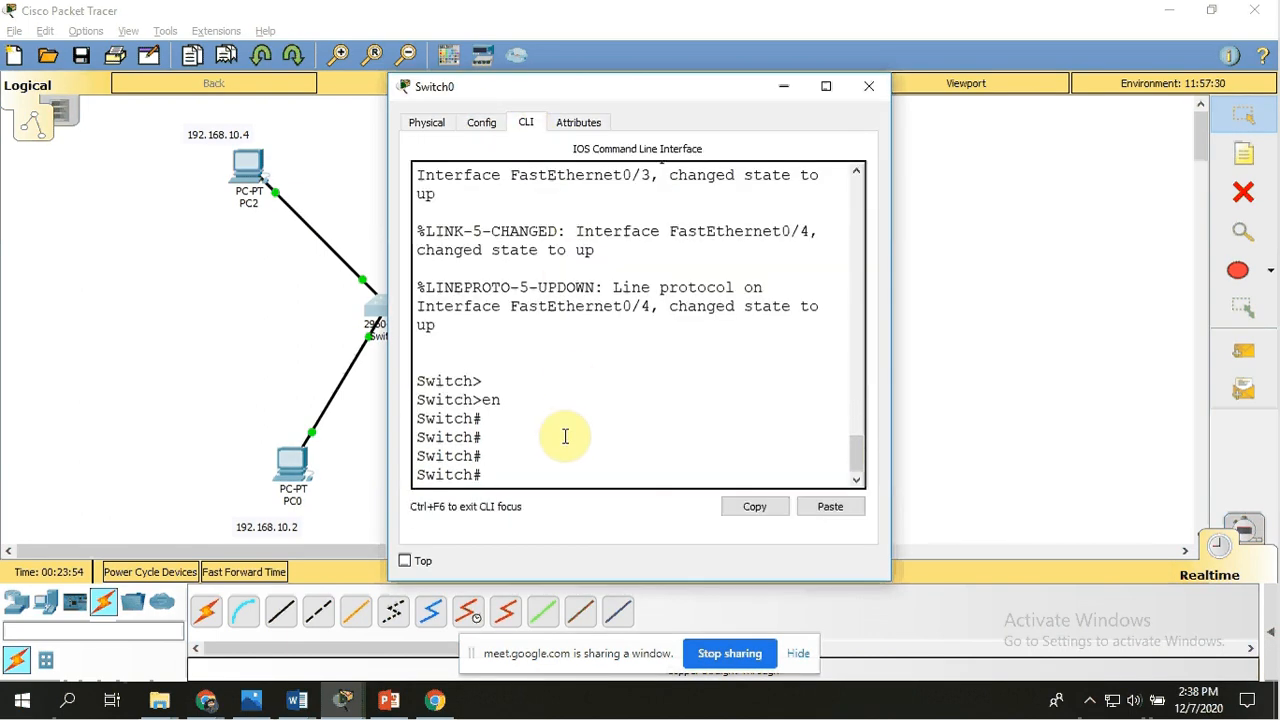
pyautogui.write('config')
pyautogui.press('Return')
pyautogui.press('Return')
pyautogui.press('Return')
pyautogui.press('Return')
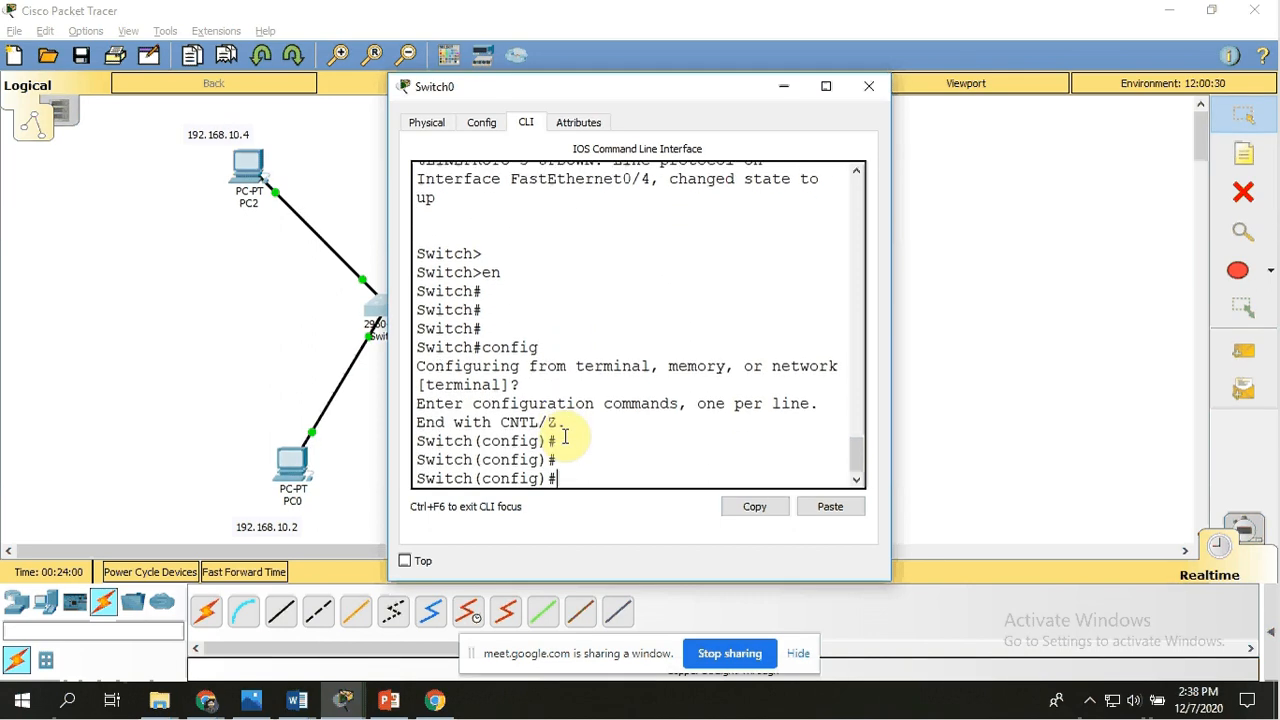
# Set the switch's hostname to ICT_Switch from global configuration mode, and close the switch window.
pyautogui.write('host')
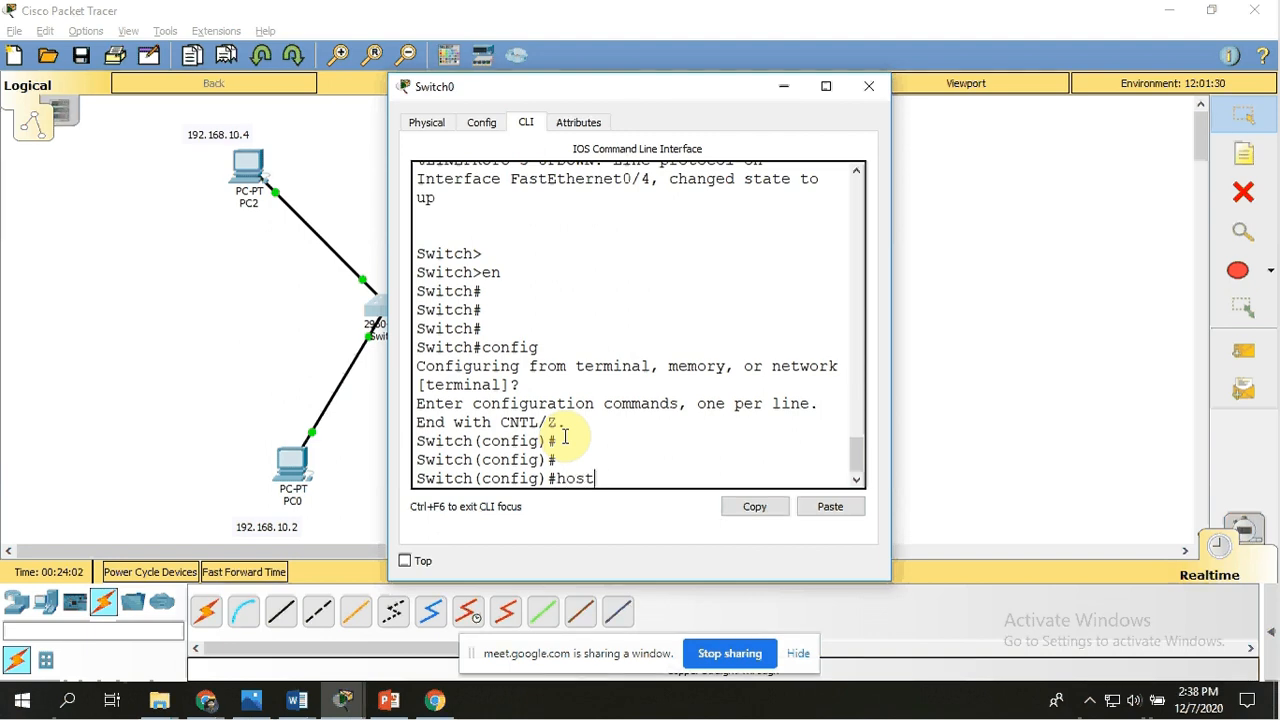
pyautogui.write('name I')
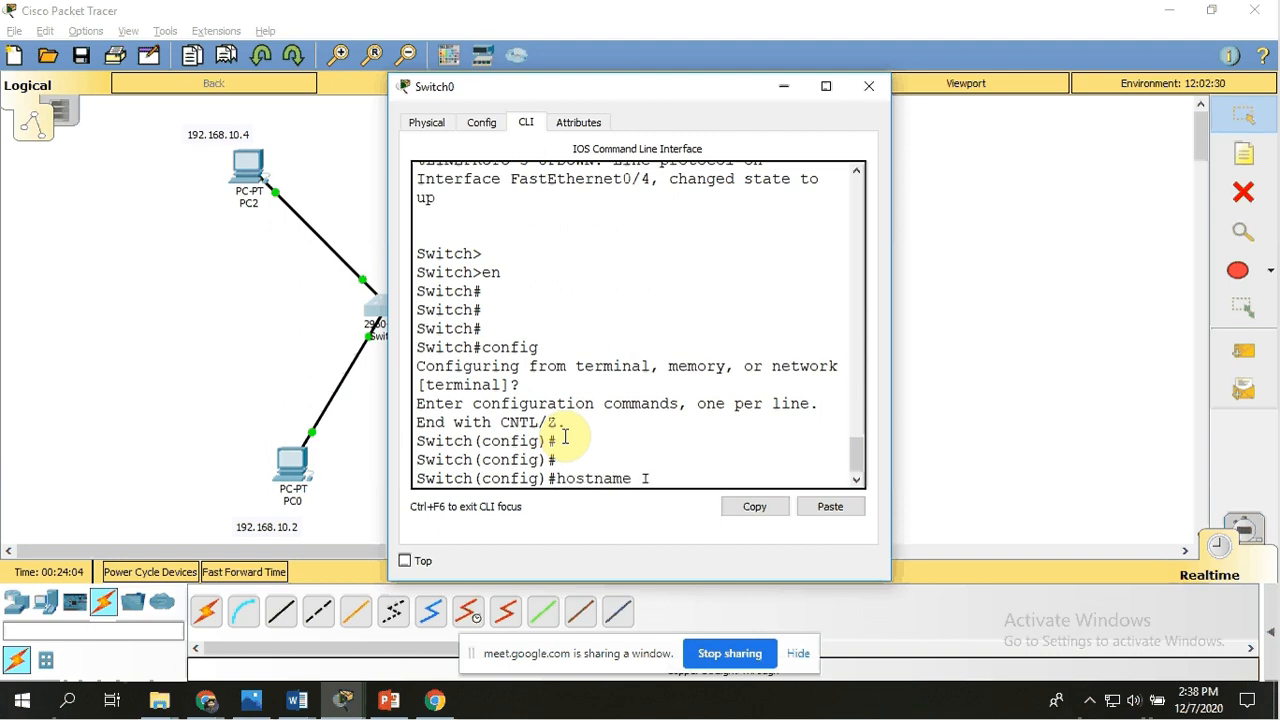
pyautogui.write('CT_Sw')
pyautogui.write('itch')
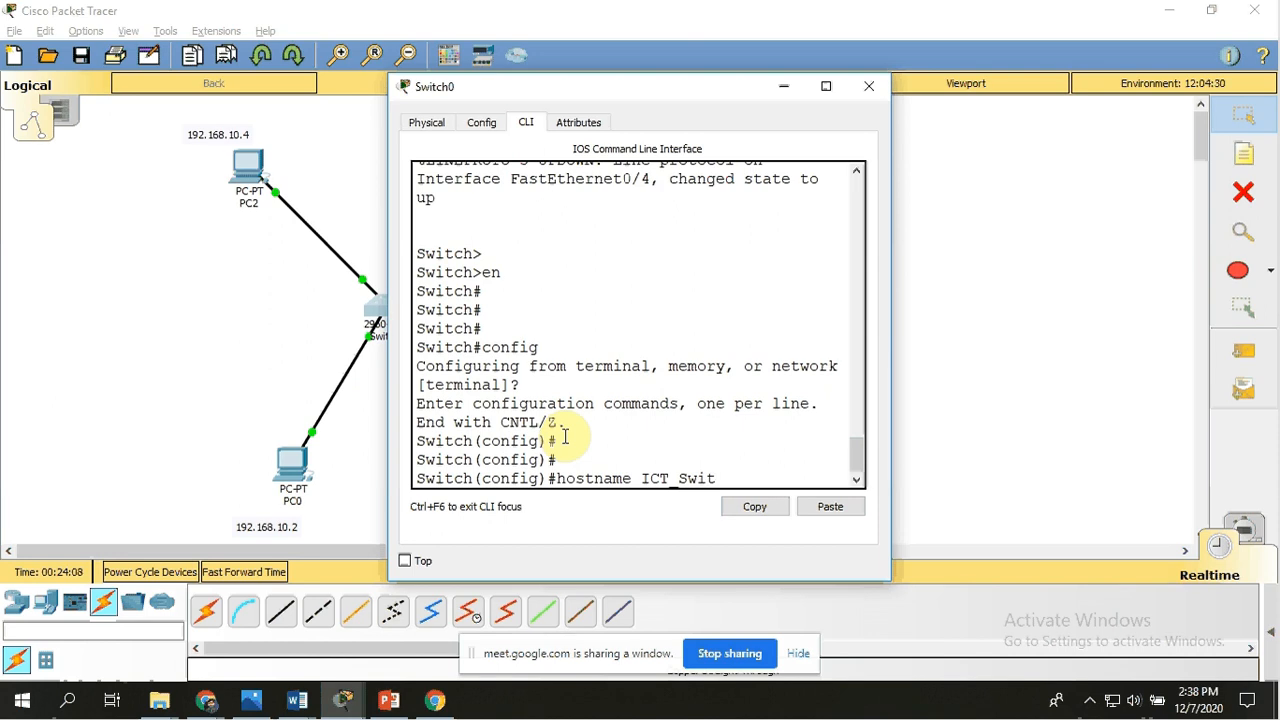
pyautogui.press('Return')
pyautogui.press('Return')
pyautogui.press('Return')
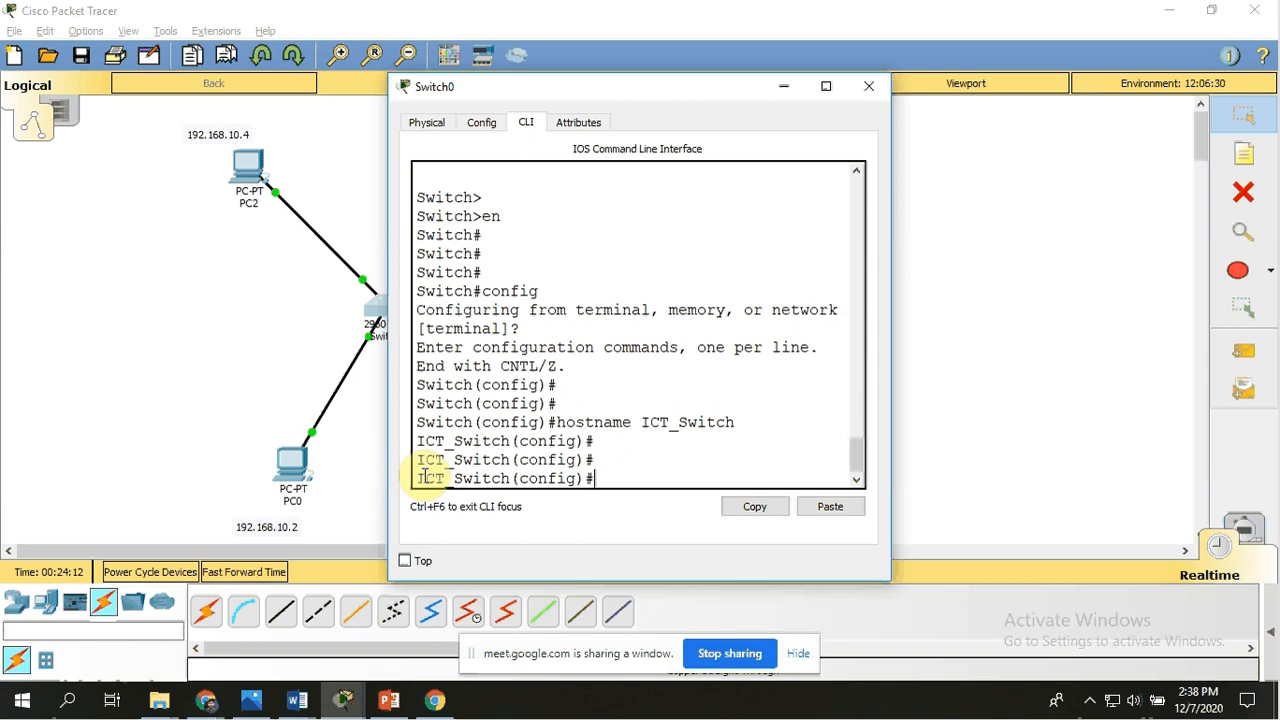
pyautogui.click(869, 88)
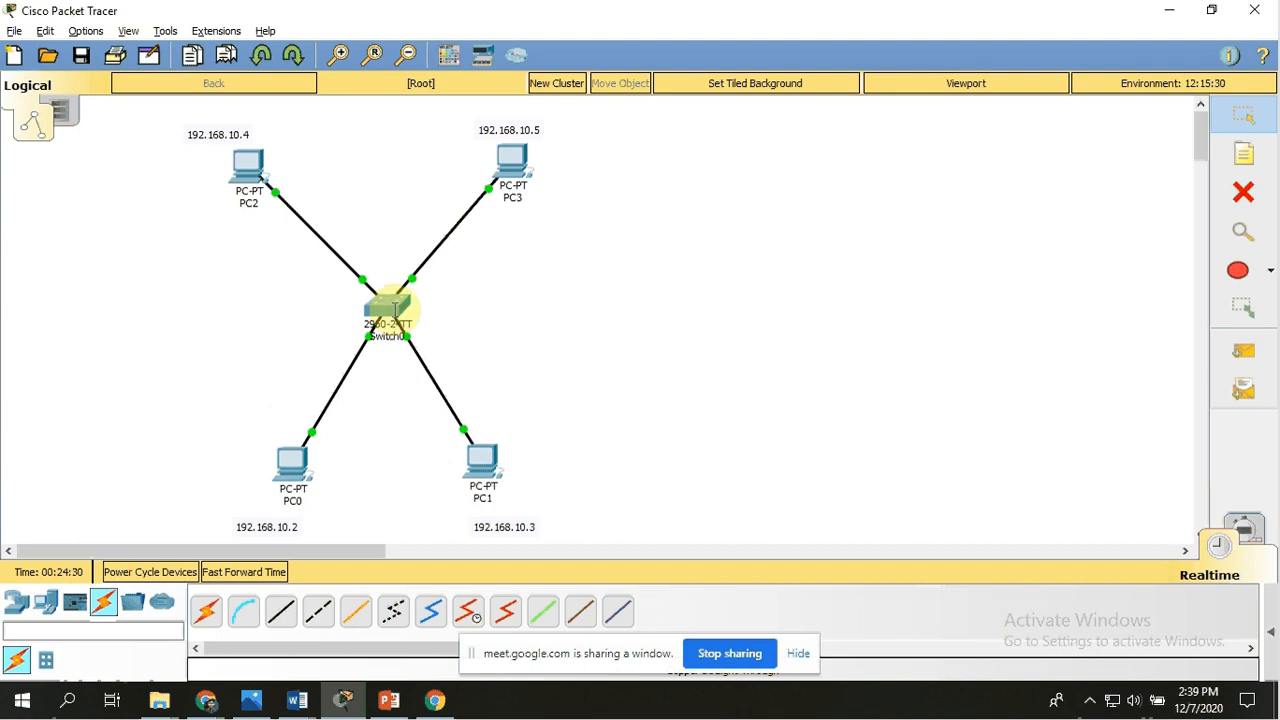
# Connect the switch's Console port to PC0's RS 232 port with a console cable.
pyautogui.moveTo(393, 312)
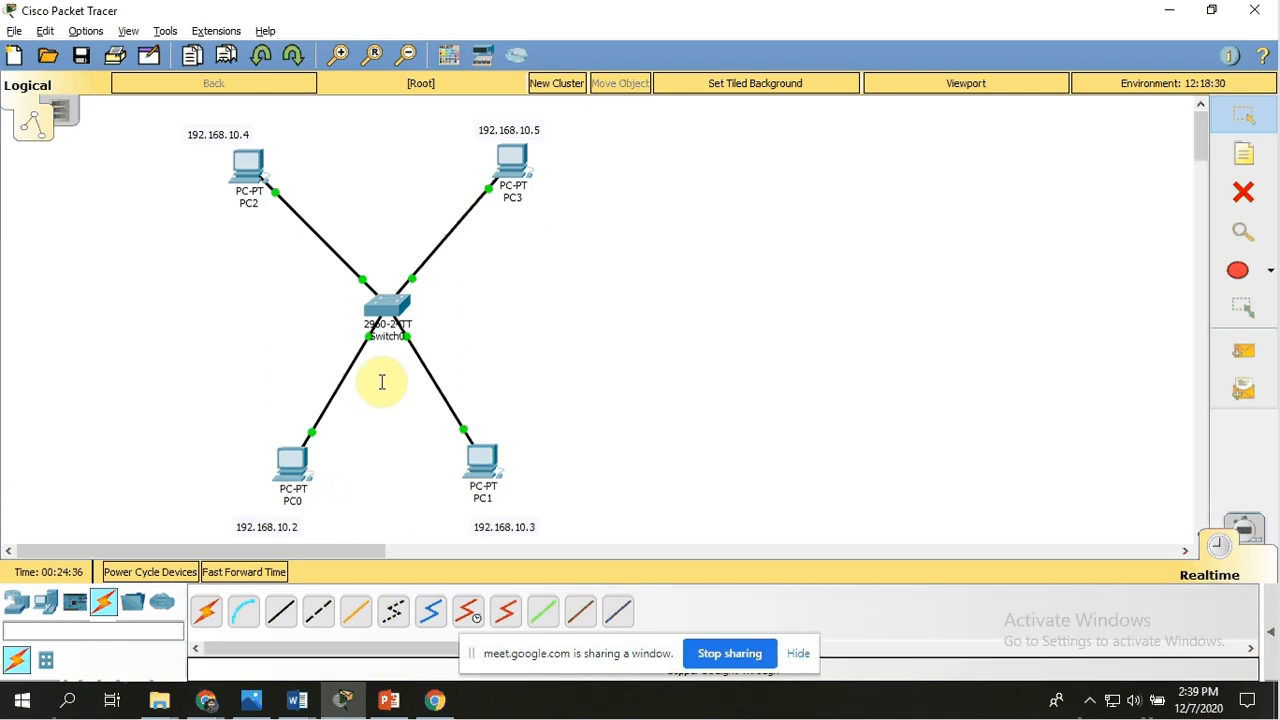
pyautogui.click(243, 615)
pyautogui.click(392, 306)
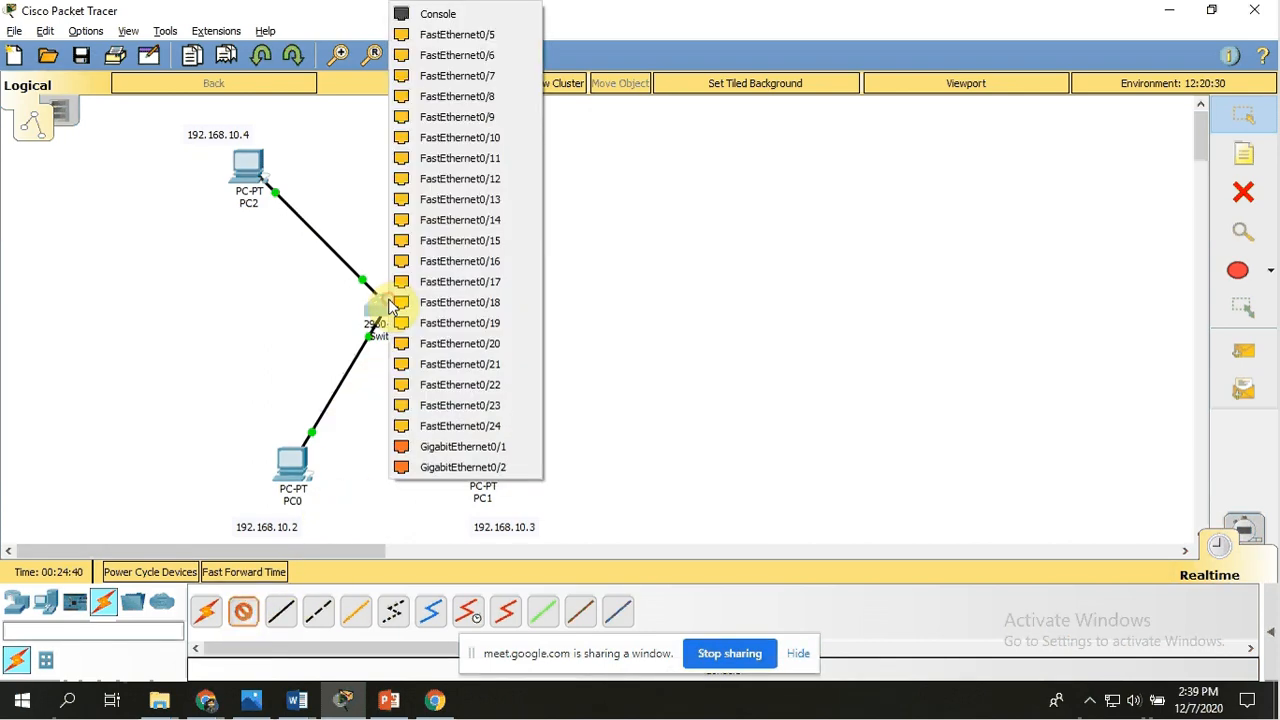
pyautogui.click(440, 15)
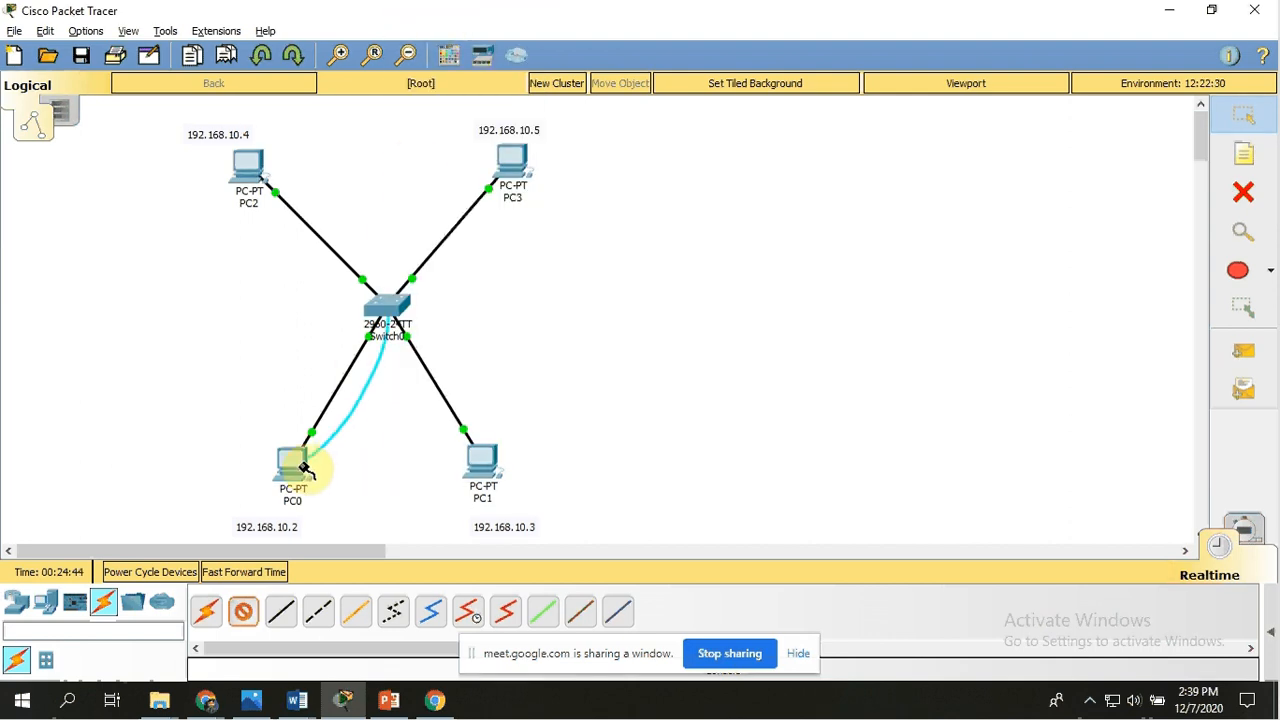
pyautogui.click(292, 464)
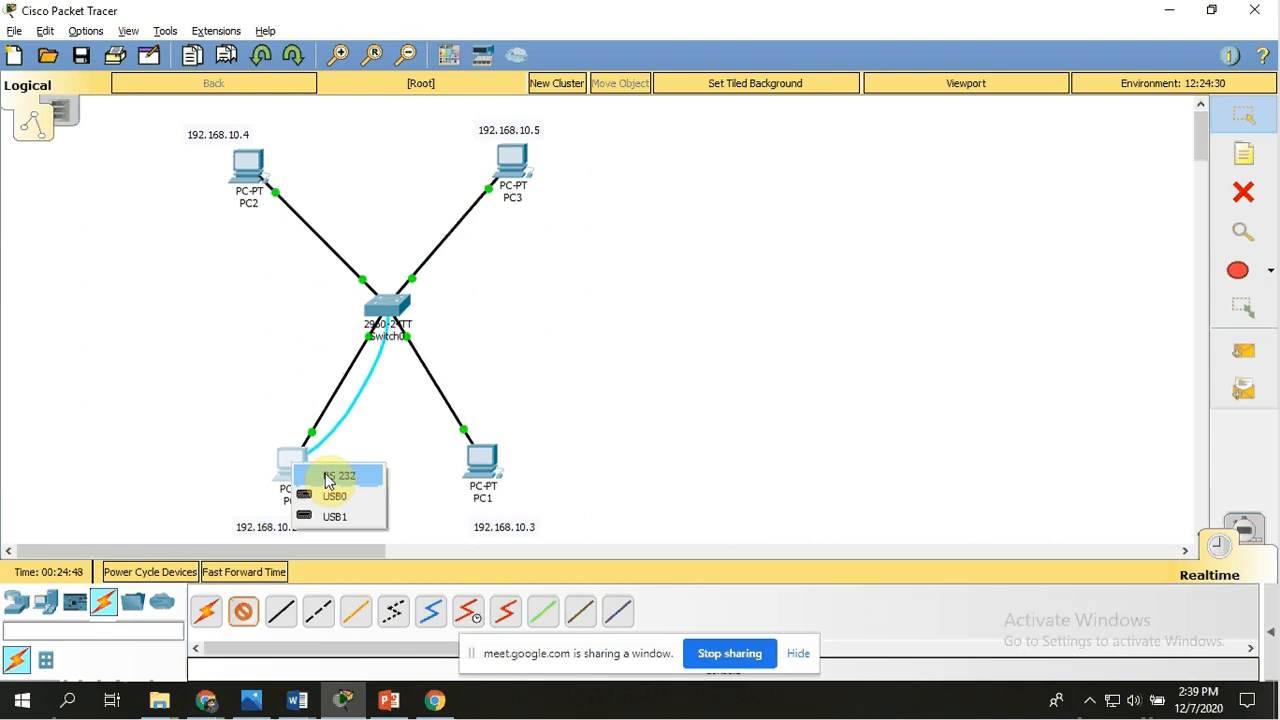
pyautogui.click(329, 479)
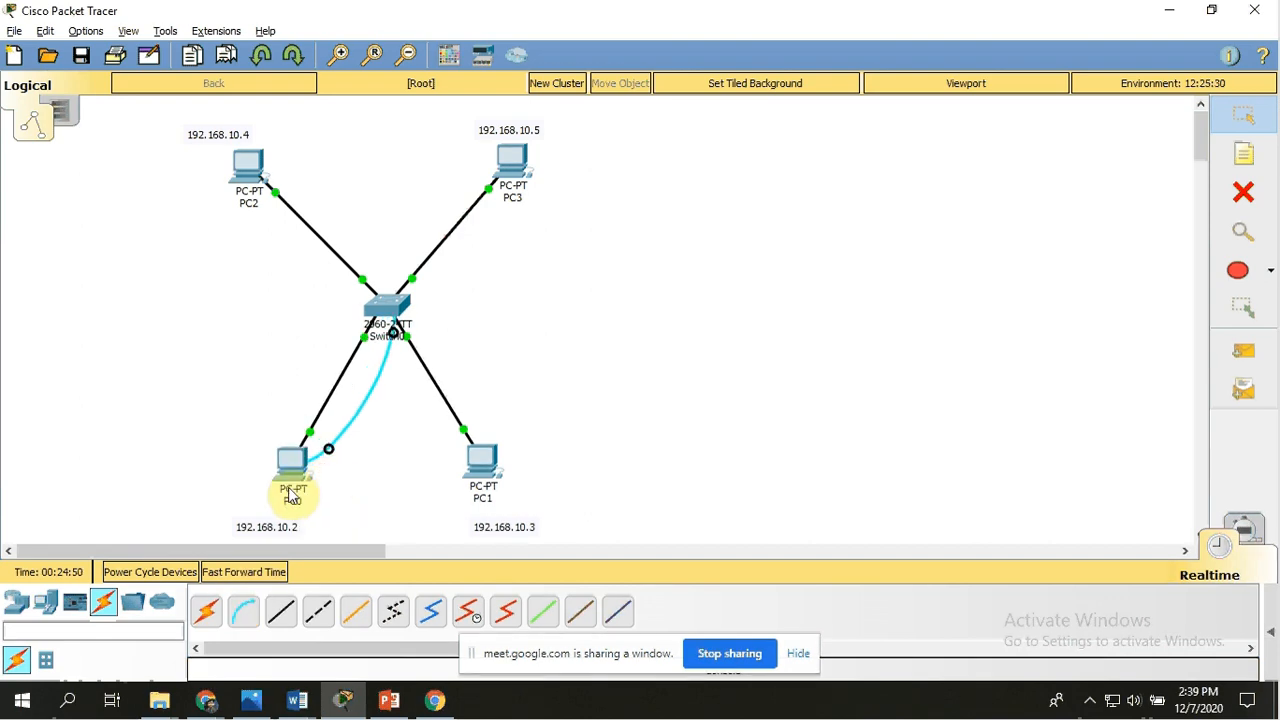
# Open a terminal session to the switch from PC0, accepting the default port configuration of 9600 bits per second.
pyautogui.click(290, 464)
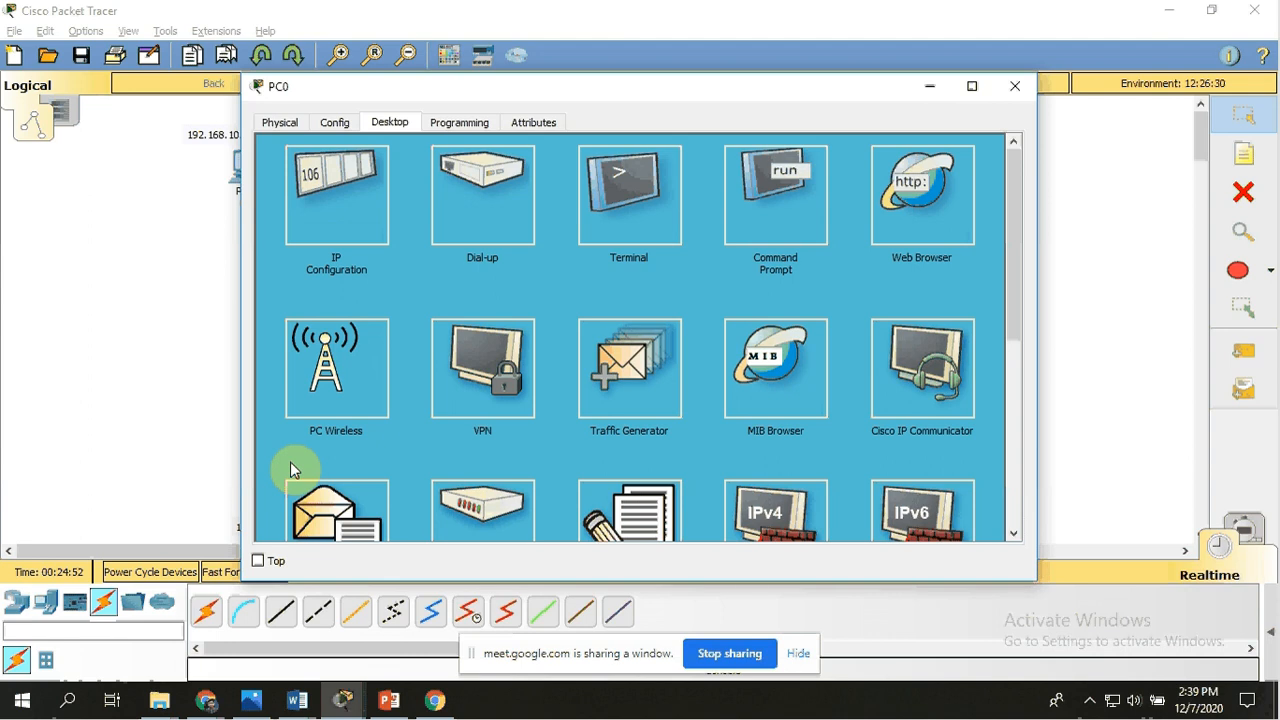
pyautogui.click(657, 192)
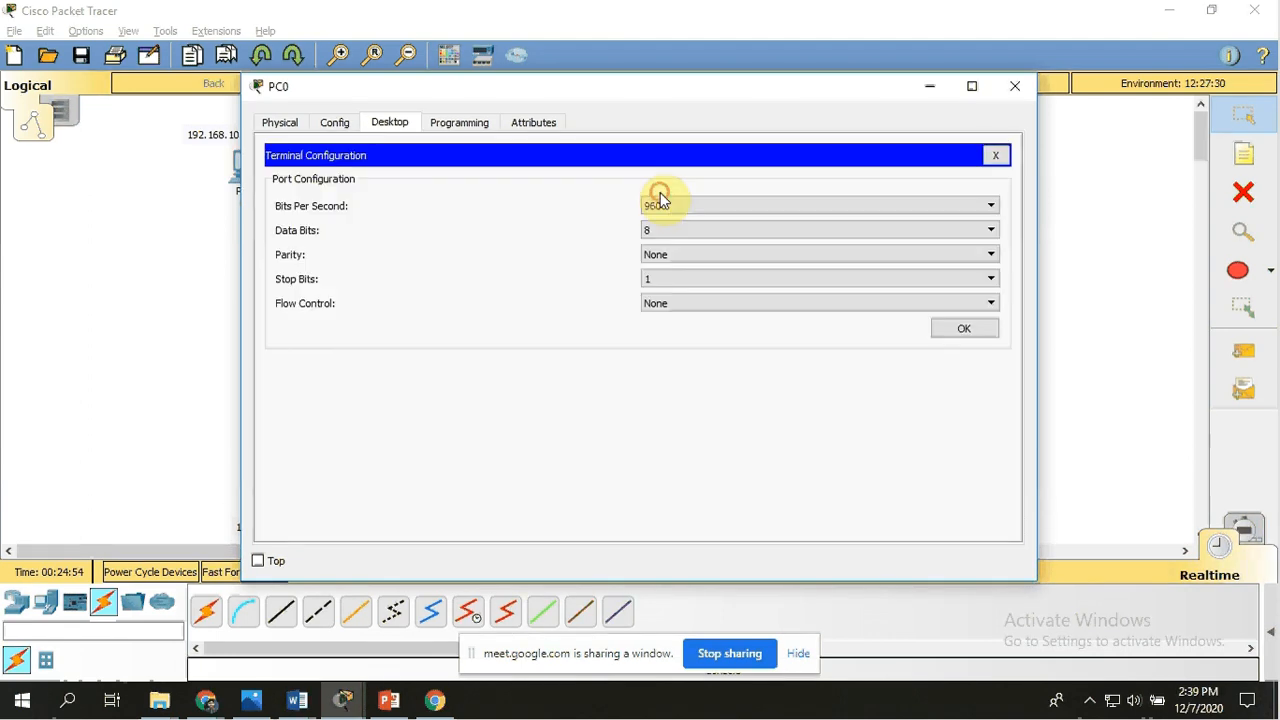
pyautogui.click(951, 334)
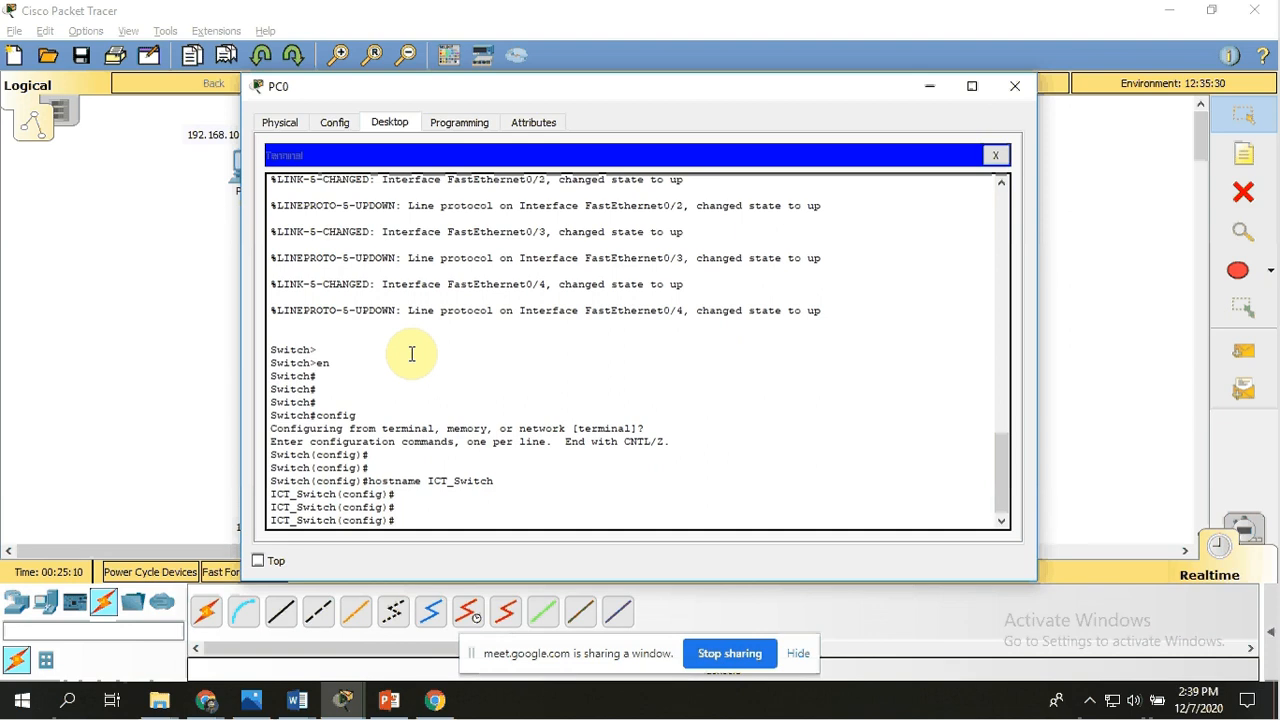
pyautogui.press('Return')
pyautogui.press('Return')
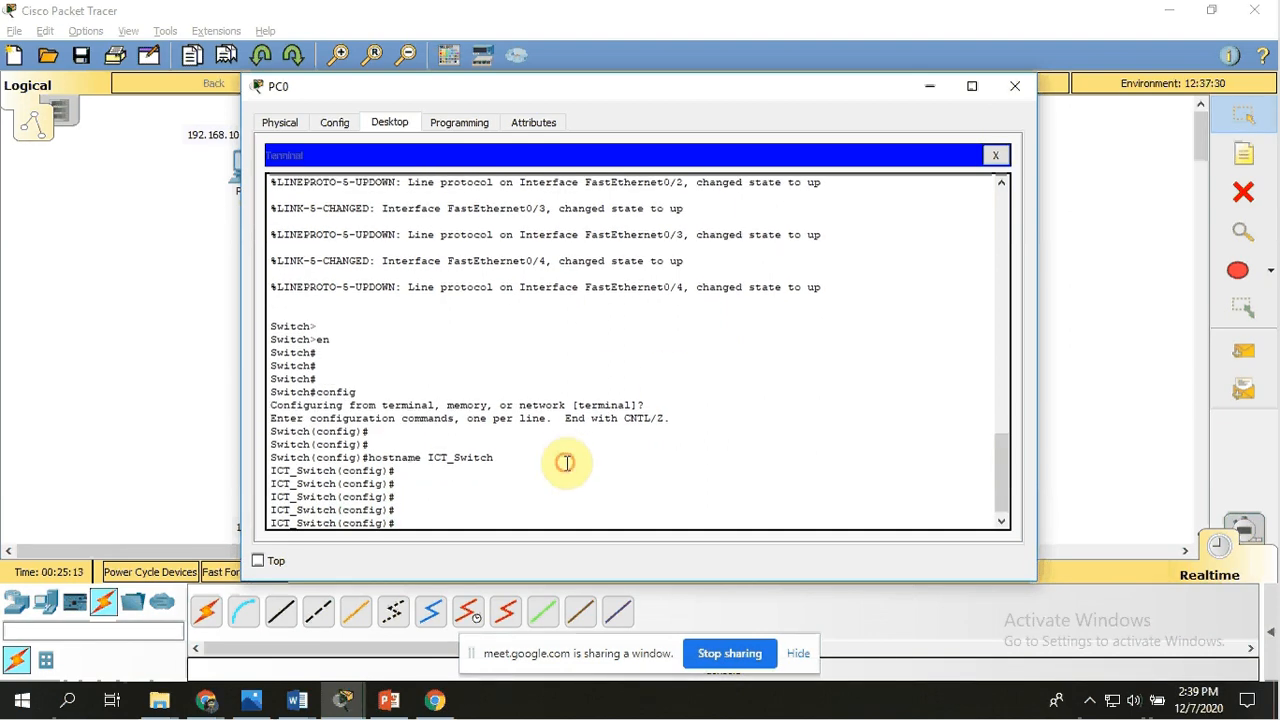
pyautogui.press('Return')
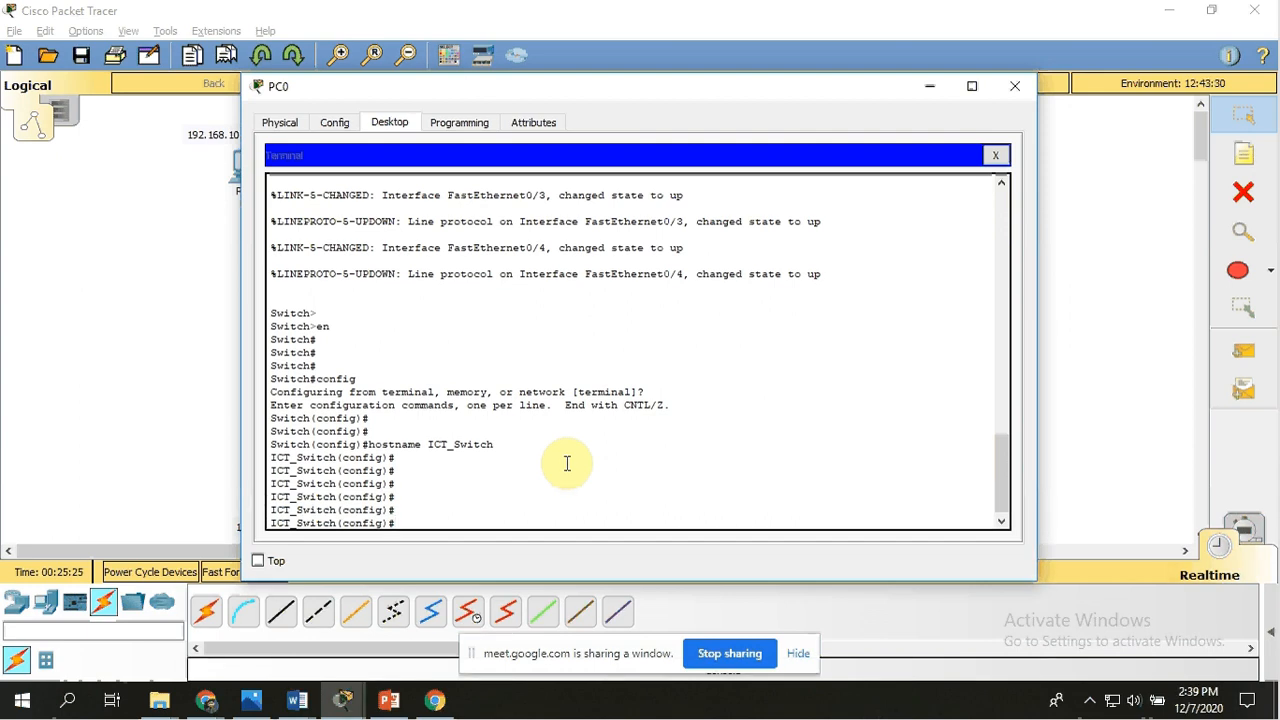
# Leave global configuration mode with the exit command to return to the privileged EXEC prompt.
pyautogui.write('exit')
pyautogui.press('Return')
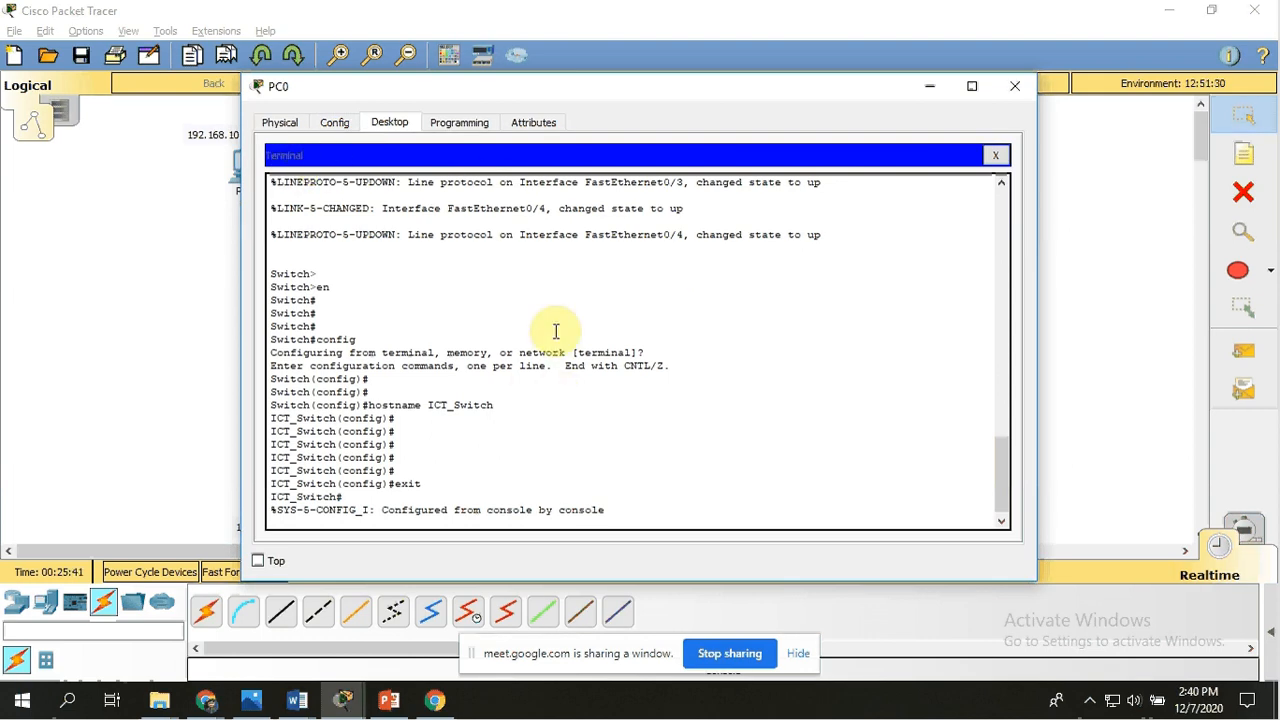
pyautogui.press('Return')
pyautogui.press('Return')
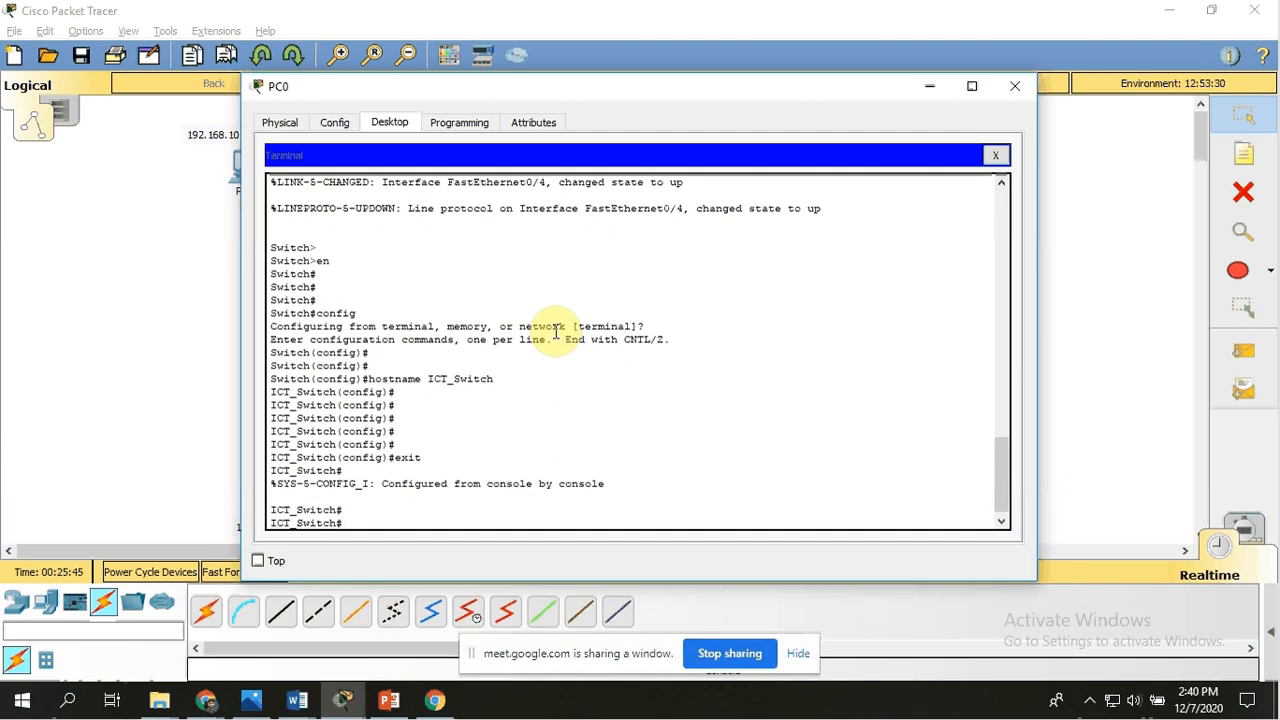
# List the switch's VLANs with the show vlan command and examine the default VLAN's number, name and assigned ports.
pyautogui.write('show vlan')
pyautogui.press('Return')
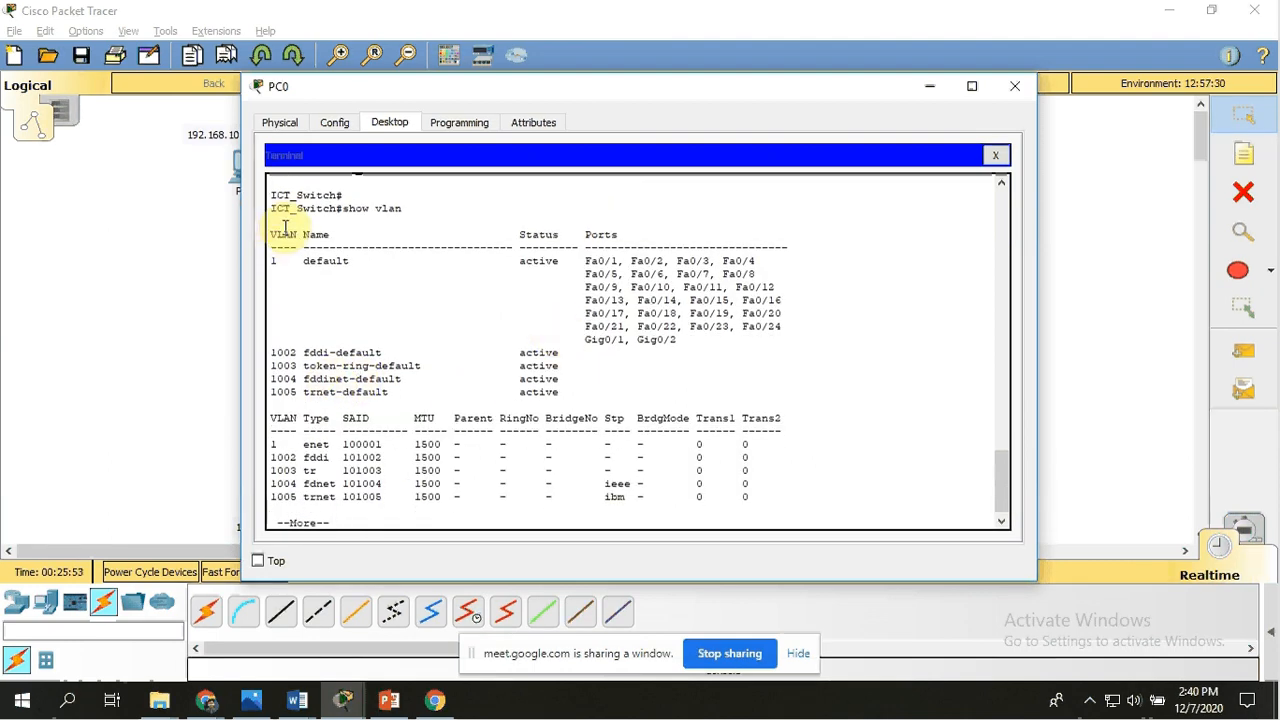
pyautogui.doubleClick(274, 259)
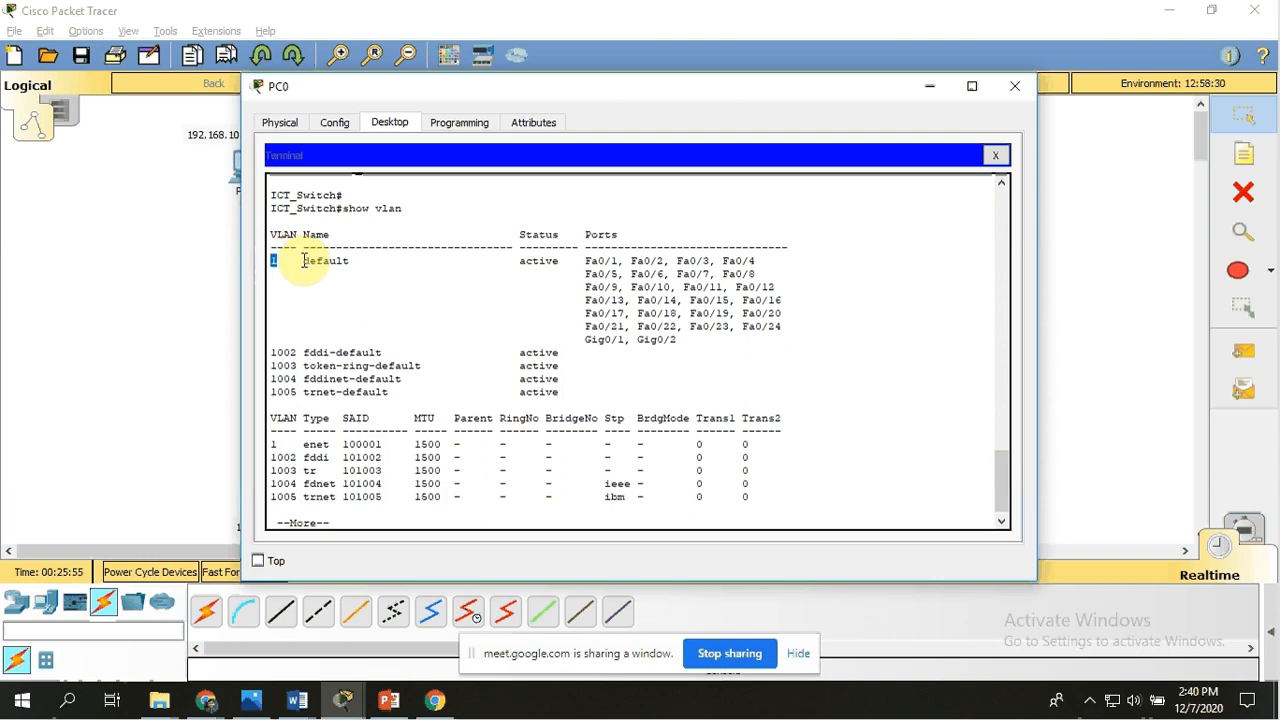
pyautogui.click(283, 242)
pyautogui.doubleClick(303, 262)
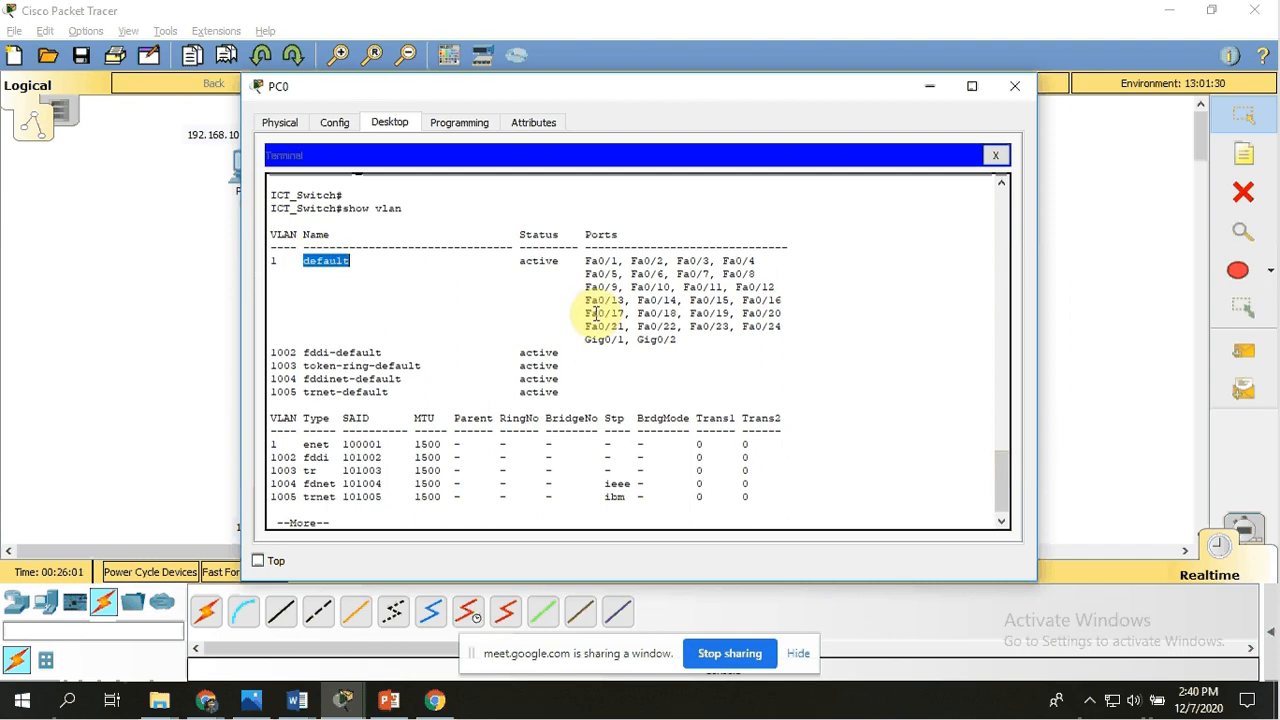
pyautogui.moveTo(587, 262); pyautogui.dragTo(784, 325)
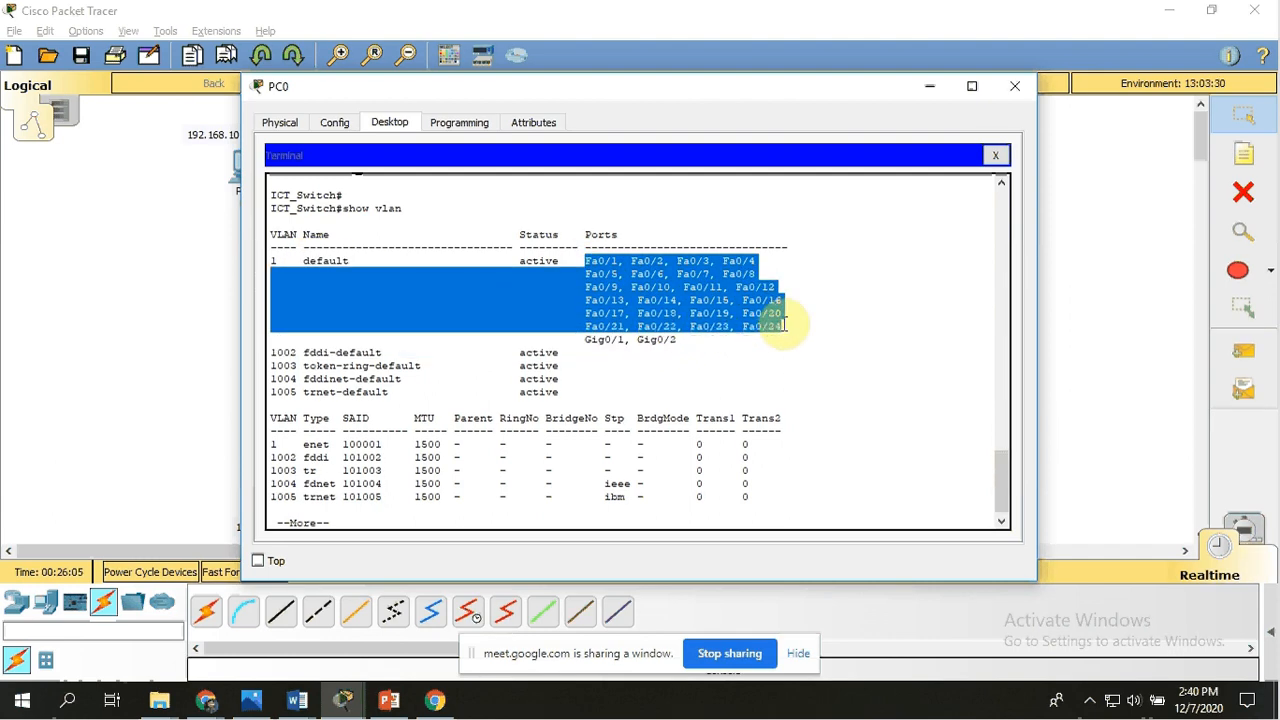
pyautogui.click(784, 326)
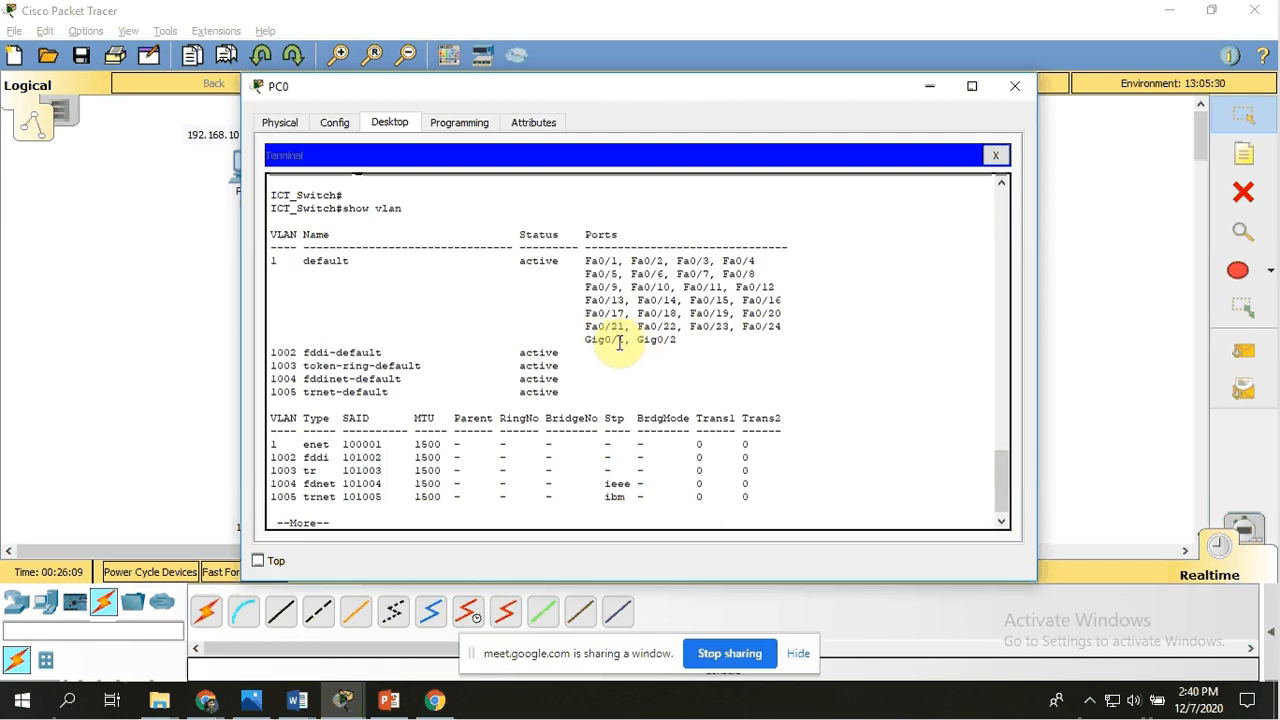
pyautogui.moveTo(609, 340); pyautogui.dragTo(632, 340)
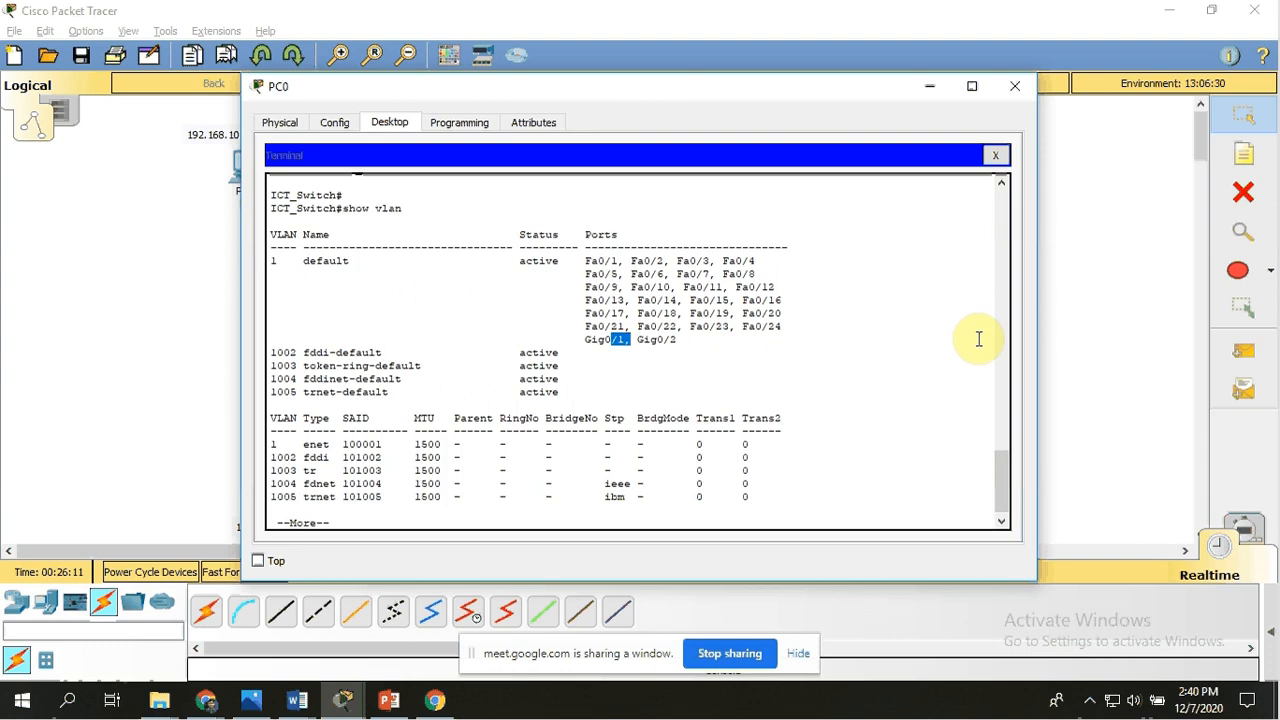
# Inspect the FastEthernet and GigabitEthernet ports in Switch0's enlarged physical device view, and close the switch window.
pyautogui.click(1085, 357)
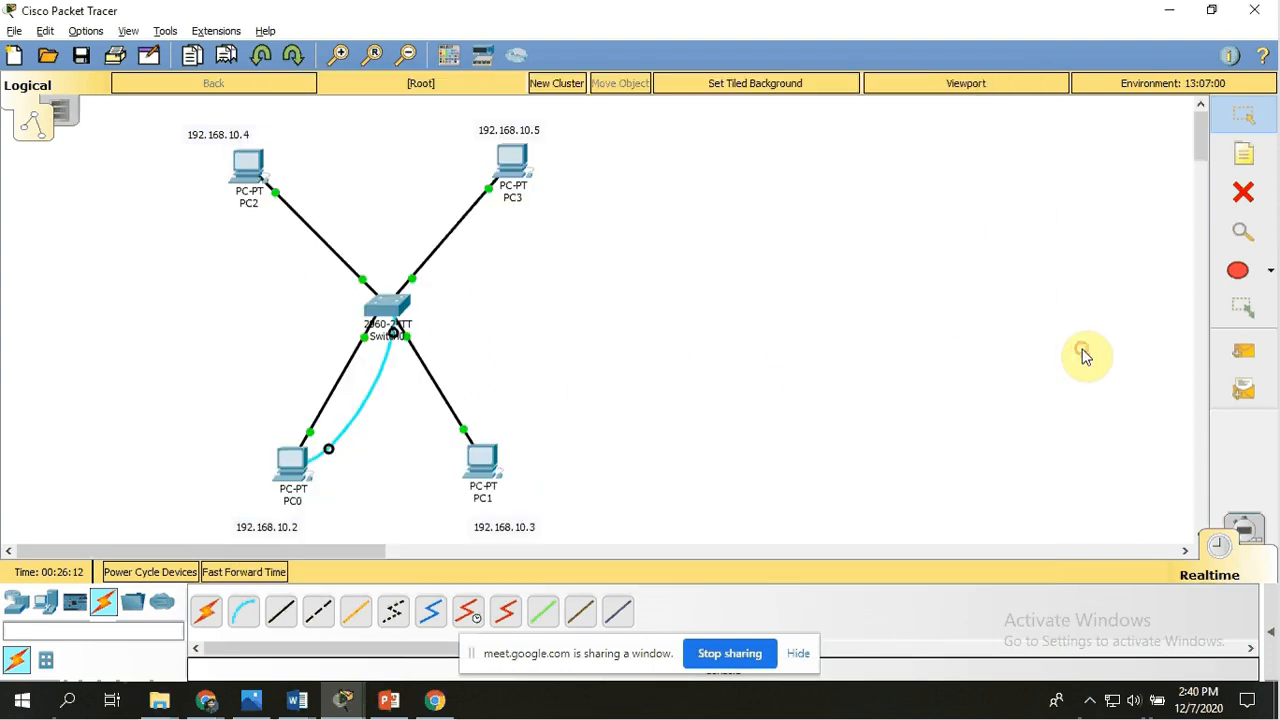
pyautogui.click(393, 312)
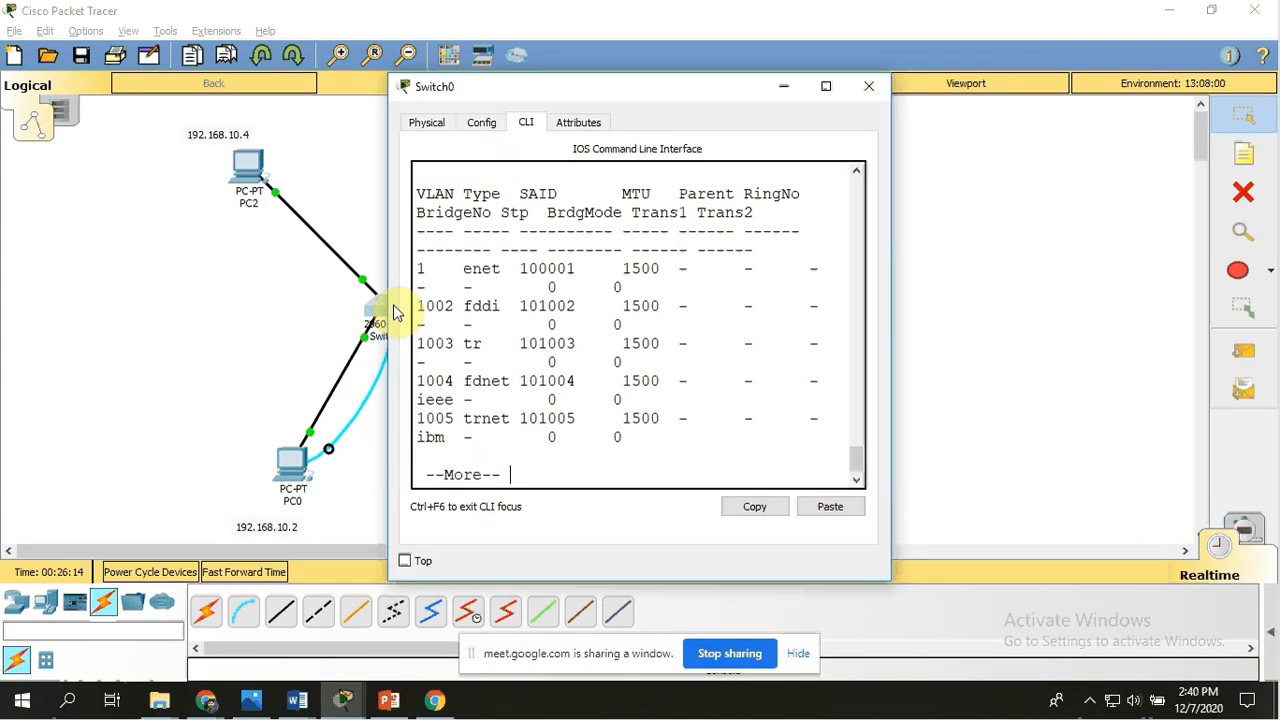
pyautogui.click(434, 124)
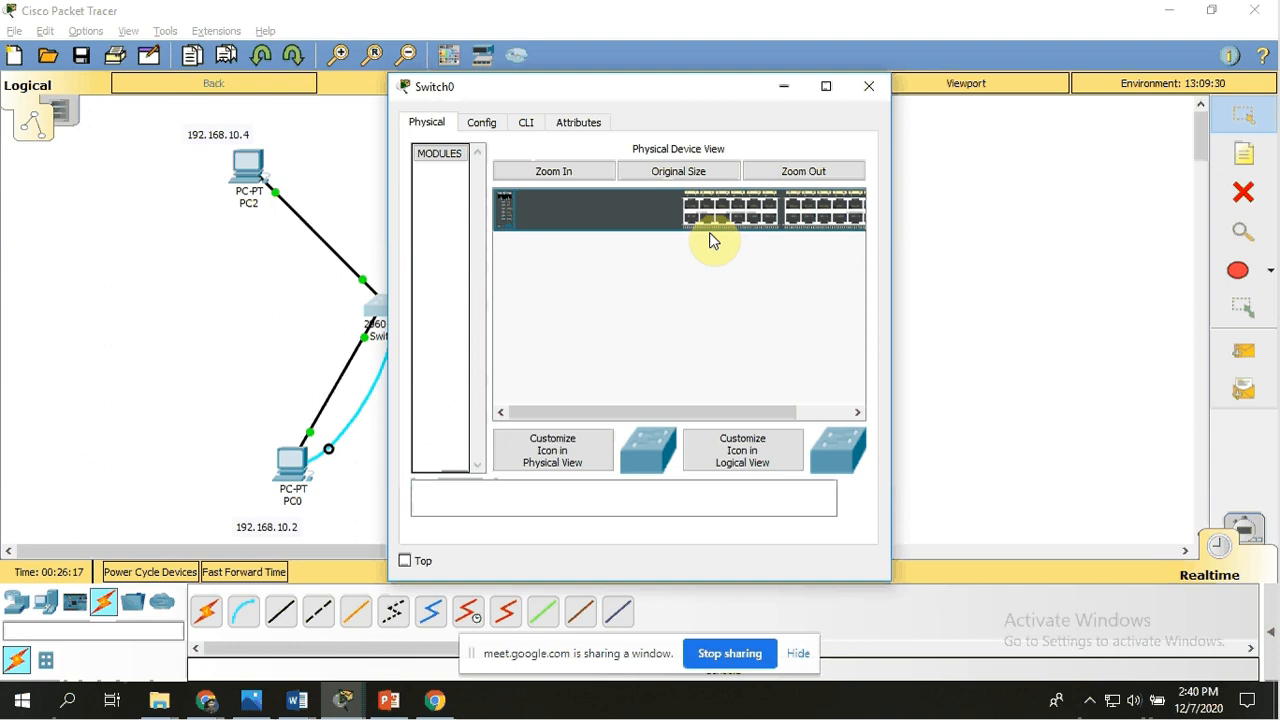
pyautogui.click(566, 173)
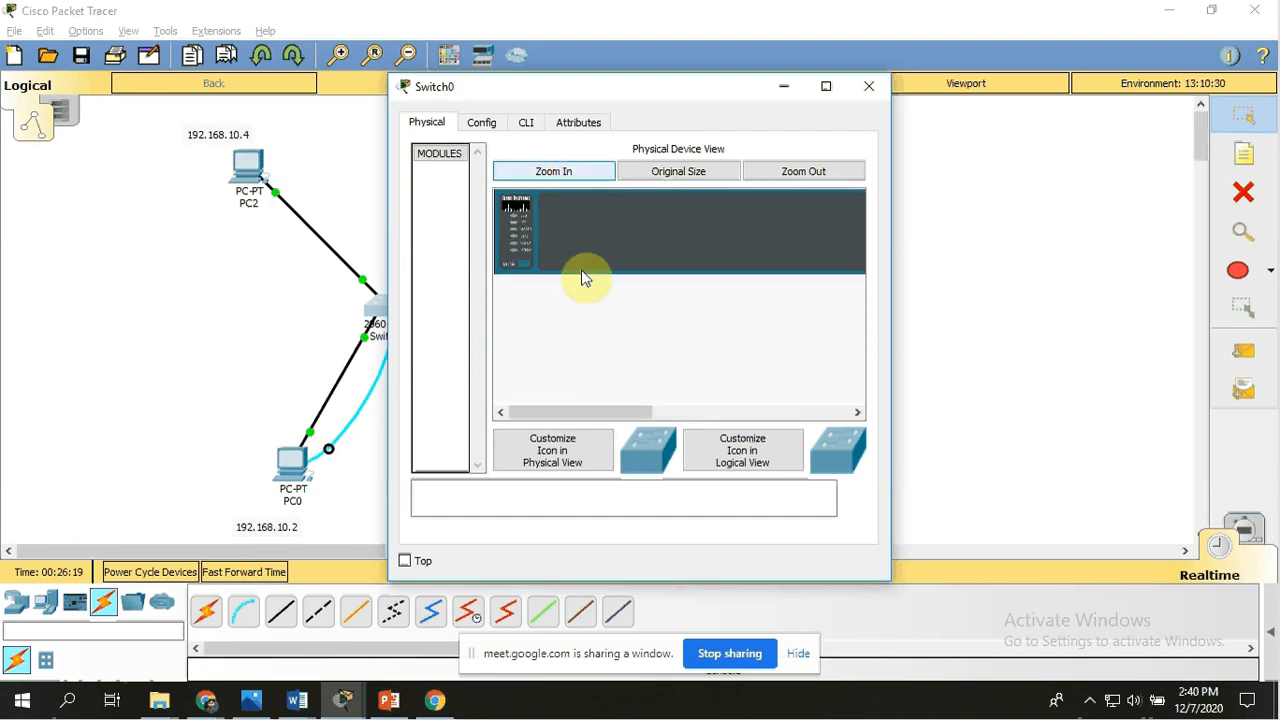
pyautogui.moveTo(586, 415); pyautogui.dragTo(733, 412)
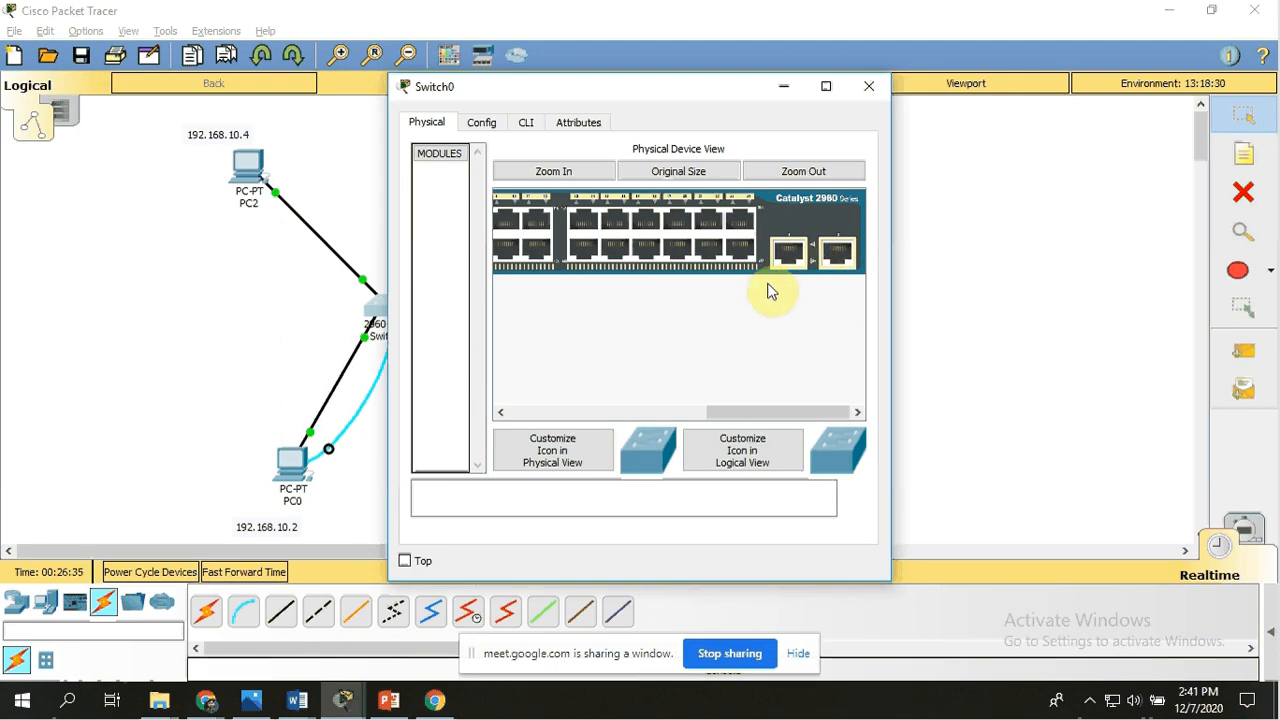
pyautogui.click(526, 122)
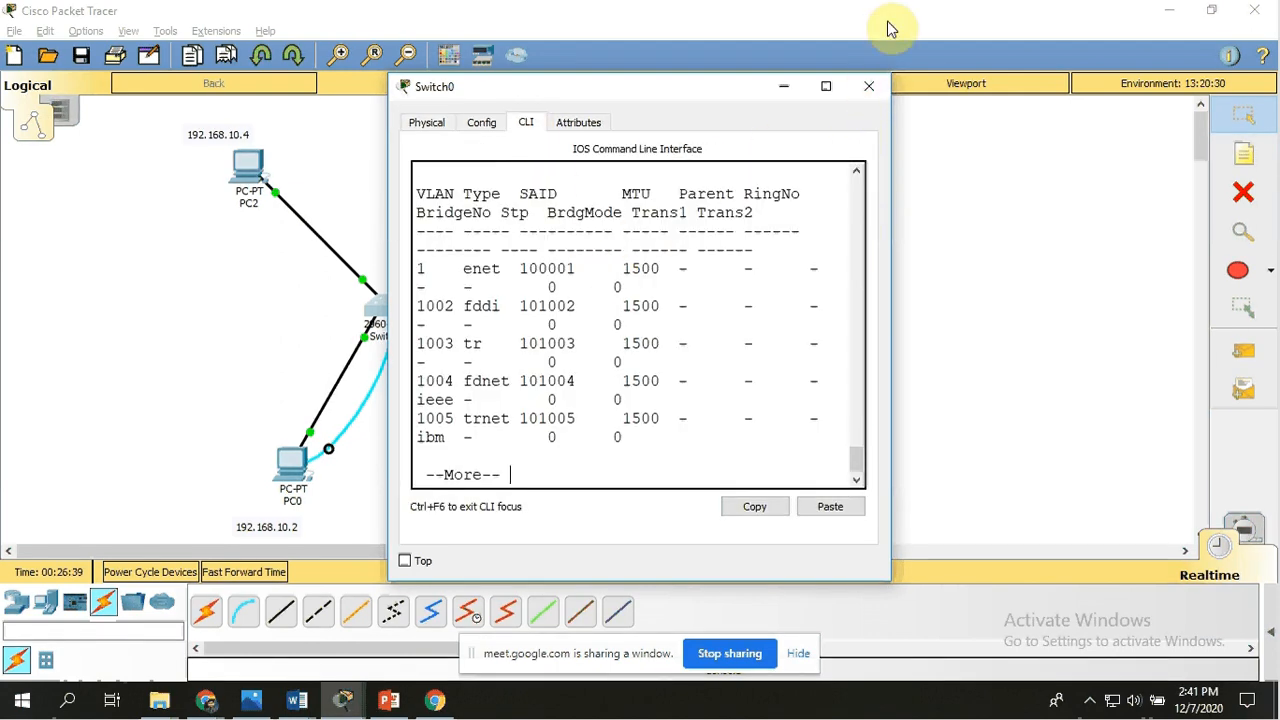
pyautogui.click(868, 87)
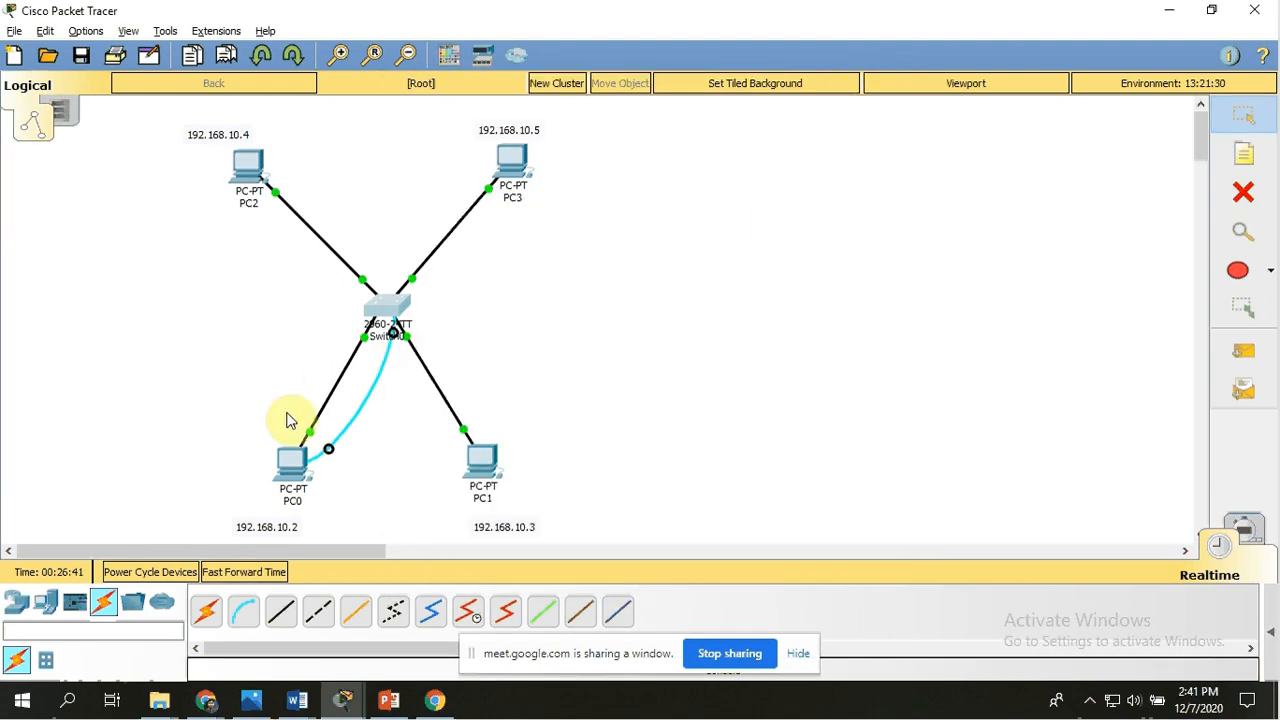
# Return to PC0's terminal and page through the rest of the VLAN listing to the command prompt.
pyautogui.click(303, 476)
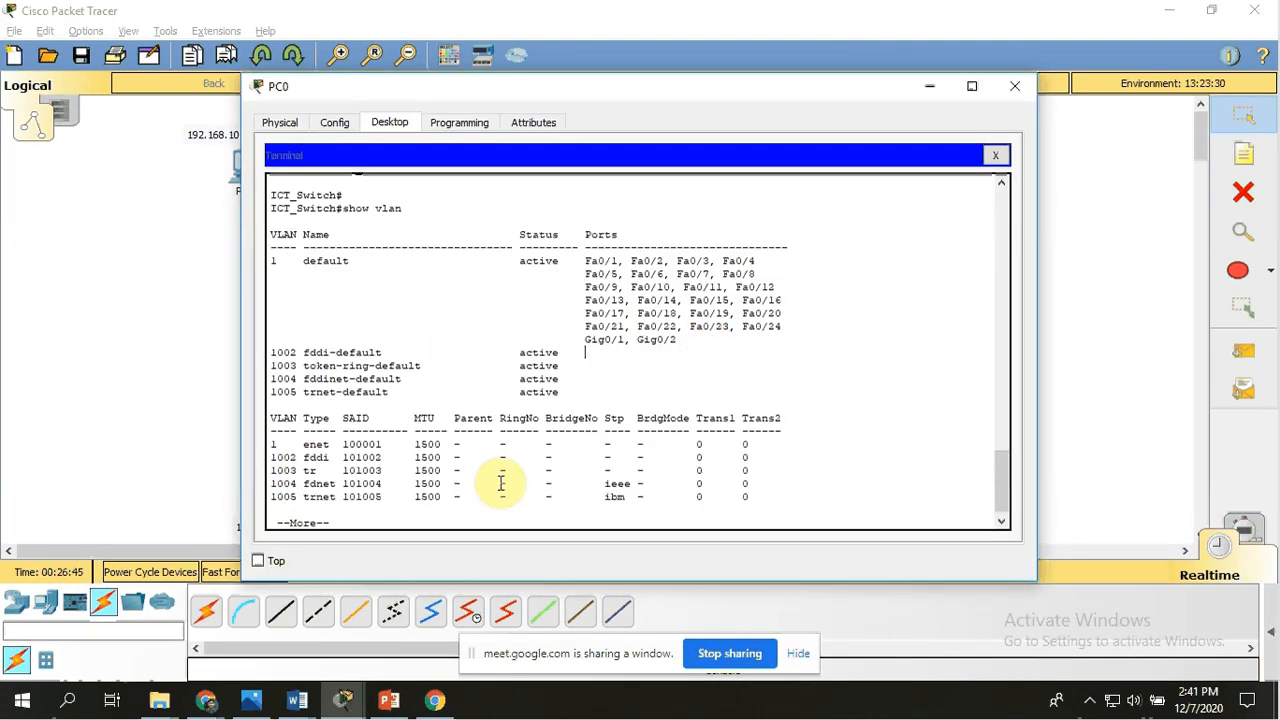
pyautogui.press('Return')
pyautogui.press('Return')
pyautogui.press('Return')
pyautogui.press('Return')
pyautogui.press('Return')
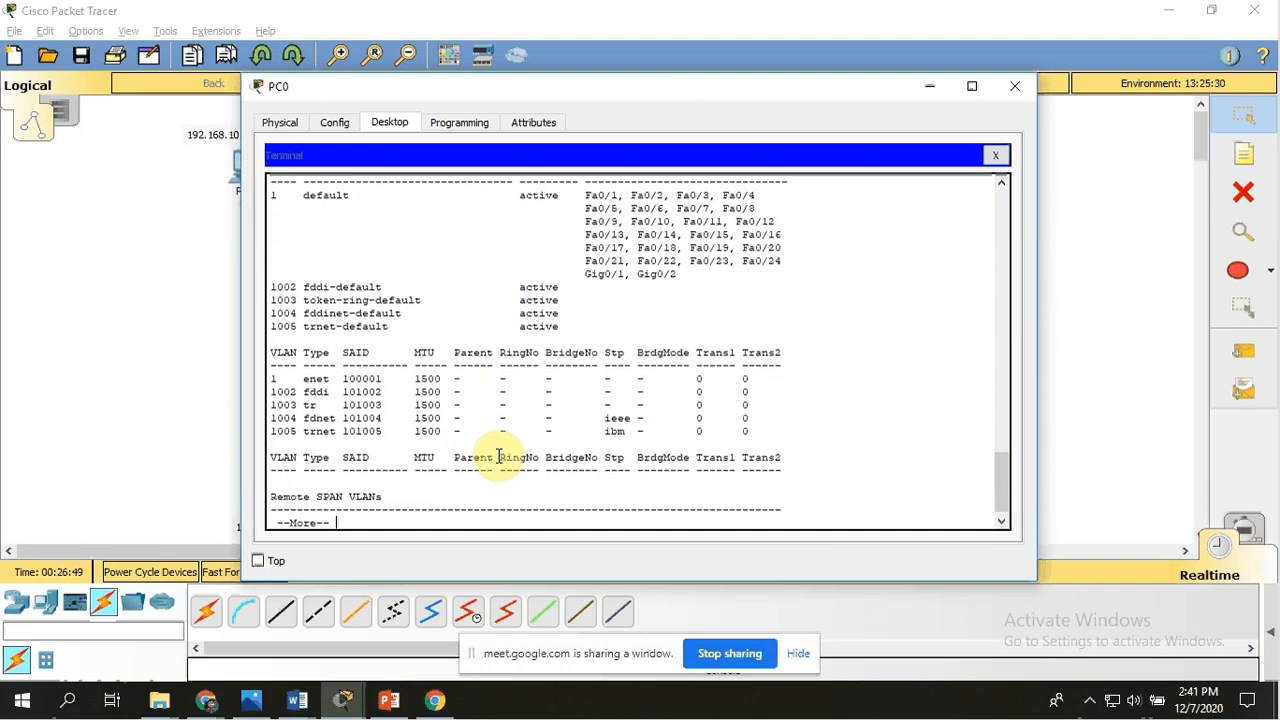
pyautogui.press('Return')
pyautogui.press('Return')
pyautogui.press('Return')
pyautogui.press('Return')
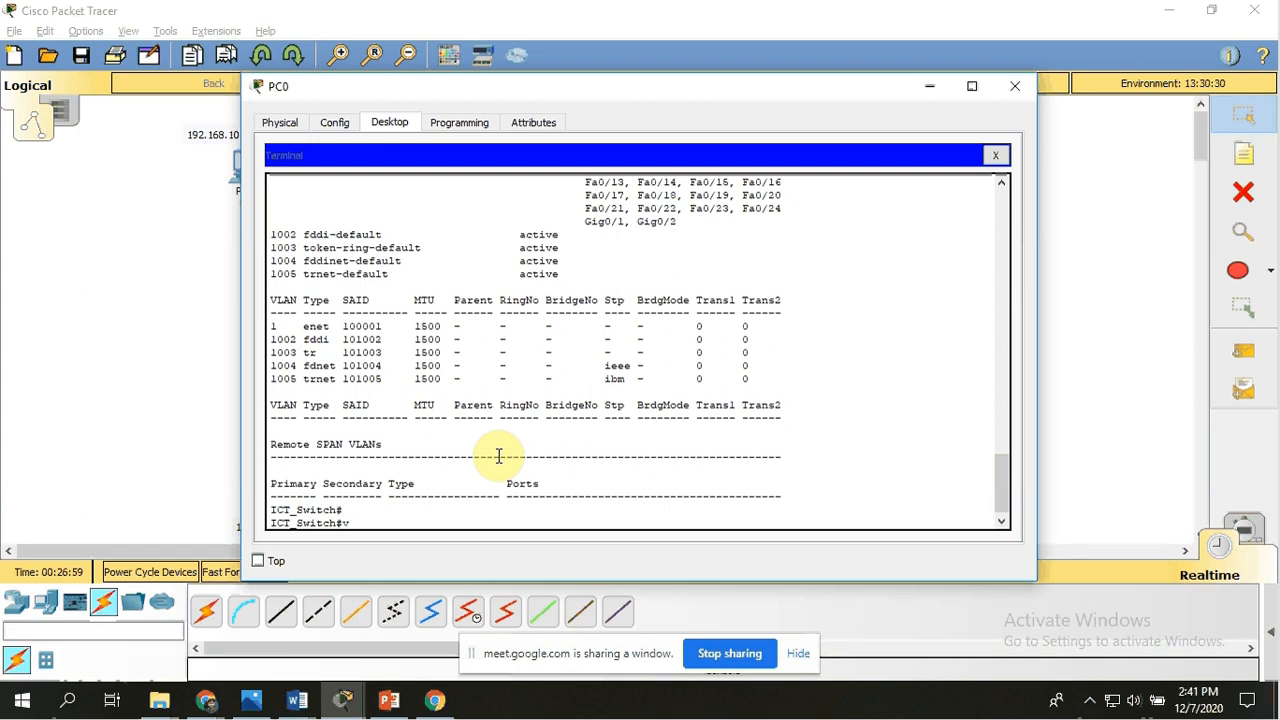
# Enter VLAN database mode on the switch with the vlan database command.
pyautogui.write('lan database')
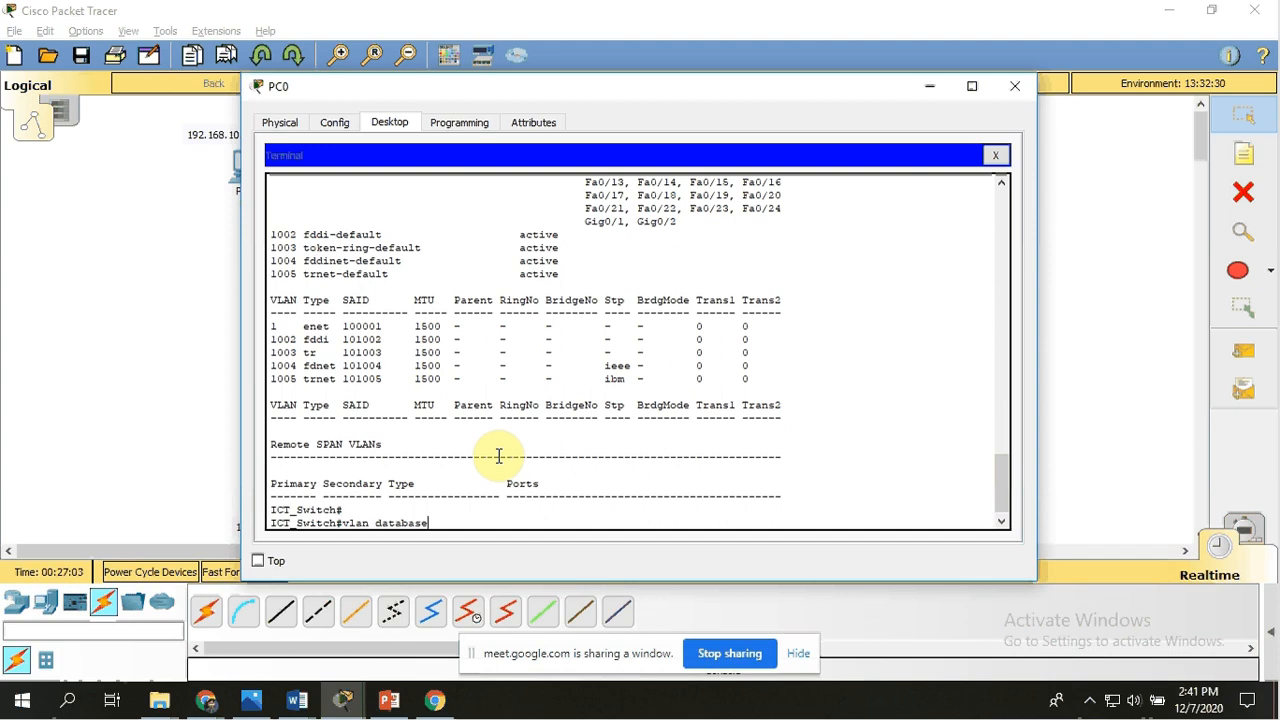
pyautogui.press('Return')
pyautogui.press('Return')
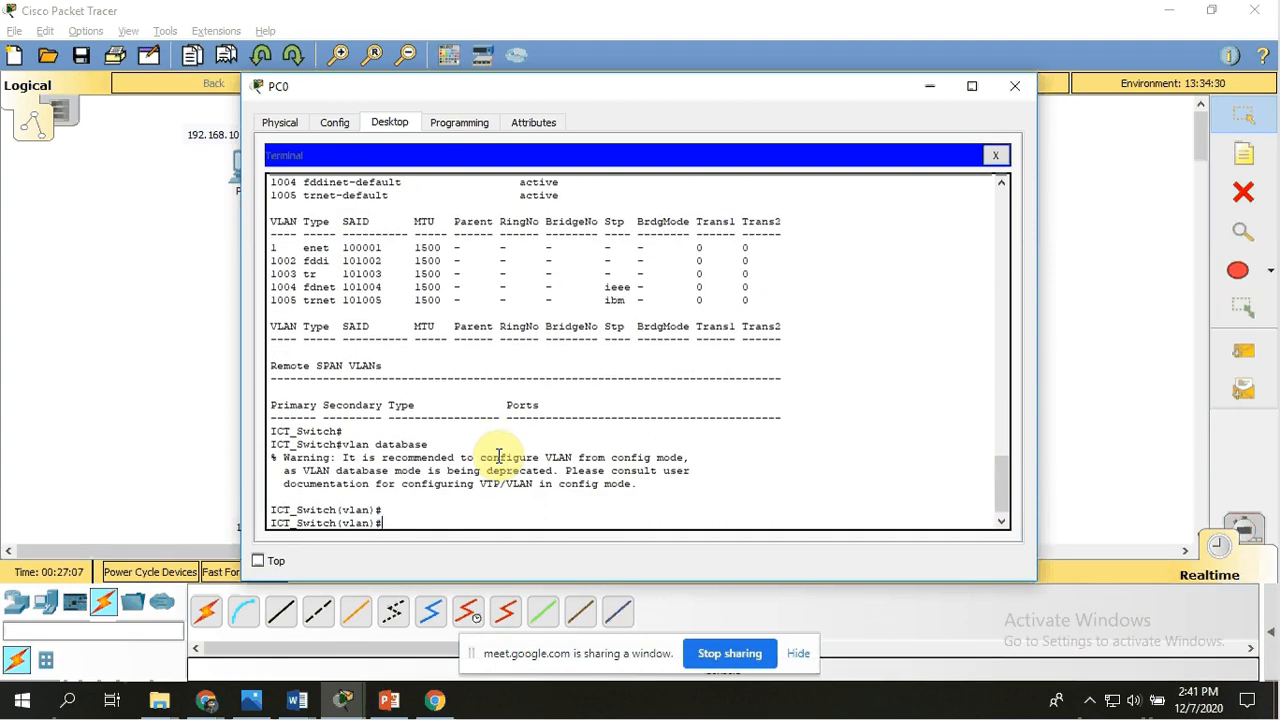
# Examine the entered vlan database command and the switch's VLAN database mode prompt in PC0's terminal.
pyautogui.moveTo(343, 446); pyautogui.dragTo(424, 444)
pyautogui.click(422, 445)
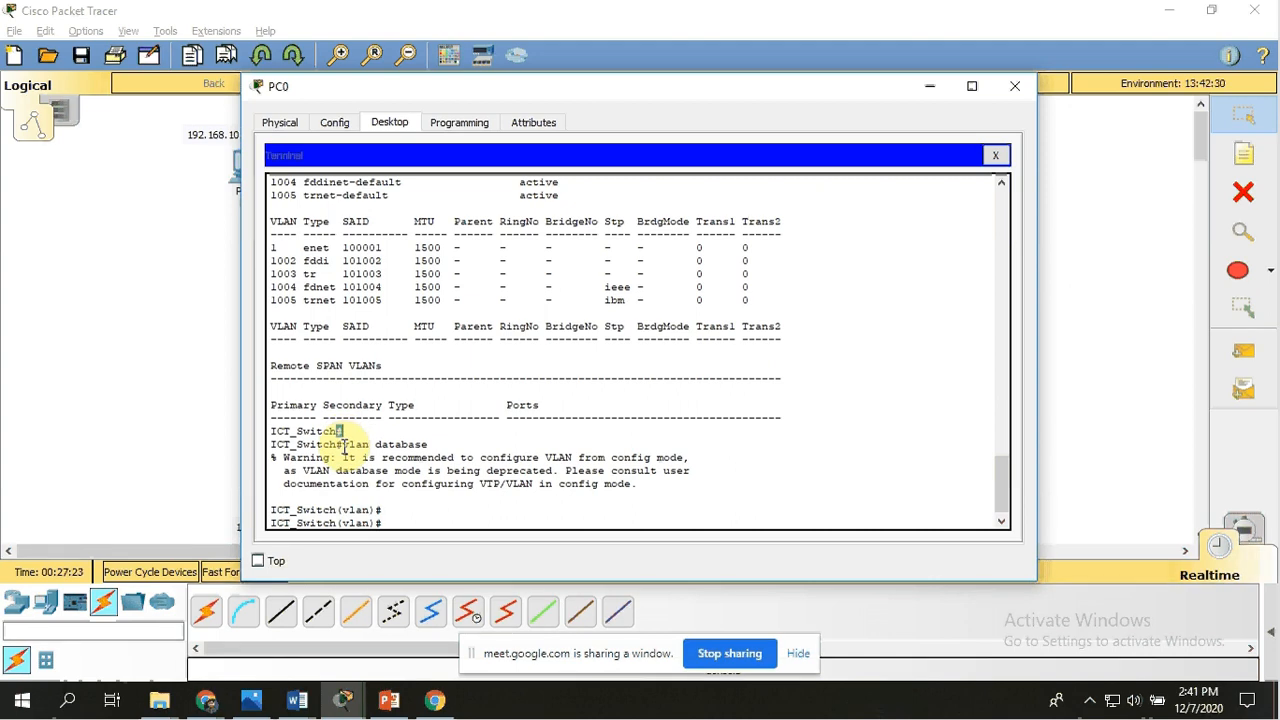
pyautogui.click(378, 497)
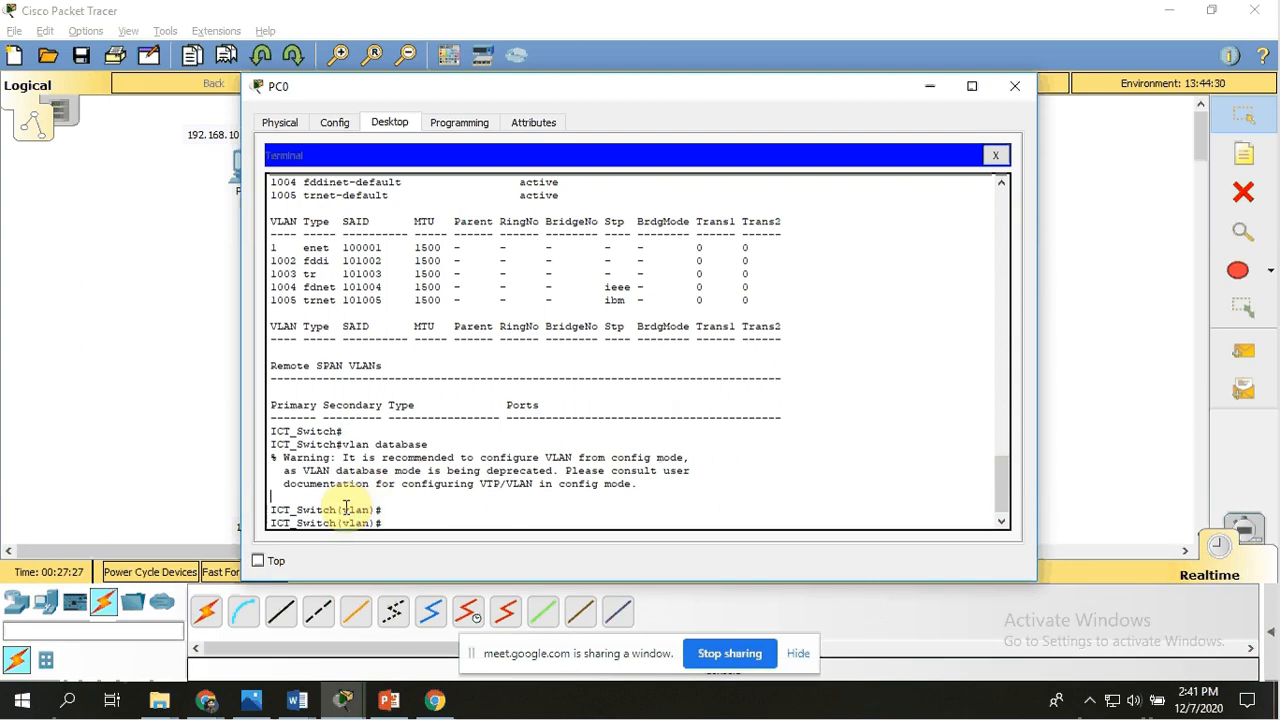
pyautogui.moveTo(343, 509); pyautogui.dragTo(368, 510)
pyautogui.moveTo(343, 444); pyautogui.dragTo(395, 458)
pyautogui.moveTo(345, 511); pyautogui.dragTo(366, 510)
pyautogui.click(400, 512)
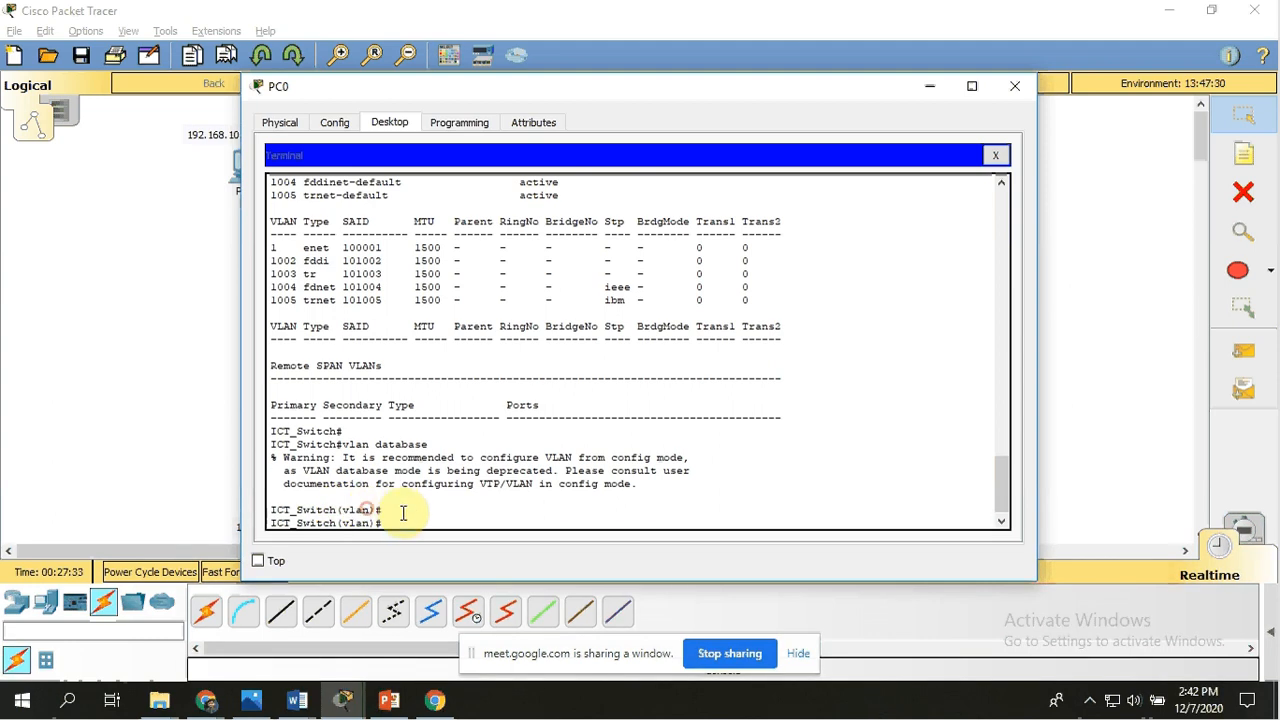
pyautogui.press('Return')
pyautogui.press('Return')
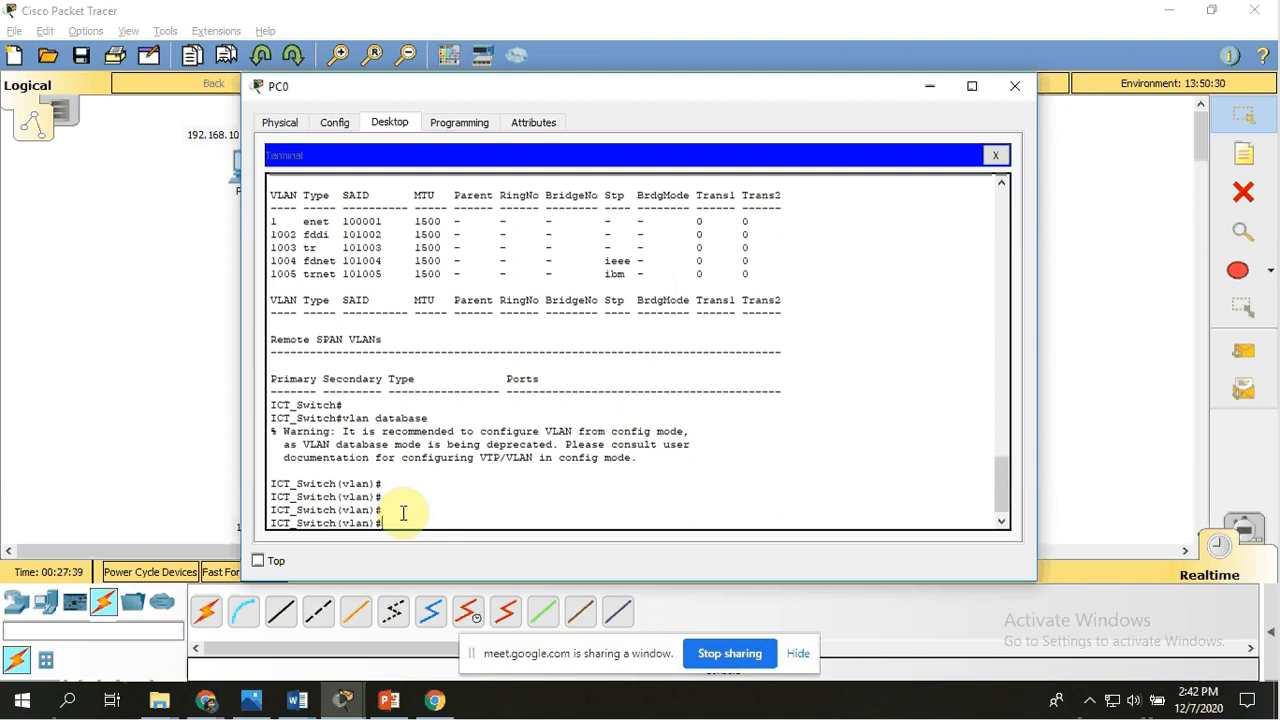
# Try the vlan 2 sales command, and add VLAN 2 to the VLAN database with the vlan 2 command.
pyautogui.write('vlan 2 sales')
pyautogui.press('Return')
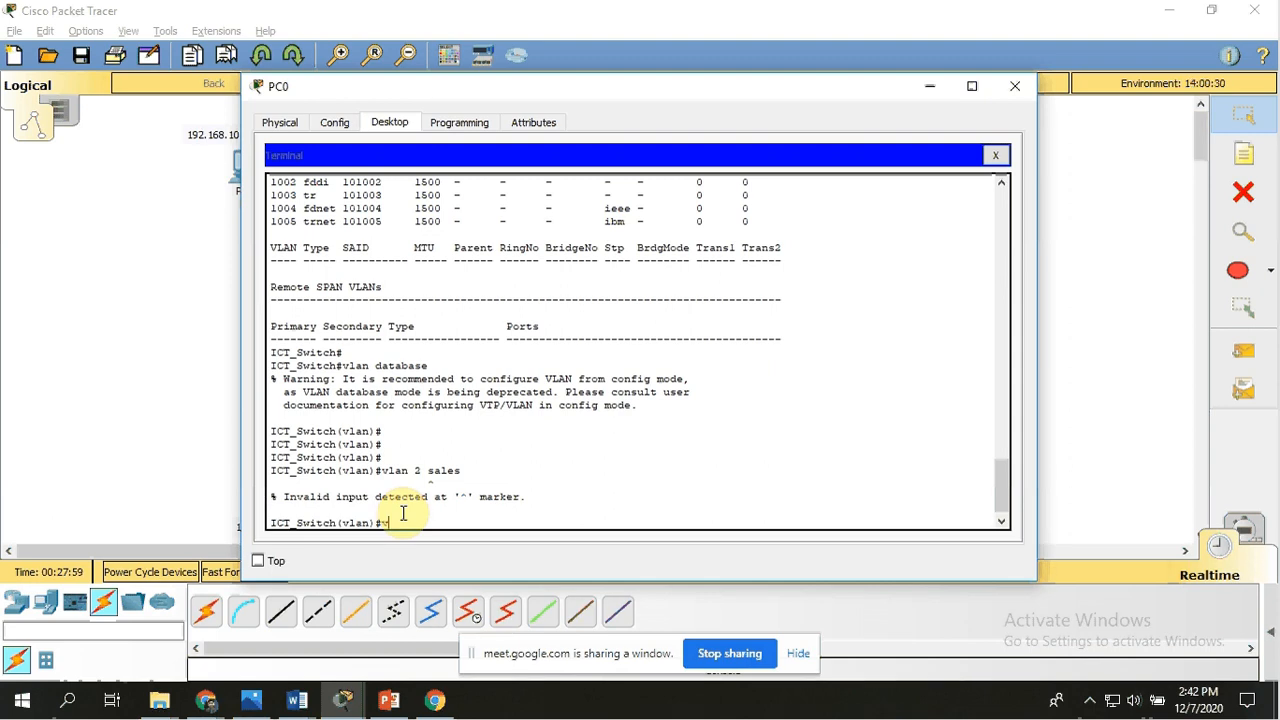
pyautogui.write('lan')
pyautogui.write(' 2')
pyautogui.press('Return')
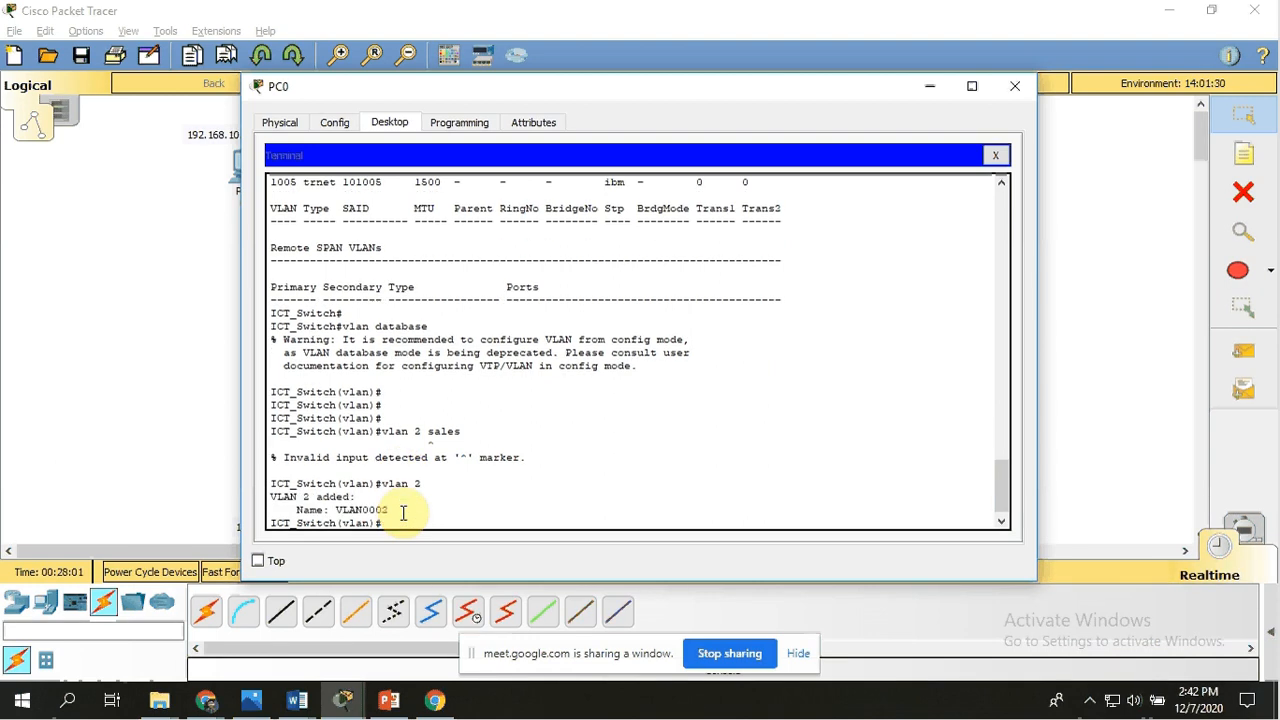
pyautogui.press('Return')
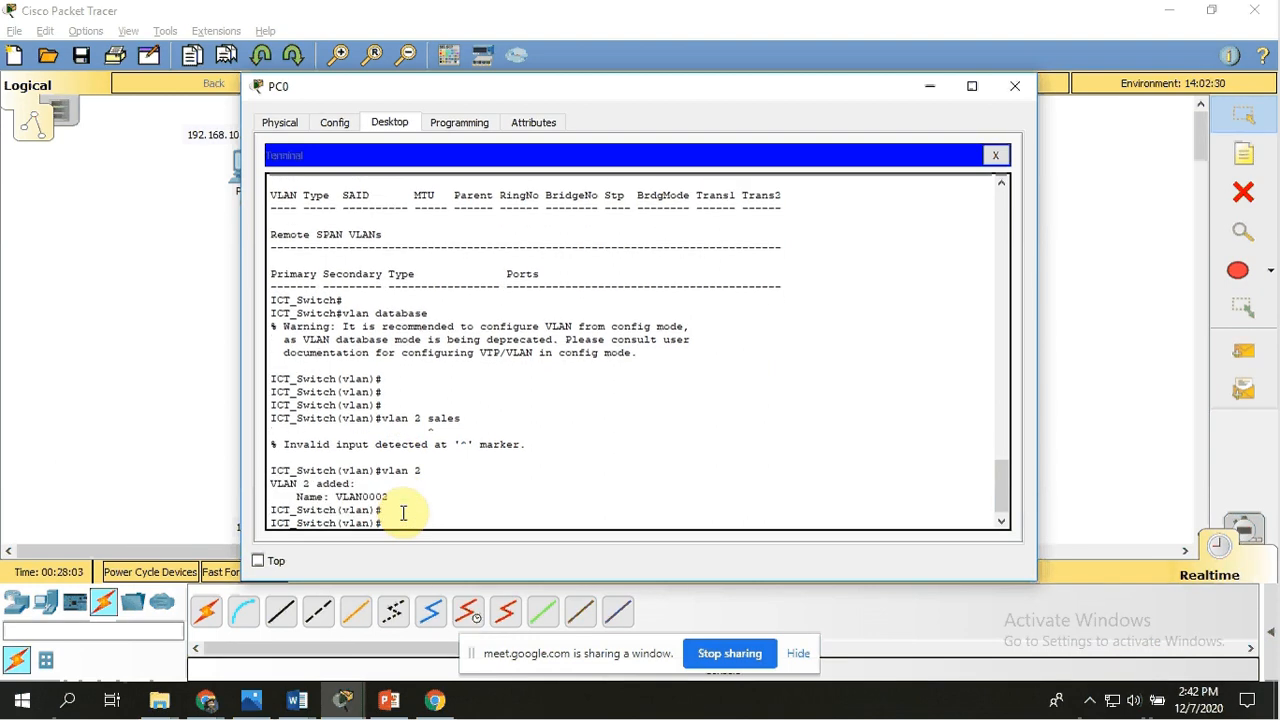
# Try to name VLAN 2 sales with the commands vlan 2 sales and name sales.
pyautogui.write('vlan 2 sale')
pyautogui.write('s')
pyautogui.press('Return')
pyautogui.press('Return')
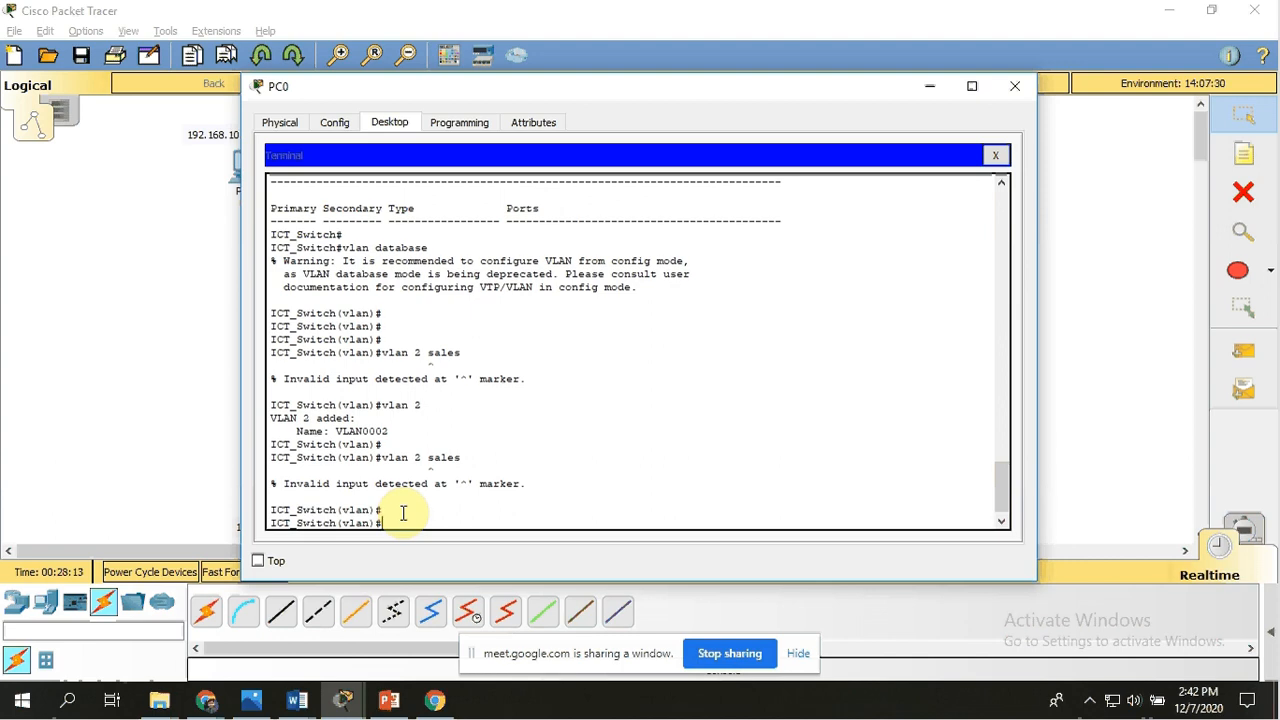
pyautogui.write('me sales')
pyautogui.press('Return')
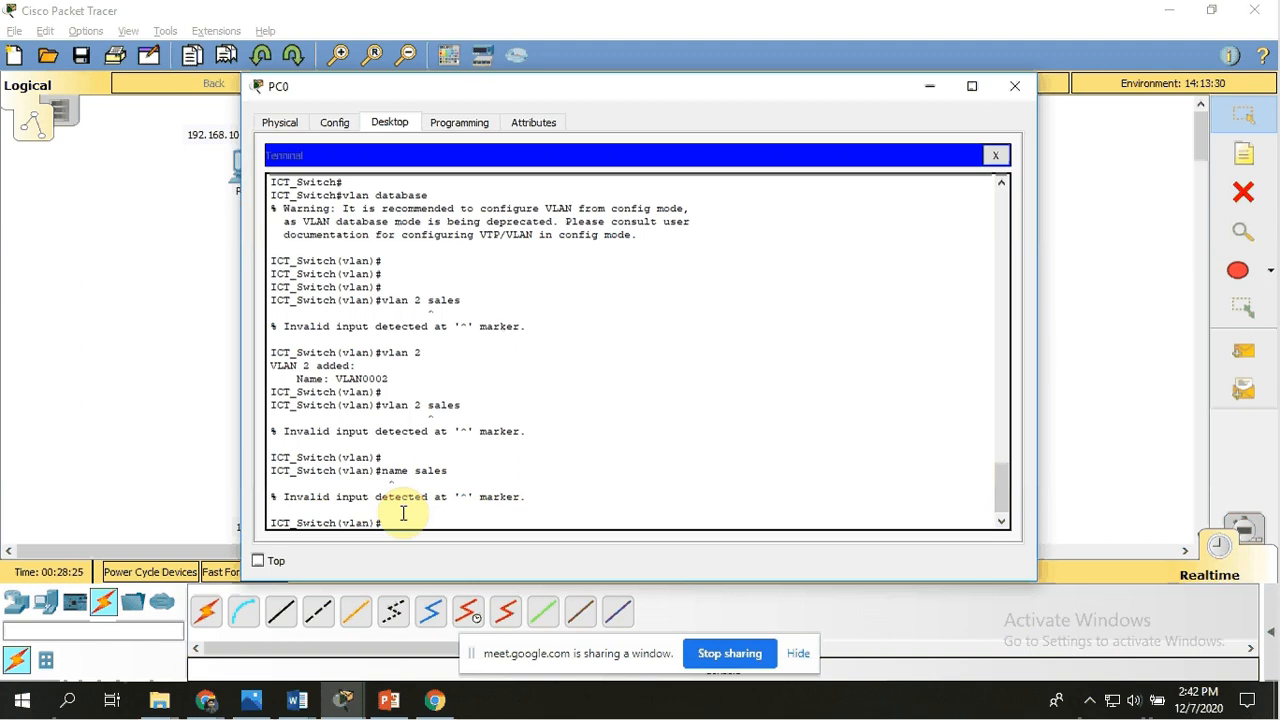
# Try show vlan in VLAN database mode, and exit to the switch's privileged prompt.
pyautogui.write('show vlan')
pyautogui.press('Return')
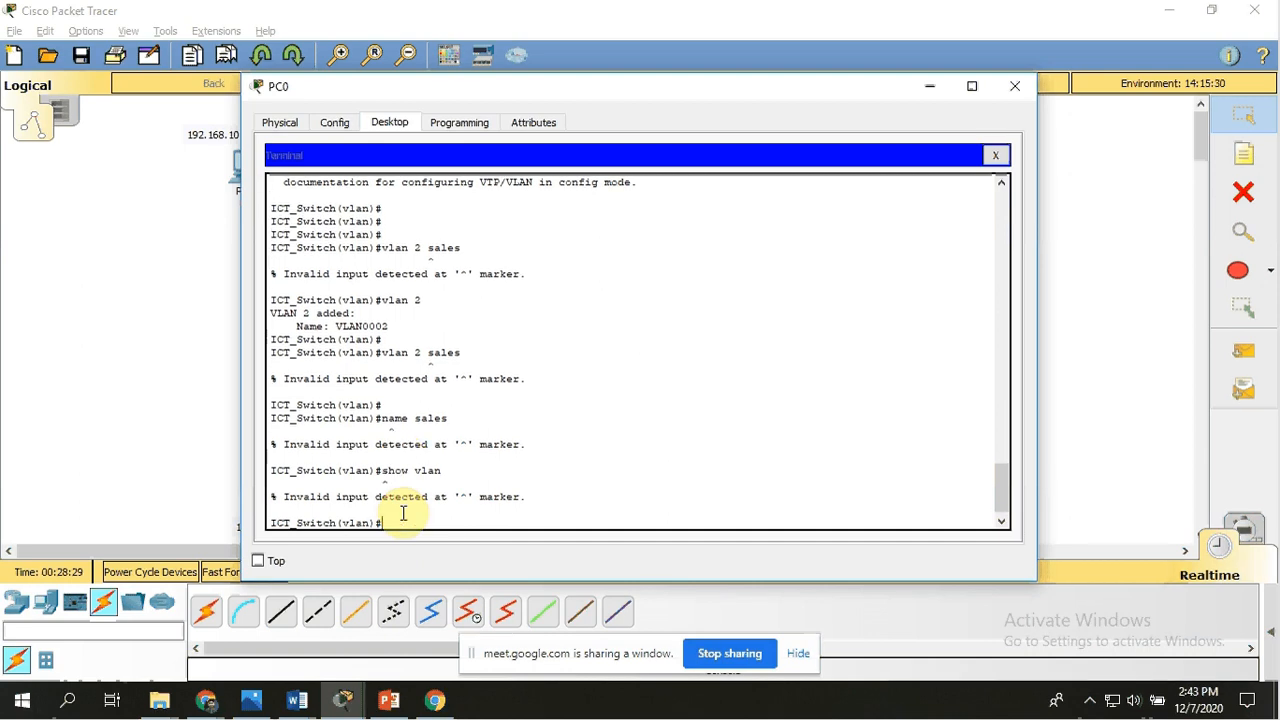
pyautogui.press('Return')
pyautogui.write('exit')
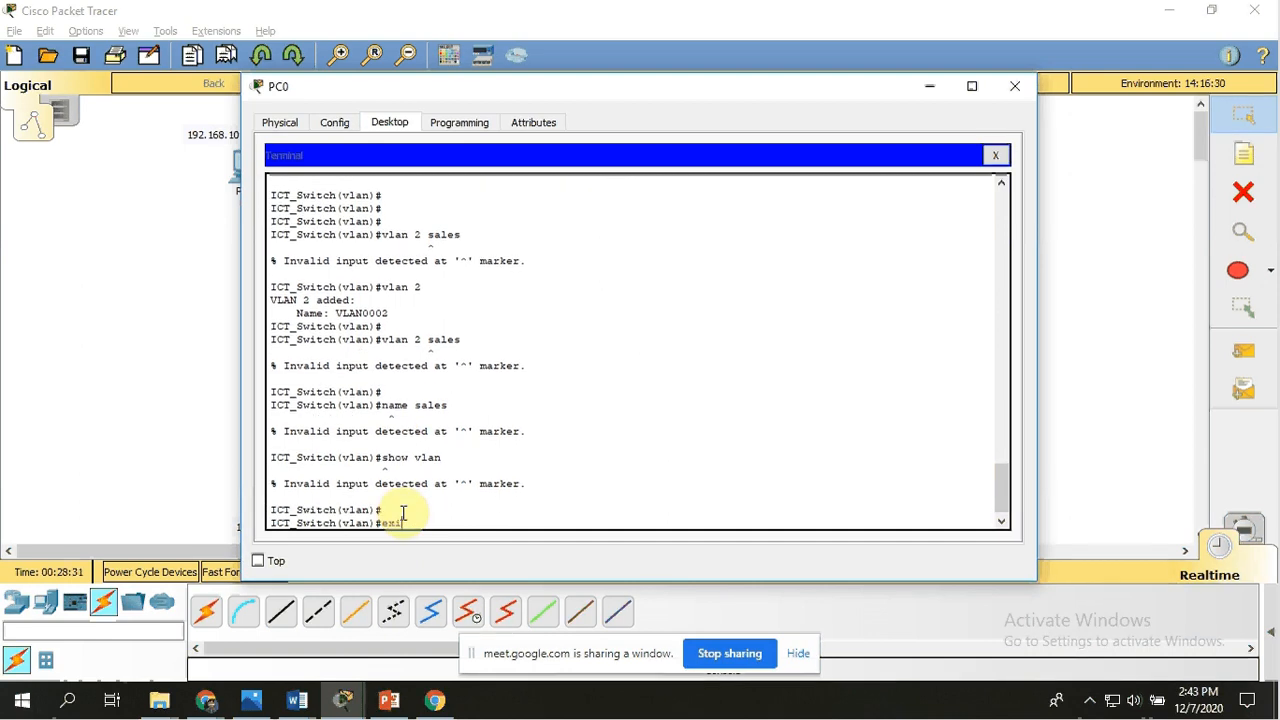
pyautogui.press('Return')
pyautogui.press('Return')
pyautogui.press('Return')
# List the VLANs with show vlan and examine the entries for the default VLAN and VLAN 2.
pyautogui.write('show vlan')
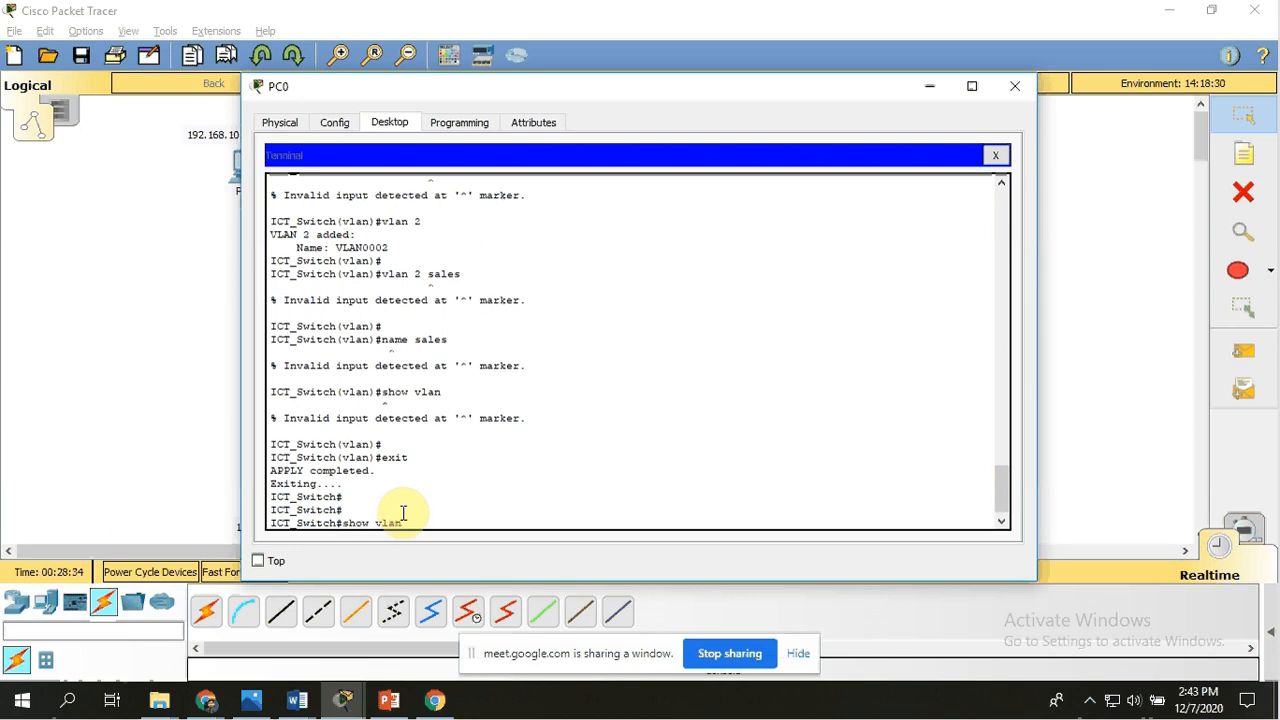
pyautogui.press('Return')
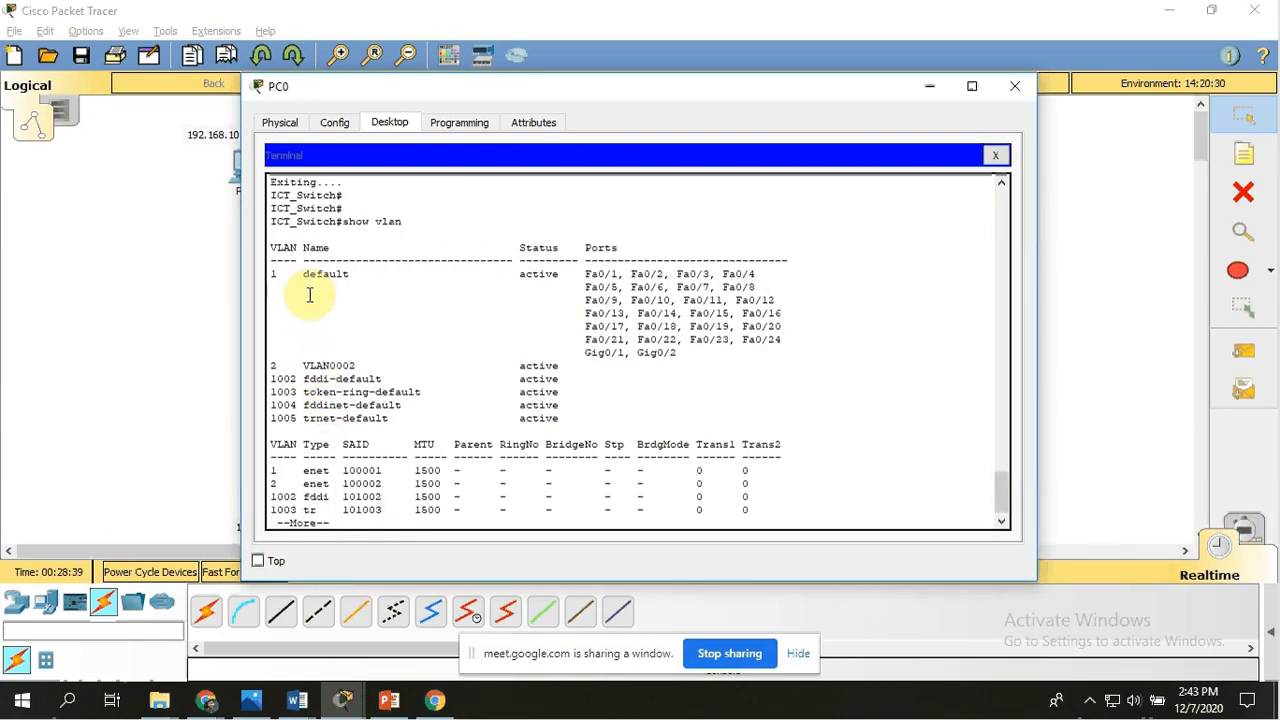
pyautogui.moveTo(304, 274); pyautogui.dragTo(350, 277)
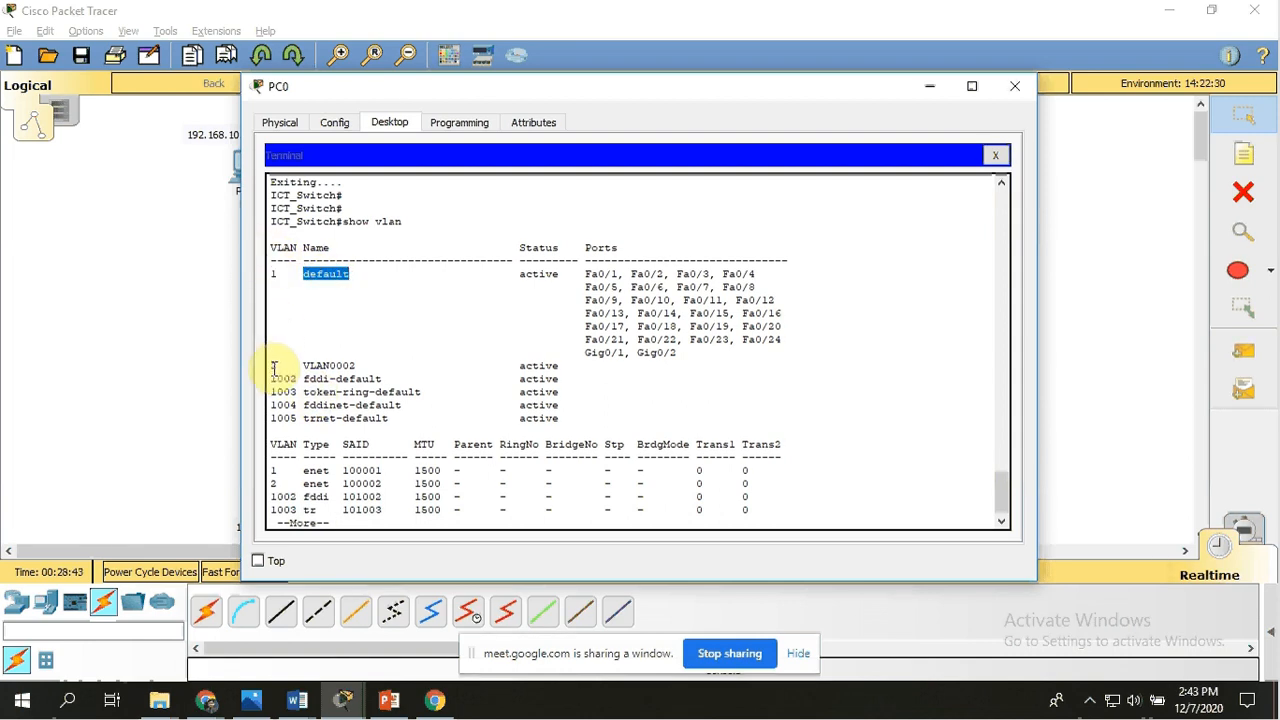
pyautogui.moveTo(274, 368); pyautogui.dragTo(357, 367)
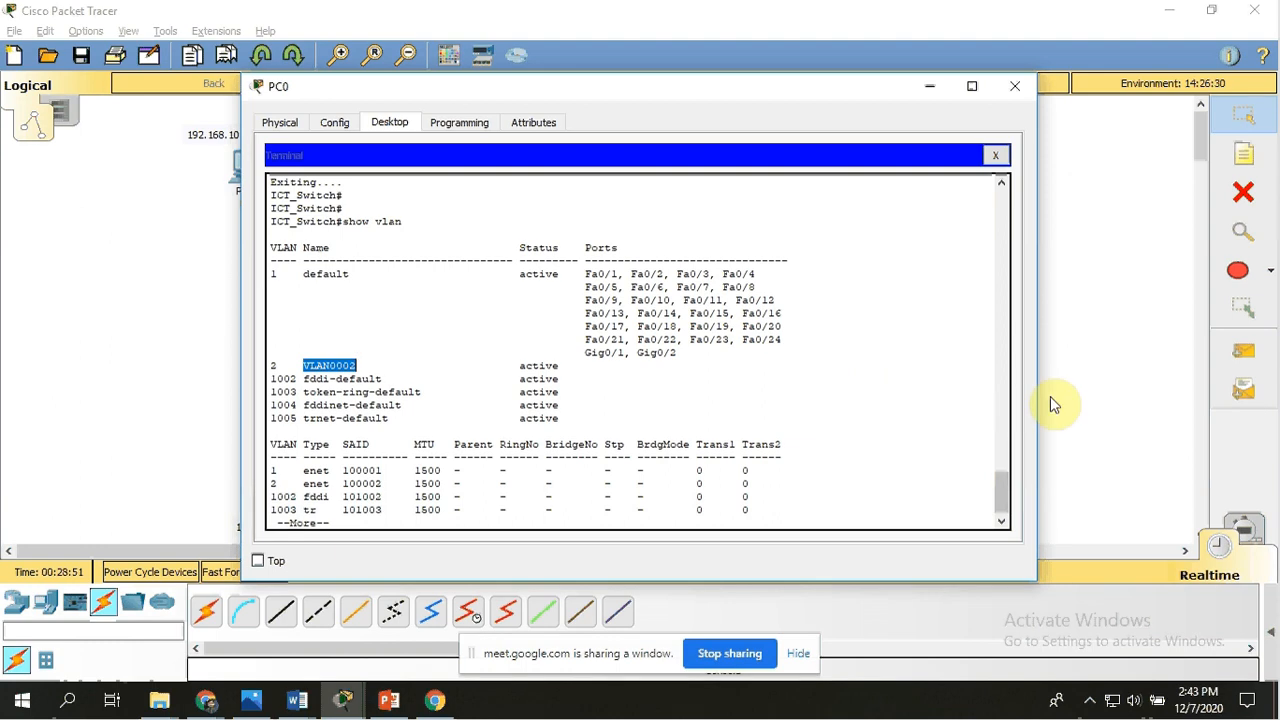
pyautogui.click(762, 430)
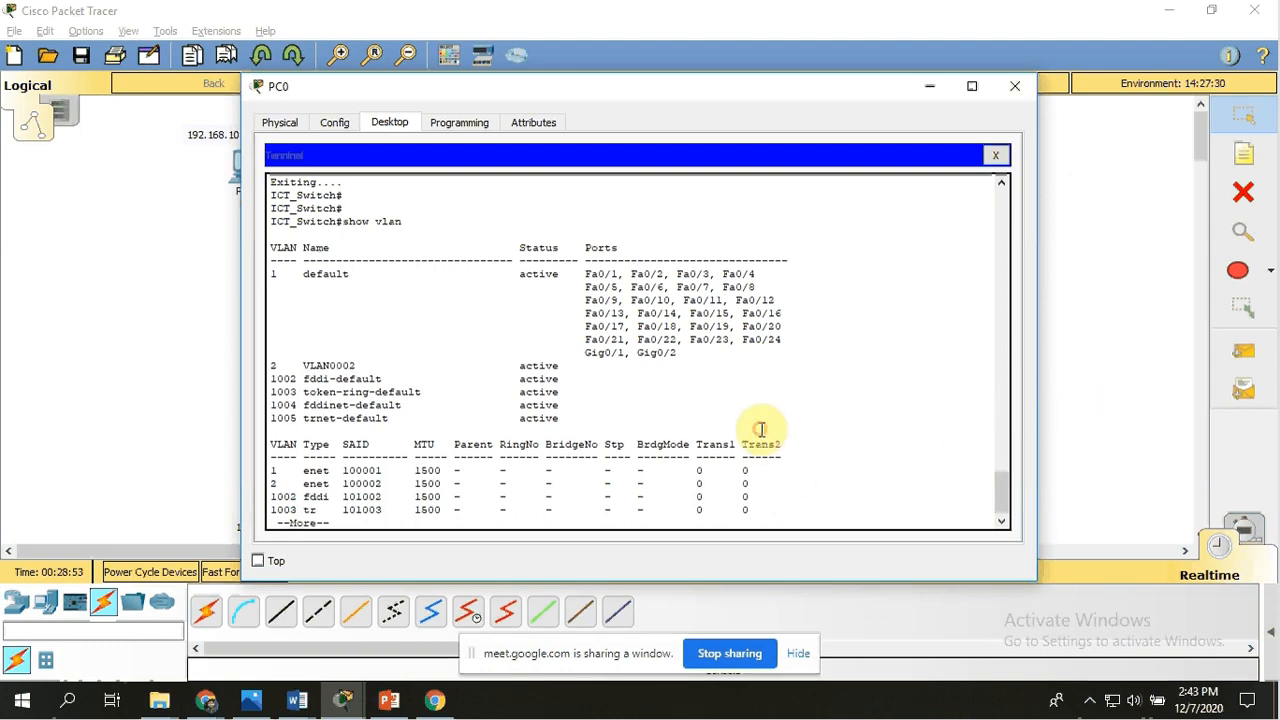
# Page through the remainder of the show vlan output until the privileged prompt returns.
pyautogui.press('Return')
pyautogui.press('Return')
pyautogui.press('Return')
pyautogui.press('Return')
pyautogui.press('Return')
pyautogui.press('Return')
pyautogui.press('Return')
pyautogui.press('Return')
pyautogui.press('Return')
pyautogui.press('Return')
pyautogui.press('Return')
pyautogui.press('Return')
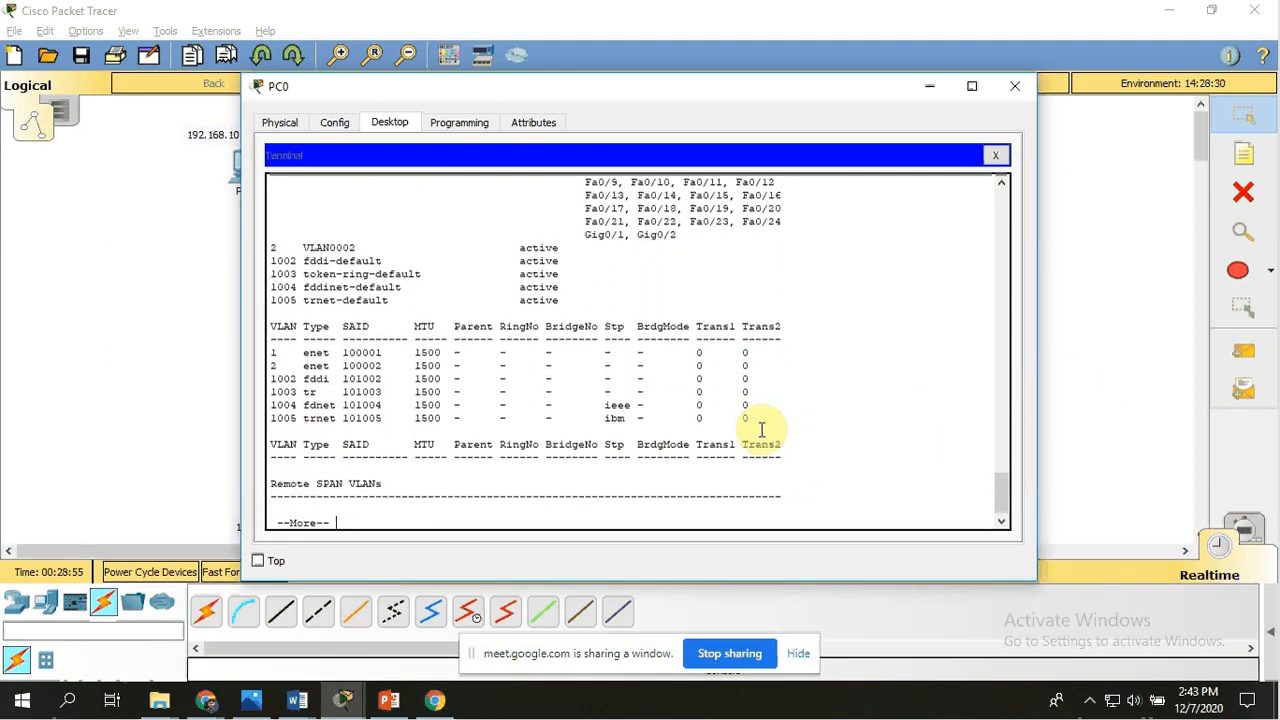
pyautogui.press('Return')
pyautogui.press('Return')
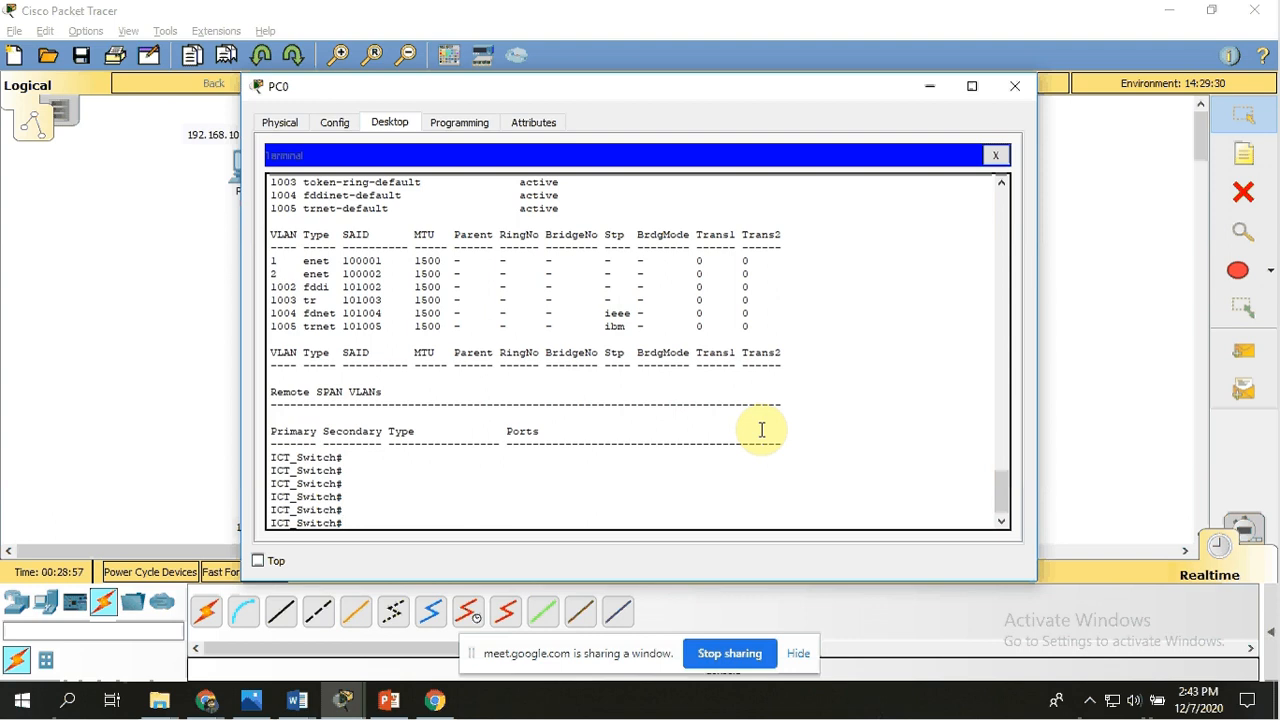
# Re-enter VLAN database mode with vlan database and issue the vlan 2 command again.
pyautogui.write('vlan database')
pyautogui.press('Return')
pyautogui.press('Return')
pyautogui.press('Return')
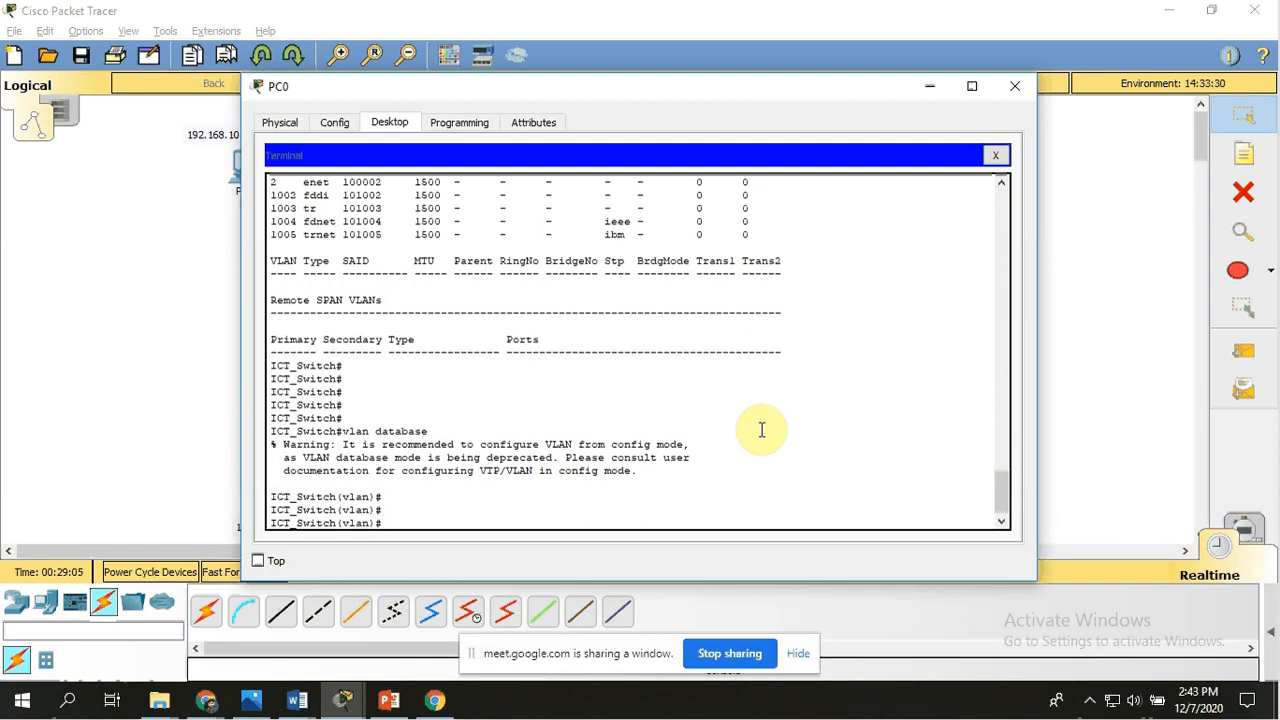
pyautogui.write('vlan 2')
pyautogui.press('Return')
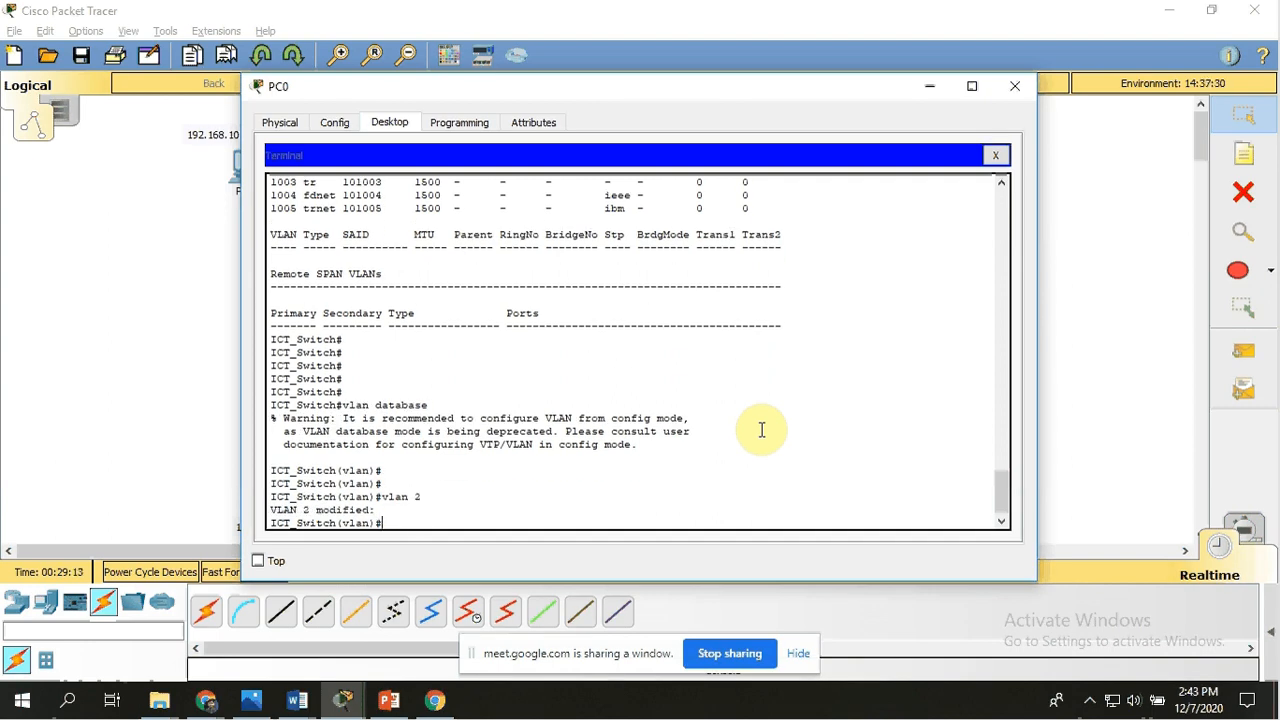
# Try to list the VLANs from VLAN database mode with show vlan and do show vlan.
pyautogui.write('v')
pyautogui.press('BackSpace')
pyautogui.press('BackSpace')
pyautogui.write('lan')
pyautogui.press('Return')
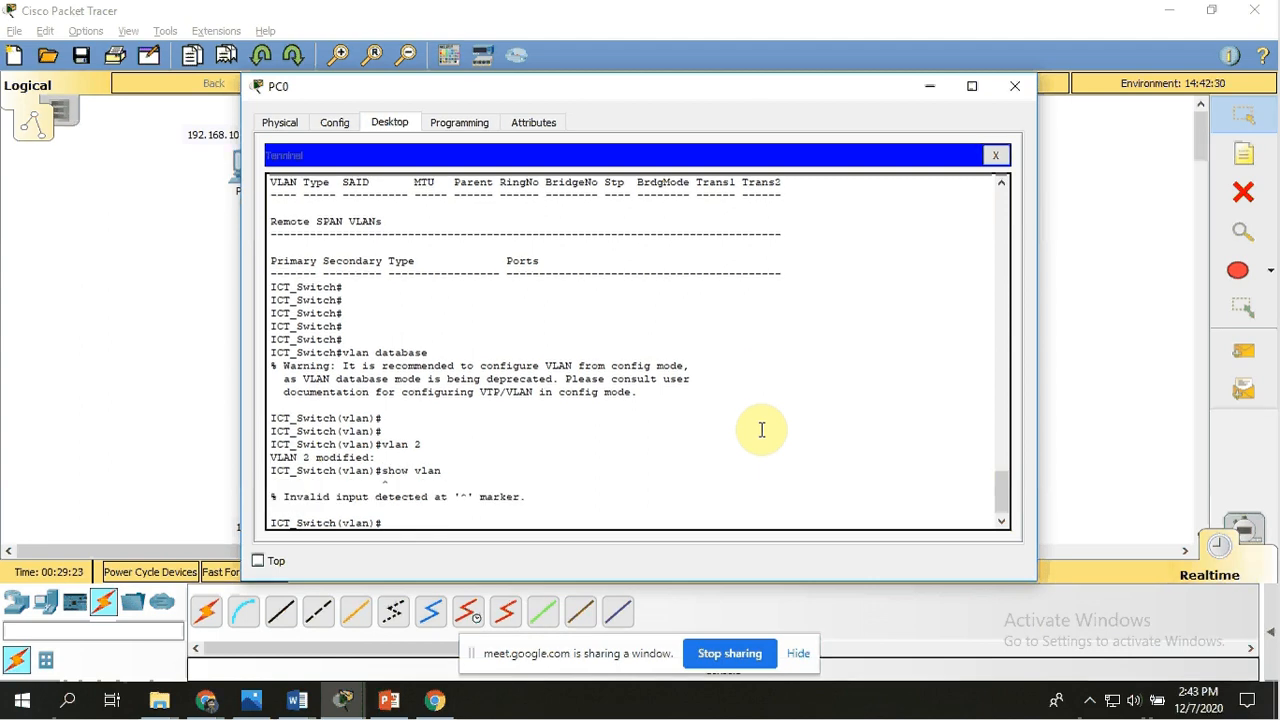
pyautogui.press('Return')
pyautogui.write('do sho')
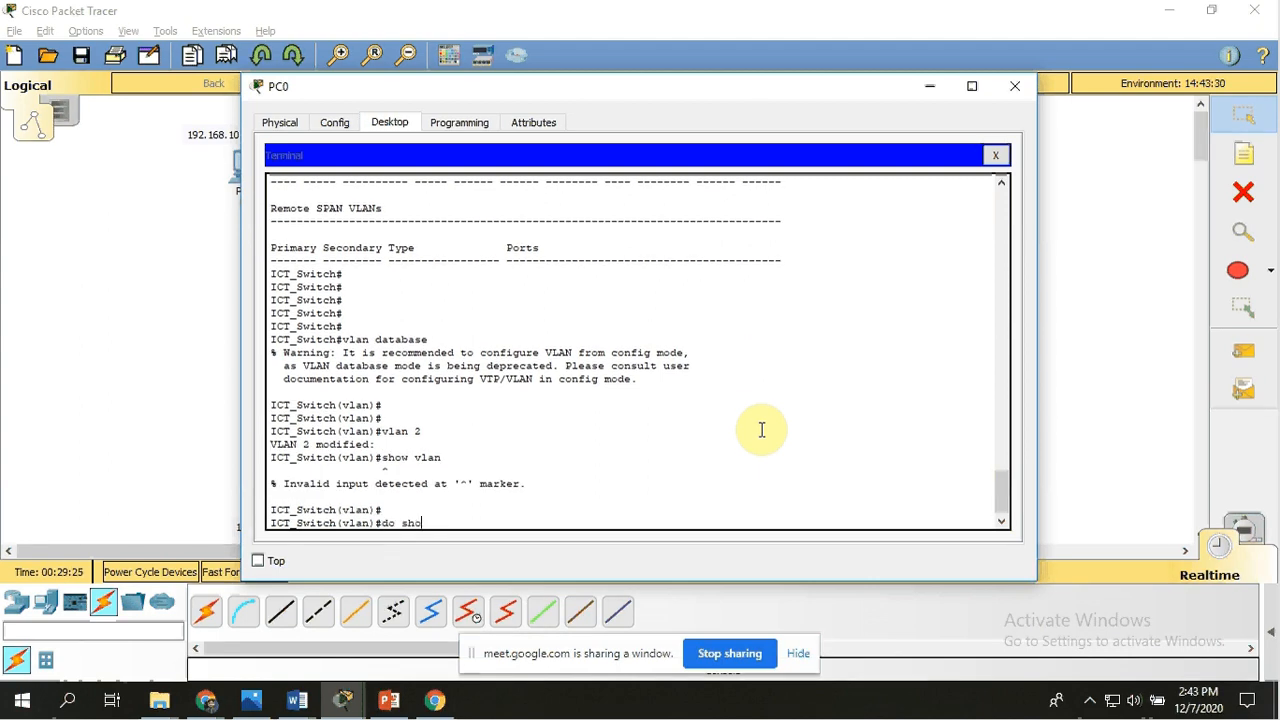
pyautogui.write('w vlan')
pyautogui.press('Return')
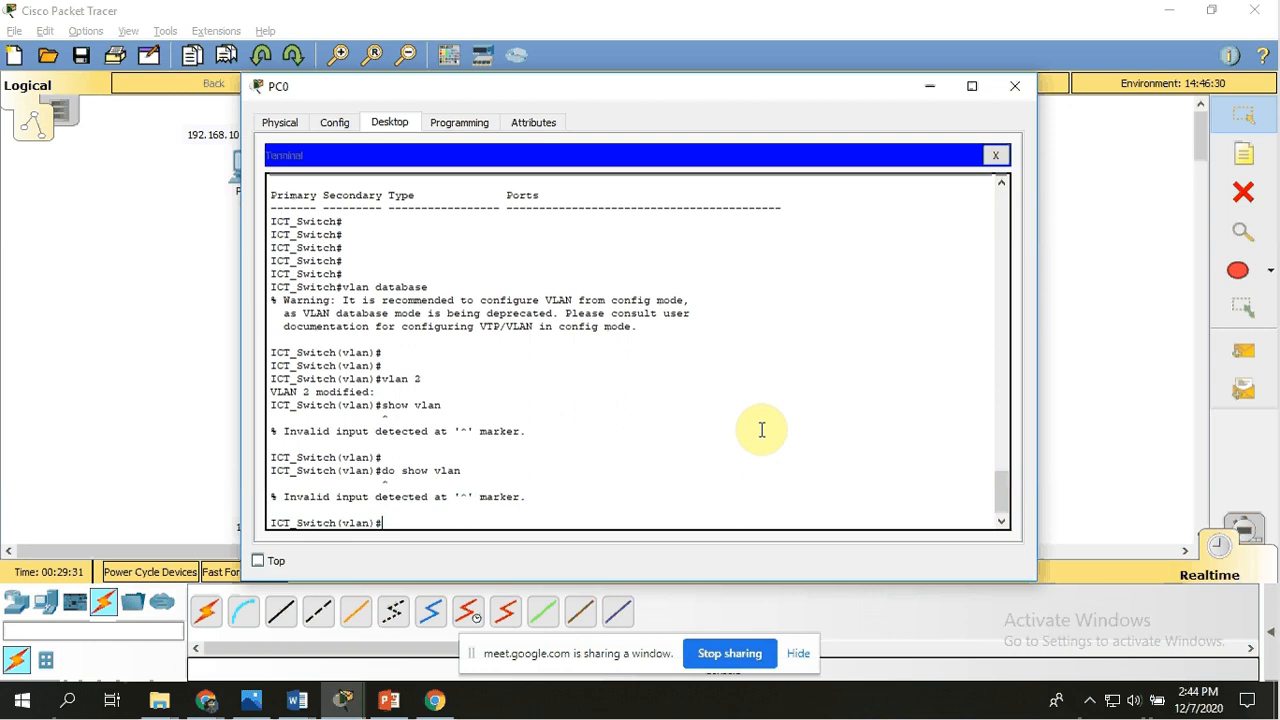
pyautogui.press('Return')
pyautogui.press('Return')
pyautogui.press('Return')
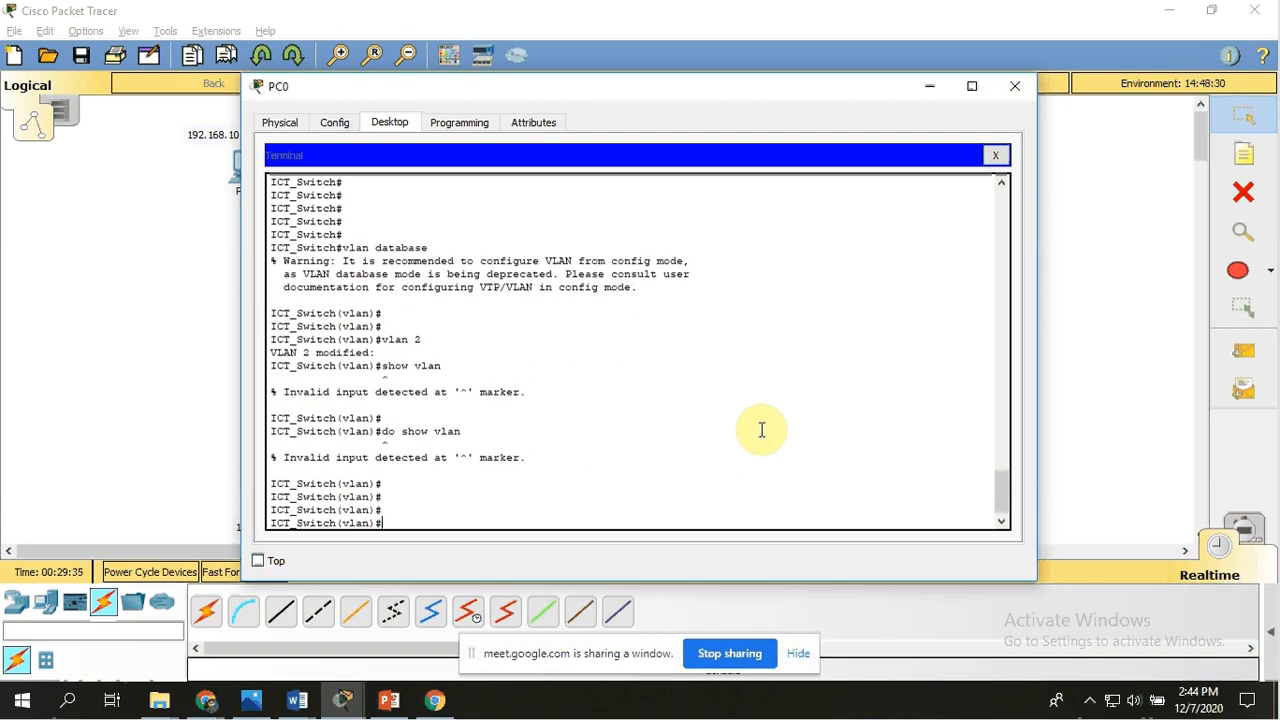
# Leave VLAN database mode with the exit command.
pyautogui.write('ex')
pyautogui.write('it')
pyautogui.press('Return')
pyautogui.press('Return')
pyautogui.press('Return')
pyautogui.press('Return')
pyautogui.press('Return')
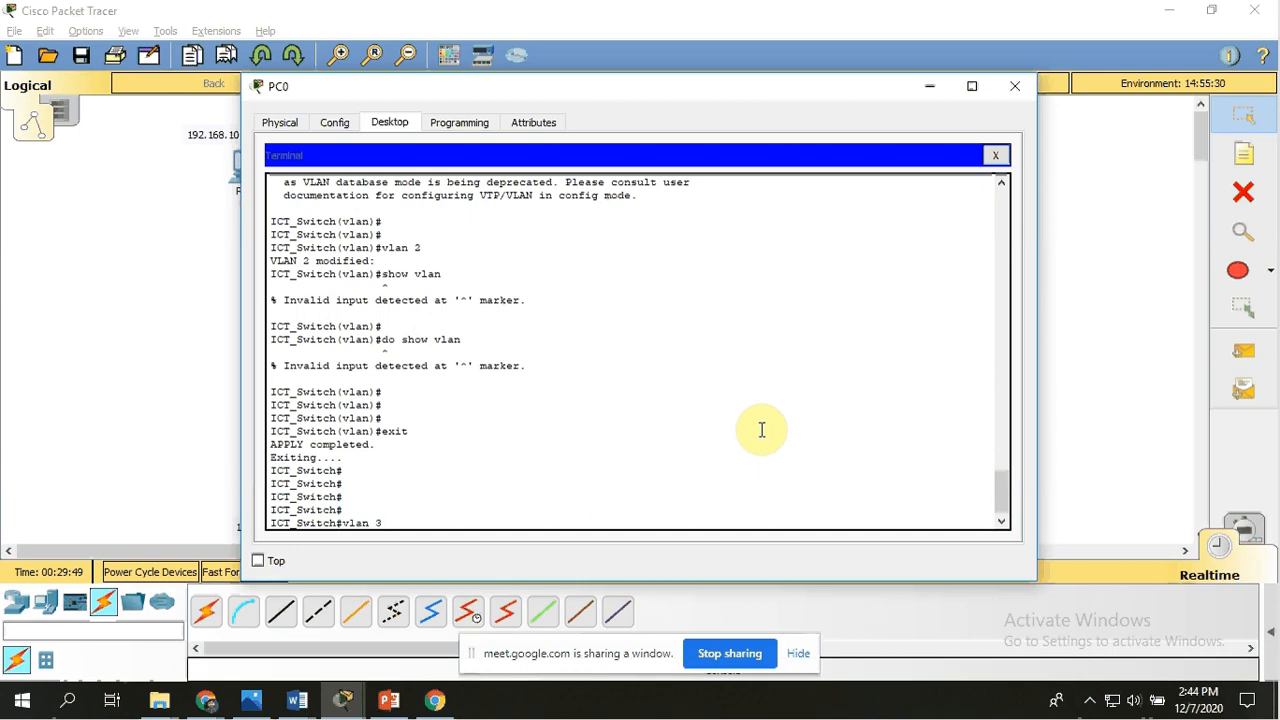
# Try to create VLAN 3 with the vlan 3 command at the privileged prompt.
pyautogui.press('Return')
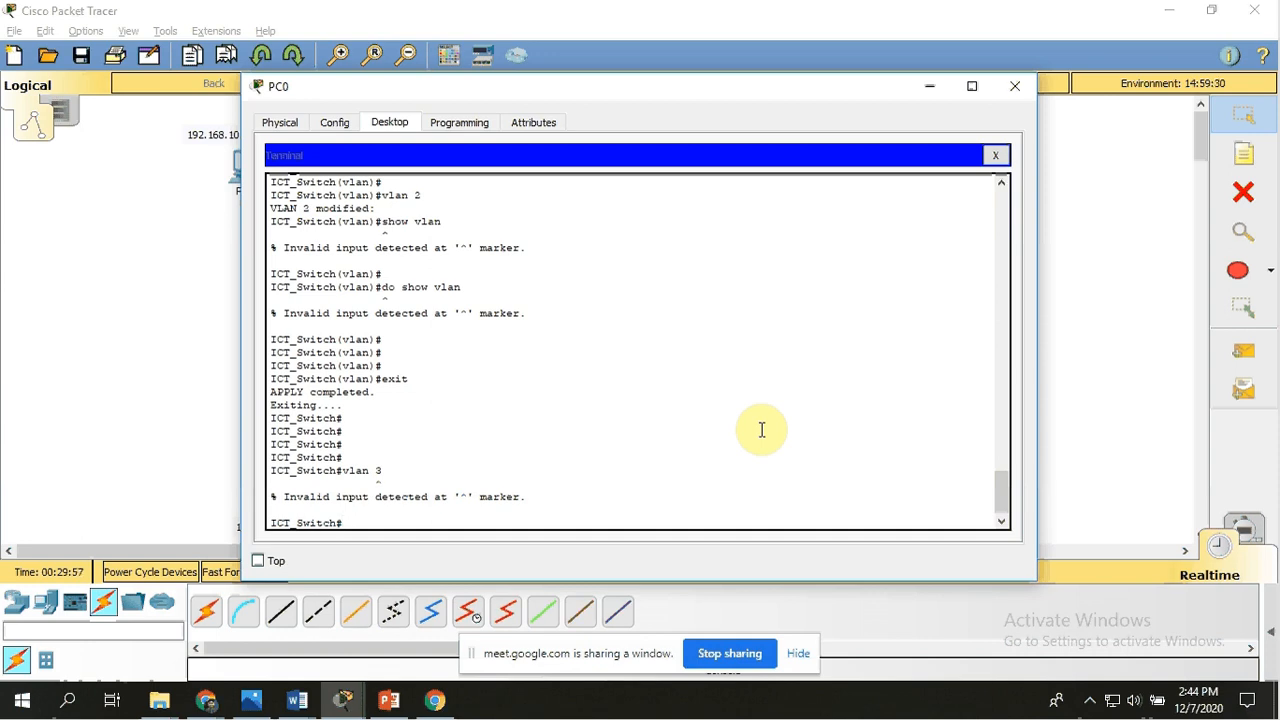
pyautogui.press('Return')
pyautogui.press('Return')
# Enter VLAN database mode with vlan database and add VLAN 3 with the vlan 3 command.
pyautogui.write('v')
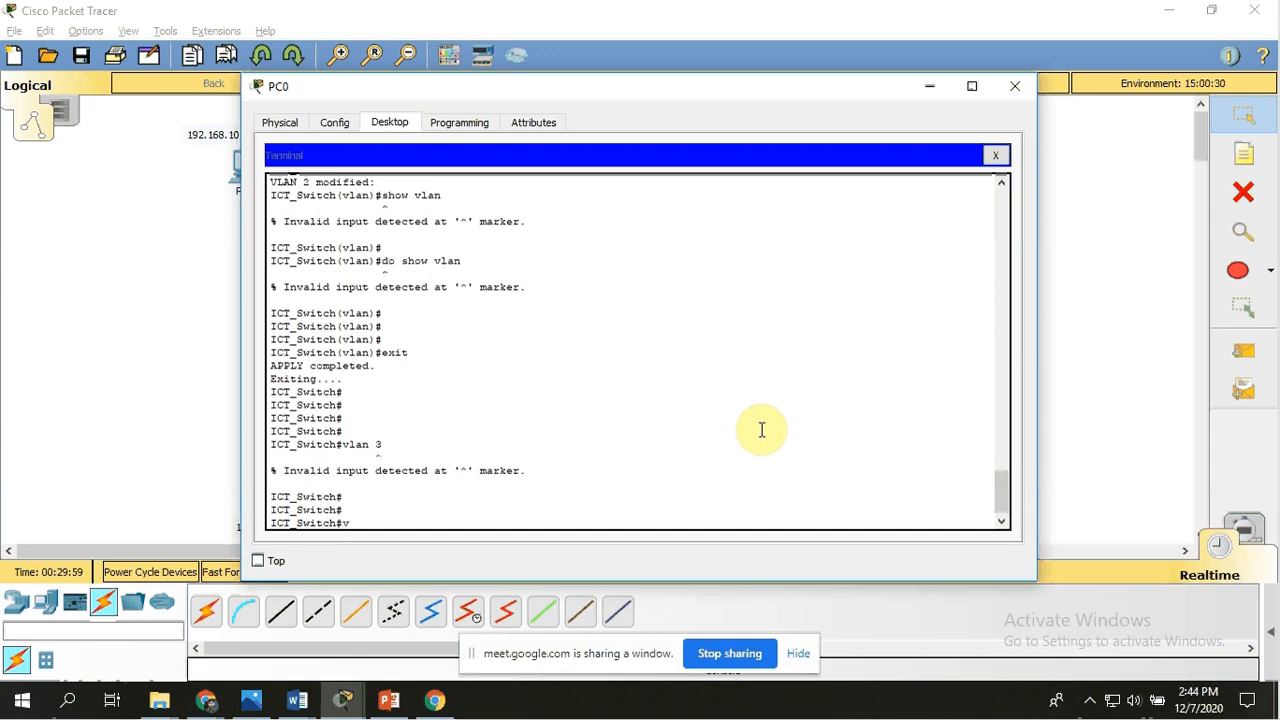
pyautogui.write('lan database')
pyautogui.press('Return')
pyautogui.press('Return')
pyautogui.press('Return')
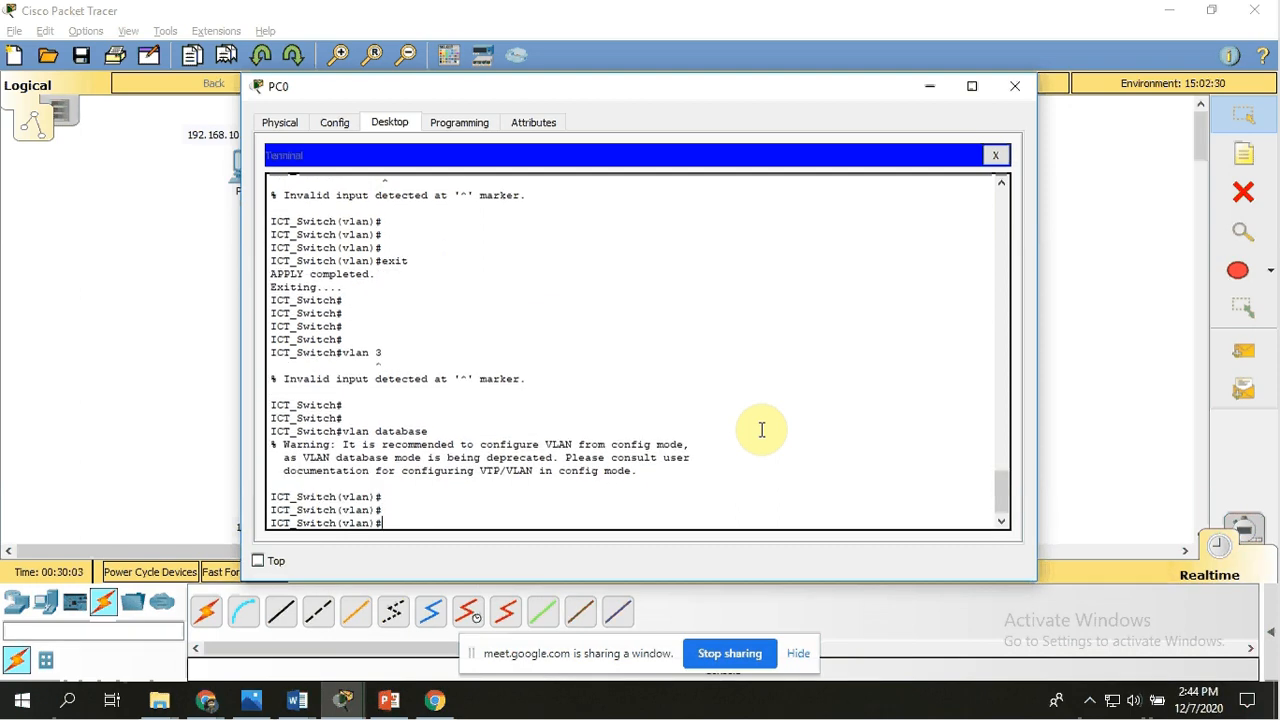
pyautogui.write('vlan 3')
pyautogui.press('Return')
pyautogui.press('Return')
pyautogui.press('Return')
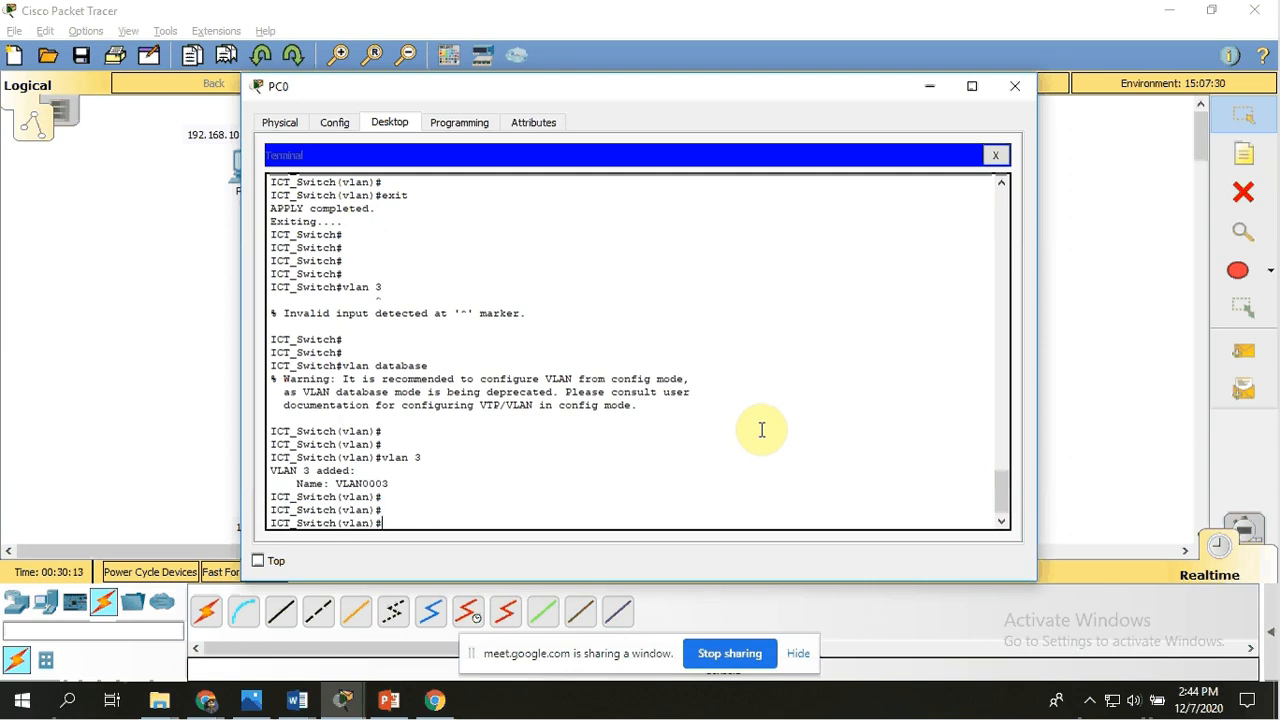
# Exit VLAN database mode to apply the addition of VLAN 3.
pyautogui.write('it')
pyautogui.press('Return')
pyautogui.press('Return')
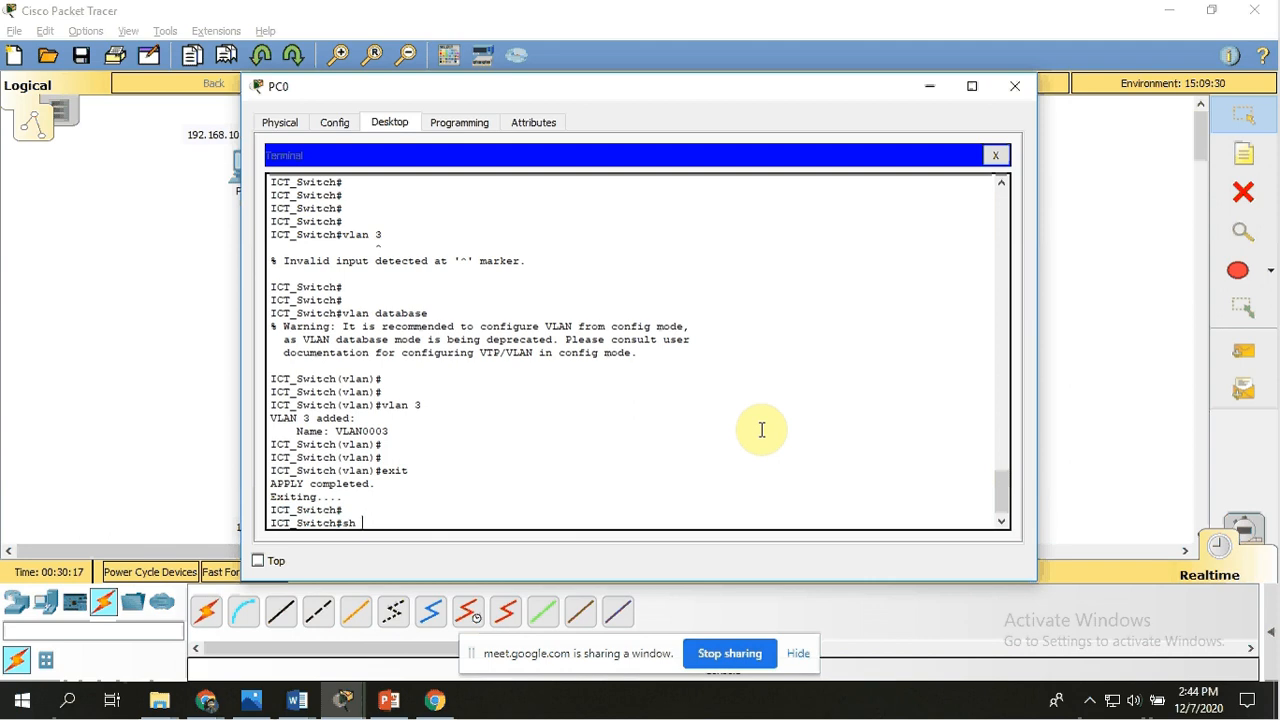
# List the VLANs with sh vlan and examine the entries for VLAN 2, VLAN 3 and the default VLAN.
pyautogui.write('sh vlan')
pyautogui.press('Return')
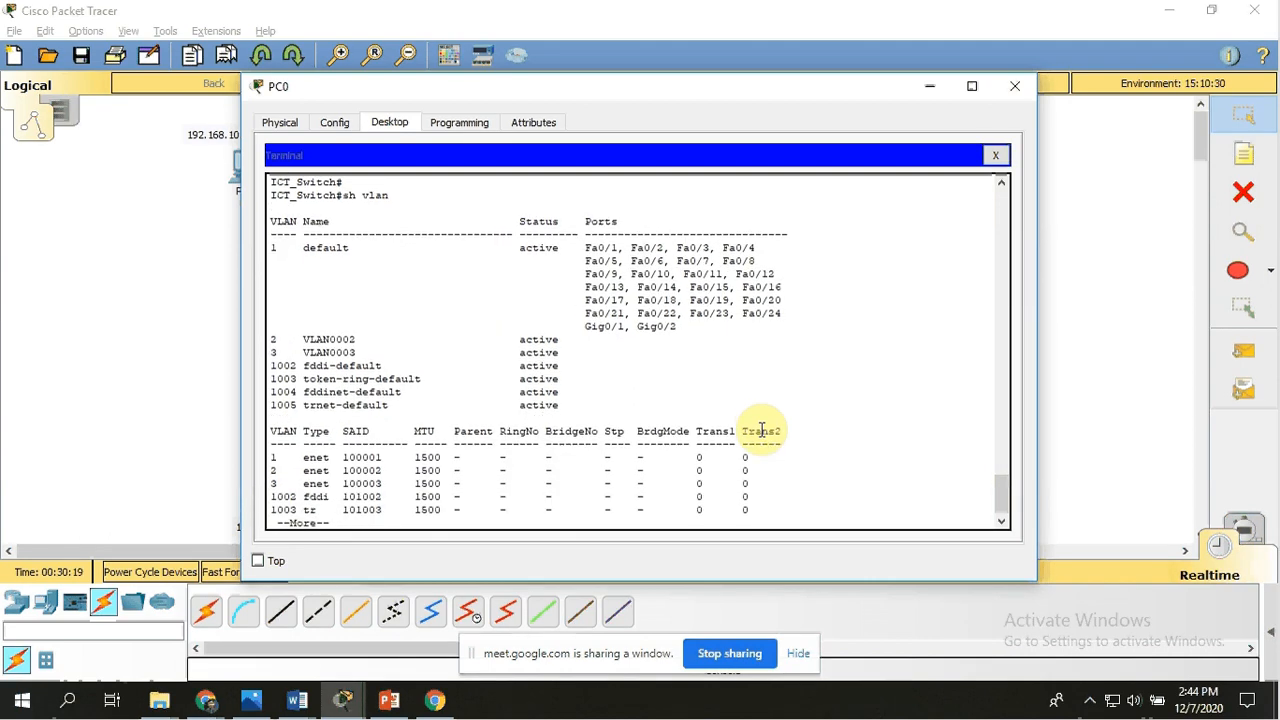
pyautogui.moveTo(305, 339); pyautogui.dragTo(356, 352)
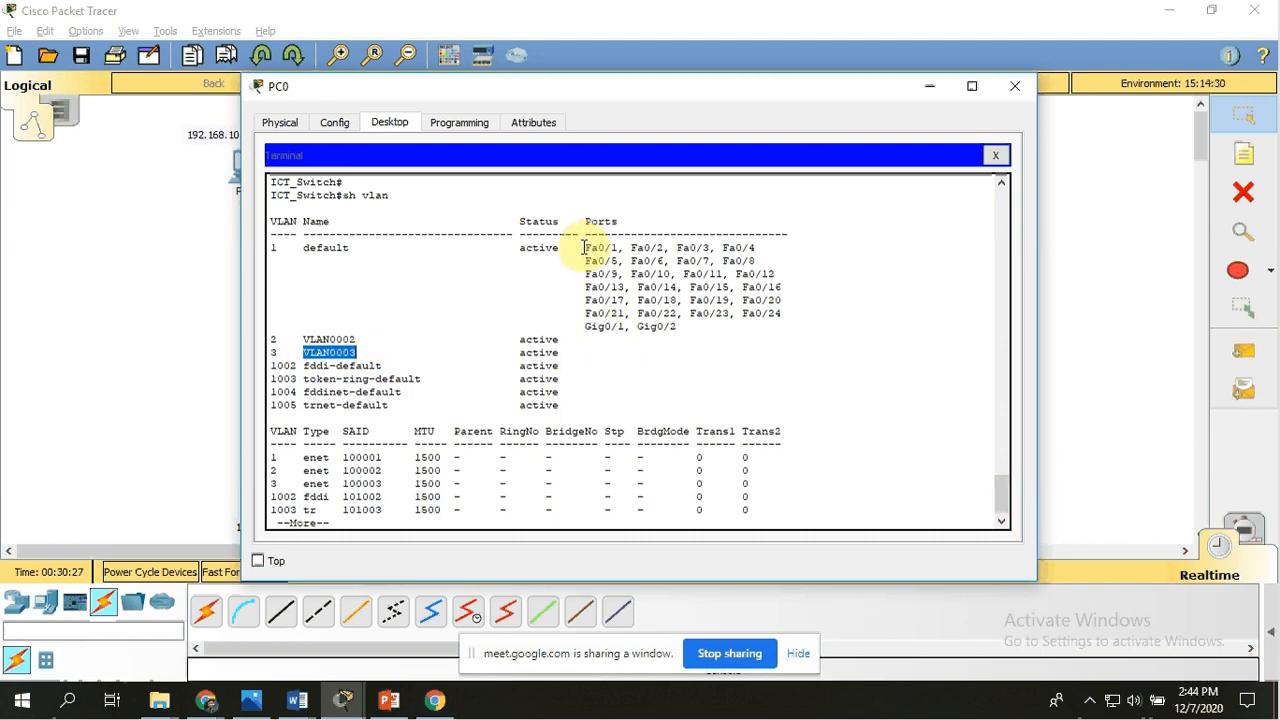
pyautogui.moveTo(304, 247); pyautogui.dragTo(352, 249)
# Return to the network topology and inspect which switch ports the PCs are connected to.
pyautogui.click(120, 441)
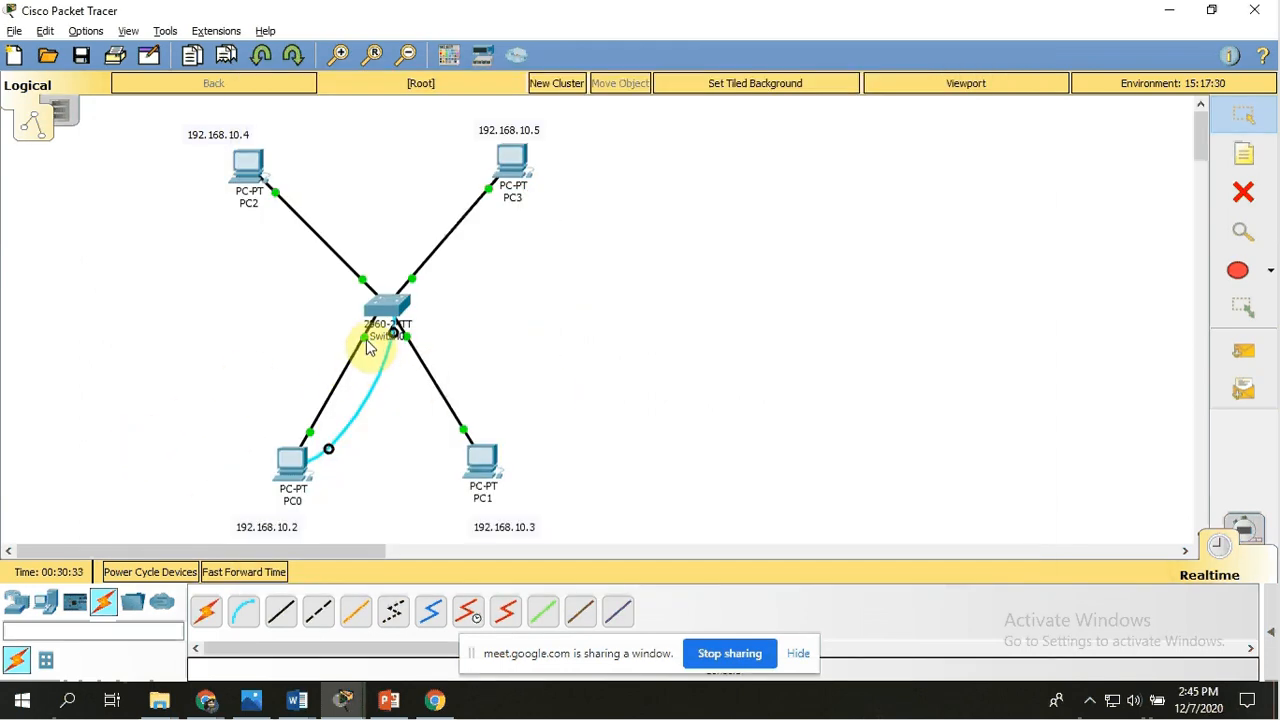
pyautogui.moveTo(366, 343)
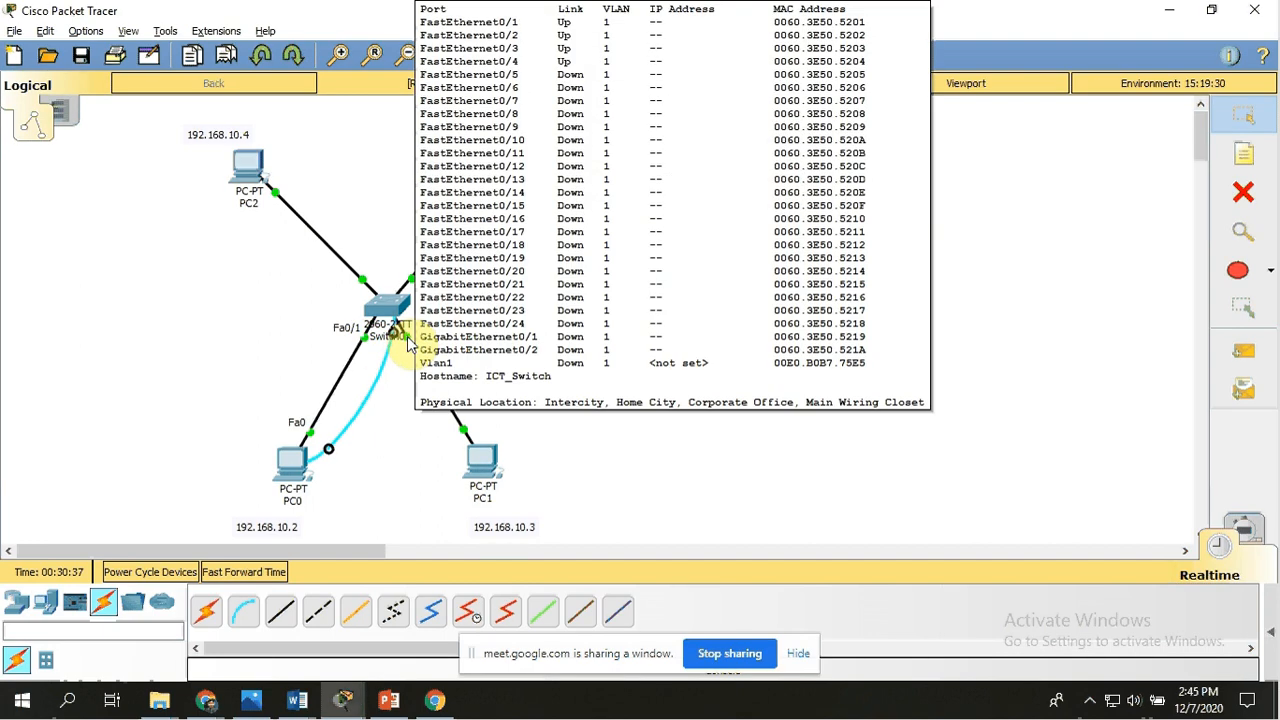
pyautogui.moveTo(399, 369)
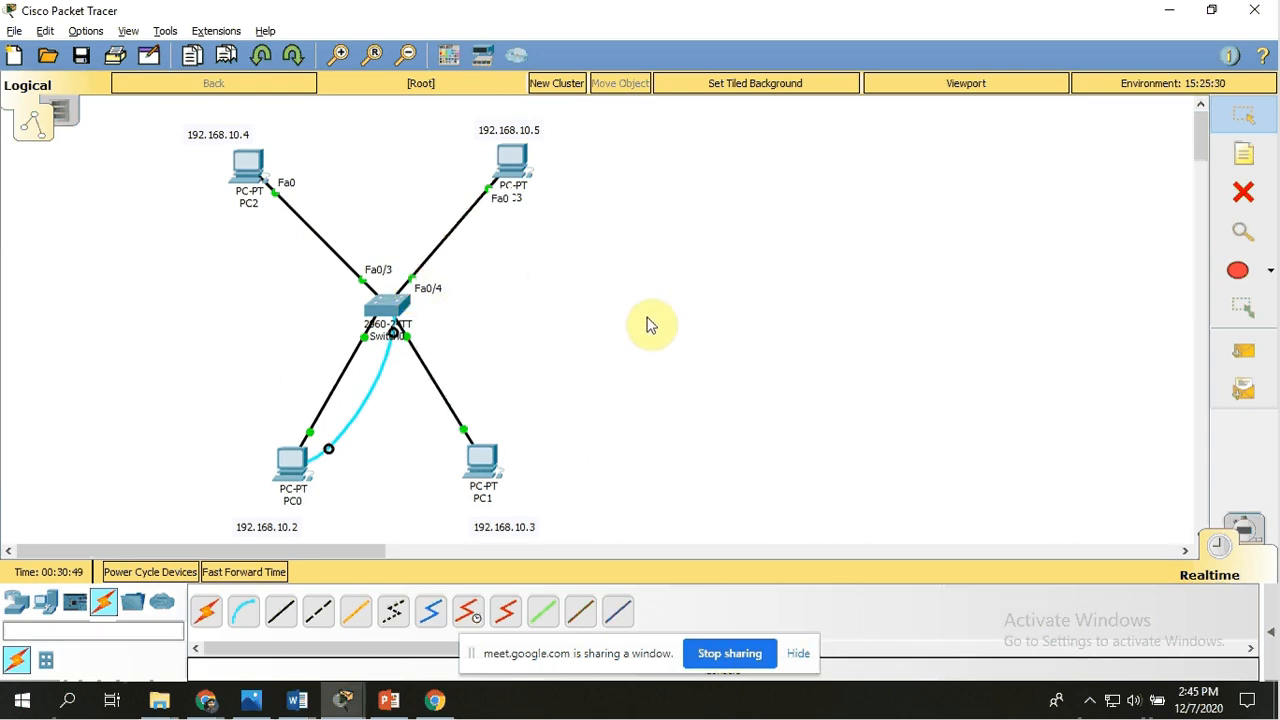
# Return to PC0's terminal and page through the rest of the VLAN listing to the ICT_Switch# prompt.
pyautogui.hotkey('alt', 'Tab')
pyautogui.press('Return')
pyautogui.press('Return')
pyautogui.press('Return')
pyautogui.press('Return')
pyautogui.press('Return')
pyautogui.press('Return')
pyautogui.press('Return')
pyautogui.press('Return')
pyautogui.press('Return')
pyautogui.press('Return')
pyautogui.press('Return')
pyautogui.press('Return')
pyautogui.press('Return')
pyautogui.press('Return')
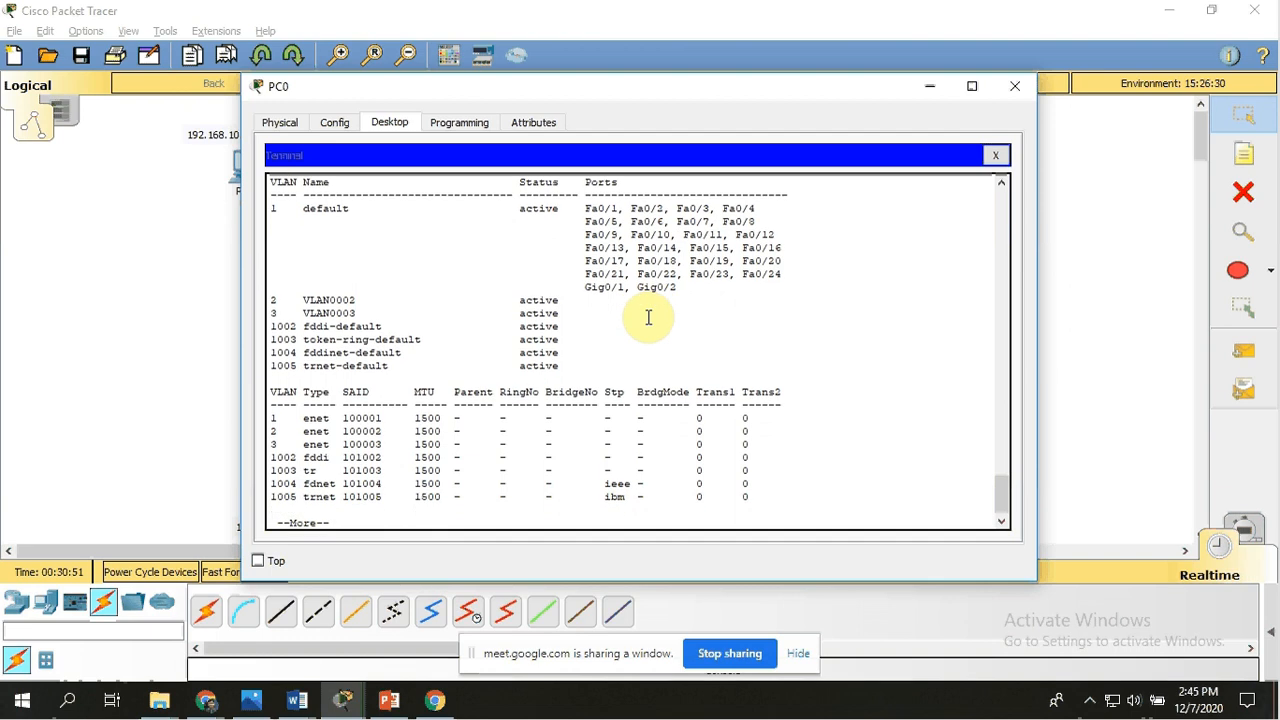
pyautogui.press('Return')
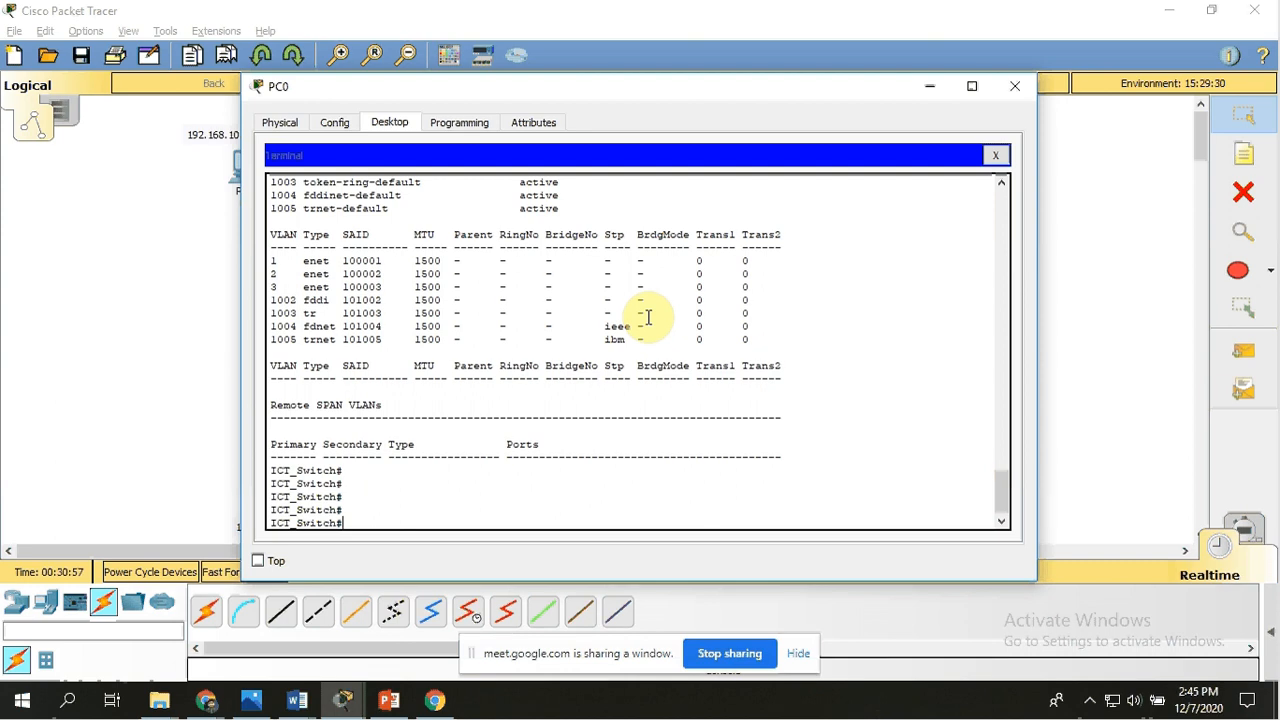
# Enter global configuration mode on ICT_Switch with the config command, accepting the terminal option.
pyautogui.write('config')
pyautogui.press('Return')
pyautogui.press('Return')
pyautogui.press('Return')
pyautogui.press('Return')
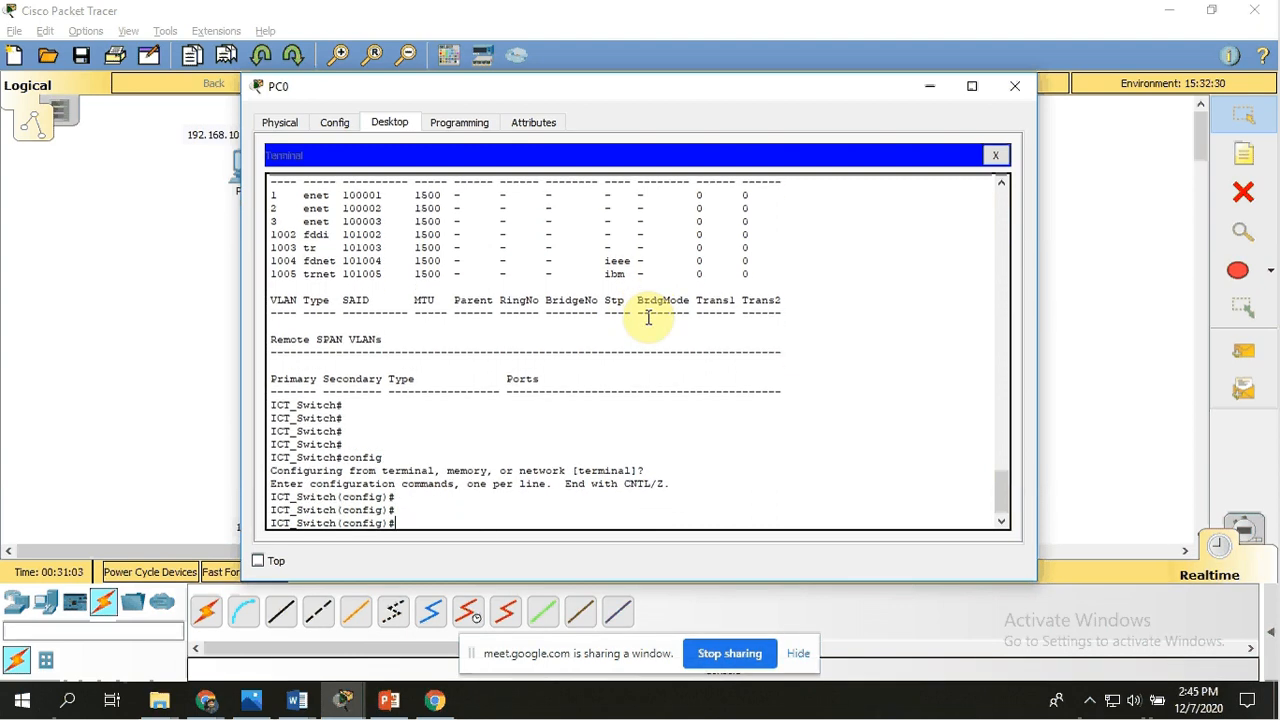
pyautogui.press('Return')
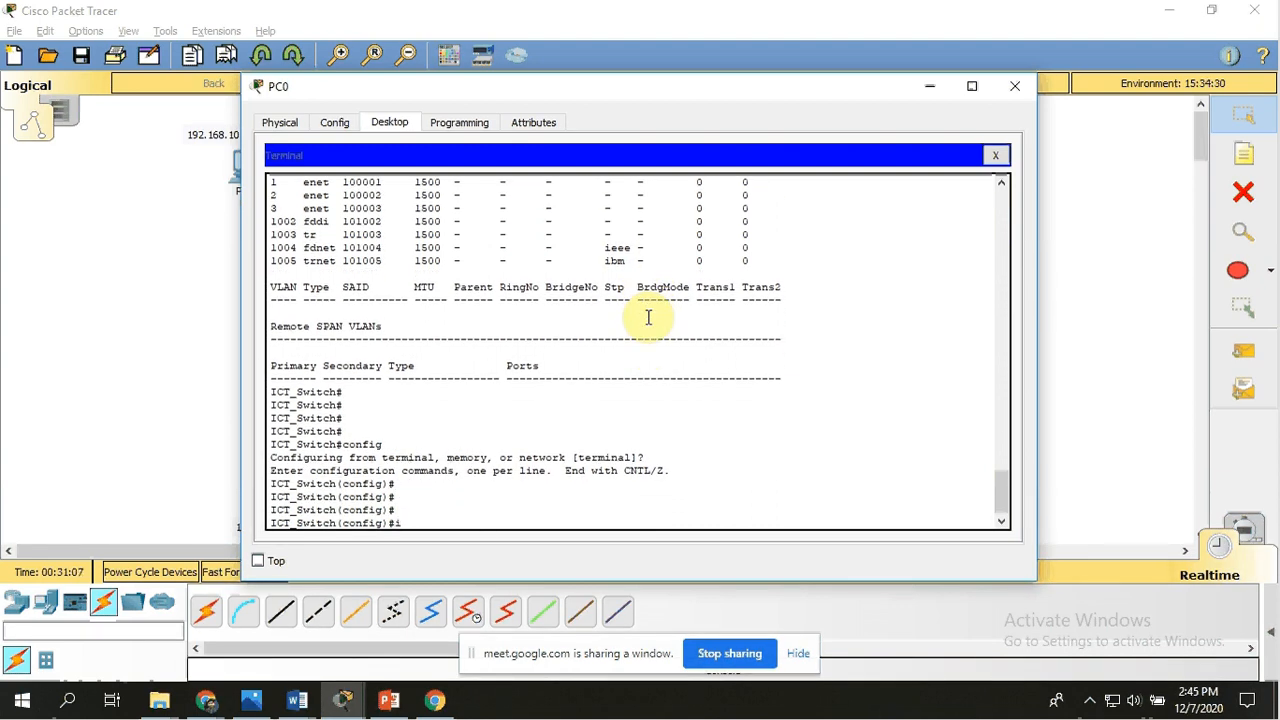
# Enter interface configuration mode for the switch's first port with interface fastEthernet 0/1.
pyautogui.write('interf')
pyautogui.press('Tab')
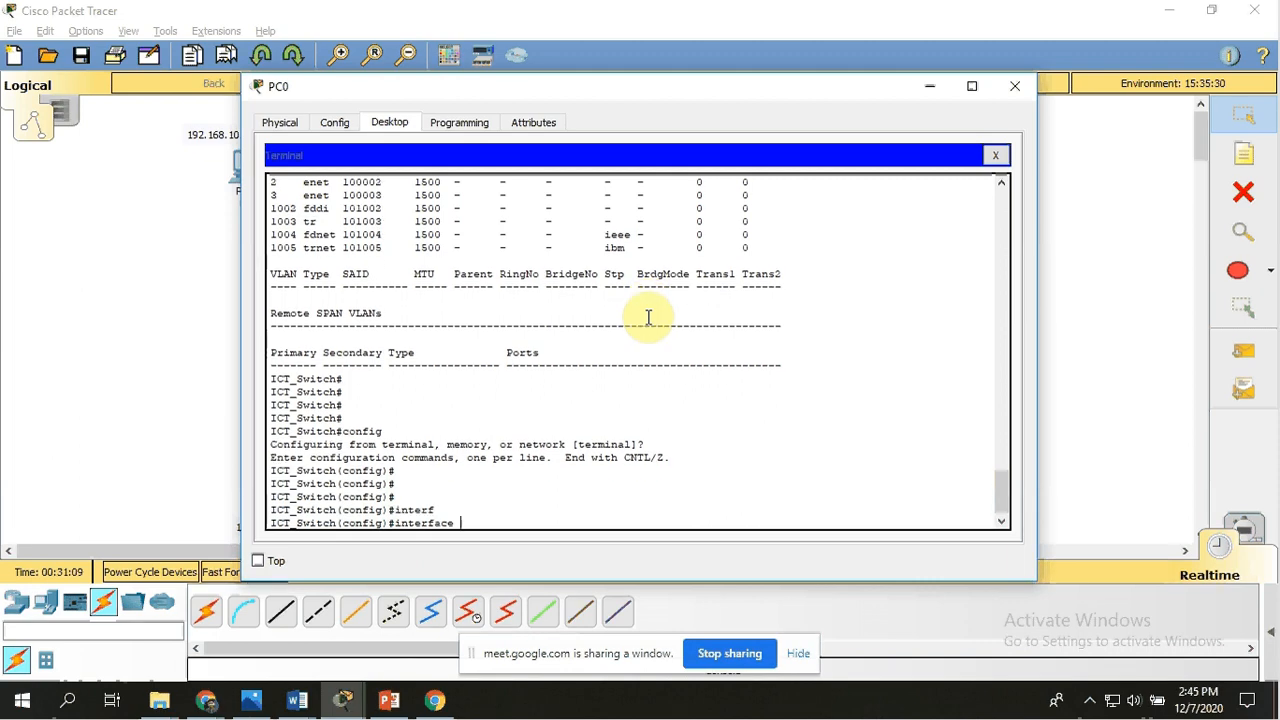
pyautogui.write('f')
pyautogui.press('Tab')
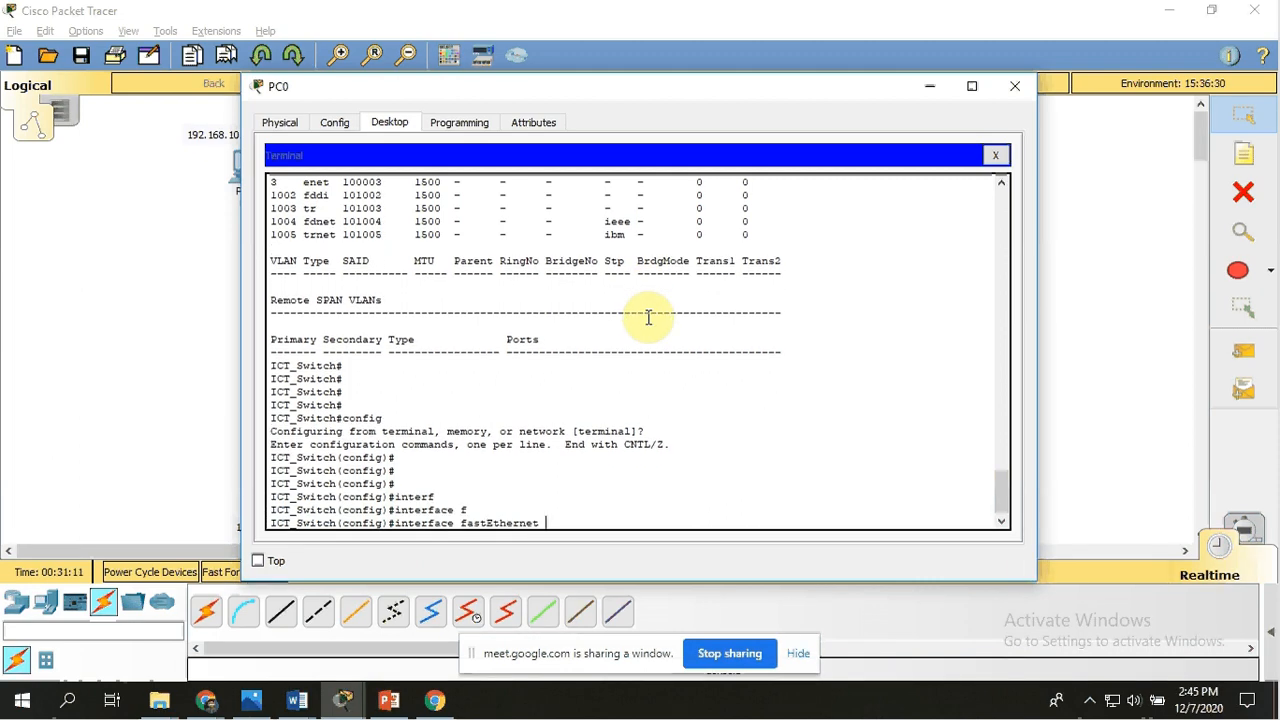
pyautogui.write('0/1')
pyautogui.press('Return')
pyautogui.press('Return')
pyautogui.press('Return')
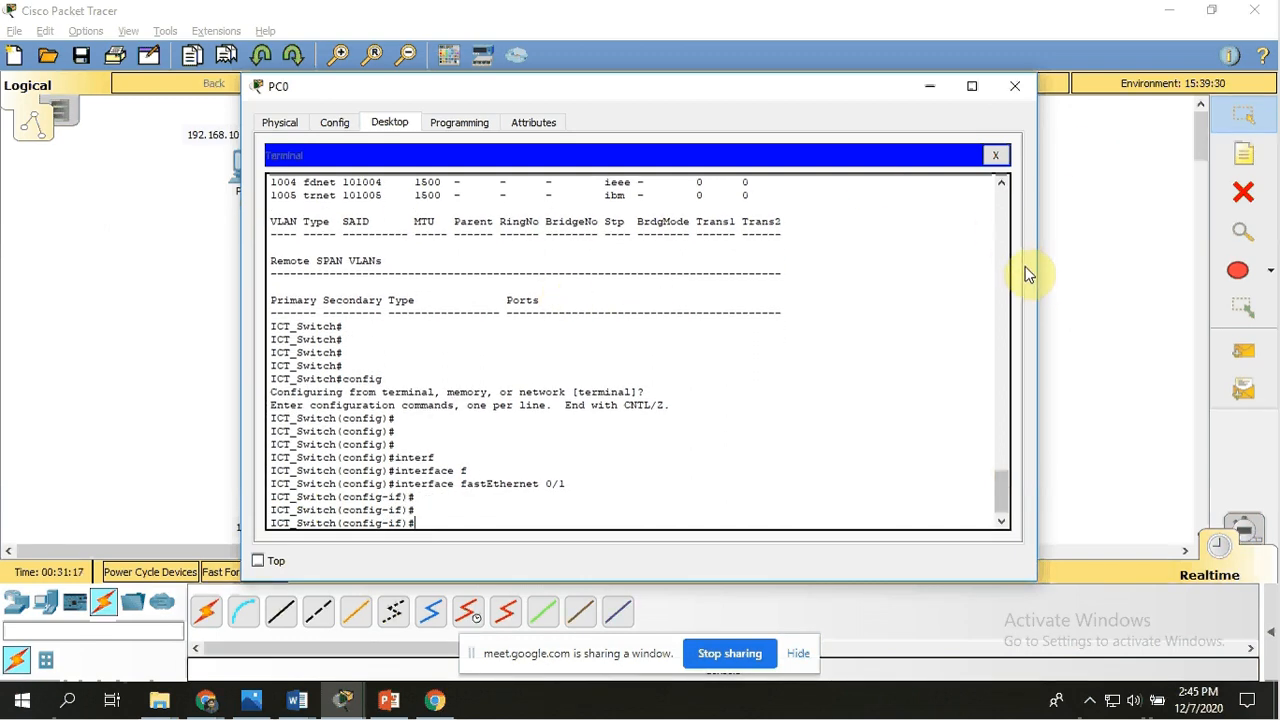
# Resize and move the PC0 window beside the topology, with the terminal at a fresh interface configuration prompt.
pyautogui.moveTo(1043, 298); pyautogui.dragTo(849, 297)
pyautogui.doubleClick(483, 90)
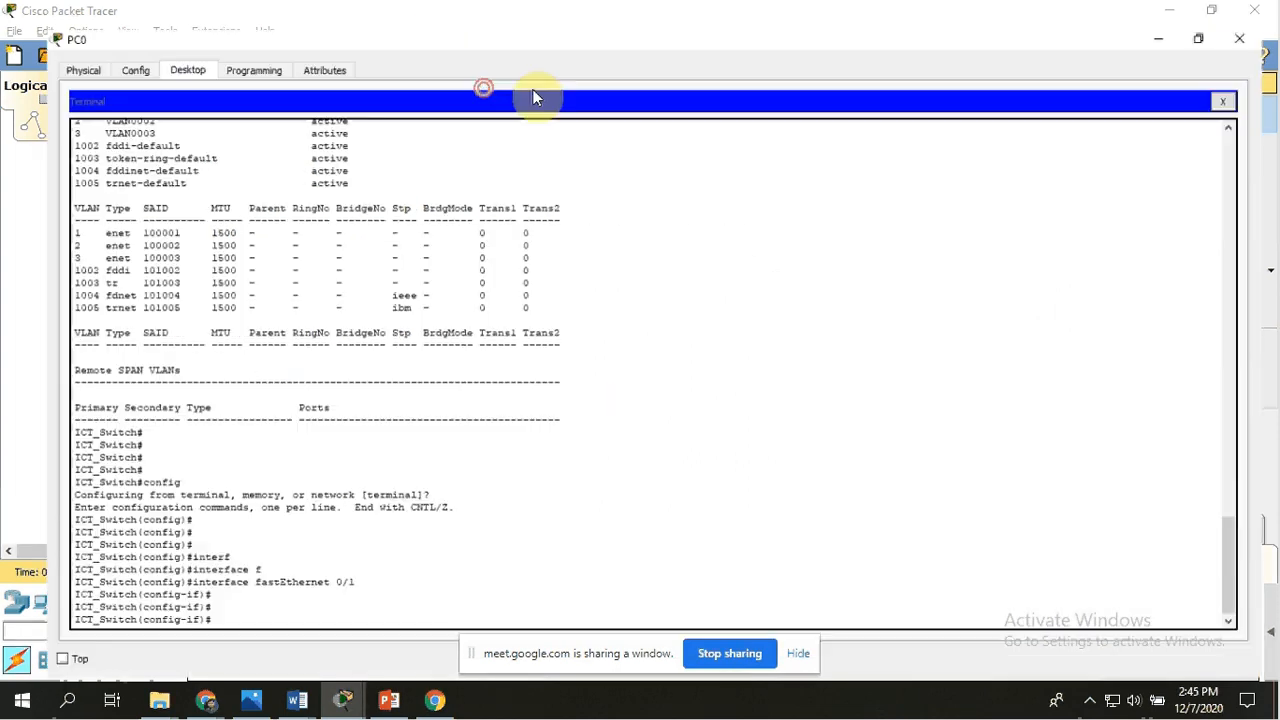
pyautogui.click(1207, 10)
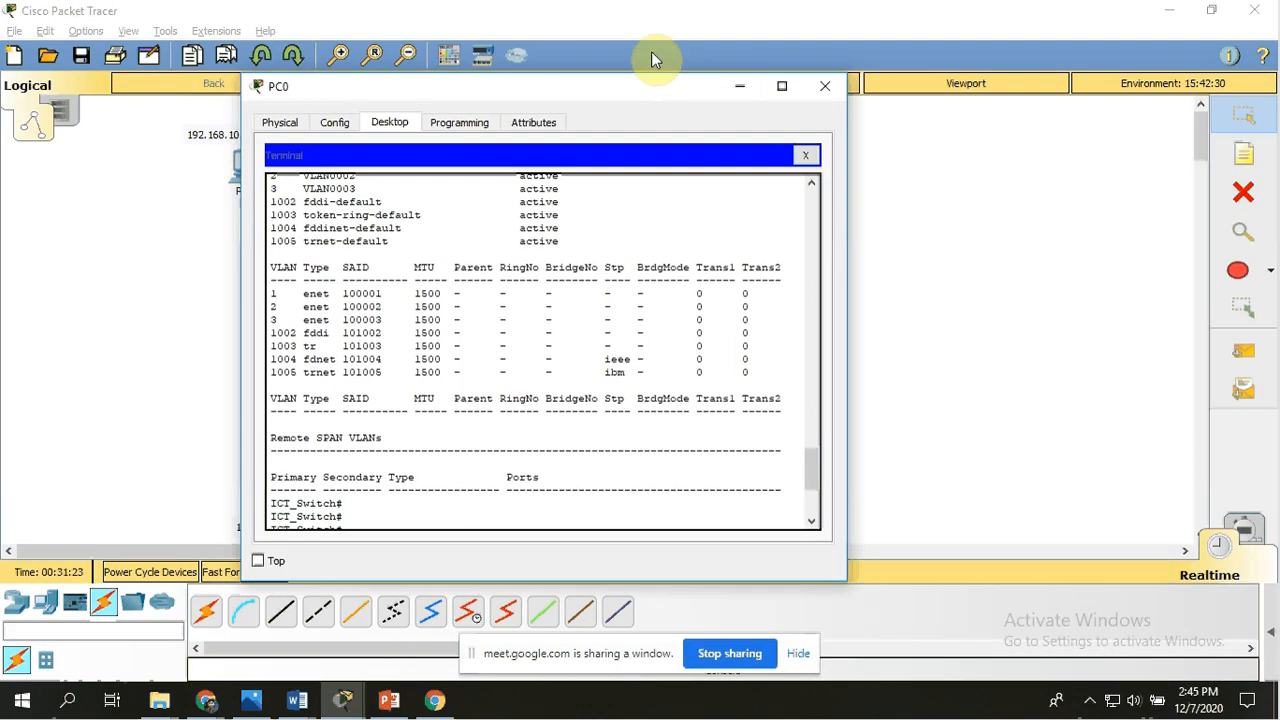
pyautogui.moveTo(590, 88); pyautogui.dragTo(908, 73)
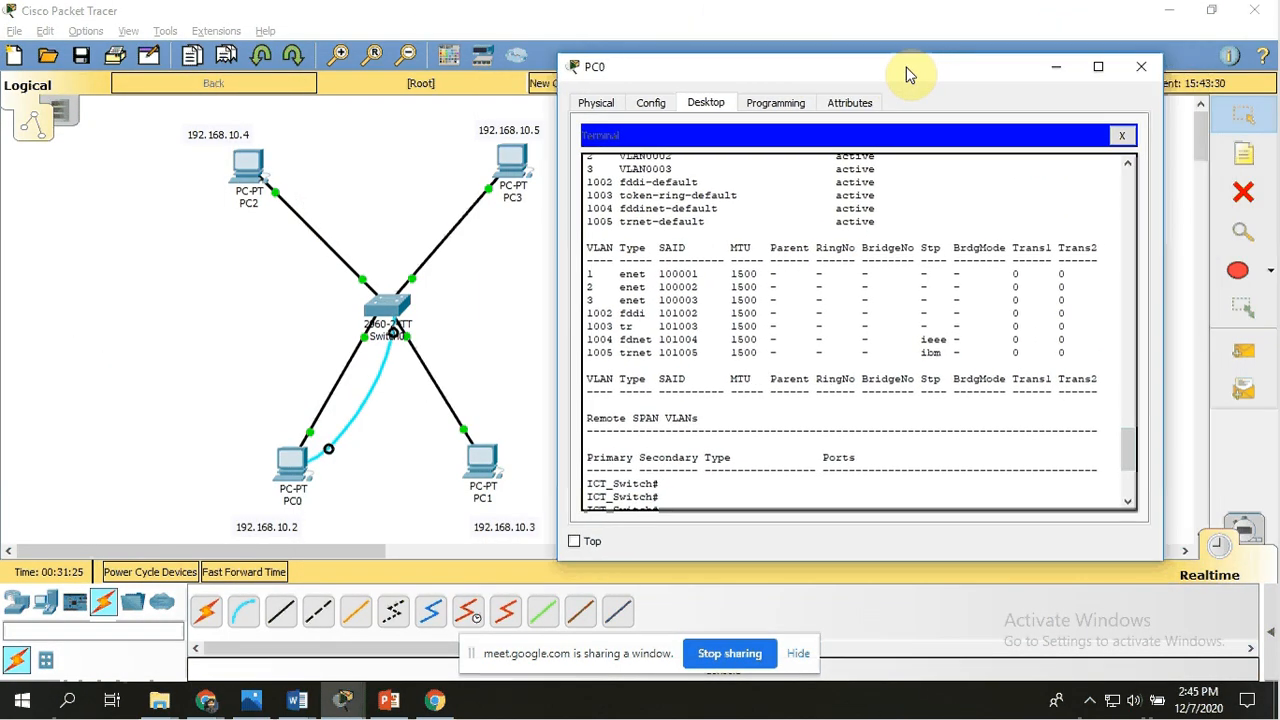
pyautogui.moveTo(1169, 313); pyautogui.dragTo(1224, 313)
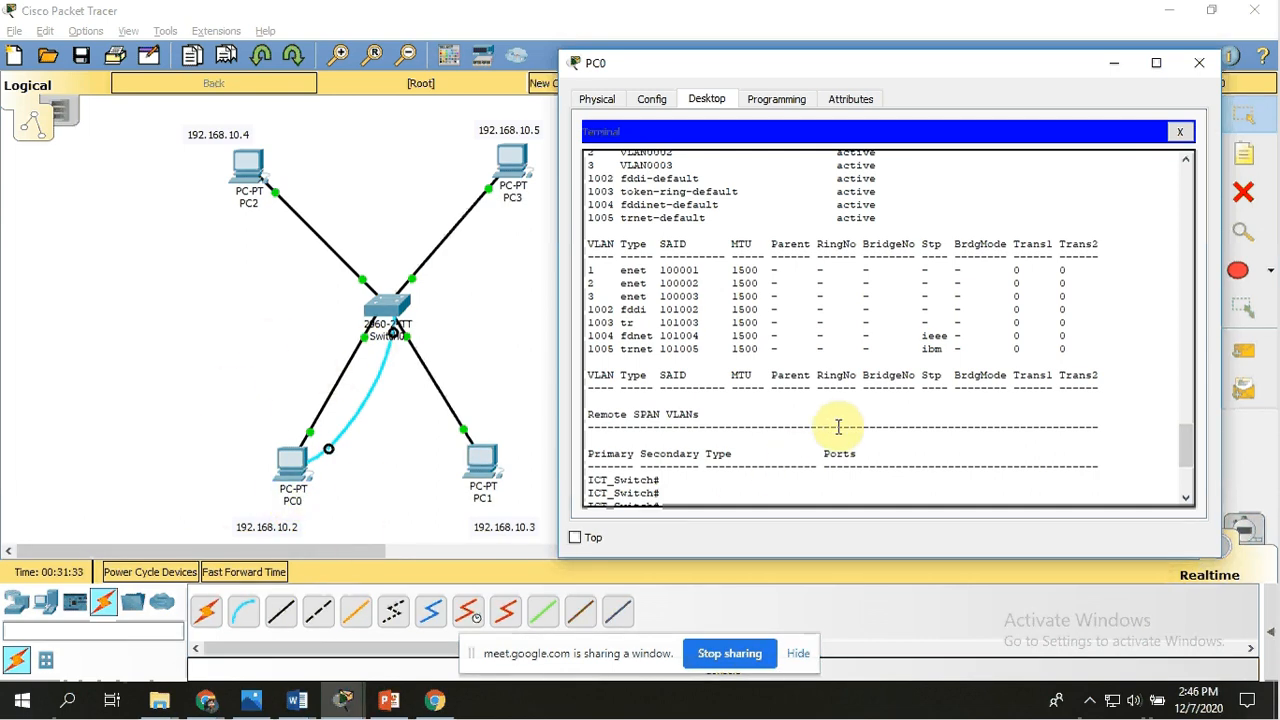
pyautogui.scroll(-5, 838, 420)
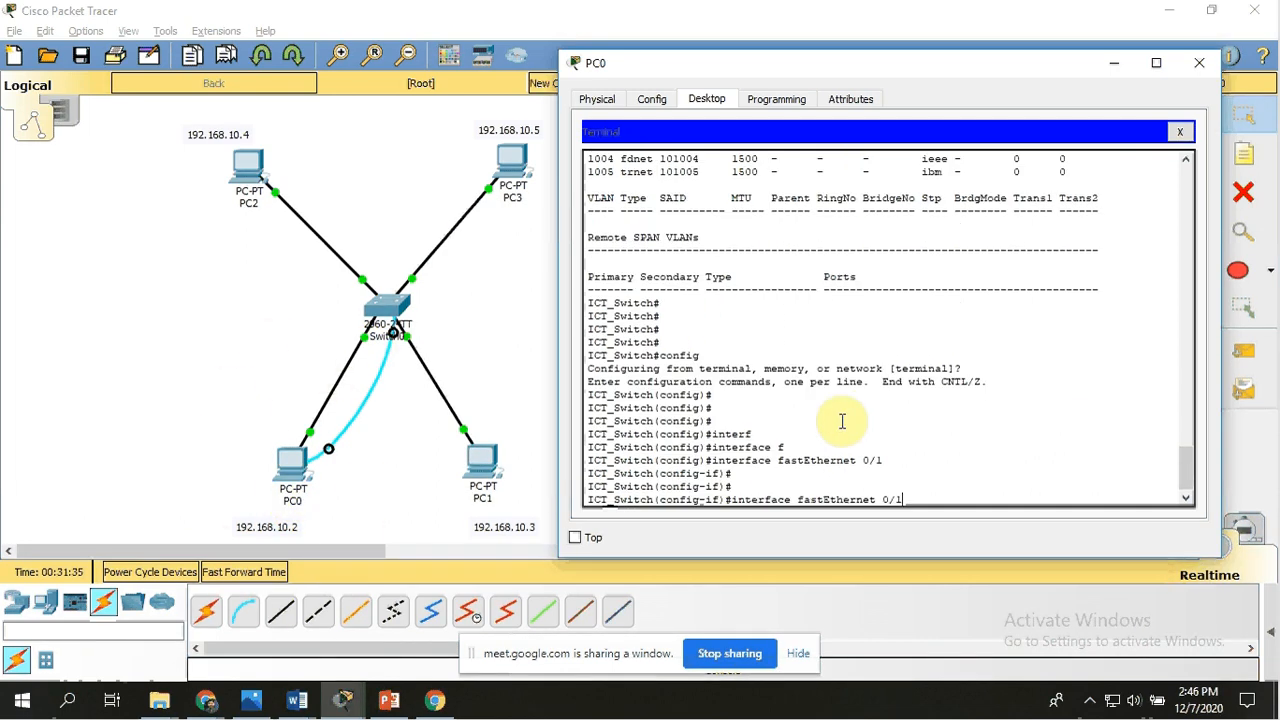
pyautogui.press('Down')
pyautogui.press('Return')
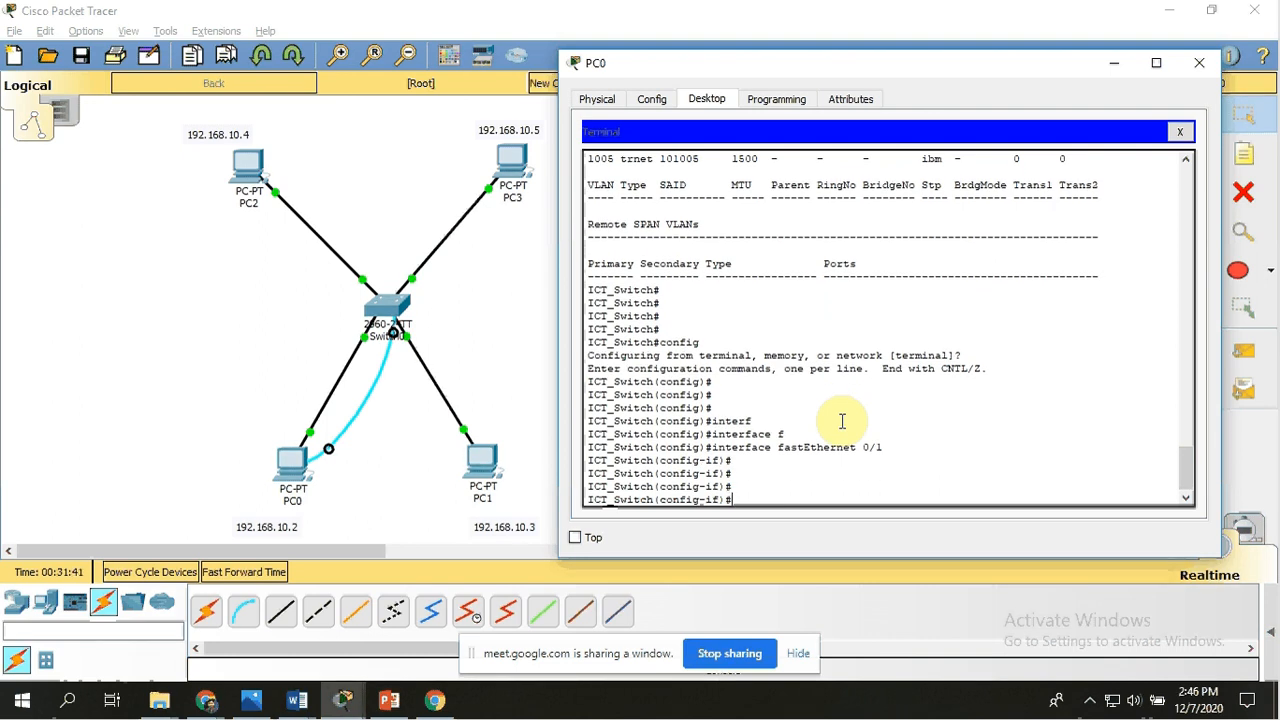
# List the available port mode options with switchport mode ?
pyautogui.write('sw')
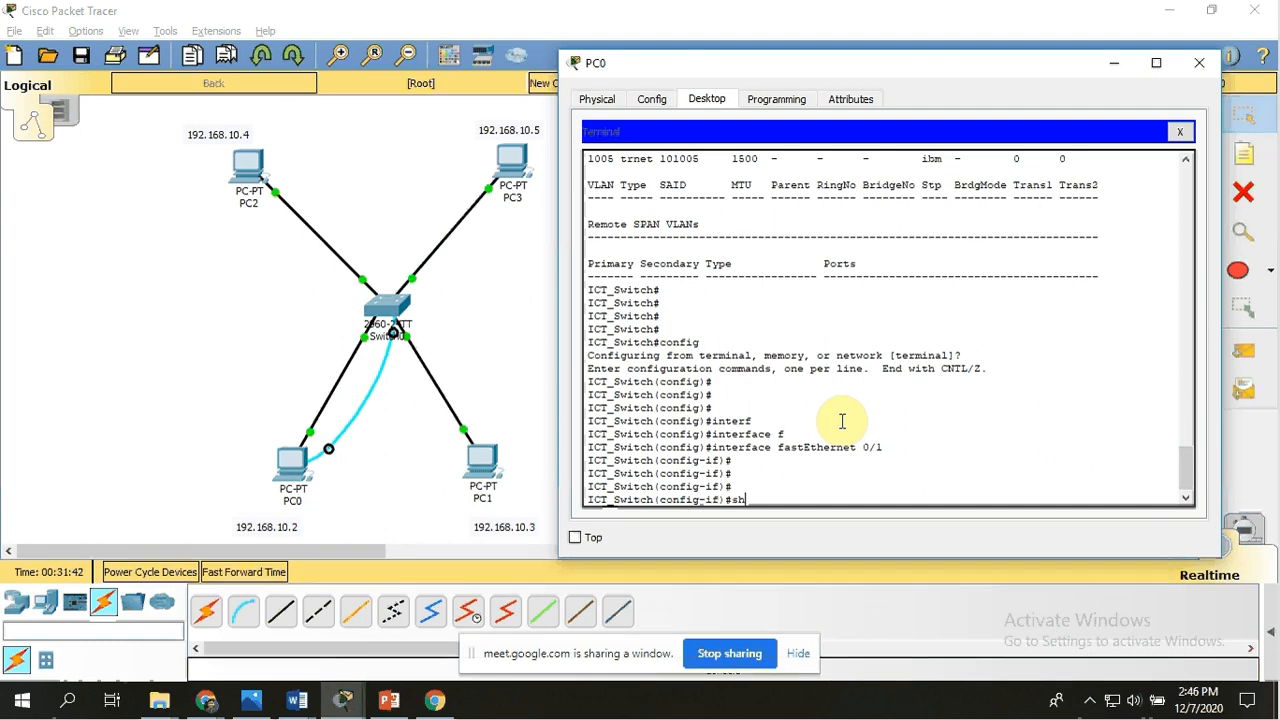
pyautogui.write('itchp')
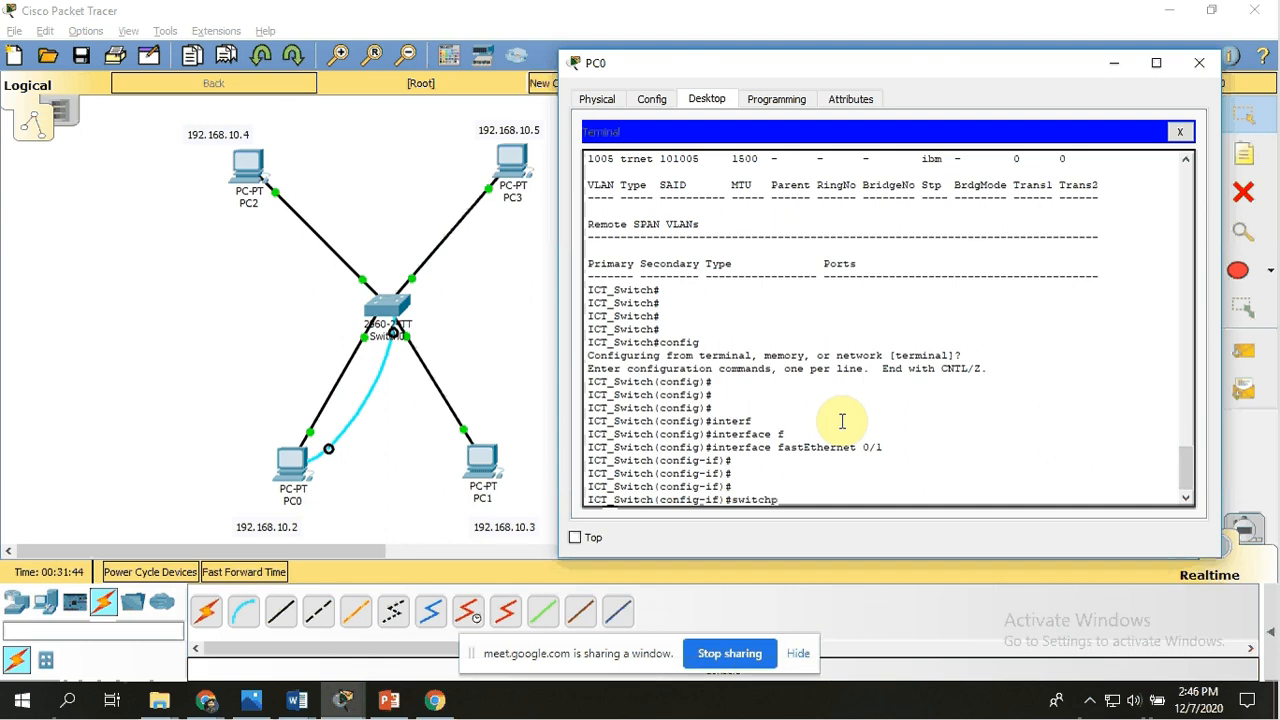
pyautogui.write('ort mode ?')
pyautogui.press('Return')
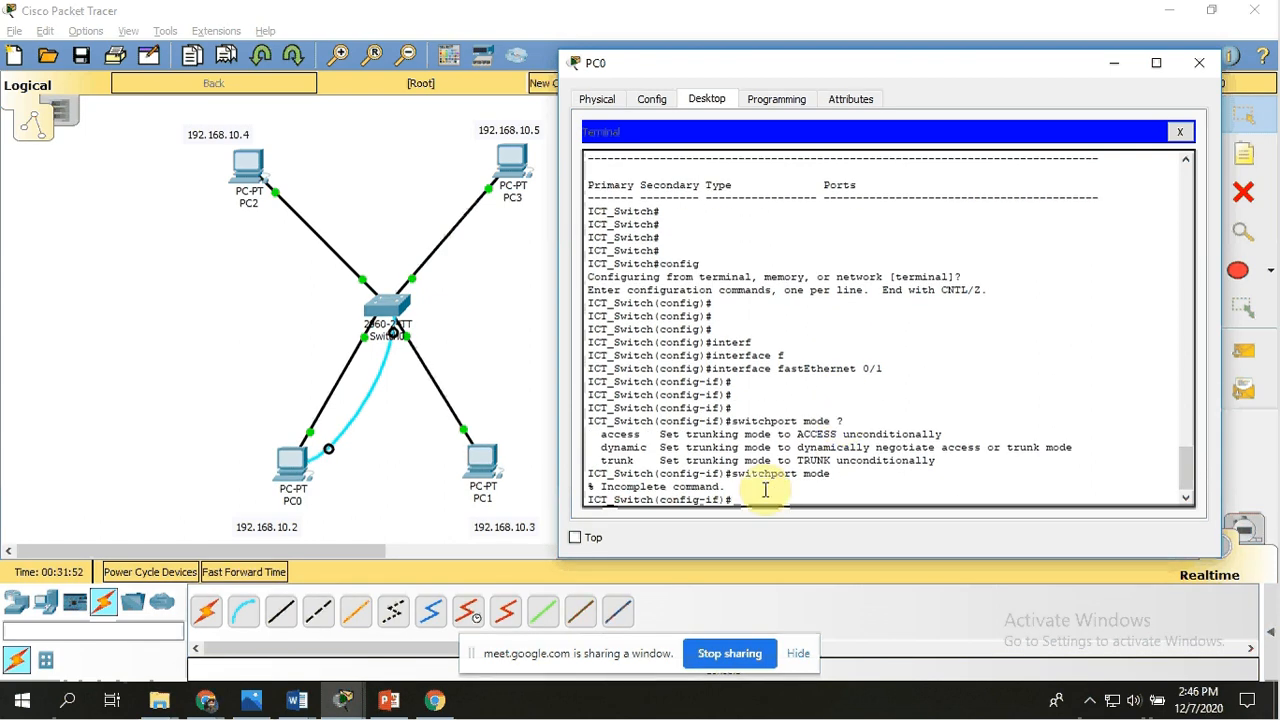
# Examine the access and trunk mode options and compare them with the port assignments in the earlier VLAN listing.
pyautogui.moveTo(600, 434); pyautogui.dragTo(629, 463)
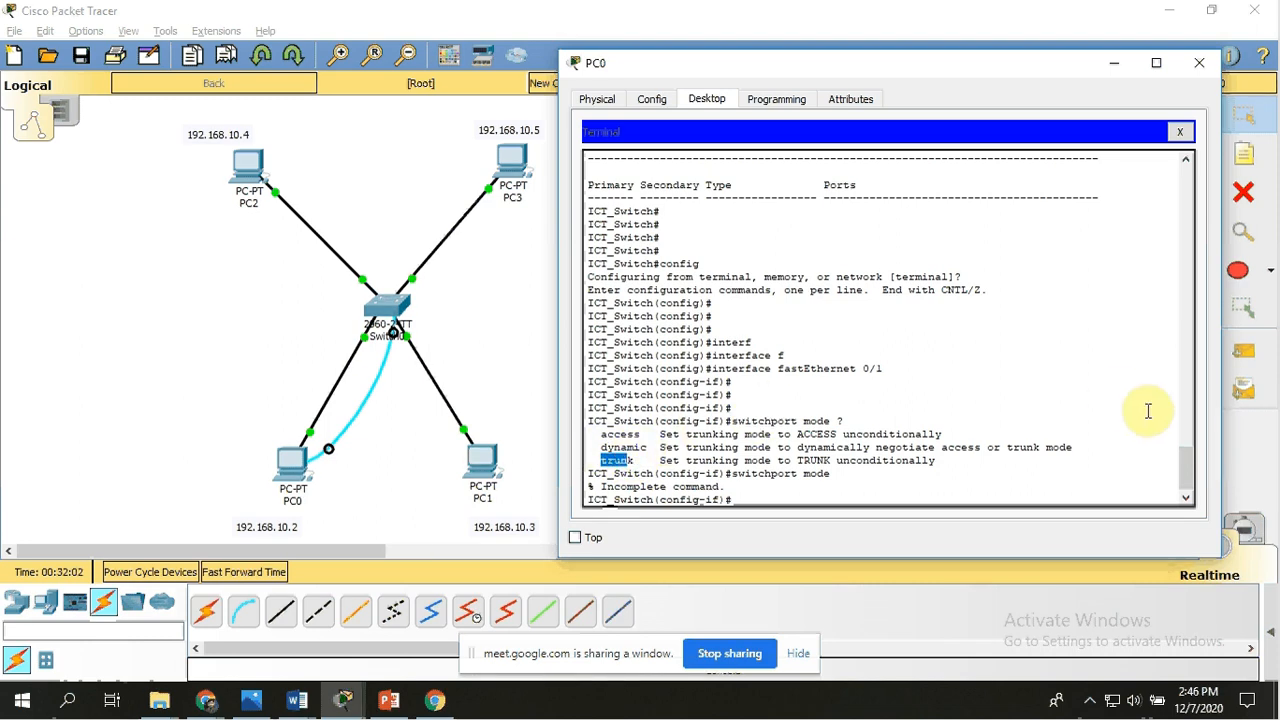
pyautogui.moveTo(1183, 463); pyautogui.dragTo(1183, 400)
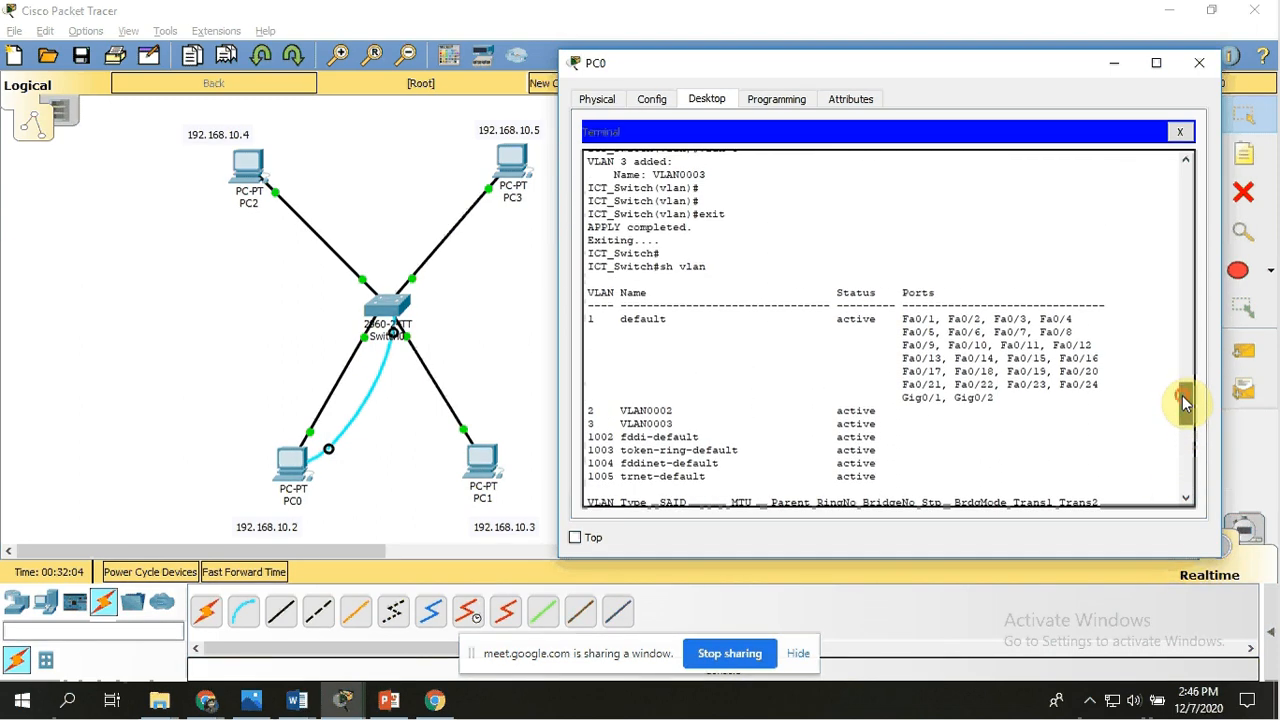
pyautogui.moveTo(903, 305); pyautogui.dragTo(1000, 394)
pyautogui.moveTo(1186, 404); pyautogui.dragTo(1172, 507)
pyautogui.moveTo(600, 430); pyautogui.dragTo(646, 430)
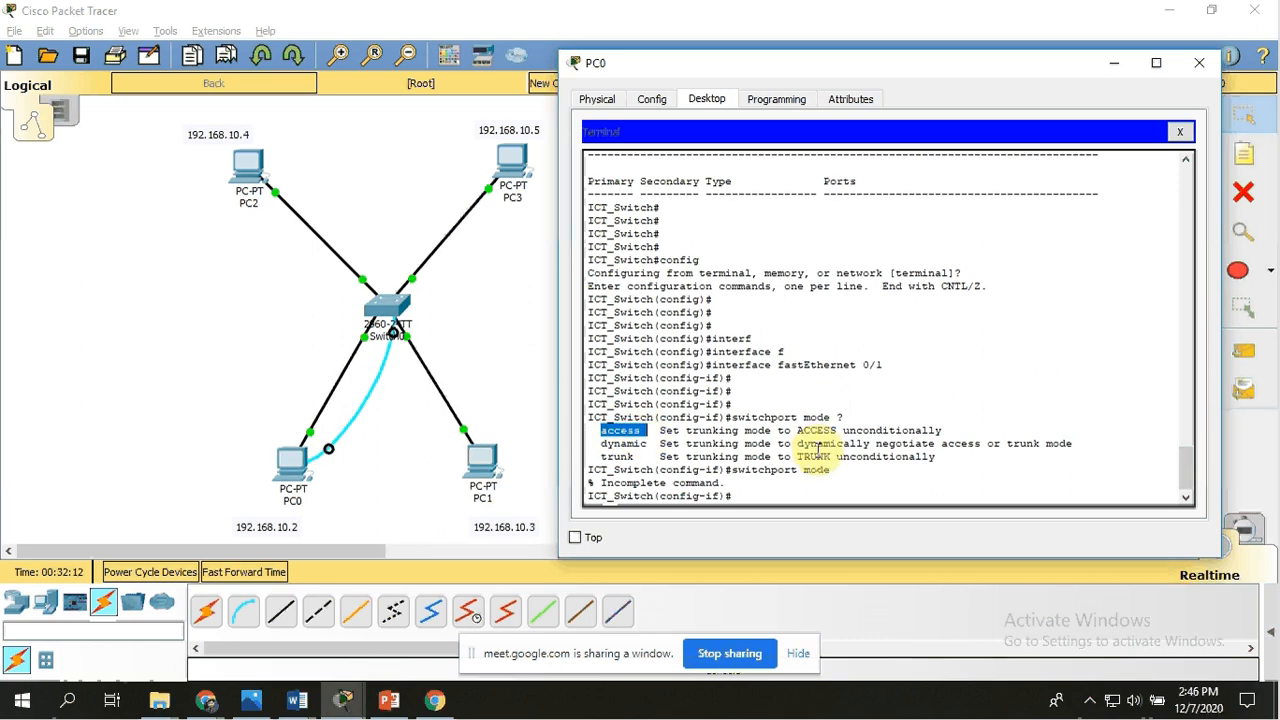
pyautogui.moveTo(1186, 474); pyautogui.dragTo(1188, 451)
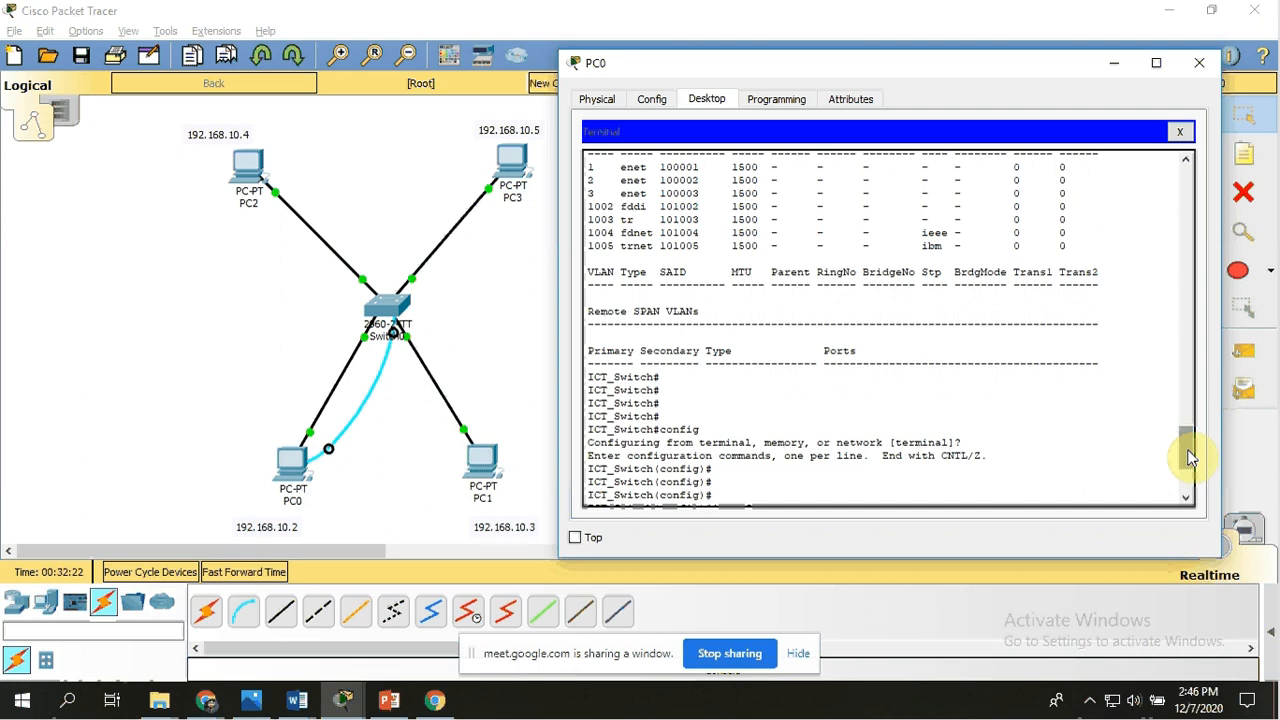
pyautogui.moveTo(1190, 458); pyautogui.dragTo(1190, 435)
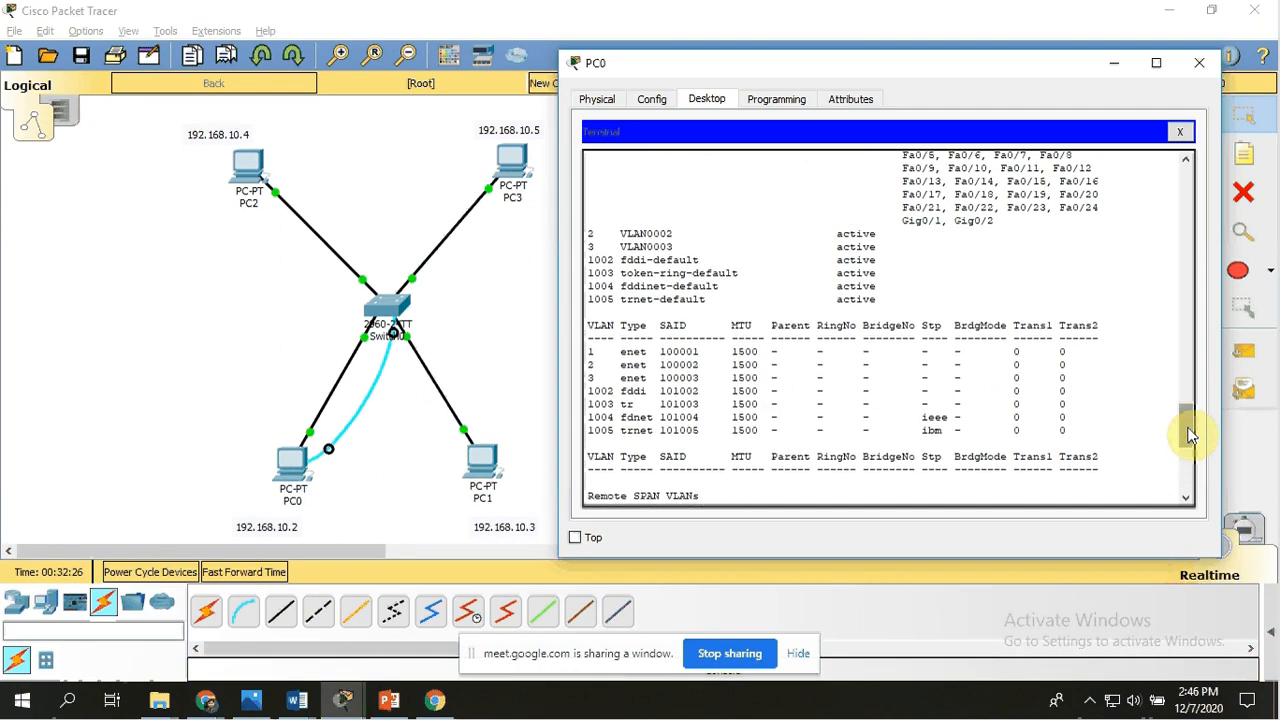
pyautogui.moveTo(1190, 435); pyautogui.dragTo(1184, 493)
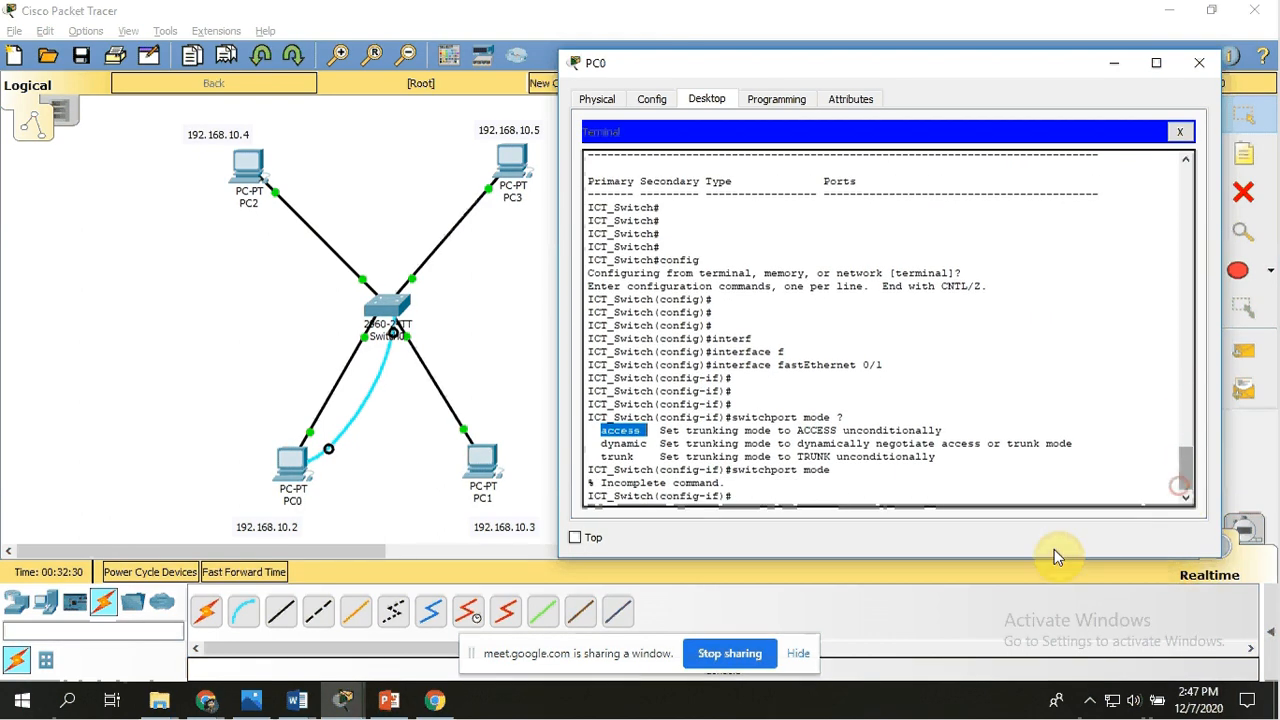
pyautogui.moveTo(602, 459); pyautogui.dragTo(636, 458)
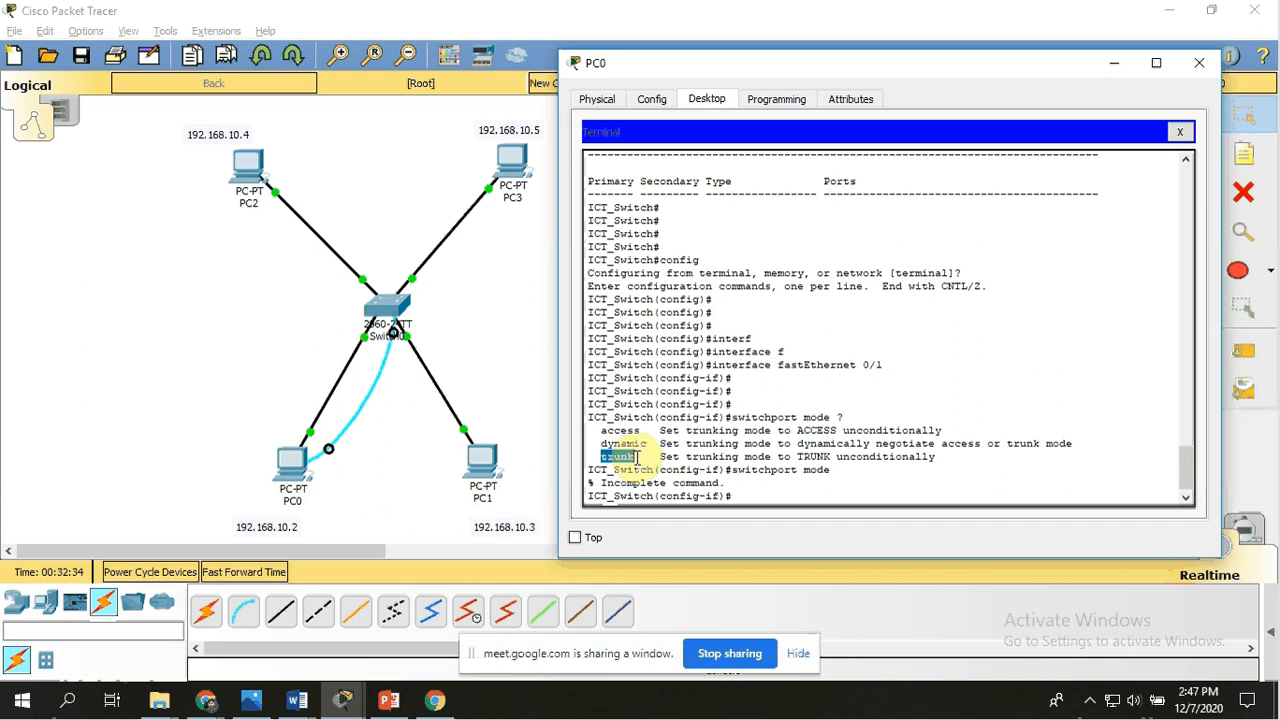
# Set FastEthernet 0/1 to access mode with switchport mode access.
pyautogui.click(750, 483)
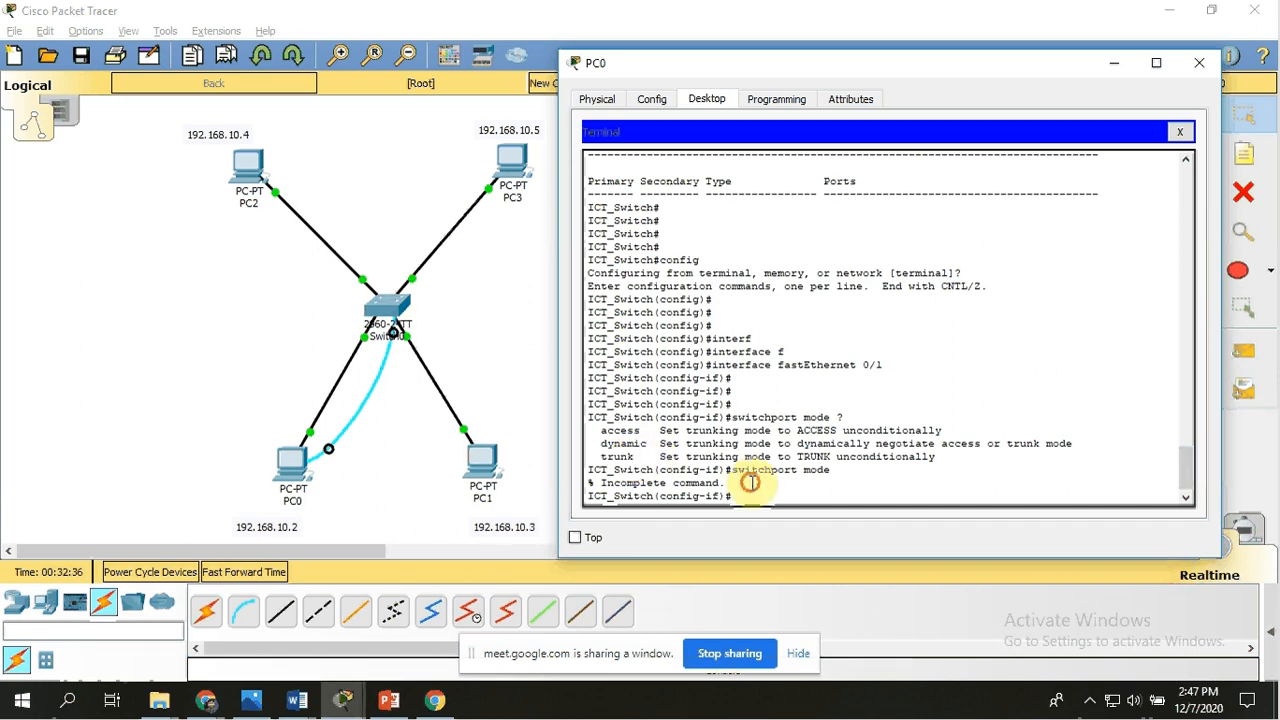
pyautogui.press('Return')
pyautogui.press('Return')
pyautogui.press('Return')
pyautogui.press('Return')
pyautogui.press('Return')
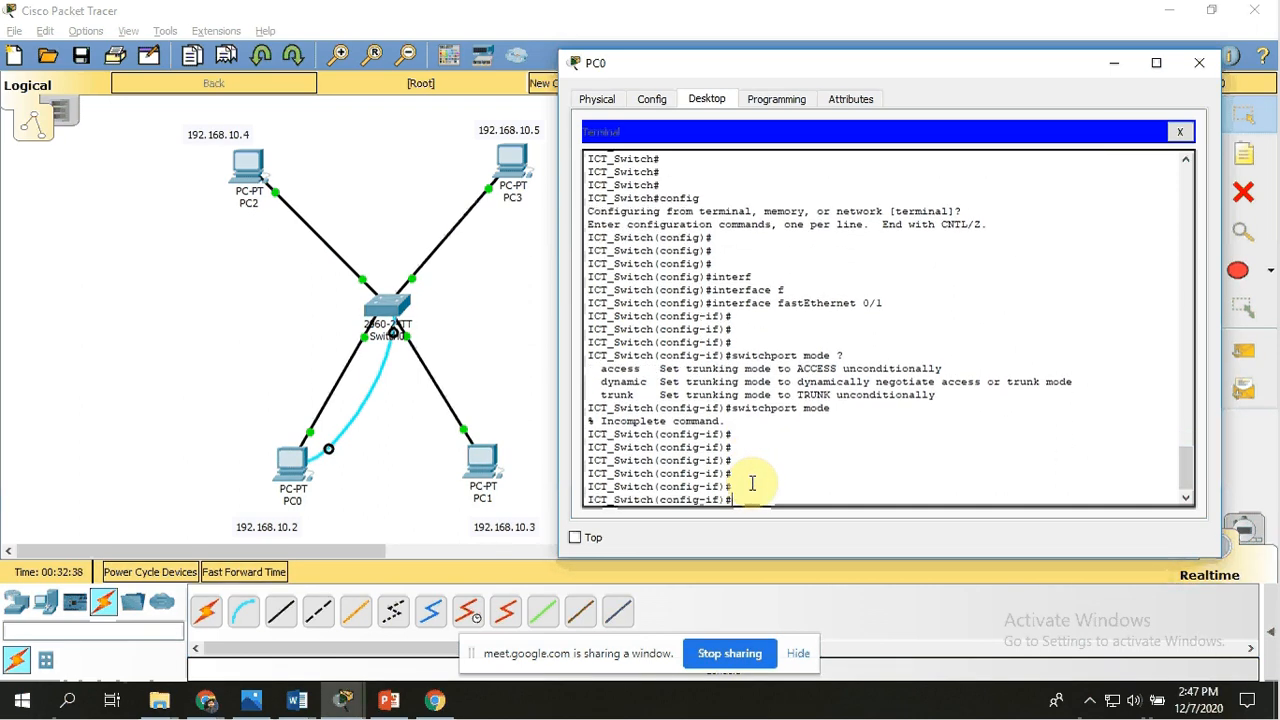
pyautogui.write('switchpo')
pyautogui.press('Tab')
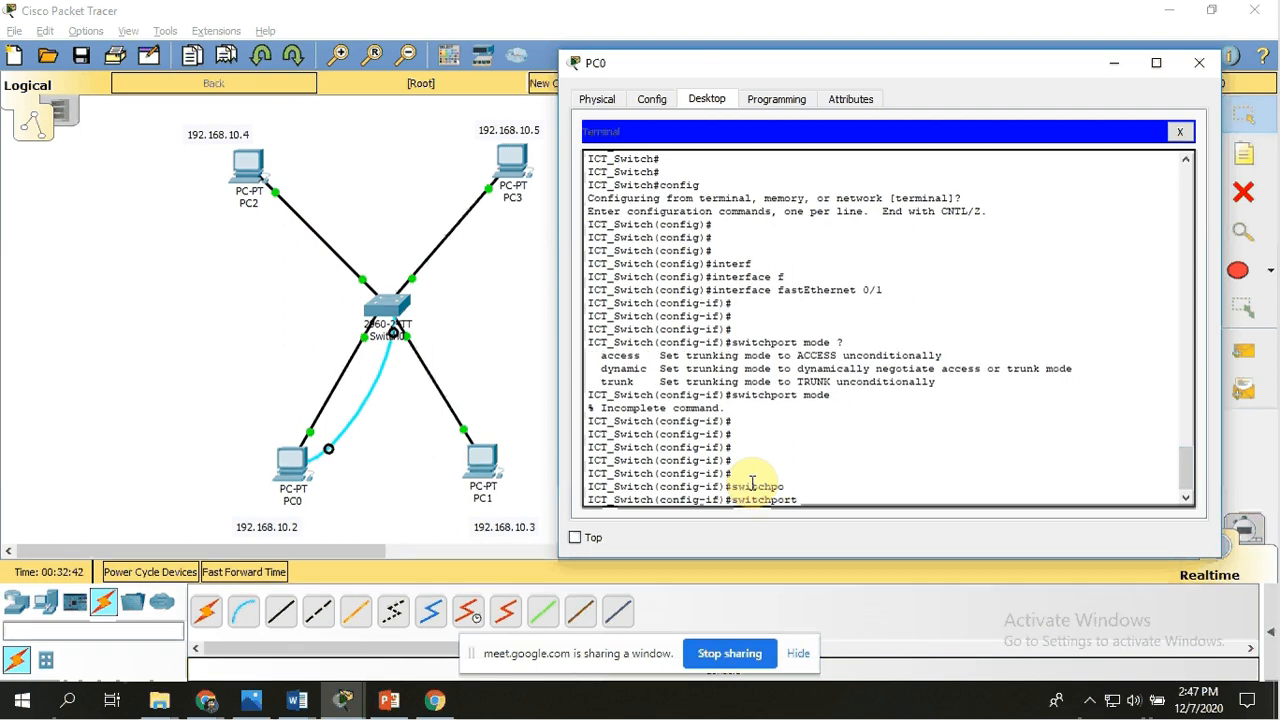
pyautogui.write('m')
pyautogui.press('Tab')
pyautogui.write('a')
pyautogui.press('Tab')
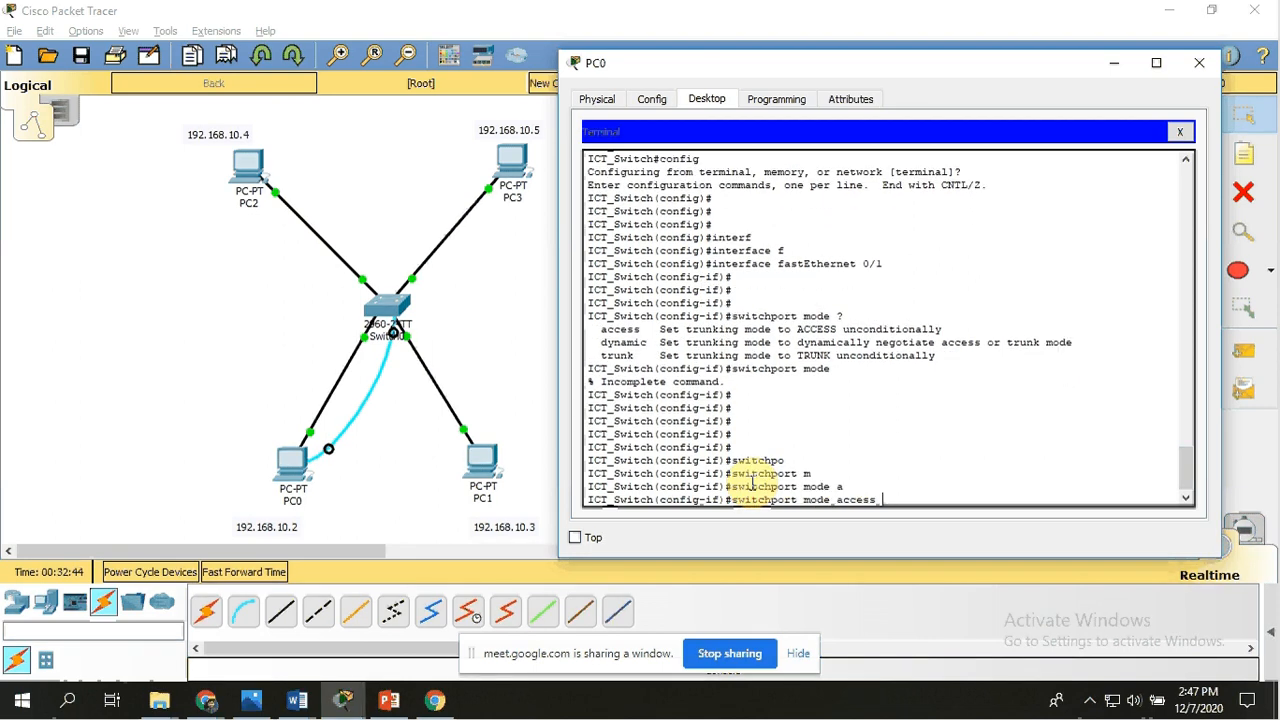
pyautogui.press('Return')
pyautogui.press('Return')
pyautogui.press('Return')
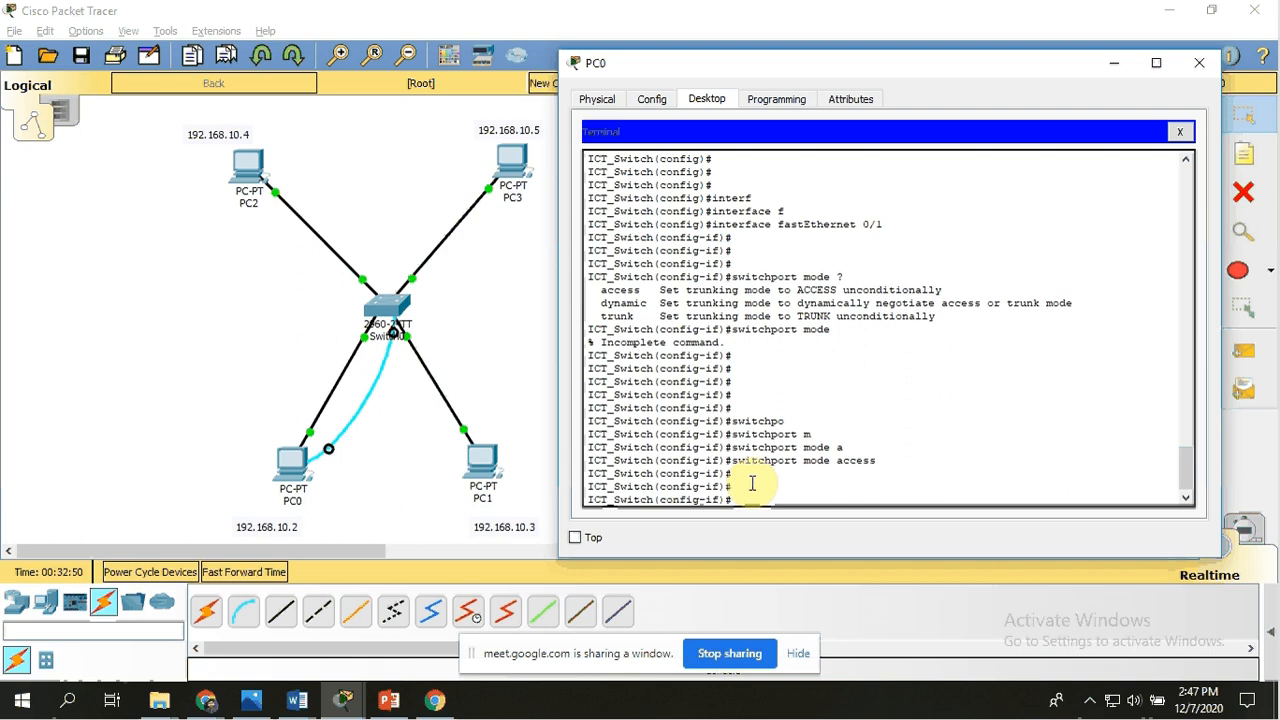
# Assign FastEthernet 0/1 to VLAN 2 with switchport access vlan 2.
pyautogui.write('switch')
pyautogui.press('Tab')
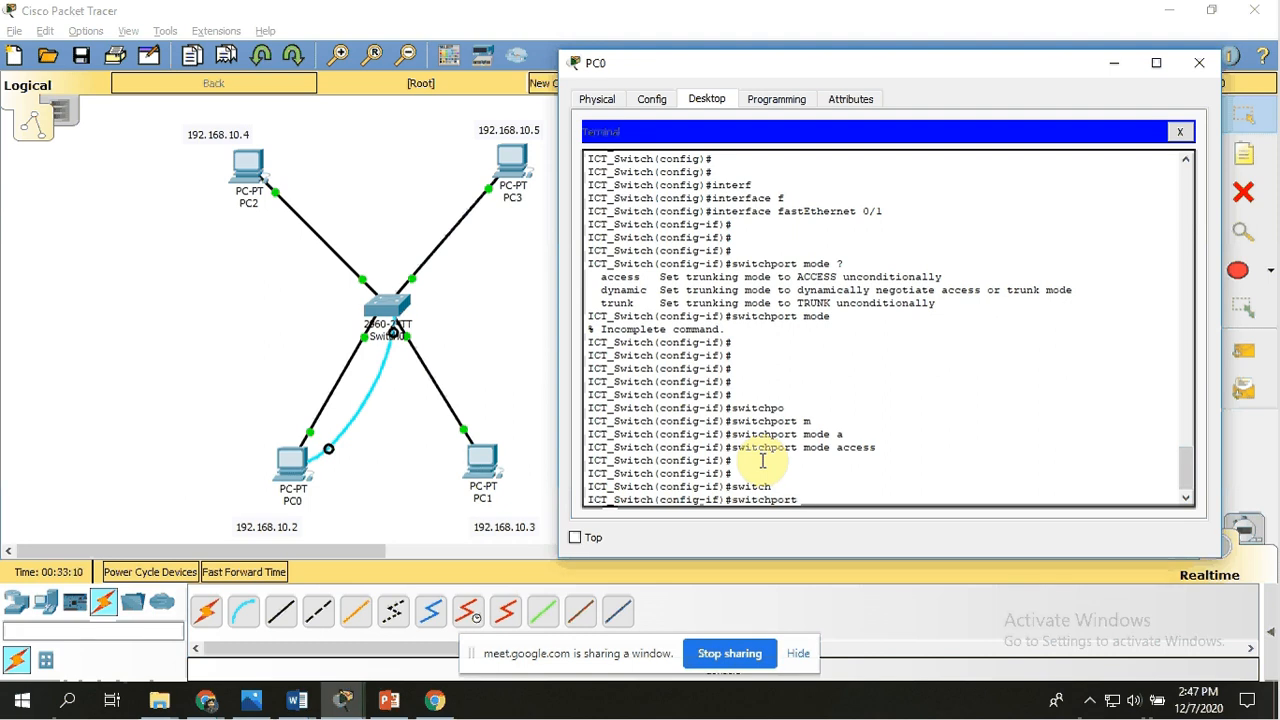
pyautogui.write('ace')
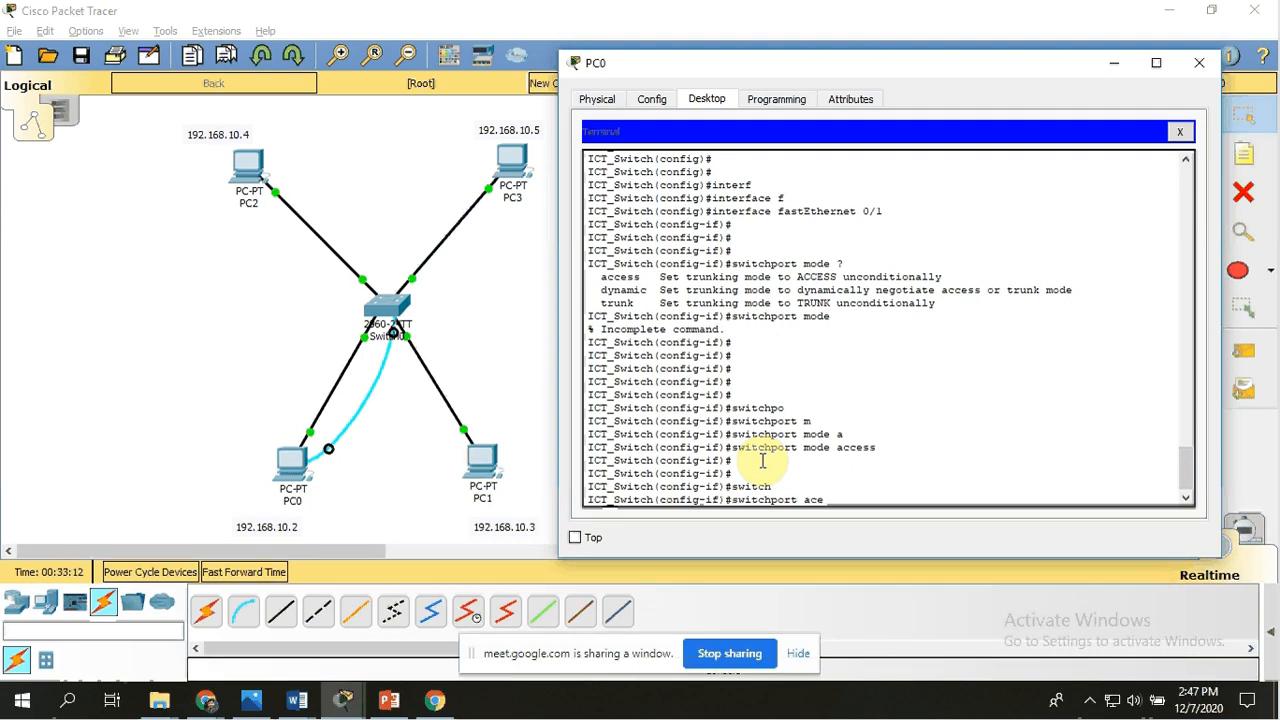
pyautogui.press('Tab')
pyautogui.write('e')
pyautogui.press('Tab')
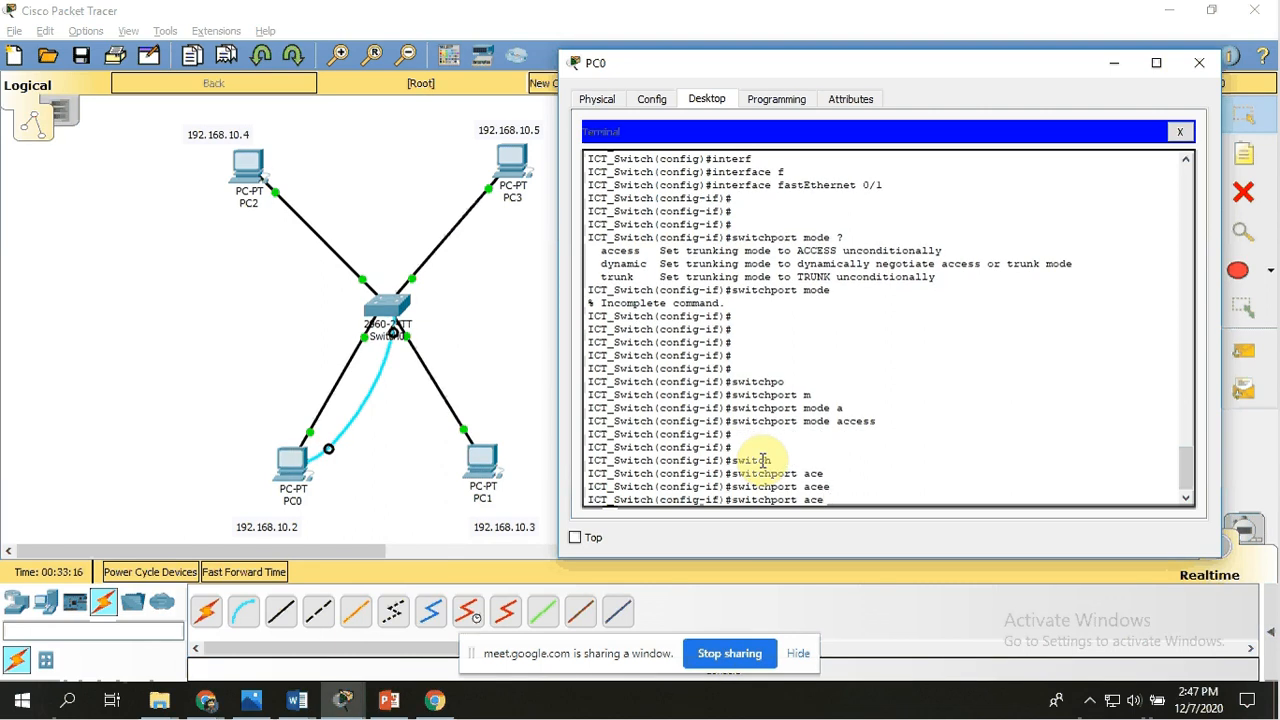
pyautogui.write('c')
pyautogui.press('Tab')
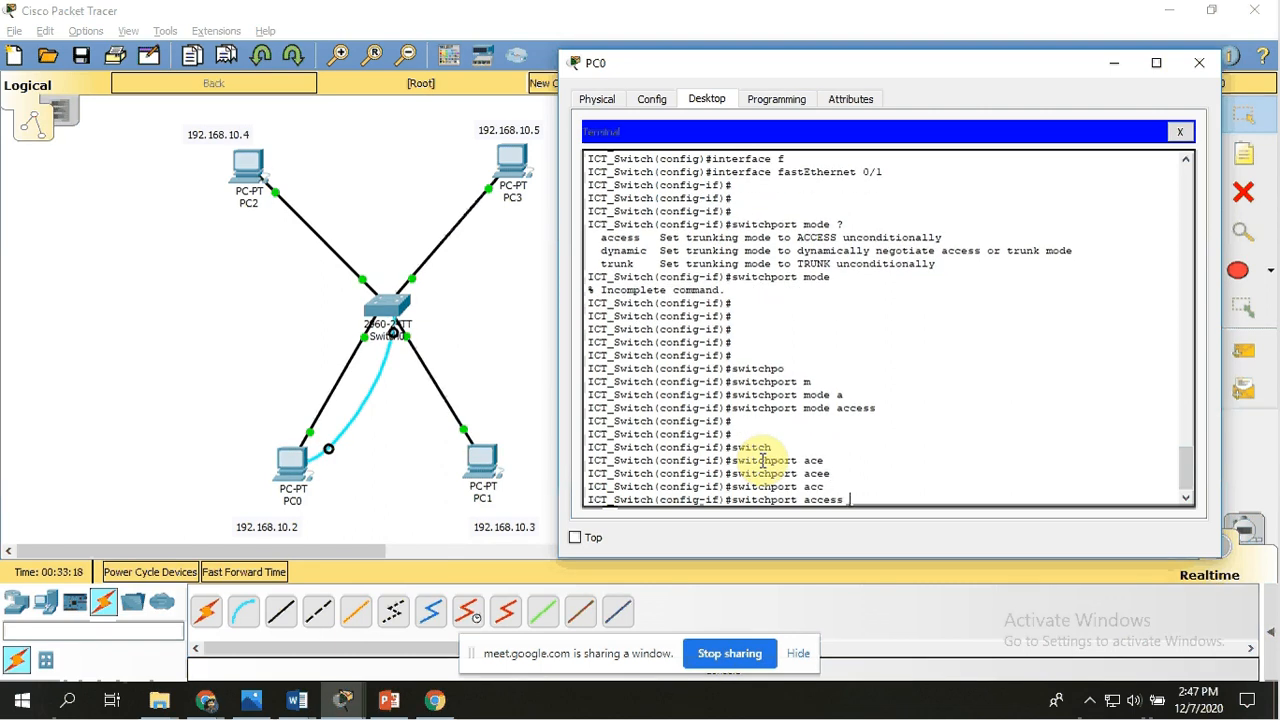
pyautogui.write('vlan 2')
pyautogui.press('Return')
pyautogui.press('Return')
pyautogui.press('Return')
pyautogui.press('Return')
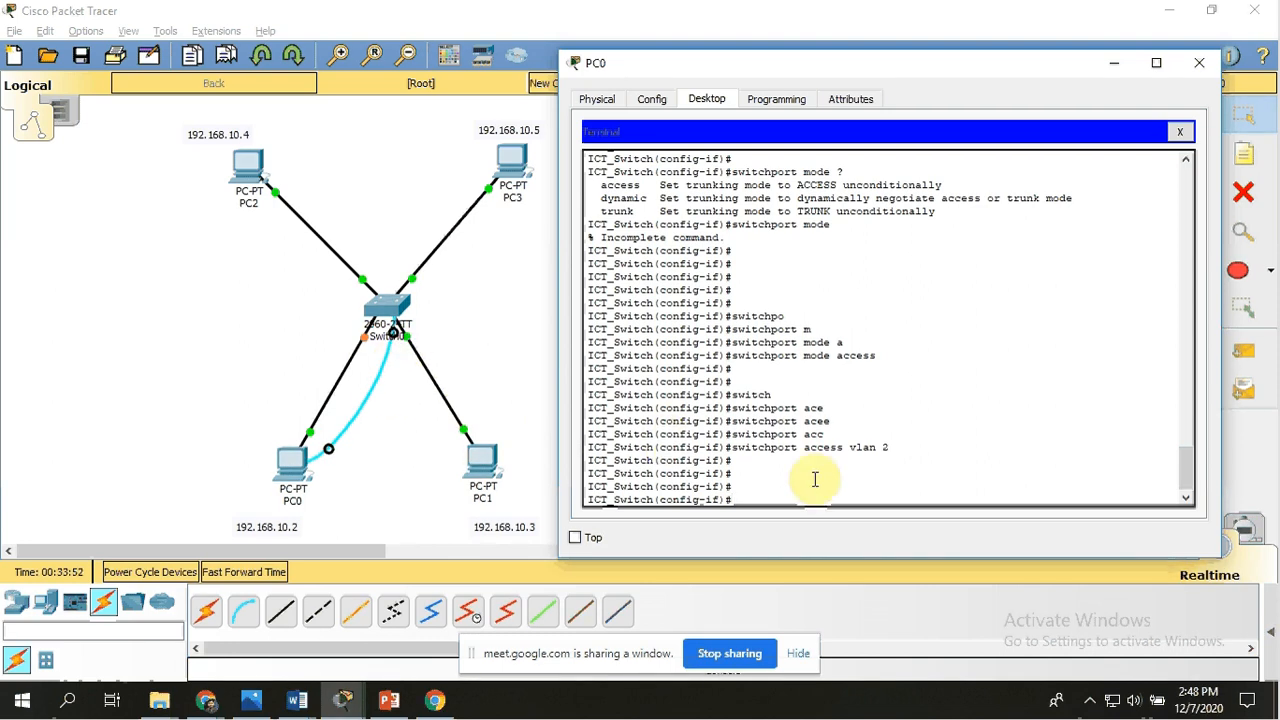
# Exit interface configuration mode for FastEthernet 0/1 and return to global configuration mode.
pyautogui.write('it')
pyautogui.press('Return')
pyautogui.press('Return')
pyautogui.press('Return')
pyautogui.press('Return')
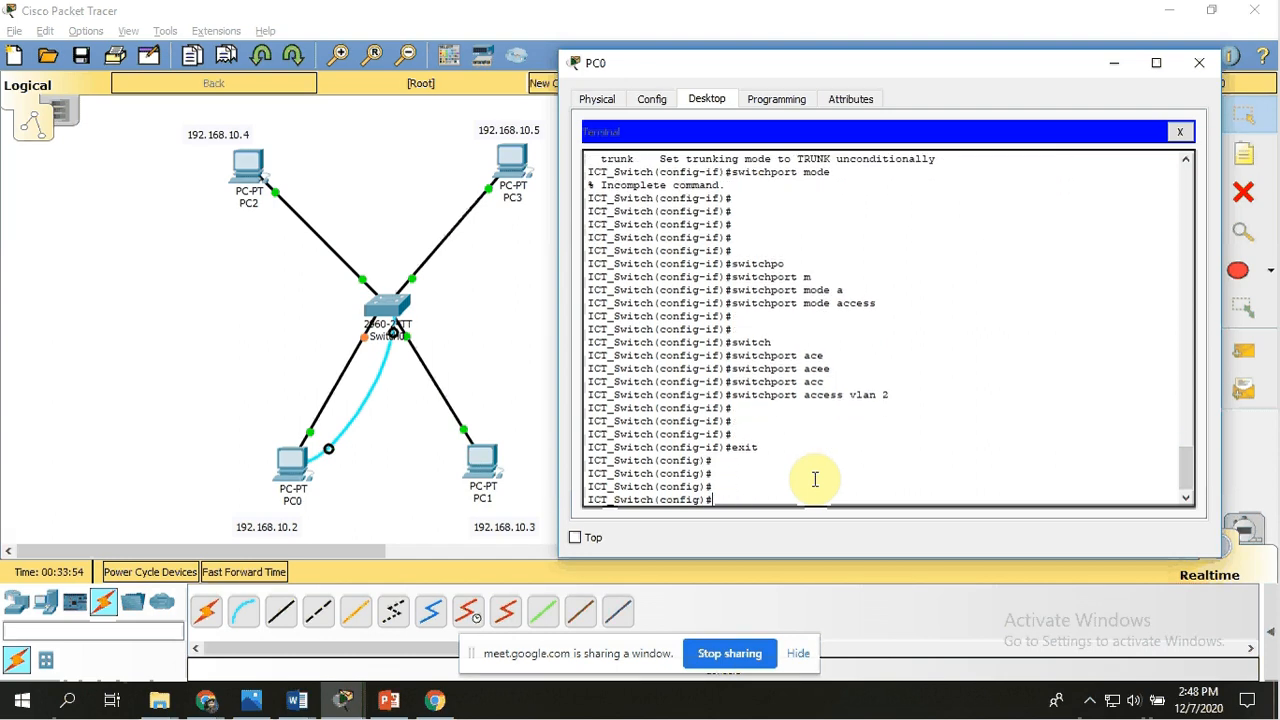
# Enter interface configuration mode for FastEthernet 0/2 with interface fastEthernet 0/2.
pyautogui.write('interf')
pyautogui.press('Tab')
pyautogui.write('f')
pyautogui.press('Tab')
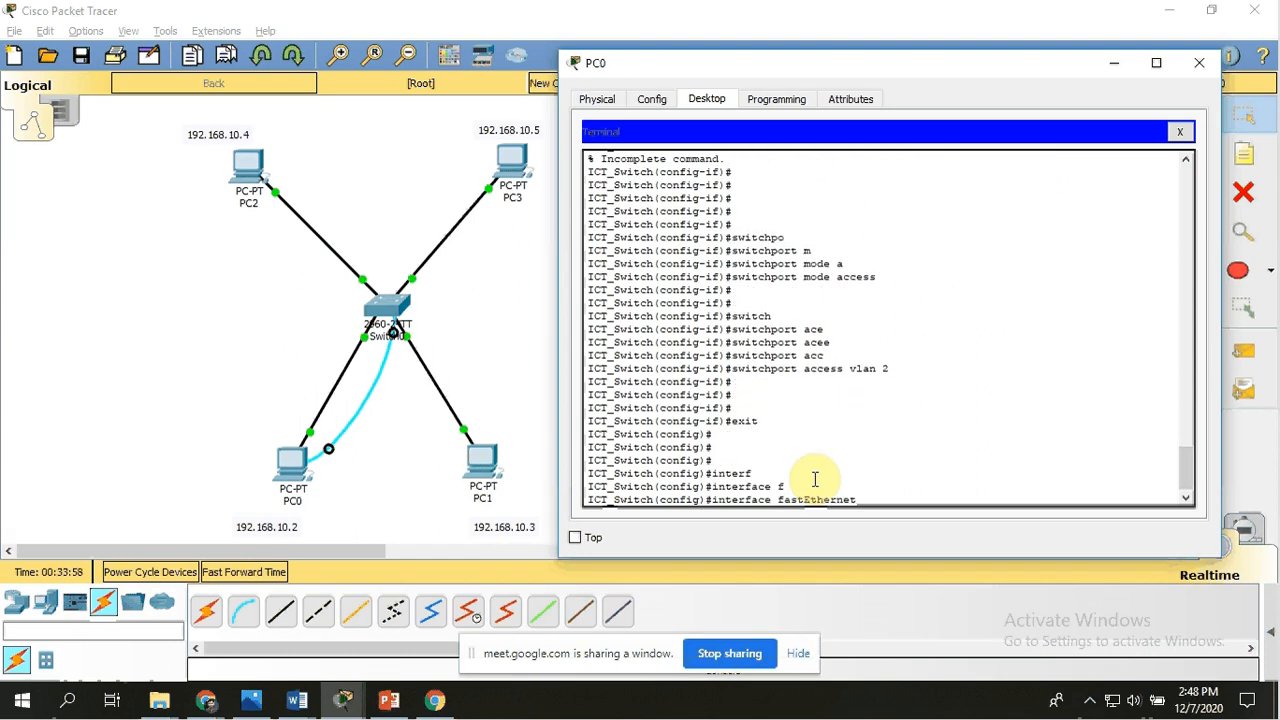
pyautogui.write('0/2')
pyautogui.press('Return')
pyautogui.press('Return')
pyautogui.press('Return')
pyautogui.press('Return')
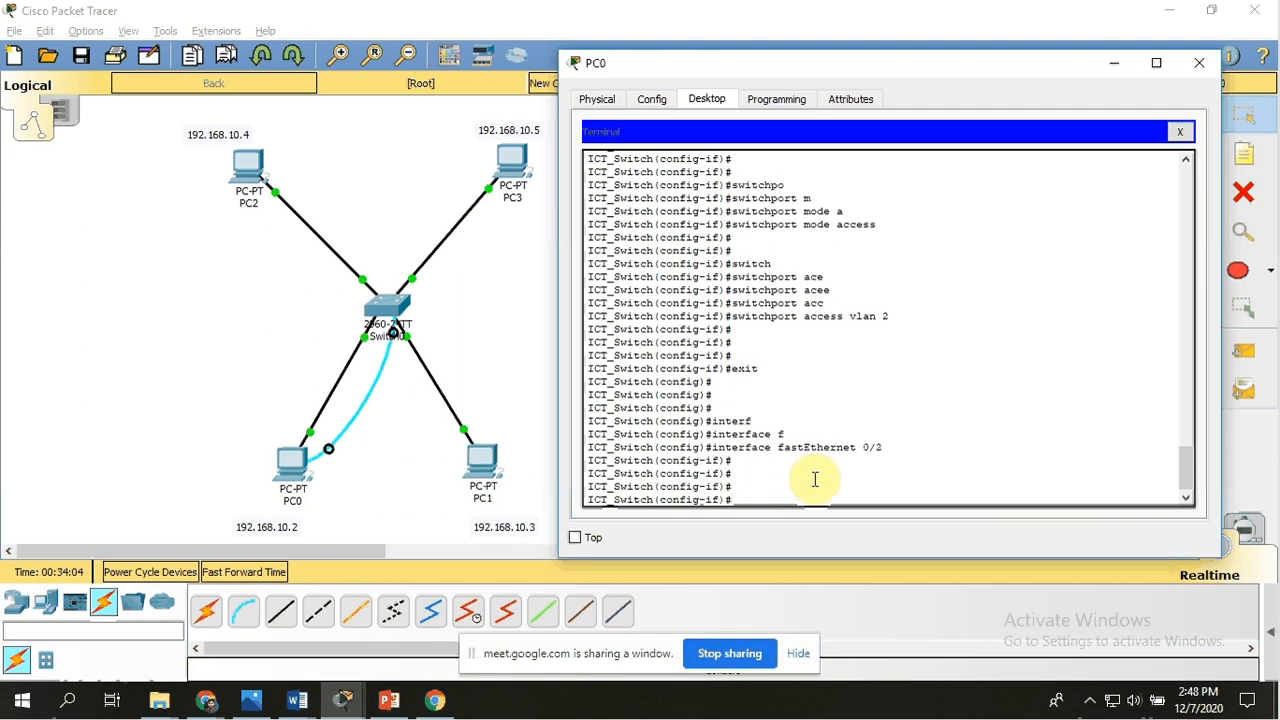
# Set FastEthernet 0/2 to access mode with switchport mode access.
pyautogui.write('switc')
pyautogui.press('Tab')
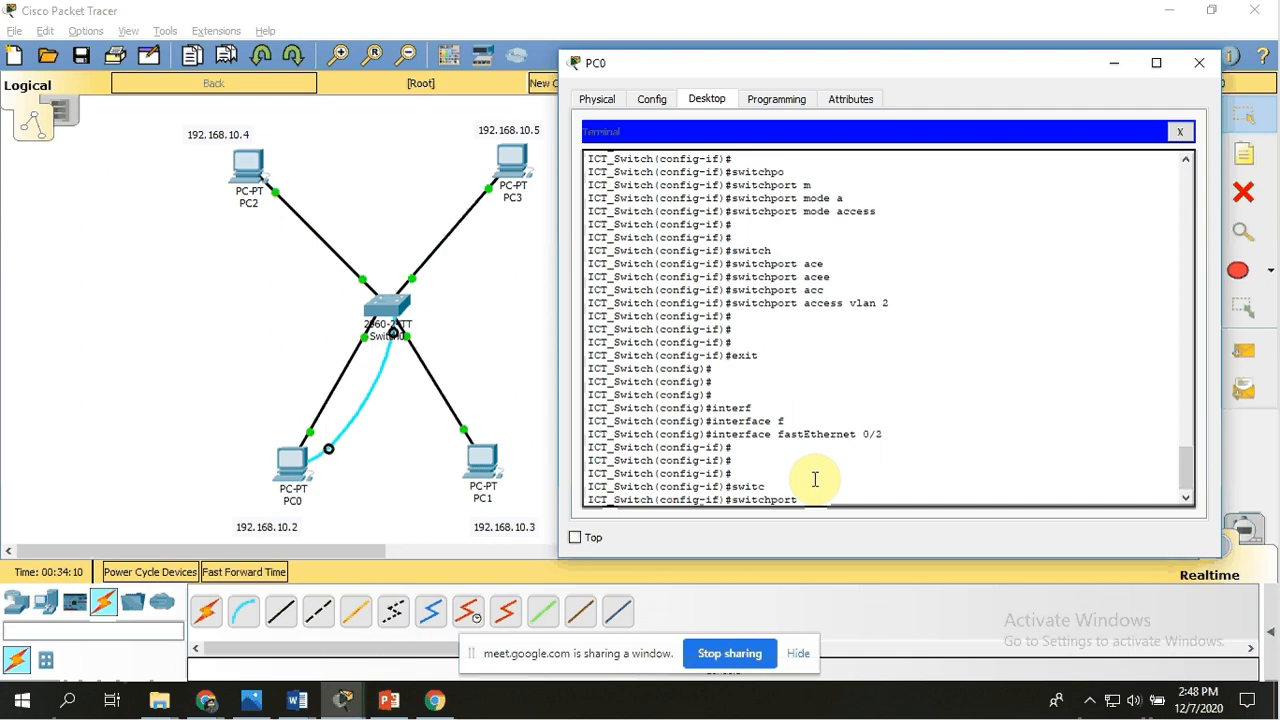
pyautogui.write('m')
pyautogui.press('Tab')
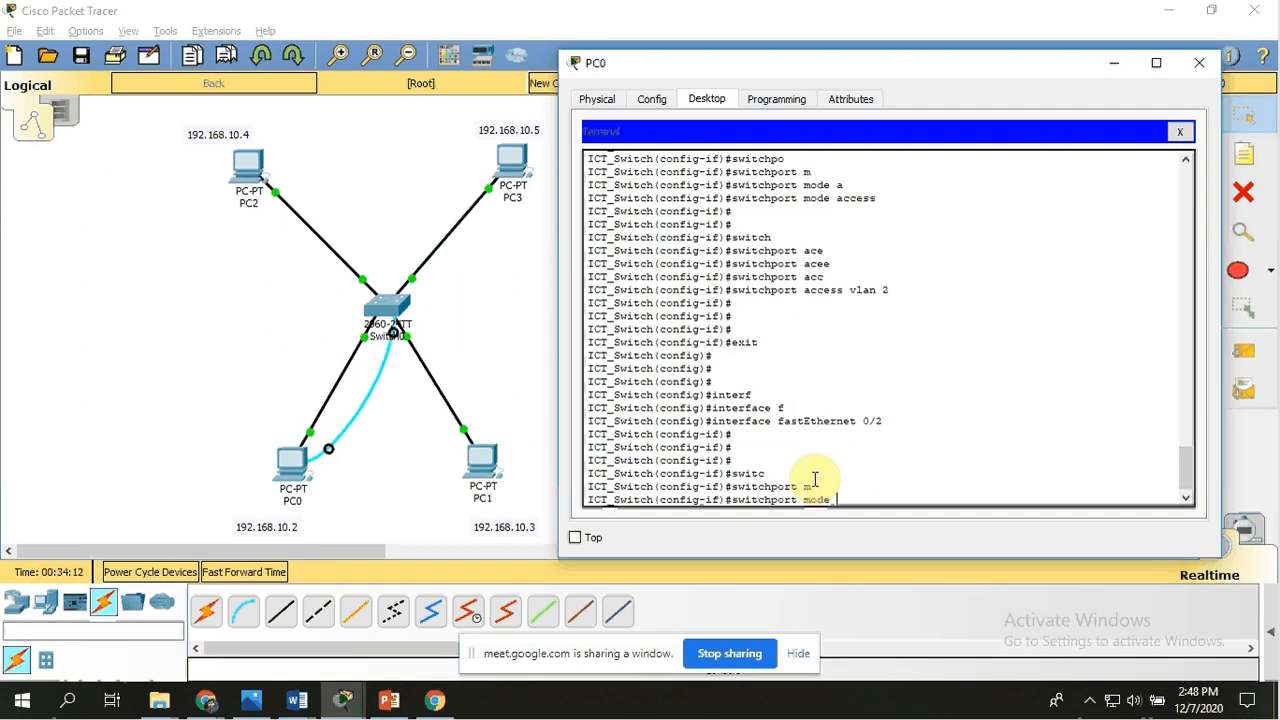
pyautogui.write('a')
pyautogui.press('Tab')
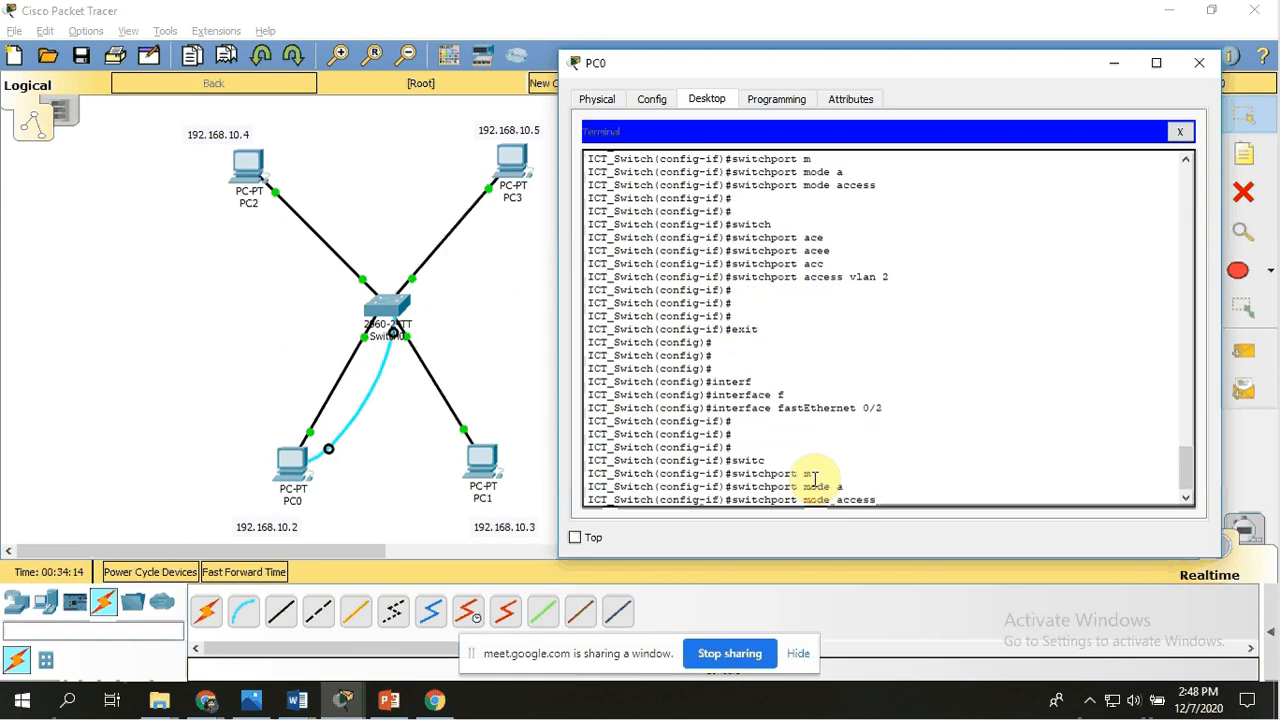
pyautogui.press('Return')
pyautogui.press('Return')
pyautogui.press('Return')
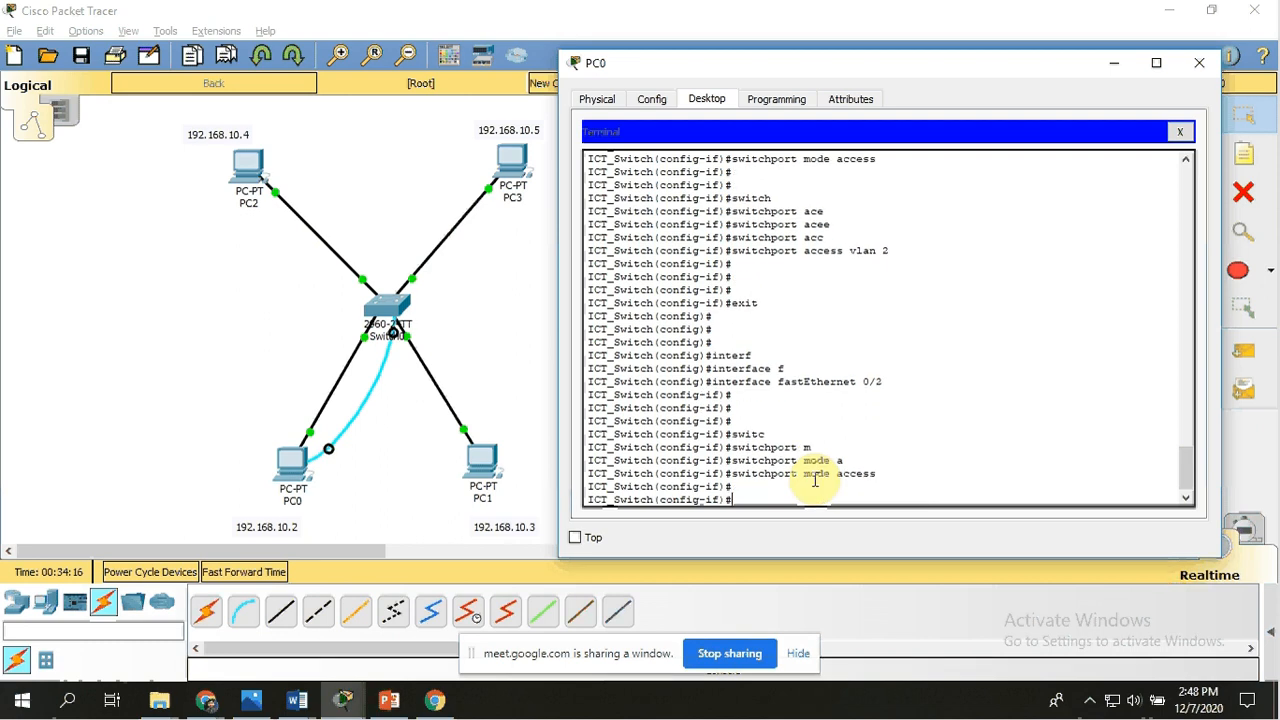
# Assign FastEthernet 0/2 to VLAN 2 with switchport access vlan 2.
pyautogui.write('switc')
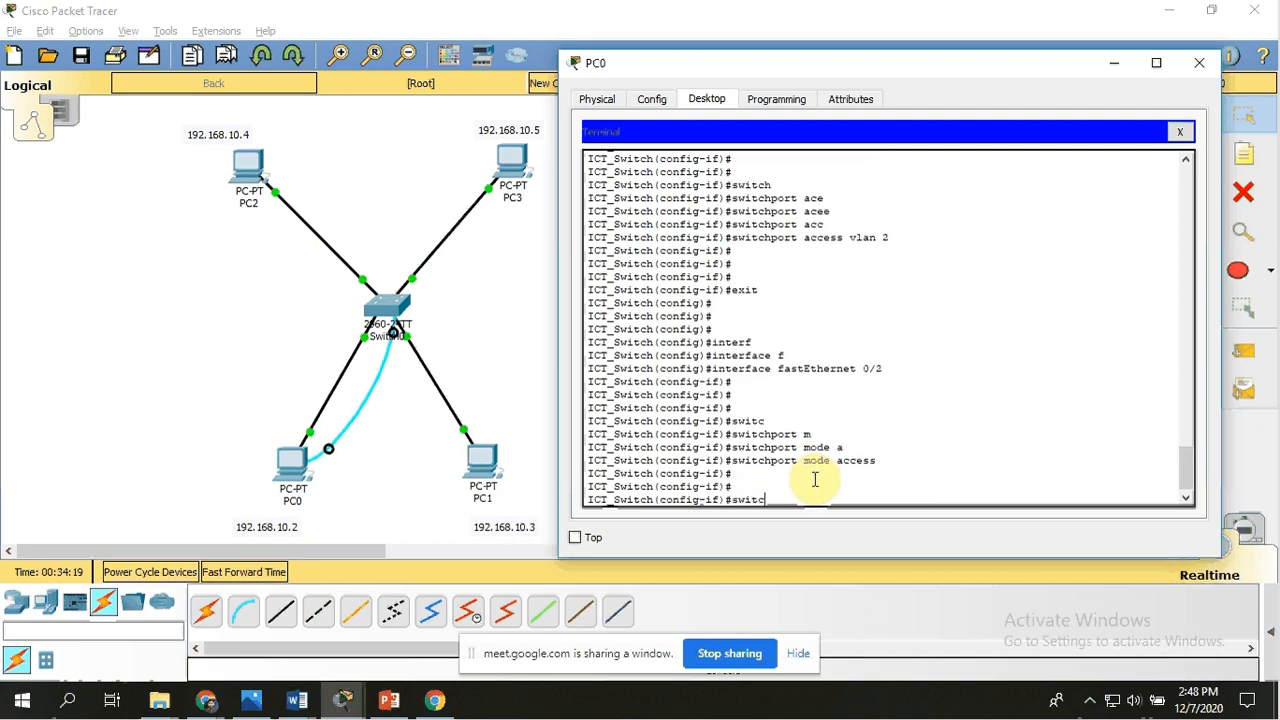
pyautogui.press('Tab')
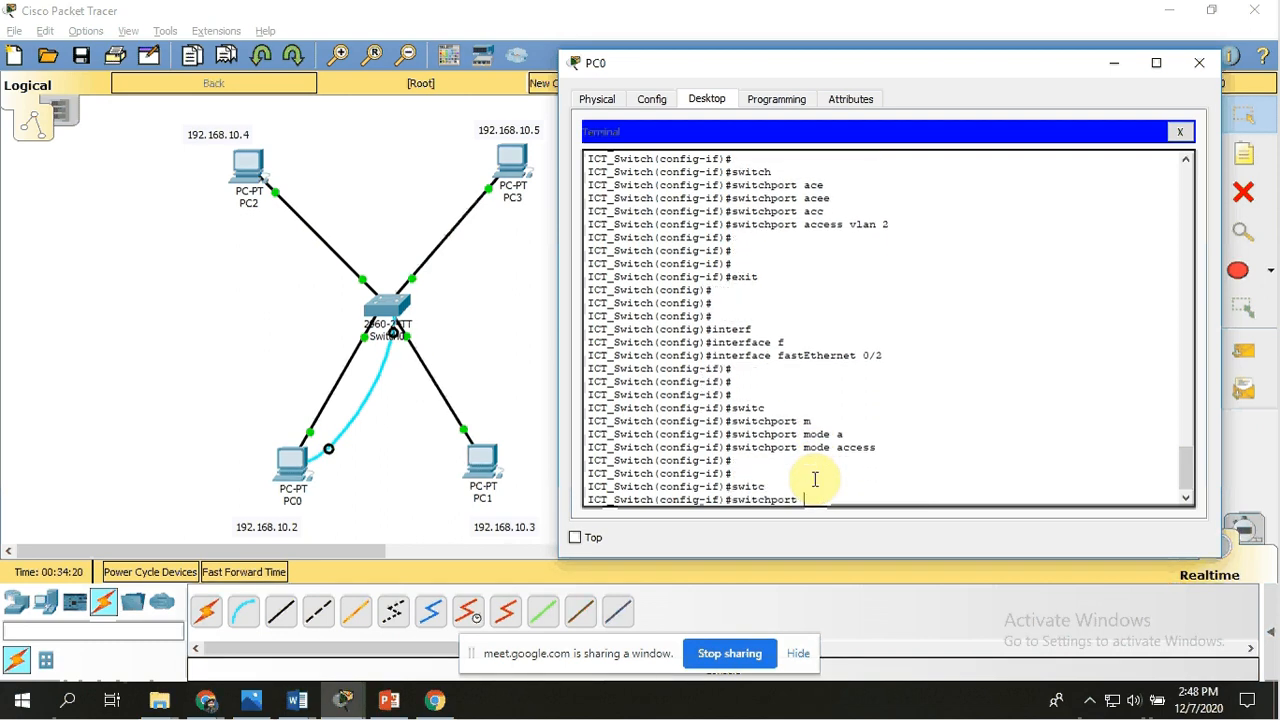
pyautogui.write('a')
pyautogui.press('Tab')
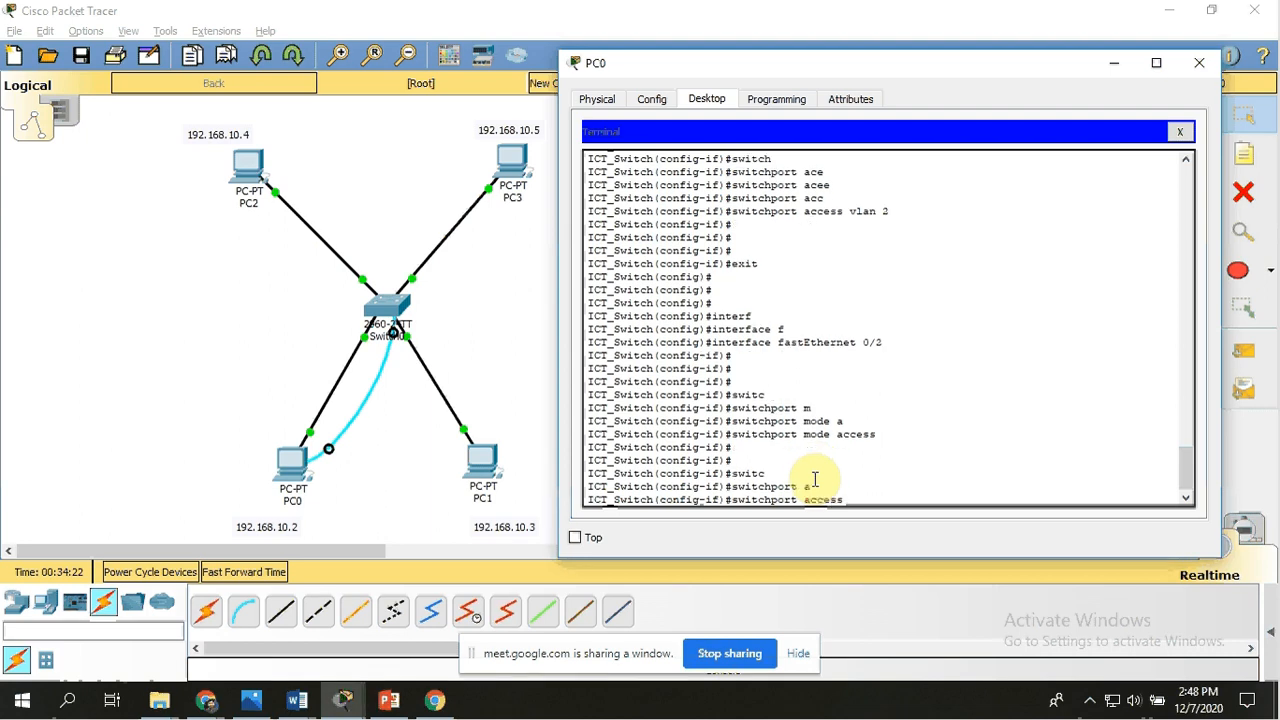
pyautogui.write('v')
pyautogui.press('Tab')
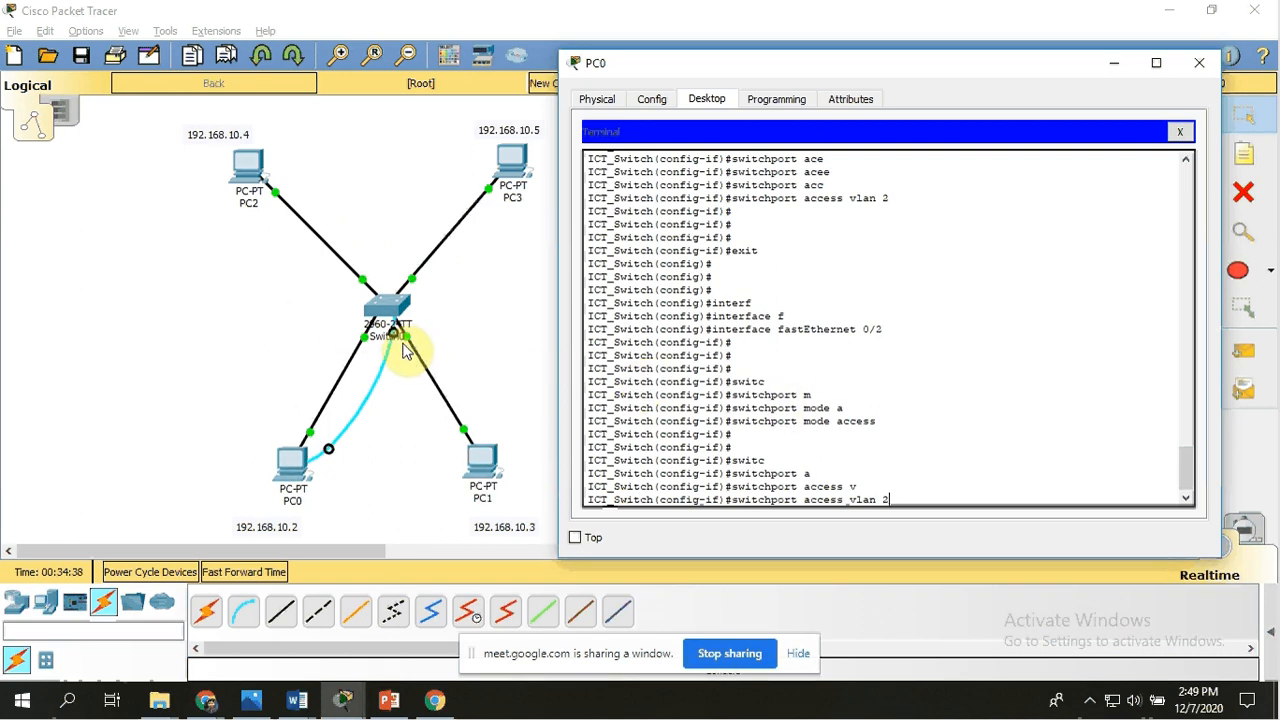
pyautogui.press('Return')
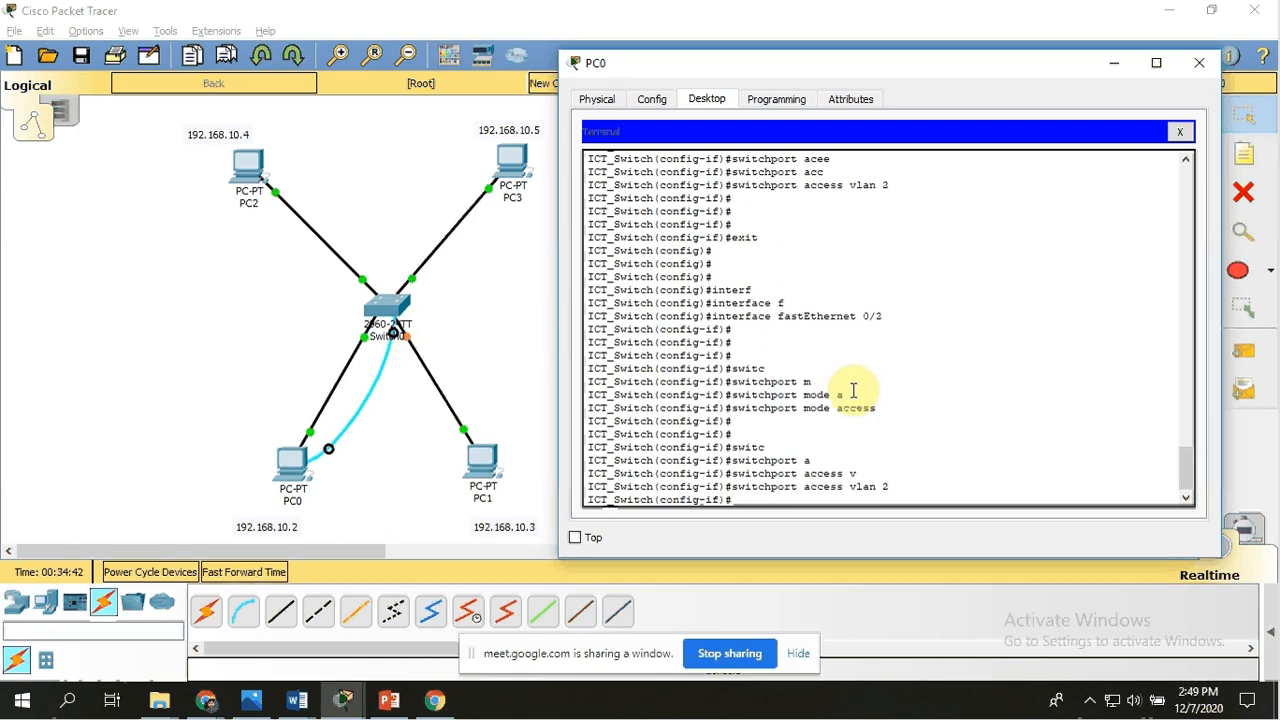
# Exit interface configuration for FastEthernet 0/2 and global configuration mode to return to the privileged ICT_Switch# prompt.
pyautogui.write('exit')
pyautogui.press('Return')
pyautogui.press('Return')
pyautogui.press('Return')
pyautogui.press('Return')
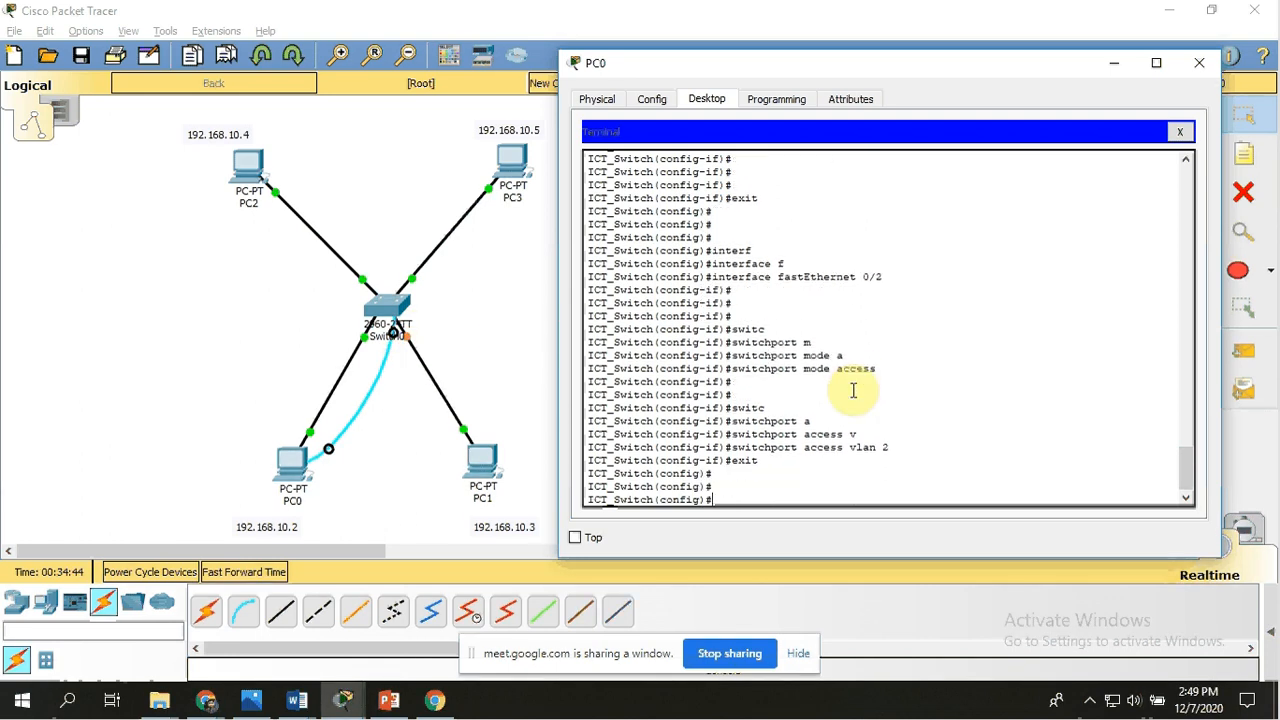
pyautogui.write('exit')
pyautogui.press('Return')
pyautogui.press('Return')
pyautogui.press('Return')
pyautogui.press('Return')
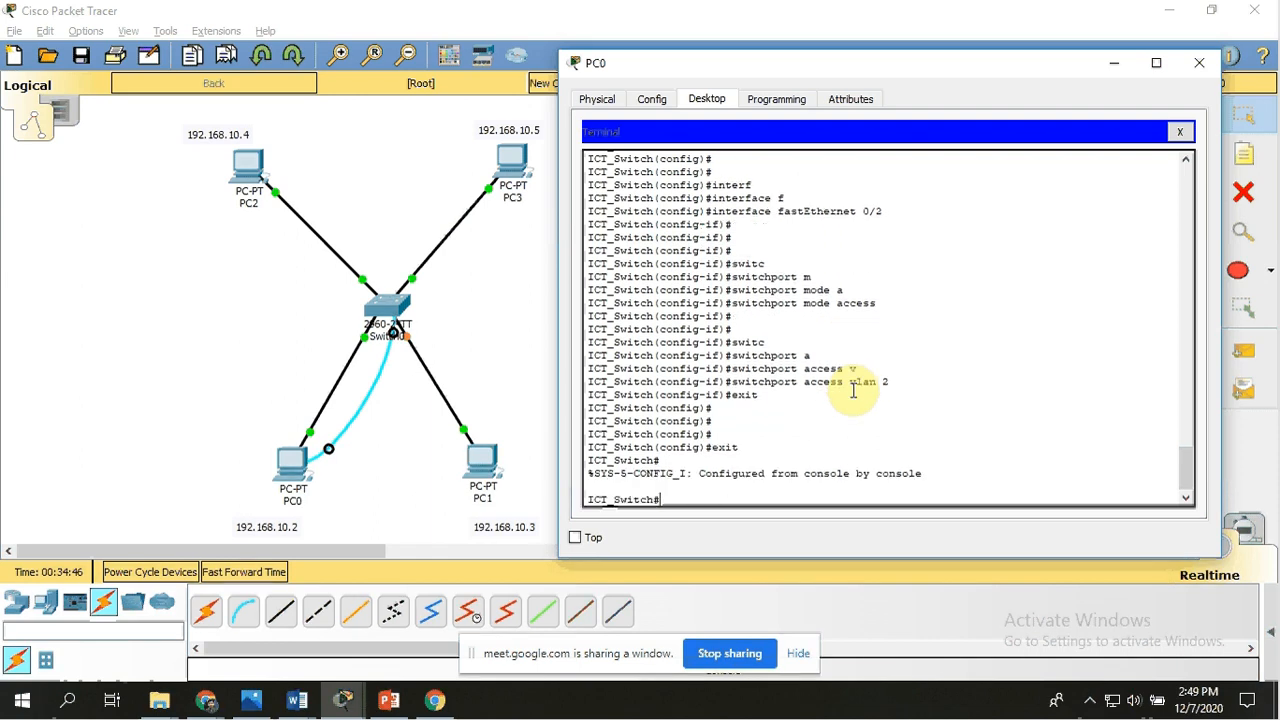
pyautogui.write('vlan')
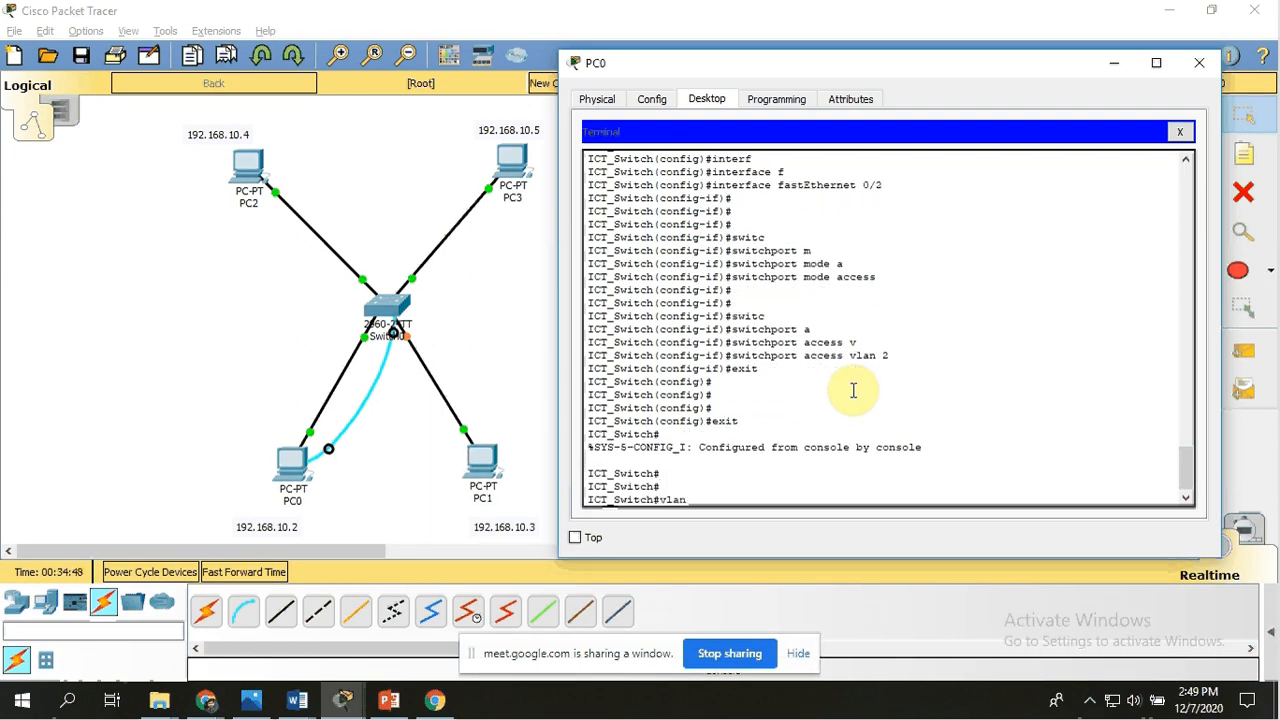
pyautogui.write(' database')
pyautogui.press('Return')
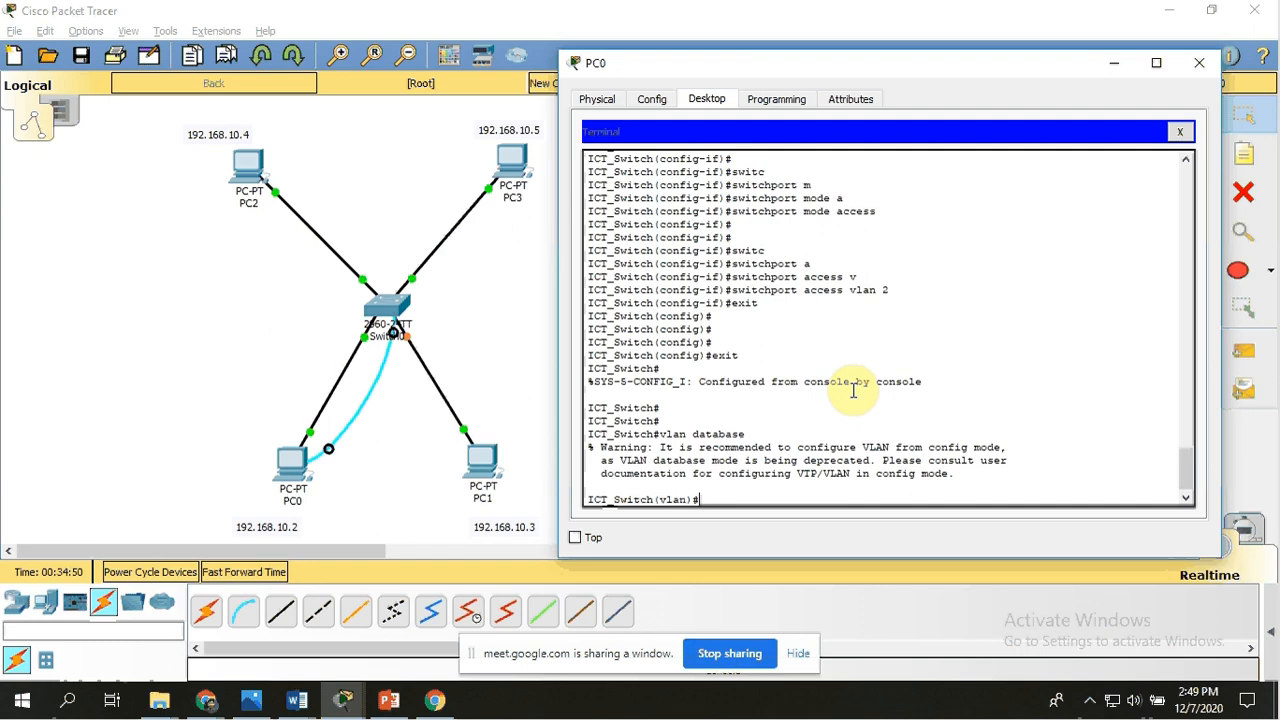
pyautogui.press('Return')
pyautogui.press('Return')
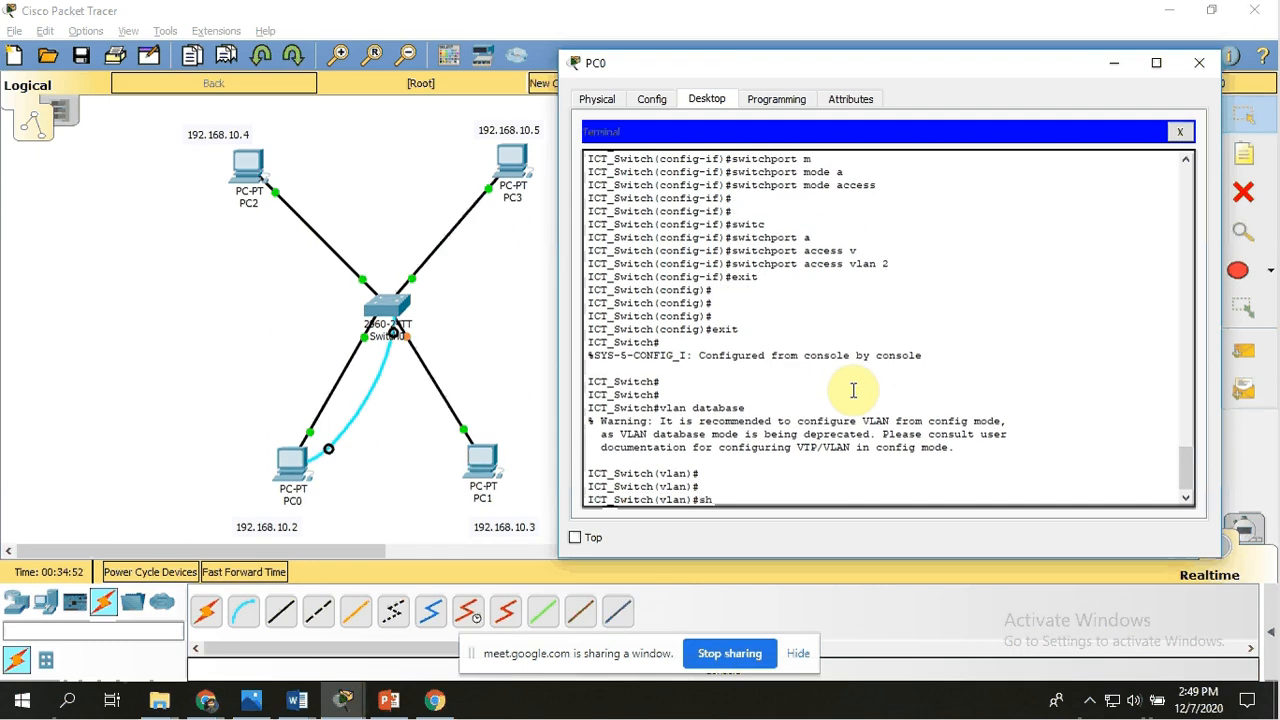
pyautogui.press('BackSpace')
pyautogui.write('exit')
pyautogui.press('Return')
pyautogui.press('Return')
pyautogui.press('Return')
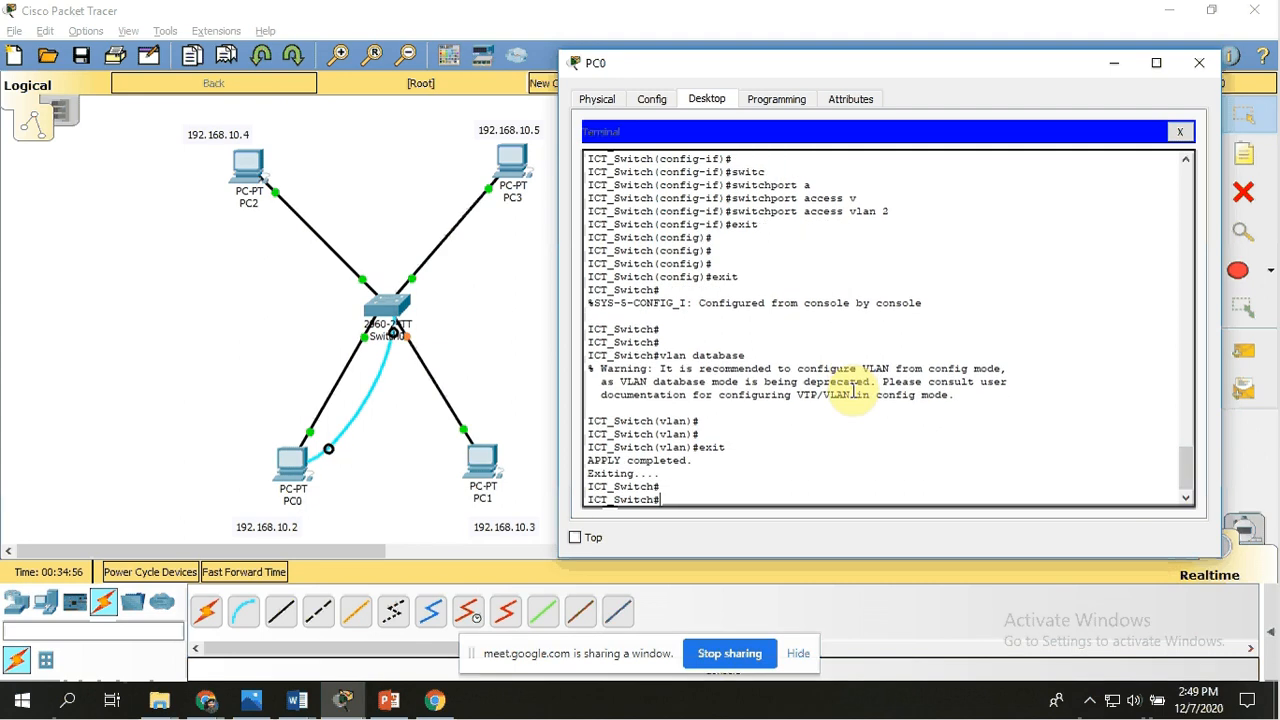
# Show the switch's VLAN listing with sh vlan and examine the ports assigned to VLAN0002 against the topology.
pyautogui.write('sh vla')
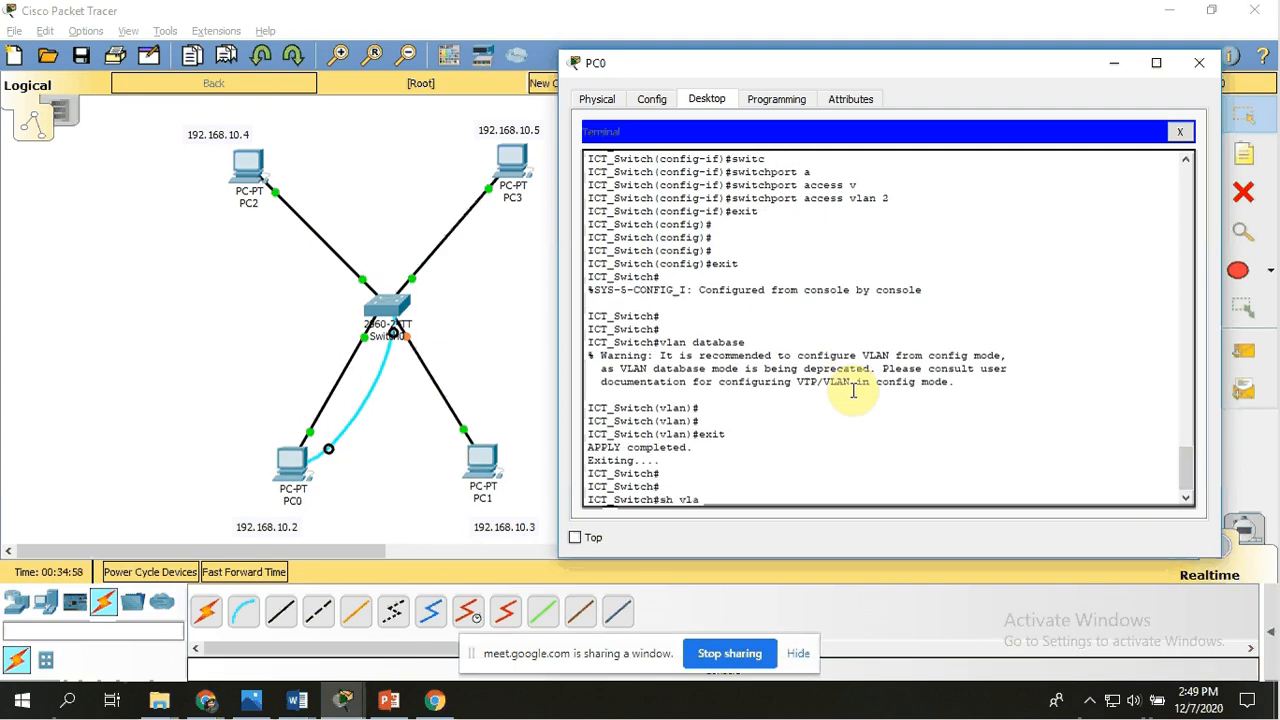
pyautogui.write('n')
pyautogui.press('Return')
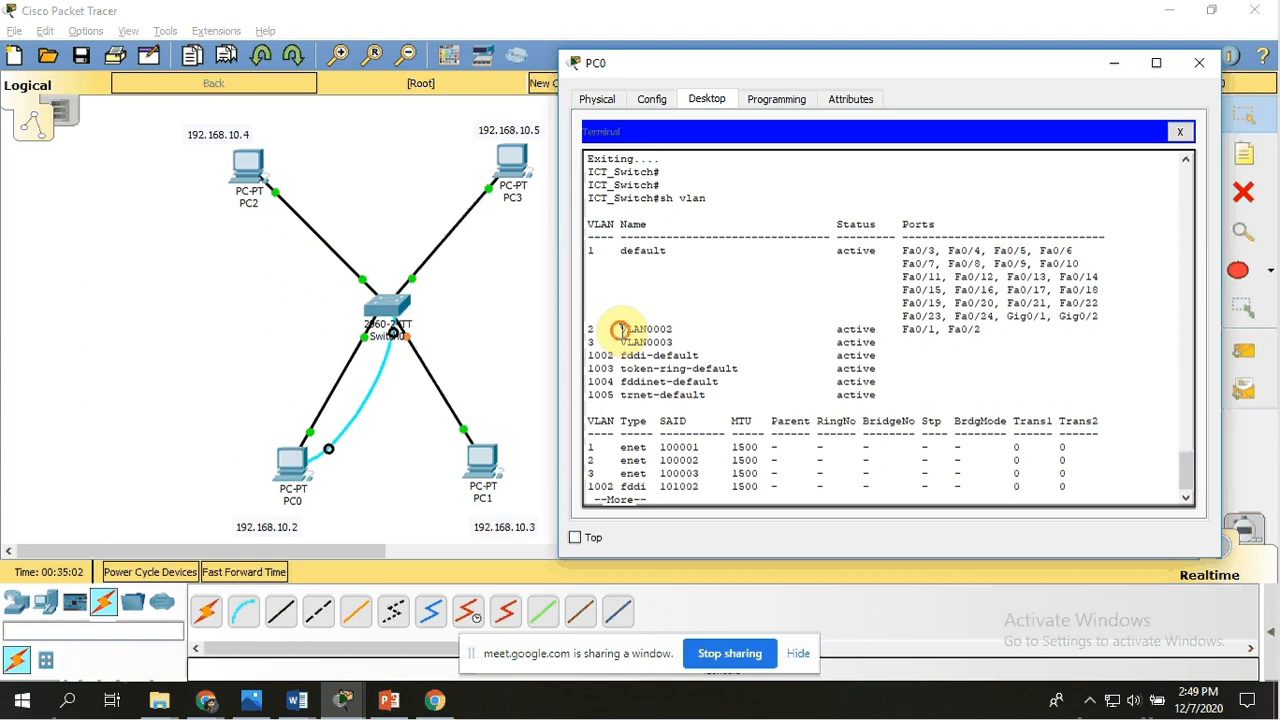
pyautogui.moveTo(621, 330); pyautogui.dragTo(674, 335)
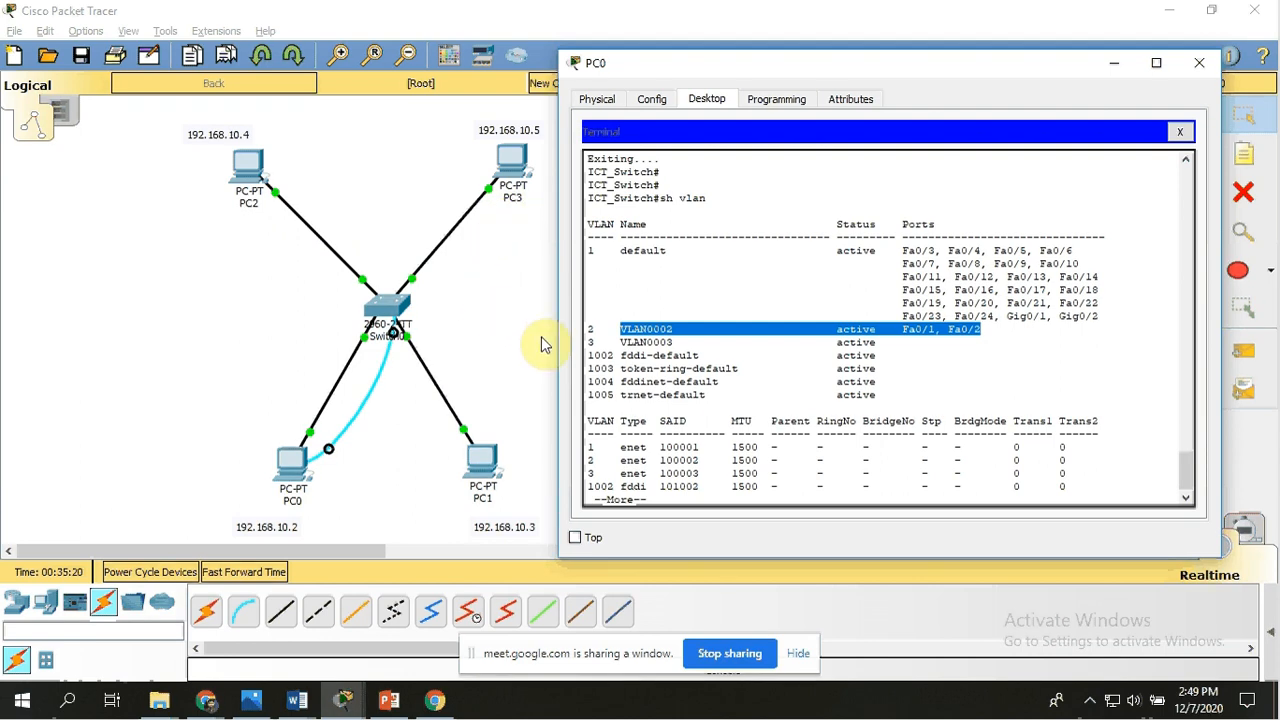
pyautogui.click(485, 388)
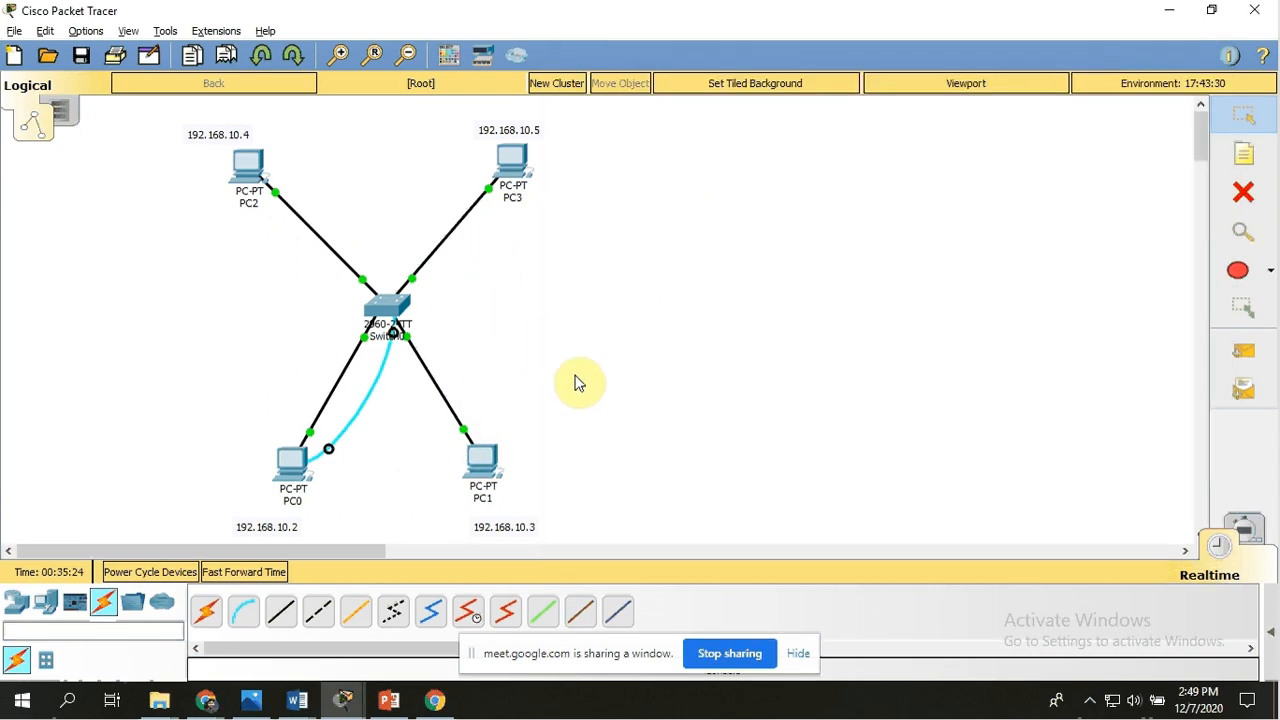
pyautogui.hotkey('alt', 'Tab')
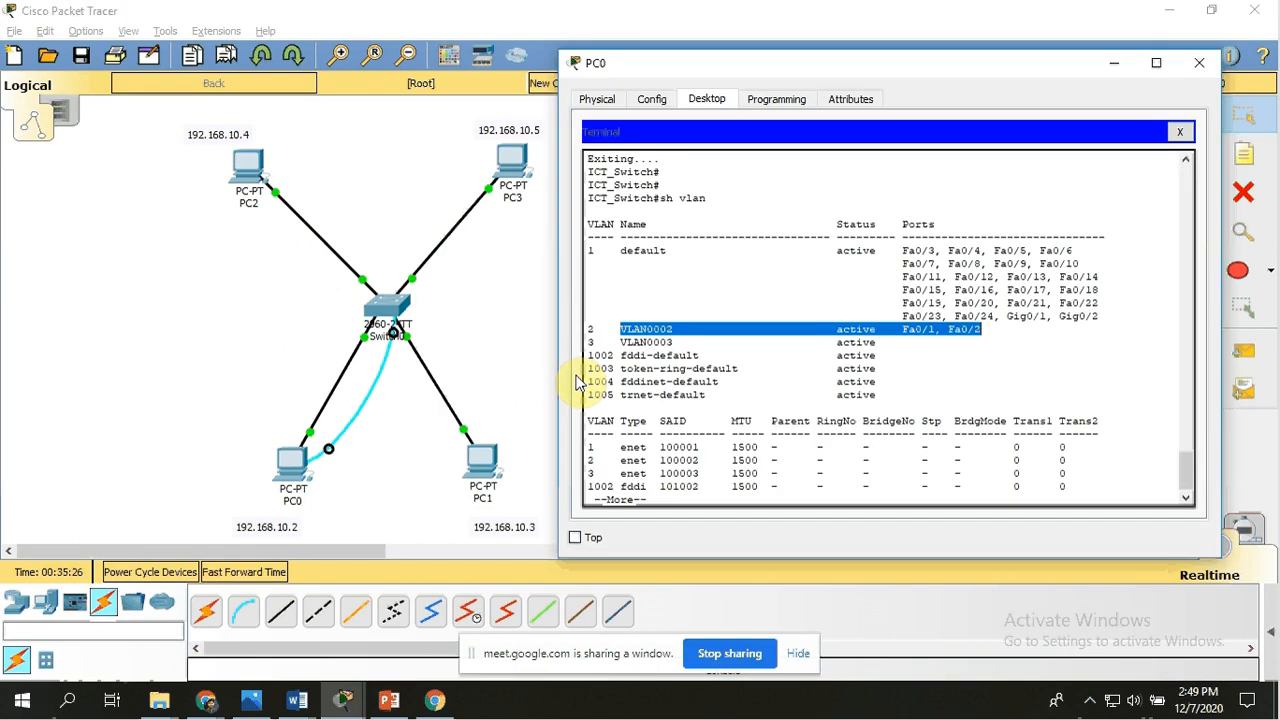
# Page through the rest of the VLAN listing until the privileged ICT_Switch# prompt returns.
pyautogui.click(740, 418)
pyautogui.press('Return')
pyautogui.press('Return')
pyautogui.press('Return')
pyautogui.press('Return')
pyautogui.press('Return')
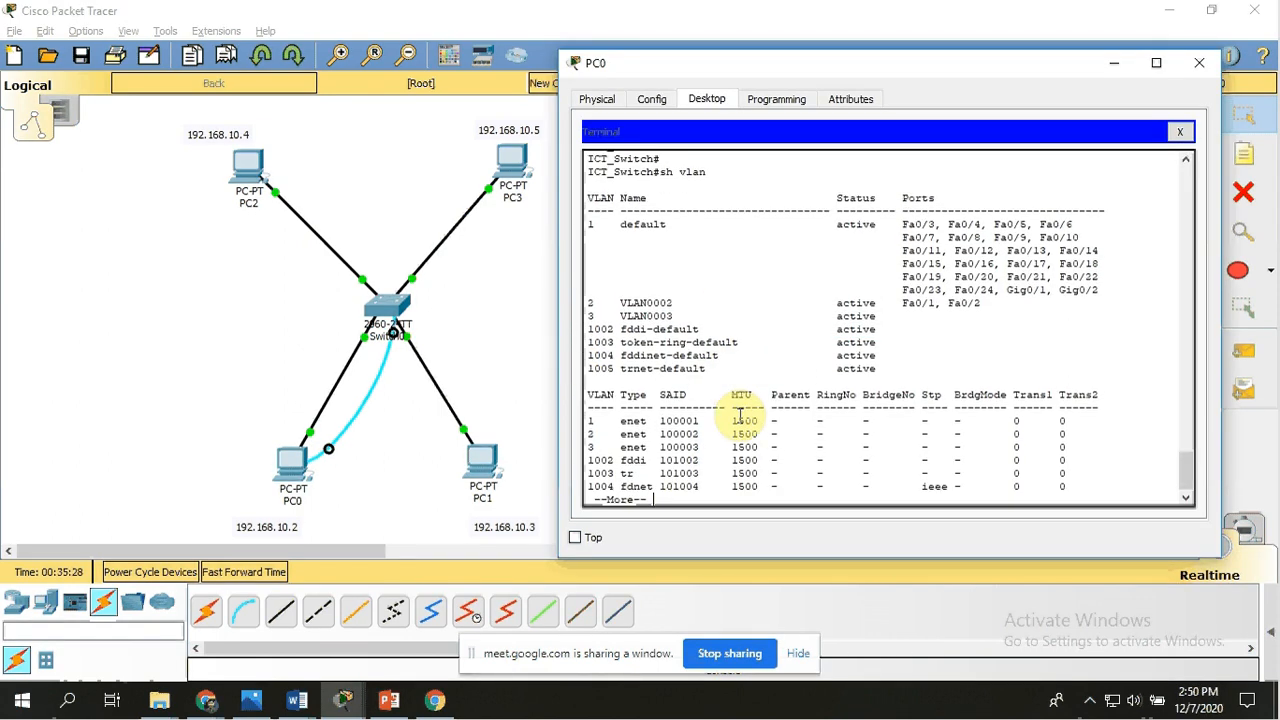
pyautogui.press('Return')
pyautogui.press('Return')
pyautogui.press('Return')
pyautogui.press('Return')
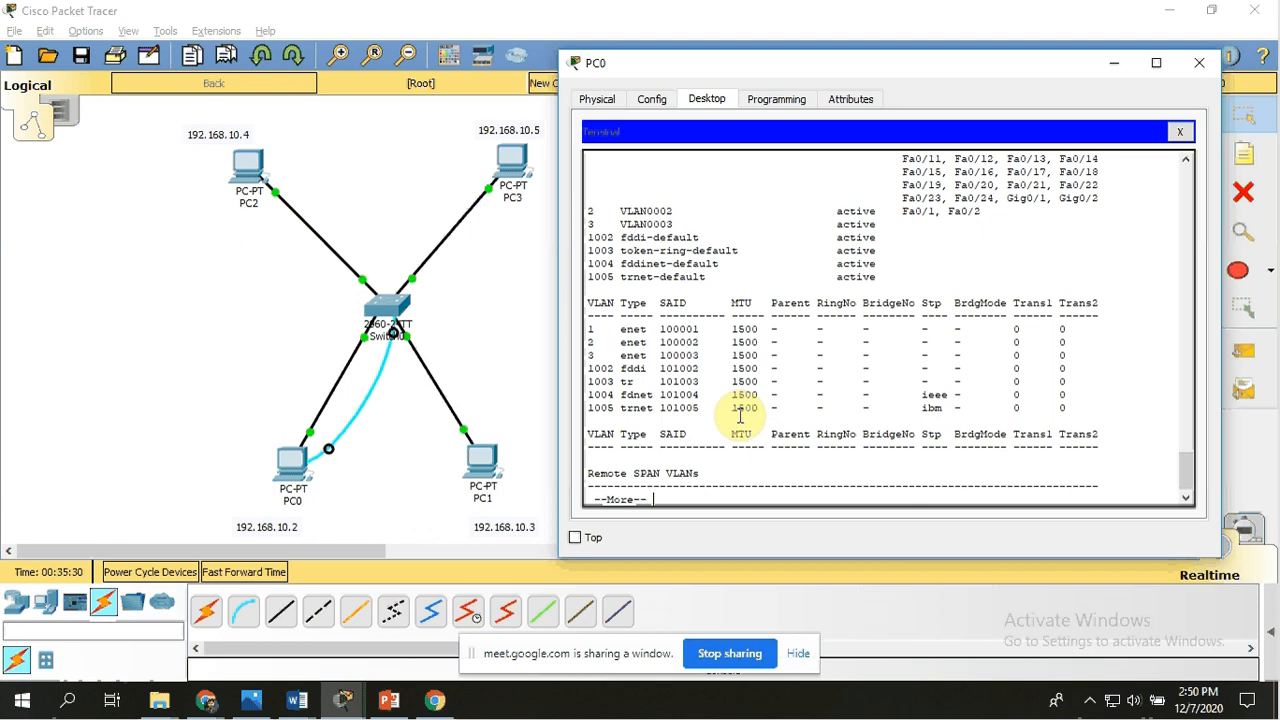
pyautogui.press('Return')
pyautogui.press('Return')
pyautogui.press('Return')
pyautogui.press('Return')
pyautogui.press('Return')
pyautogui.press('Return')
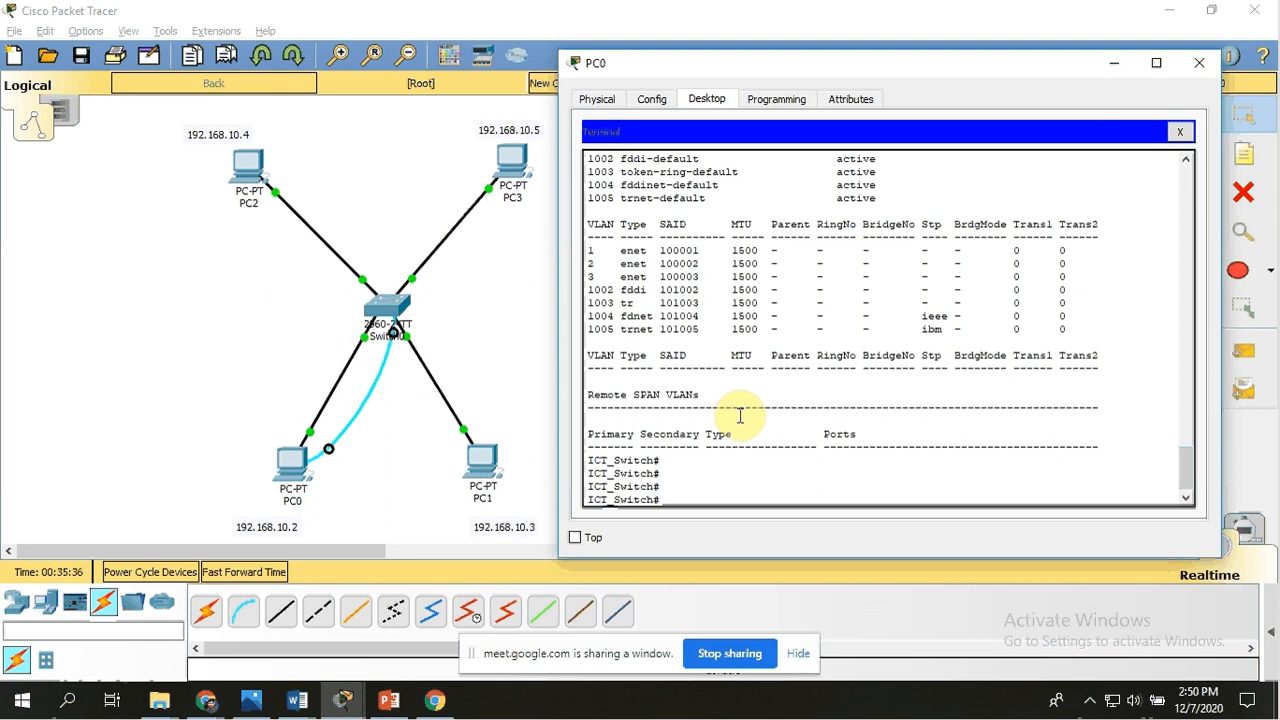
# Enter global configuration mode from the terminal with configure, accepting the default terminal source.
pyautogui.write('conf')
pyautogui.write('i')
pyautogui.press('Tab')
pyautogui.press('Return')
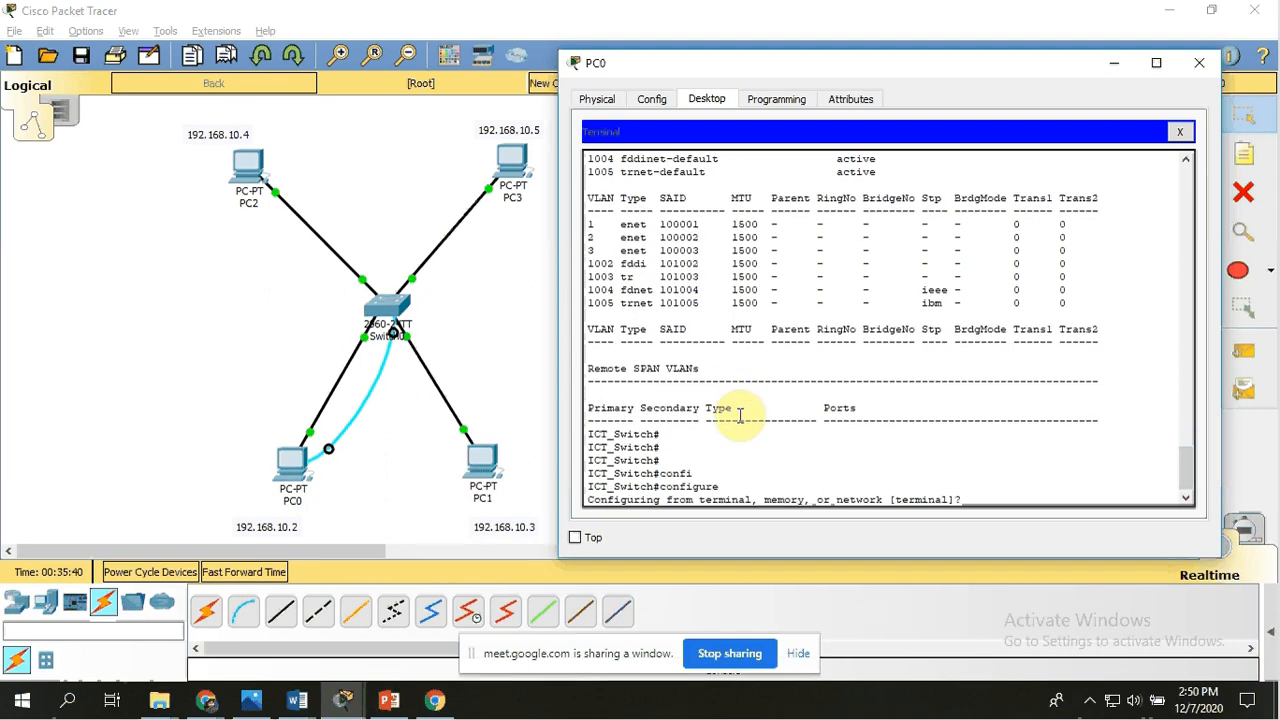
pyautogui.press('Return')
pyautogui.press('Return')
pyautogui.press('Return')
# Enter interface configuration mode for FastEthernet 0/3 with interface fastEthernet 0/3.
pyautogui.write('interf')
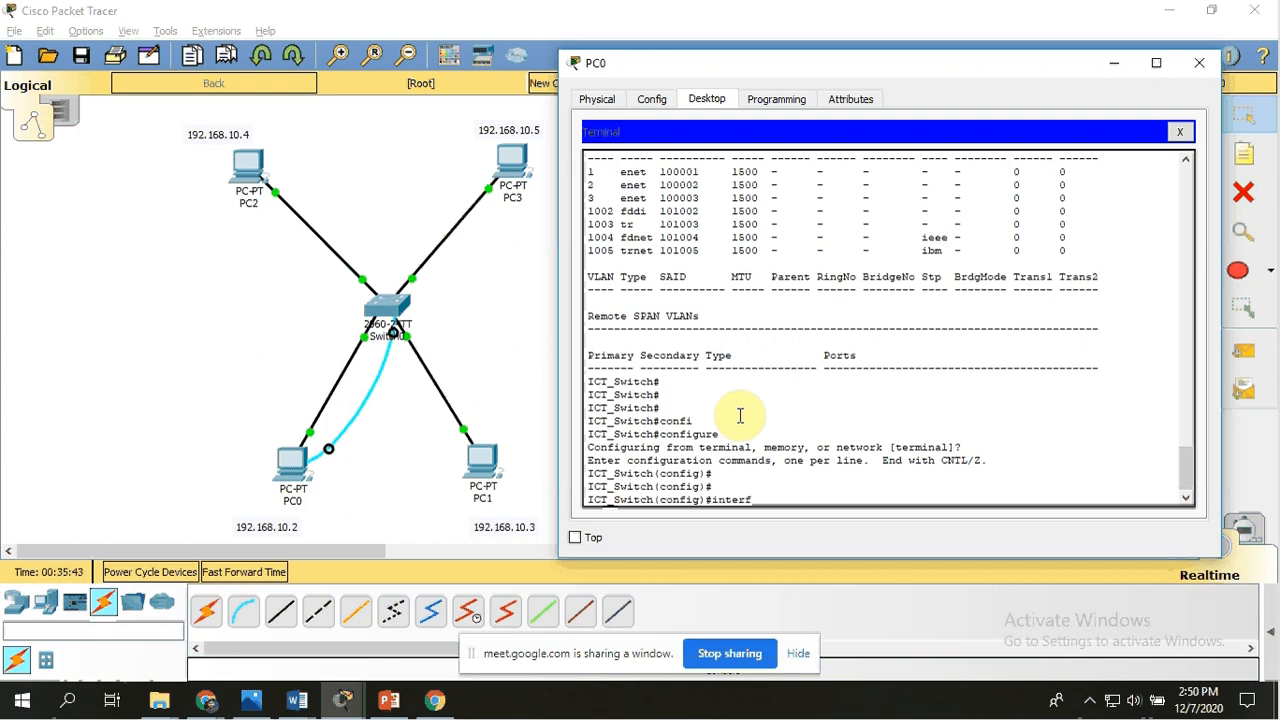
pyautogui.press('Tab')
pyautogui.write('f')
pyautogui.press('Tab')
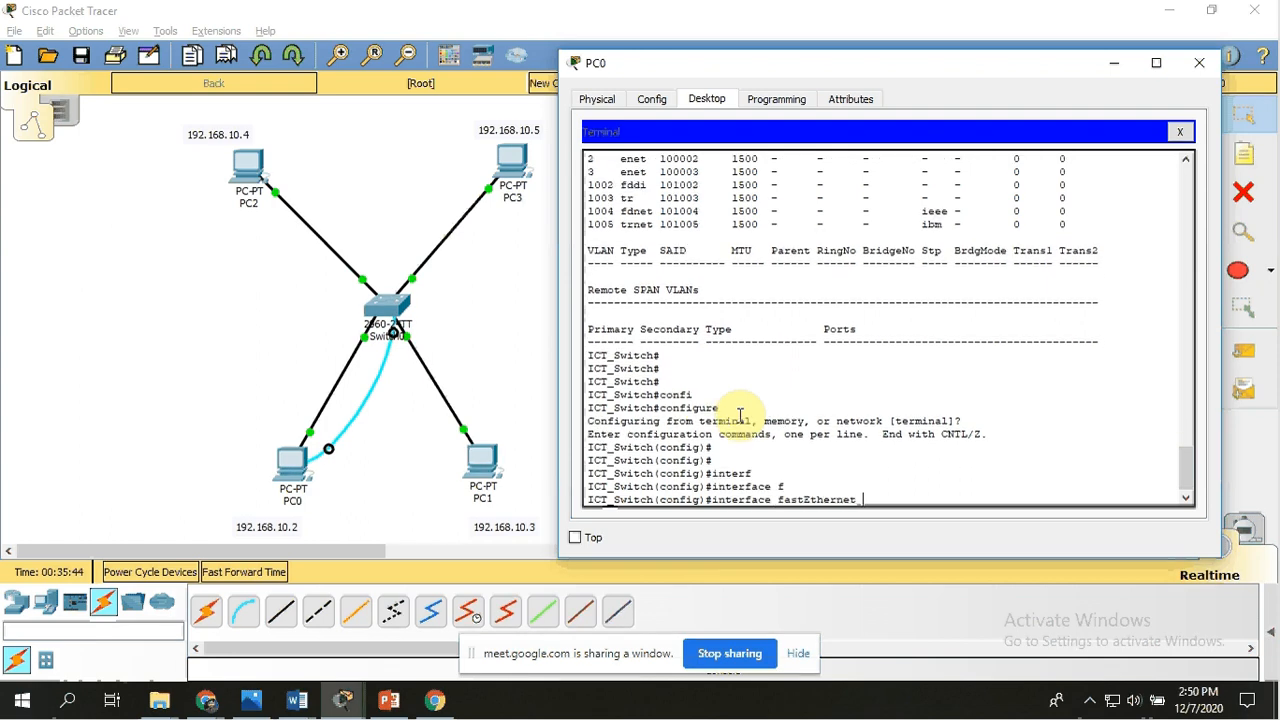
pyautogui.write('0/3')
pyautogui.press('Return')
pyautogui.press('Return')
pyautogui.press('Return')
pyautogui.press('Return')
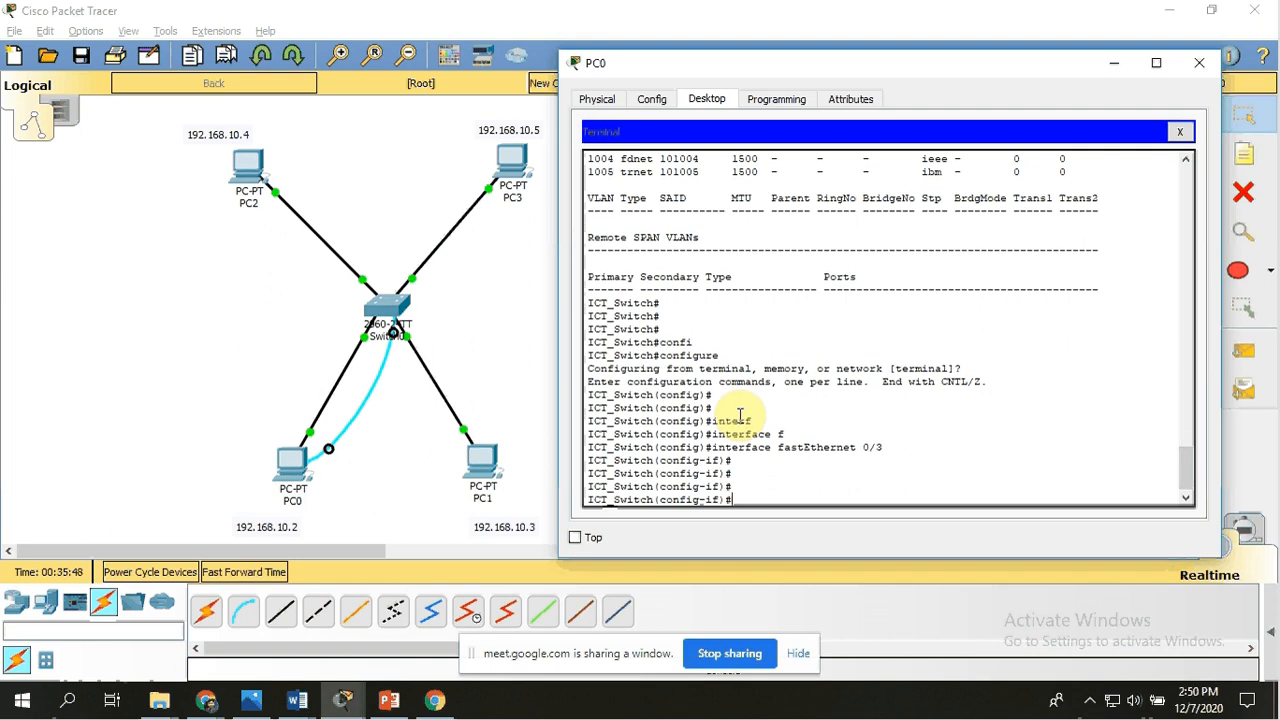
# Set FastEthernet 0/3 to access mode with switchport mode access.
pyautogui.write('switch')
pyautogui.press('Tab')
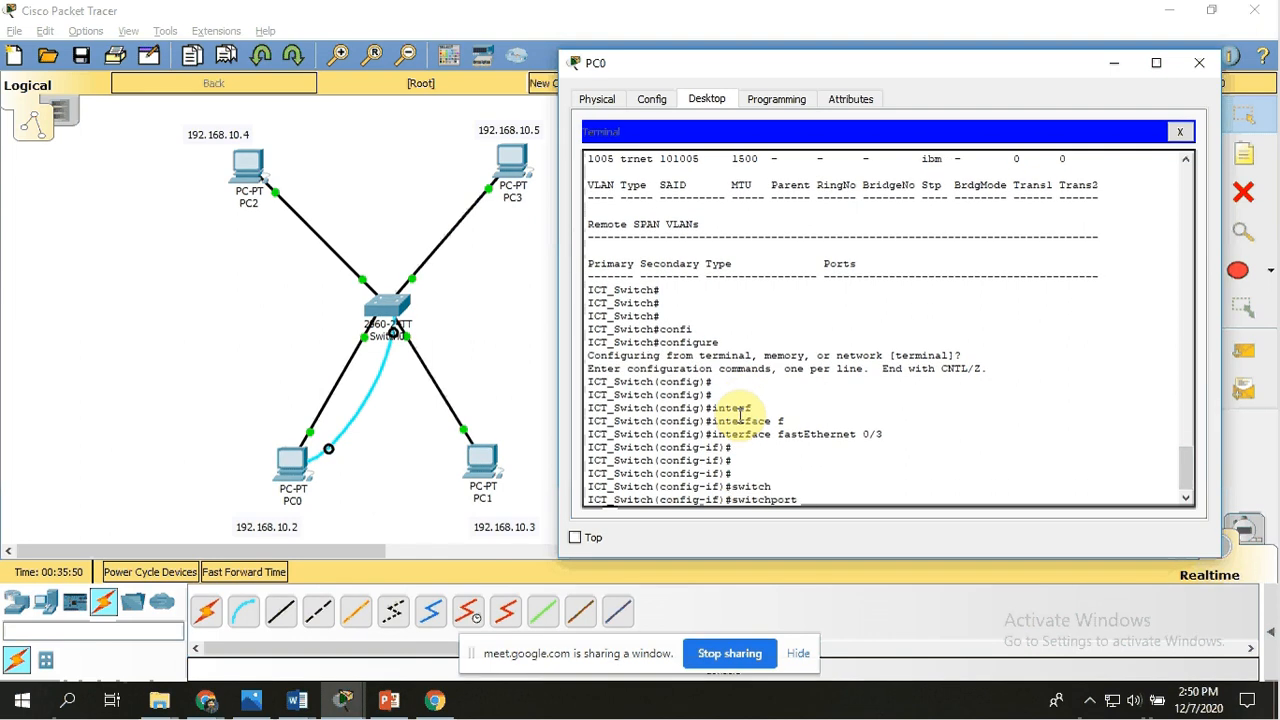
pyautogui.write('m')
pyautogui.press('Tab')
pyautogui.write('a')
pyautogui.press('Tab')
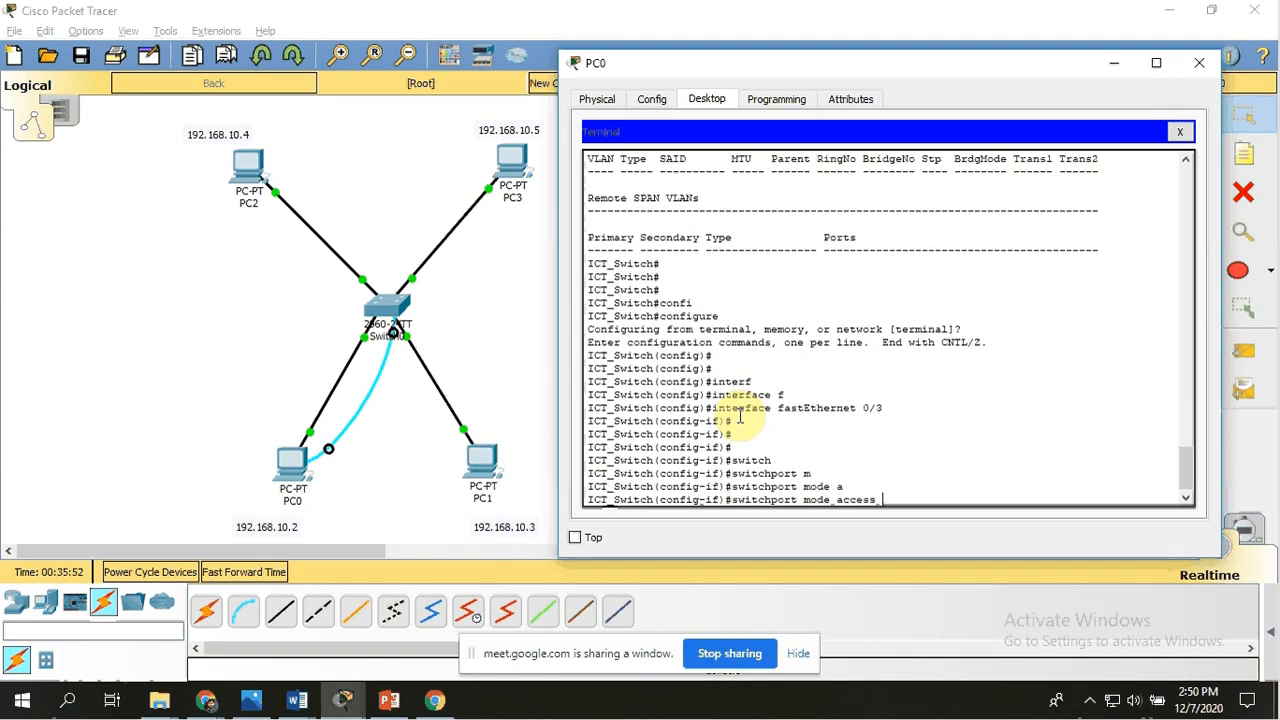
pyautogui.press('Return')
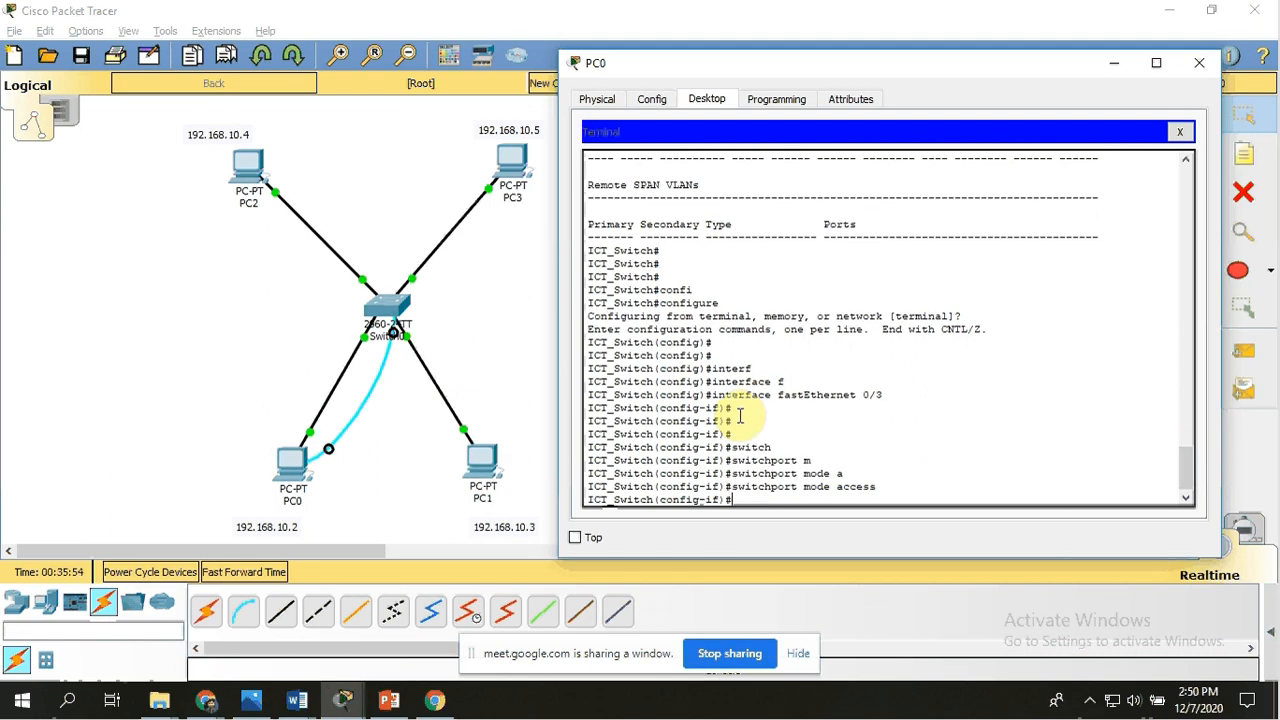
# Assign FastEthernet 0/3 to VLAN 3 with switchport access vlan 3.
pyautogui.write('swi')
pyautogui.press('Tab')
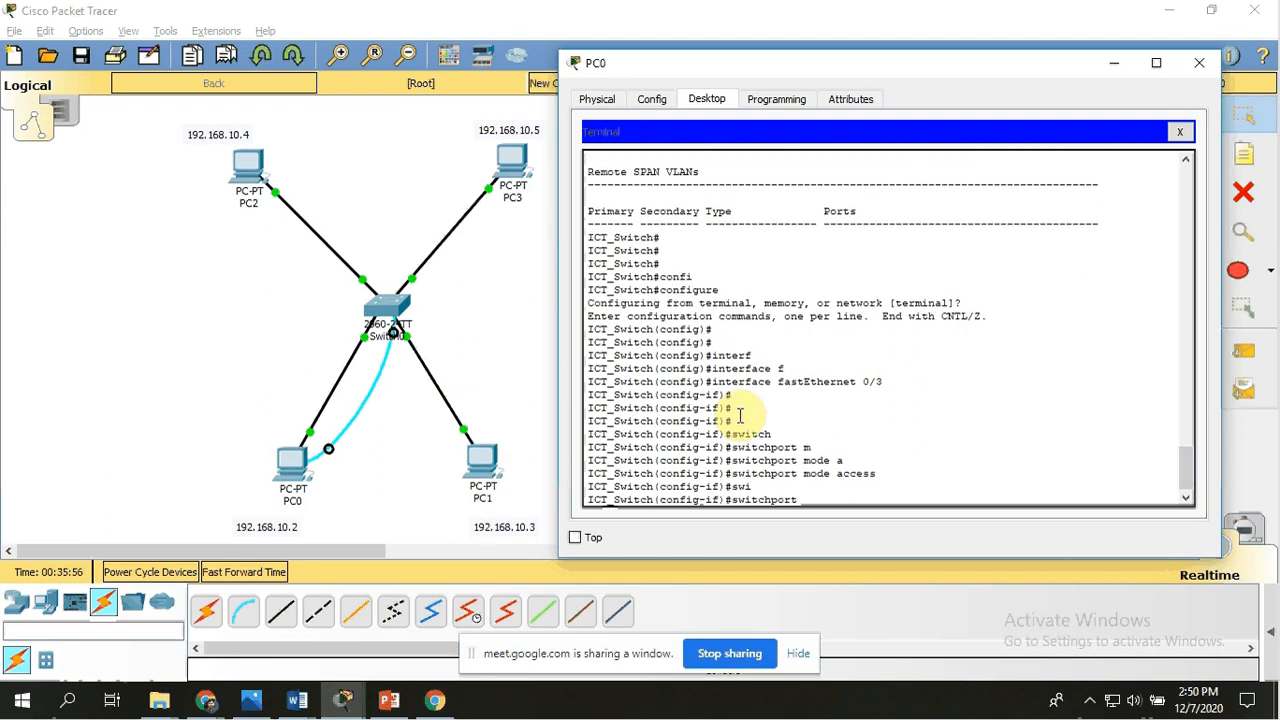
pyautogui.write('a')
pyautogui.press('Tab')
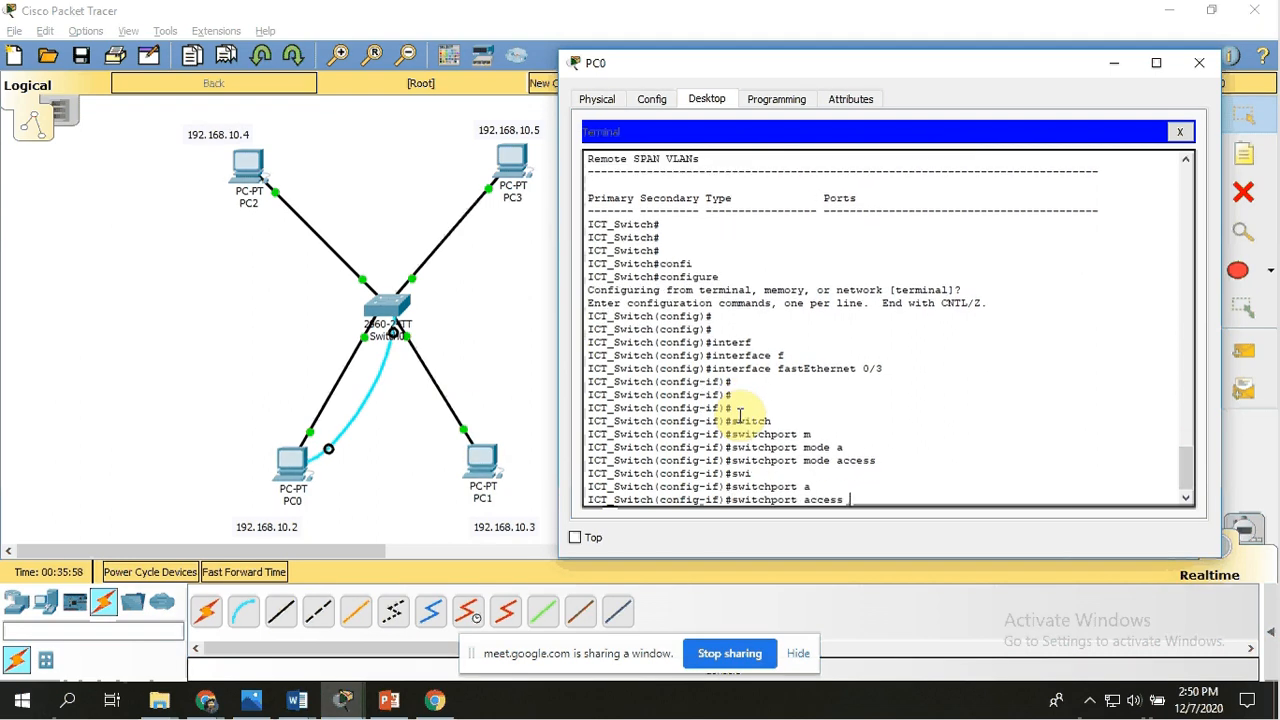
pyautogui.write('vlan 3')
pyautogui.press('Return')
pyautogui.press('Return')
pyautogui.press('Return')
pyautogui.press('Return')
# Leave the FastEthernet 0/3 interface configuration mode with exit, returning to global configuration mode.
pyautogui.write('ex')
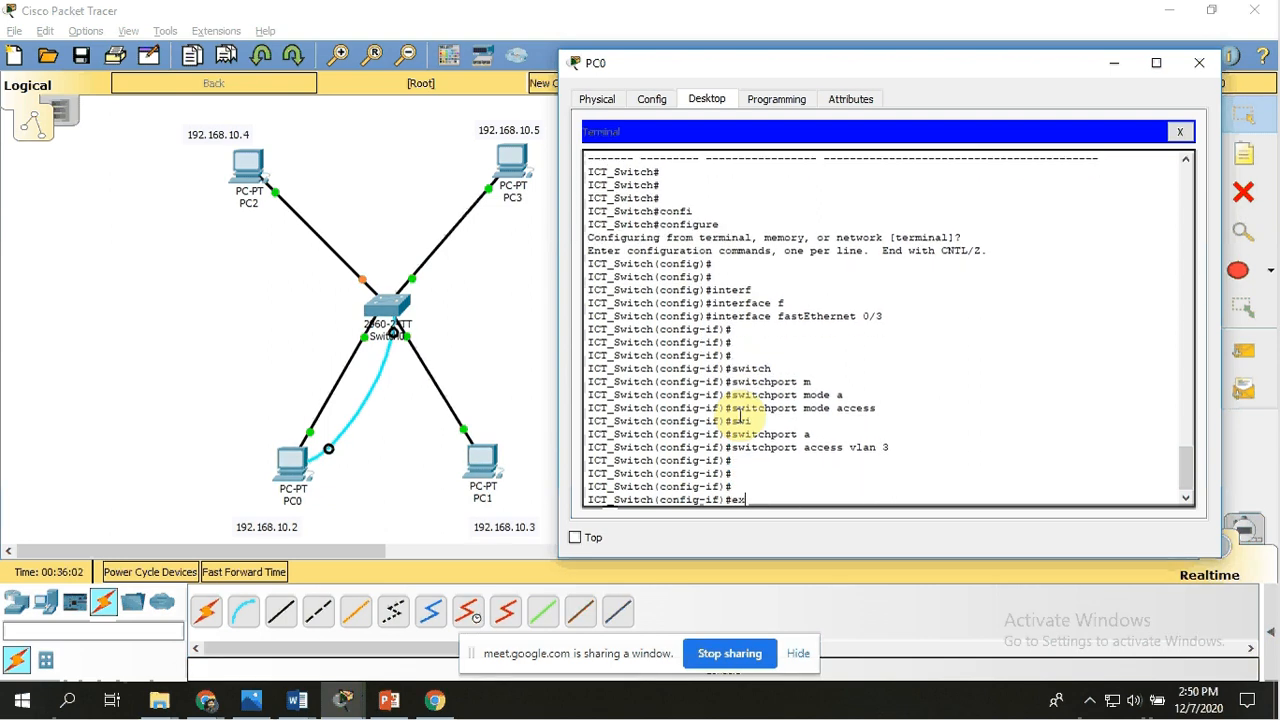
pyautogui.write('it')
pyautogui.press('Return')
pyautogui.press('Return')
pyautogui.press('Return')
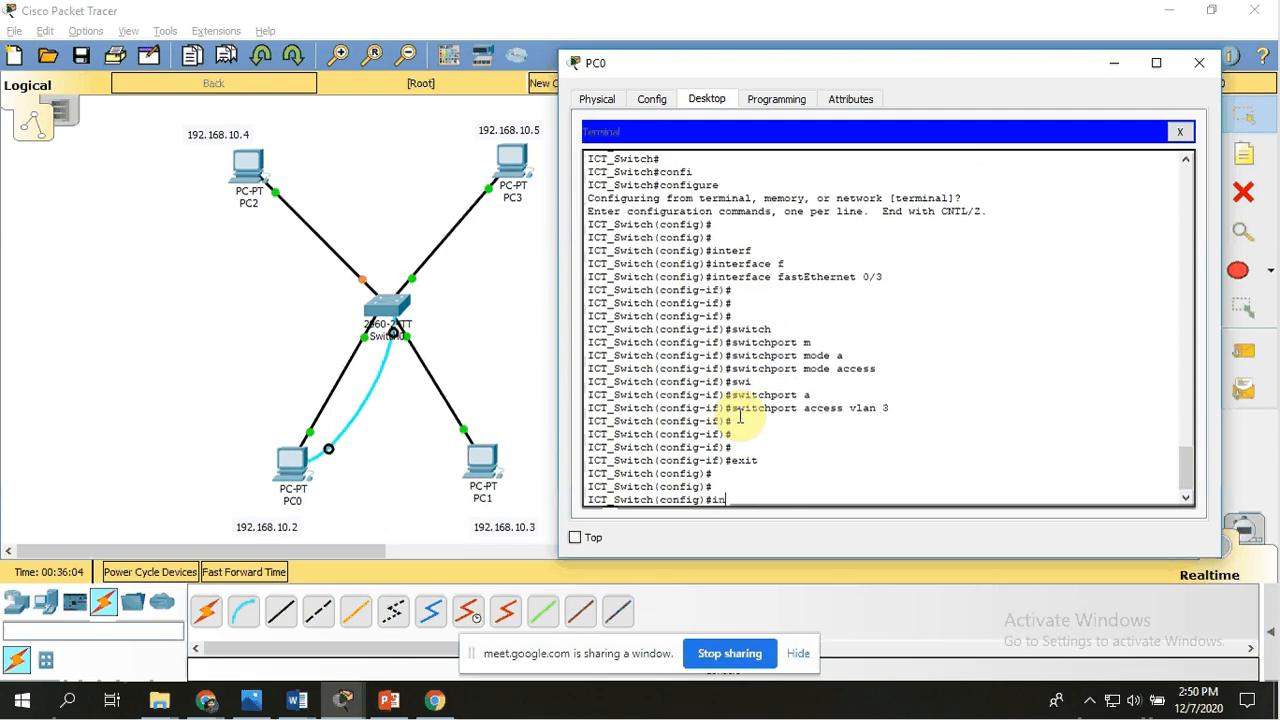
# Enter interface configuration mode for FastEthernet 0/4 with interface fastEthernet 0/4.
pyautogui.write('terfac')
pyautogui.press('Tab')
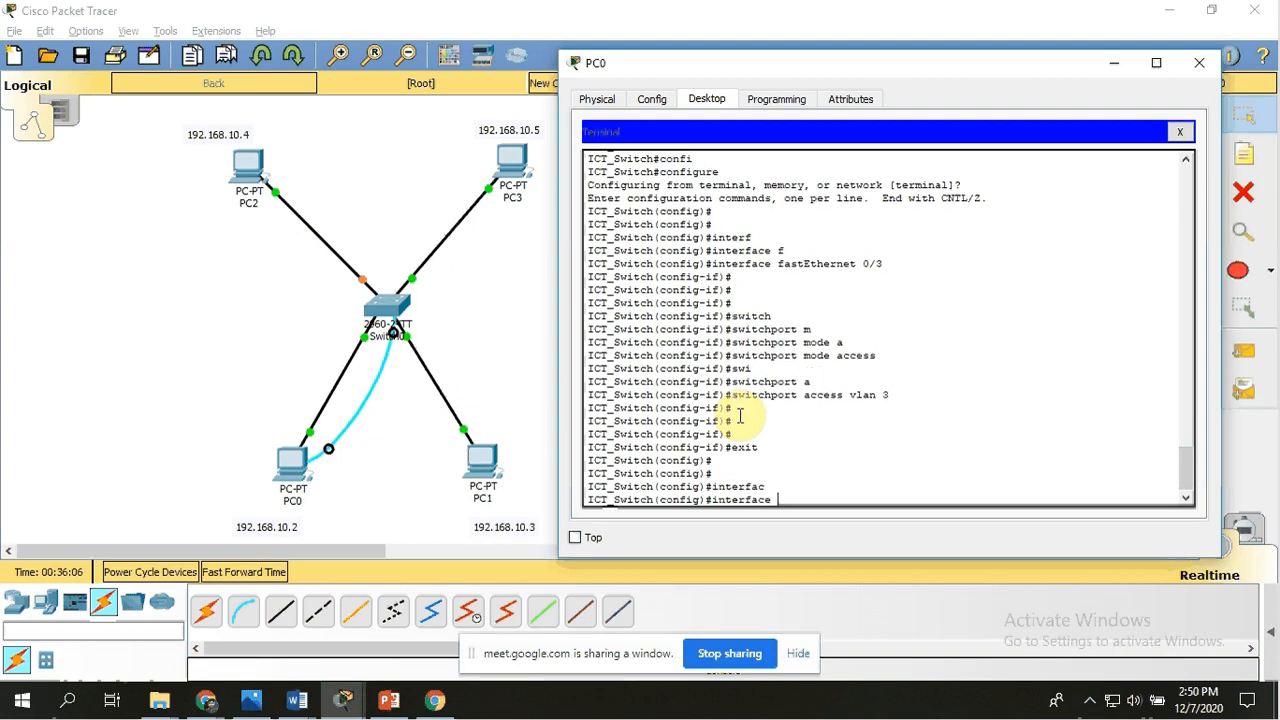
pyautogui.write('f`')
pyautogui.press('Tab')
pyautogui.press('BackSpace')
pyautogui.press('Tab')
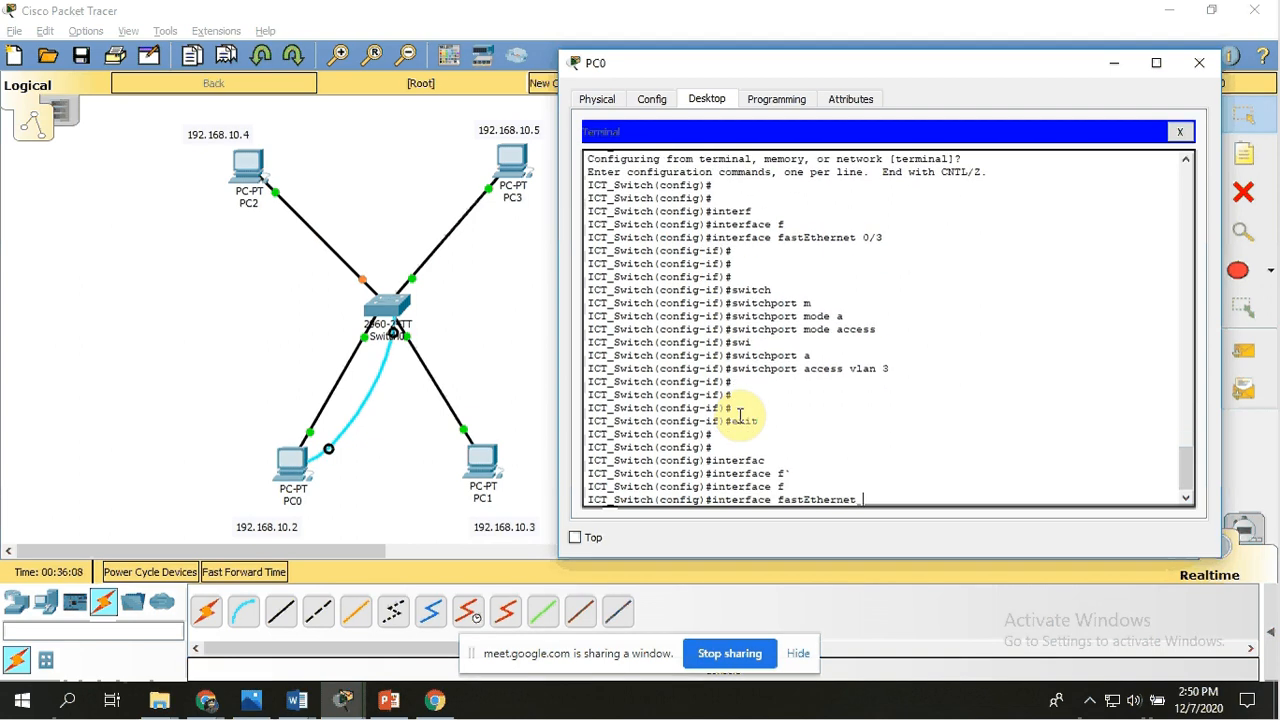
pyautogui.write('0/4')
pyautogui.press('Return')
pyautogui.press('Return')
pyautogui.press('Return')
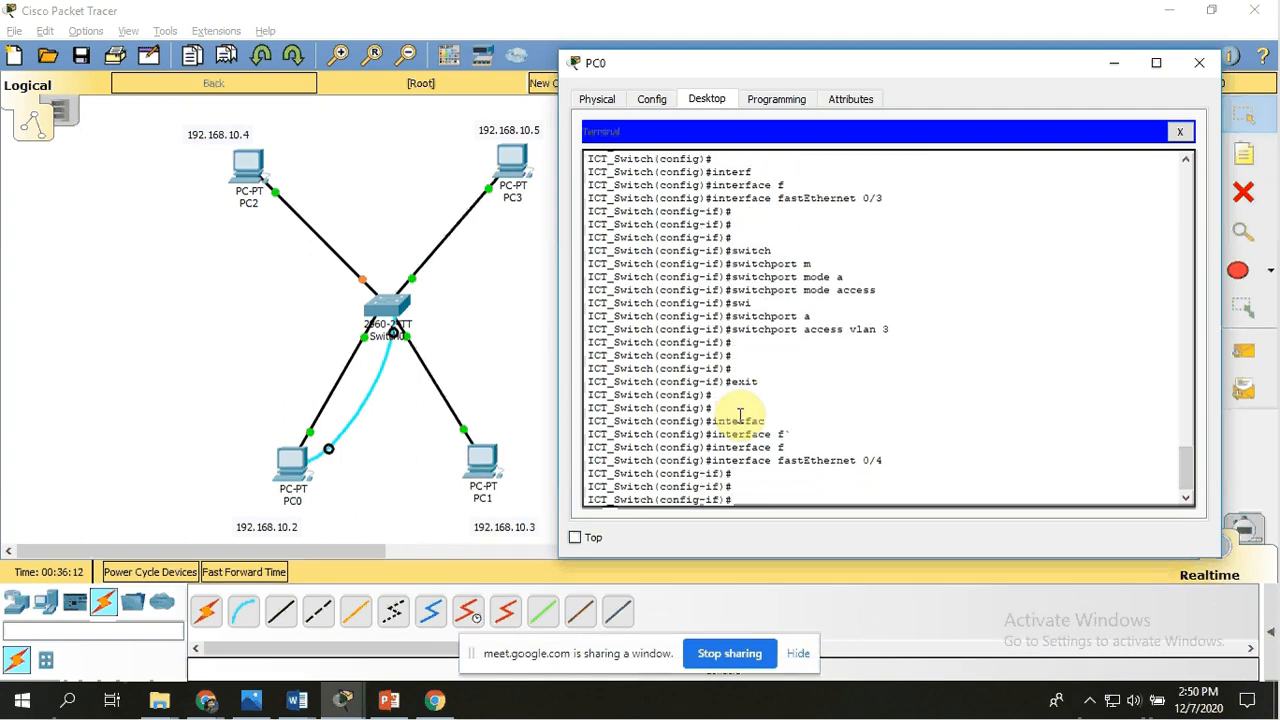
# Set FastEthernet 0/4 to access mode with switchport mode access.
pyautogui.write('switc')
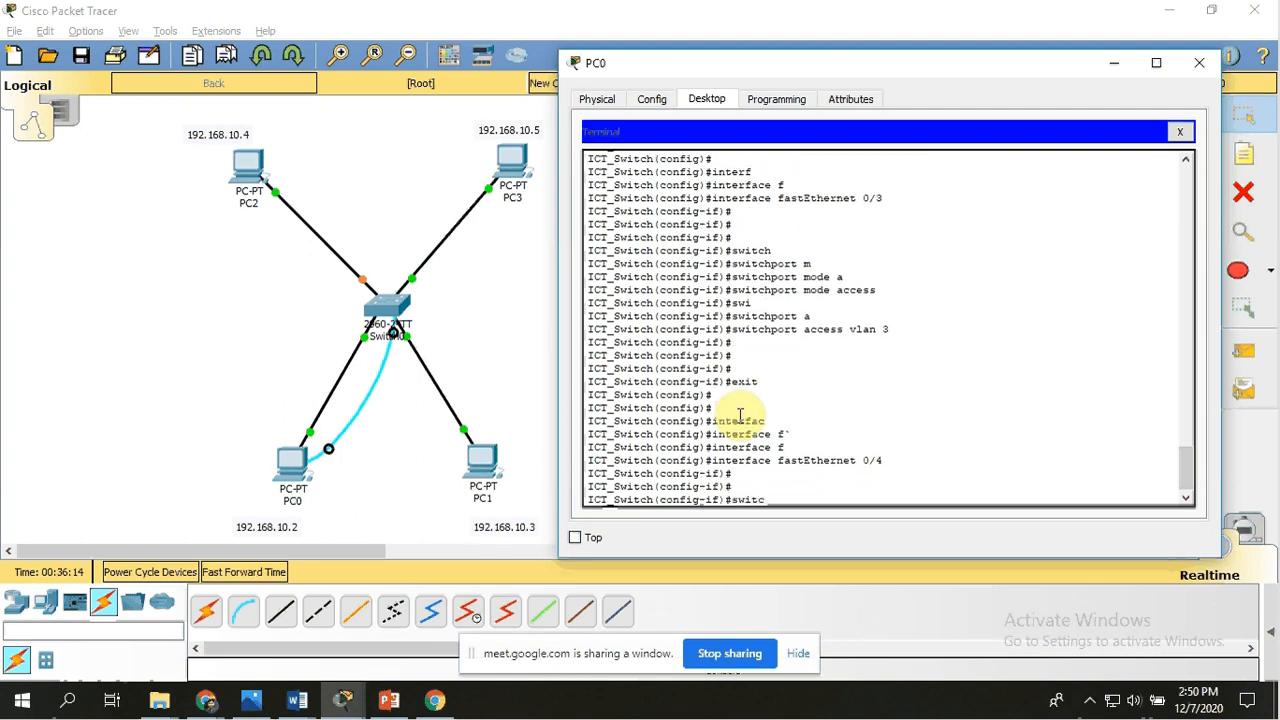
pyautogui.write('h')
pyautogui.press('Tab')
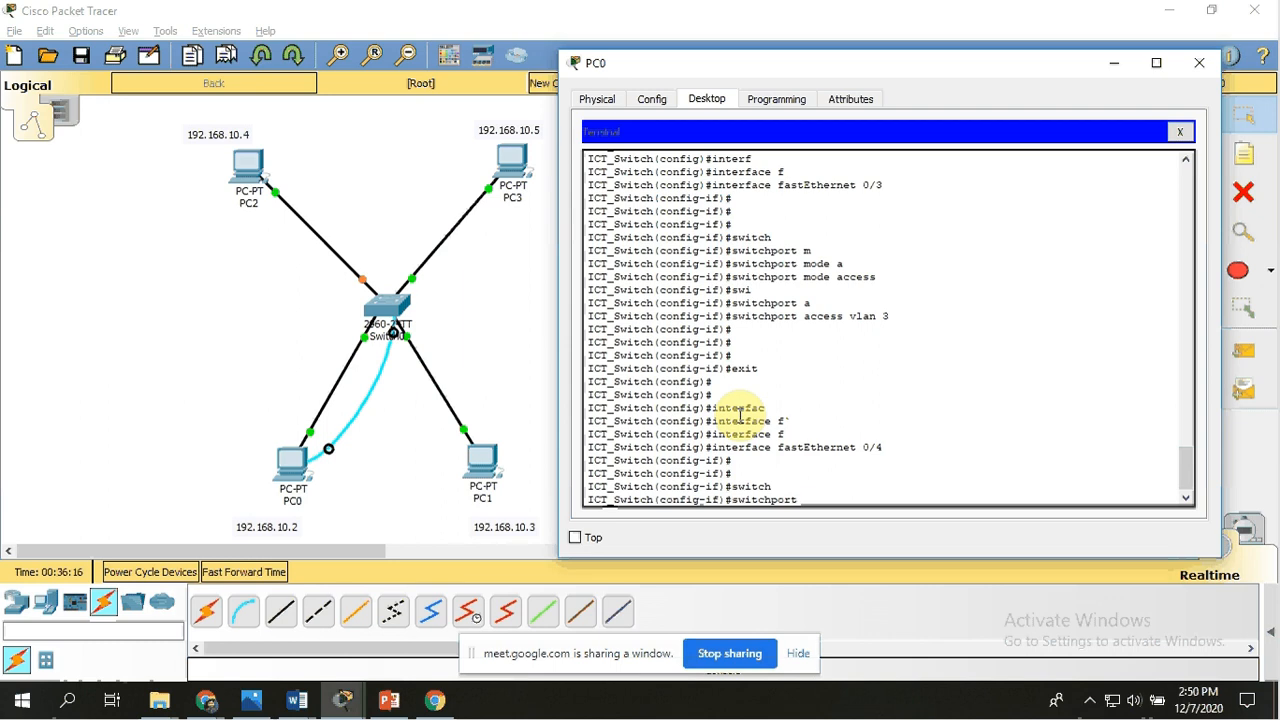
pyautogui.write('m')
pyautogui.press('Tab')
pyautogui.write('a')
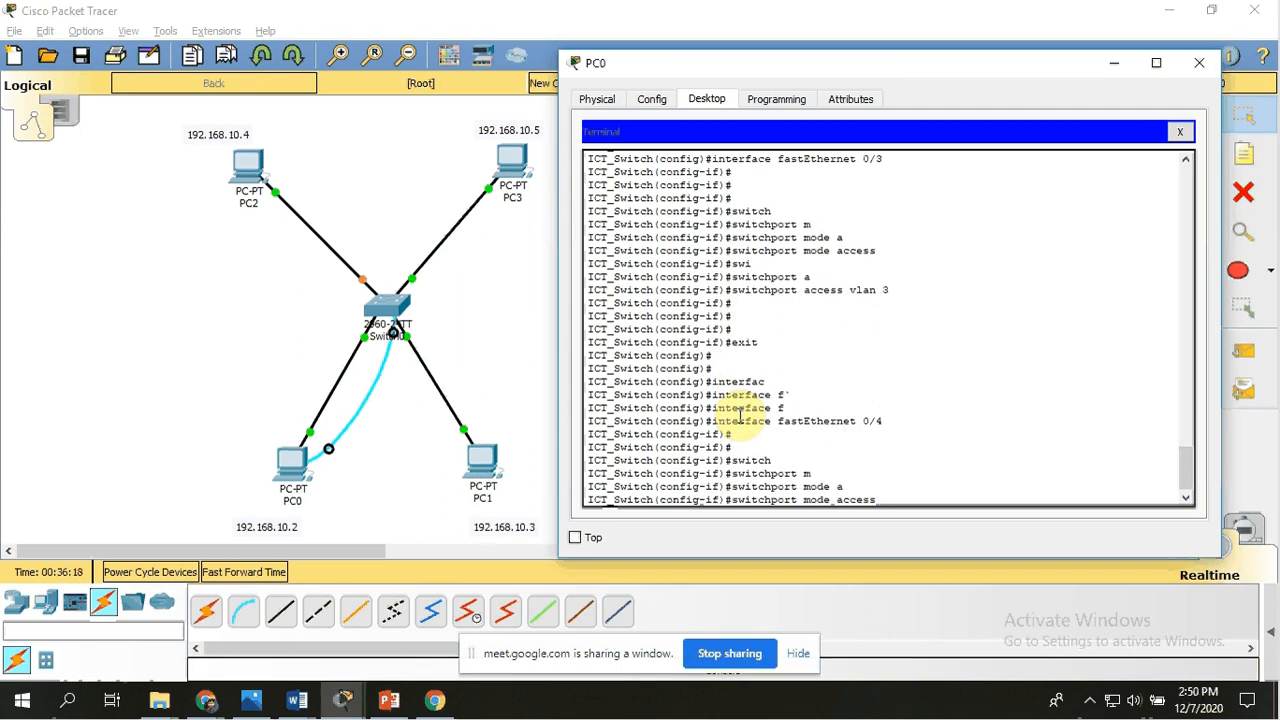
pyautogui.press('Tab')
pyautogui.press('Return')
pyautogui.press('Return')
pyautogui.press('Return')
# Assign FastEthernet 0/4 to VLAN 3 with switchport access vlan 3.
pyautogui.write('swi')
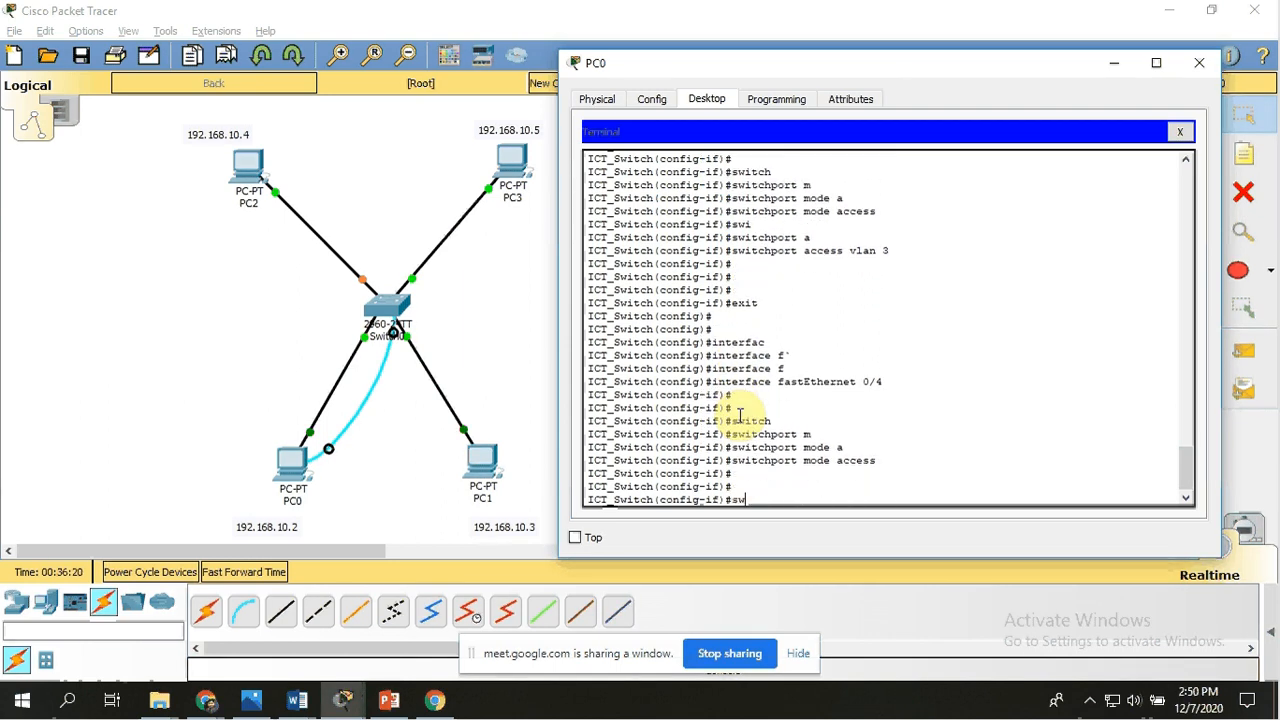
pyautogui.press('Tab')
pyautogui.write('a')
pyautogui.press('Tab')
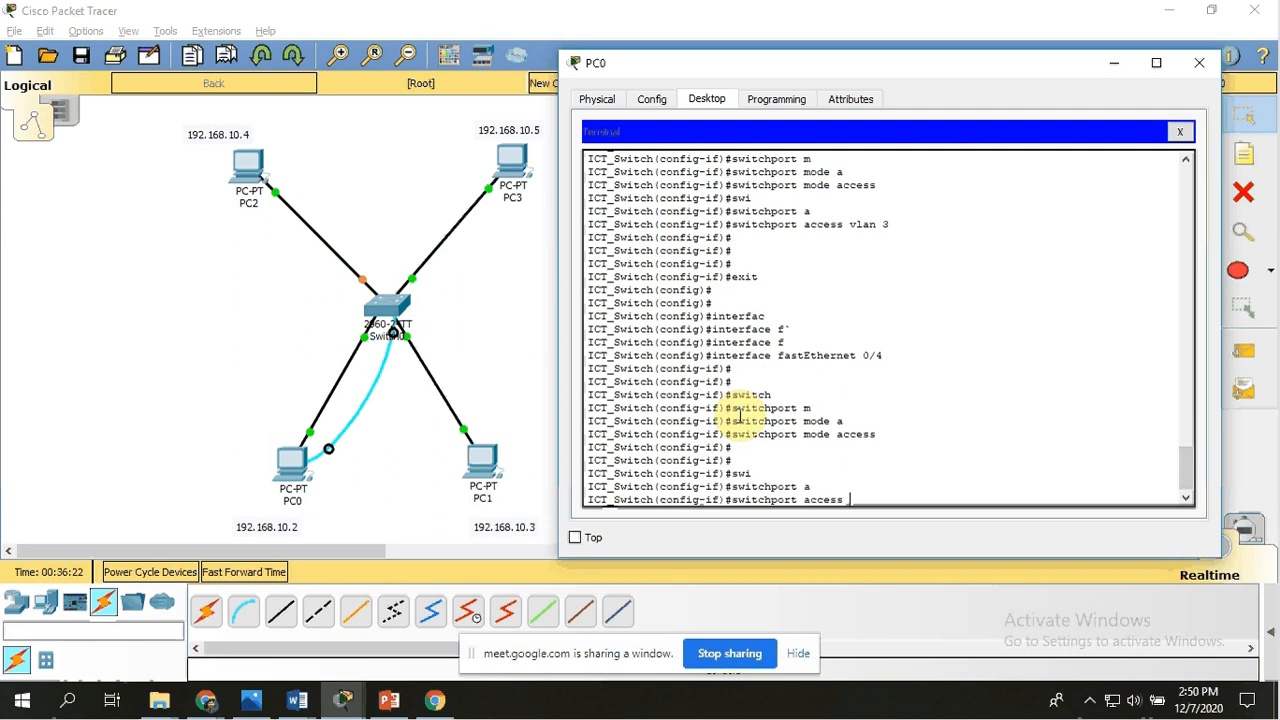
pyautogui.write('vlan 3')
pyautogui.press('Return')
pyautogui.press('Return')
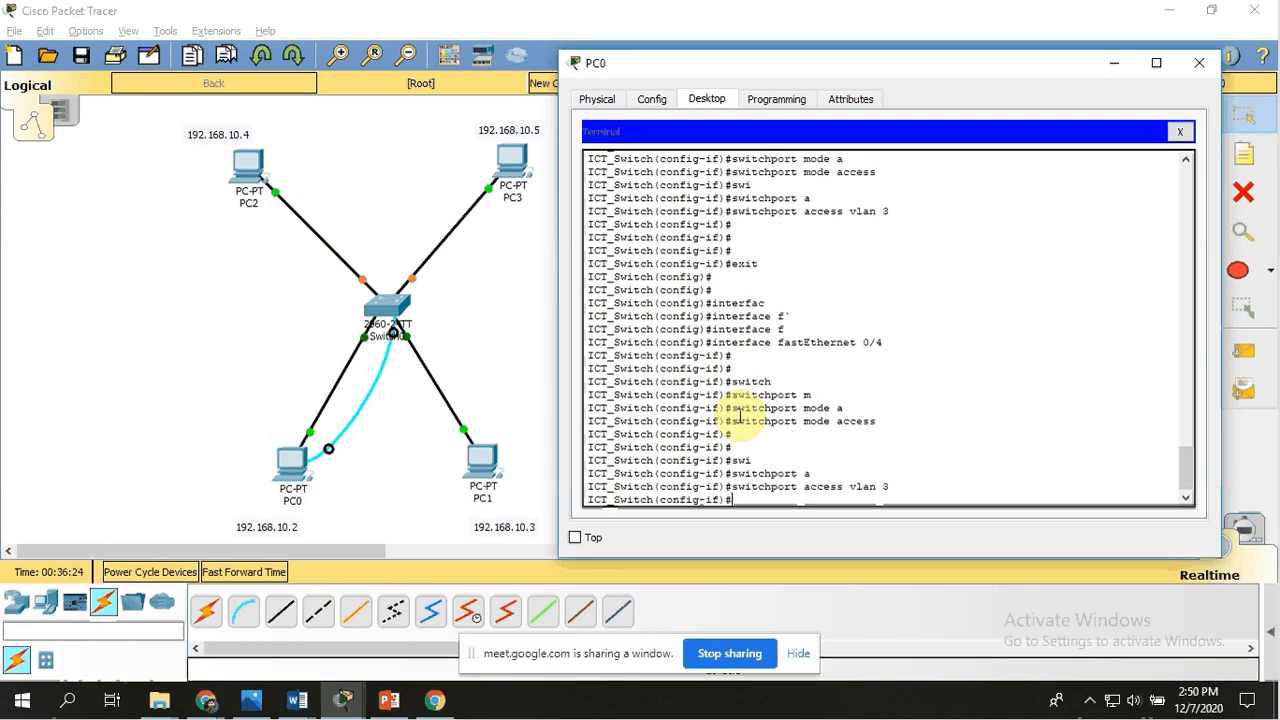
pyautogui.press('Return')
# Exit interface and global configuration modes back to the privileged ICT_Switch prompt.
pyautogui.write('exit')
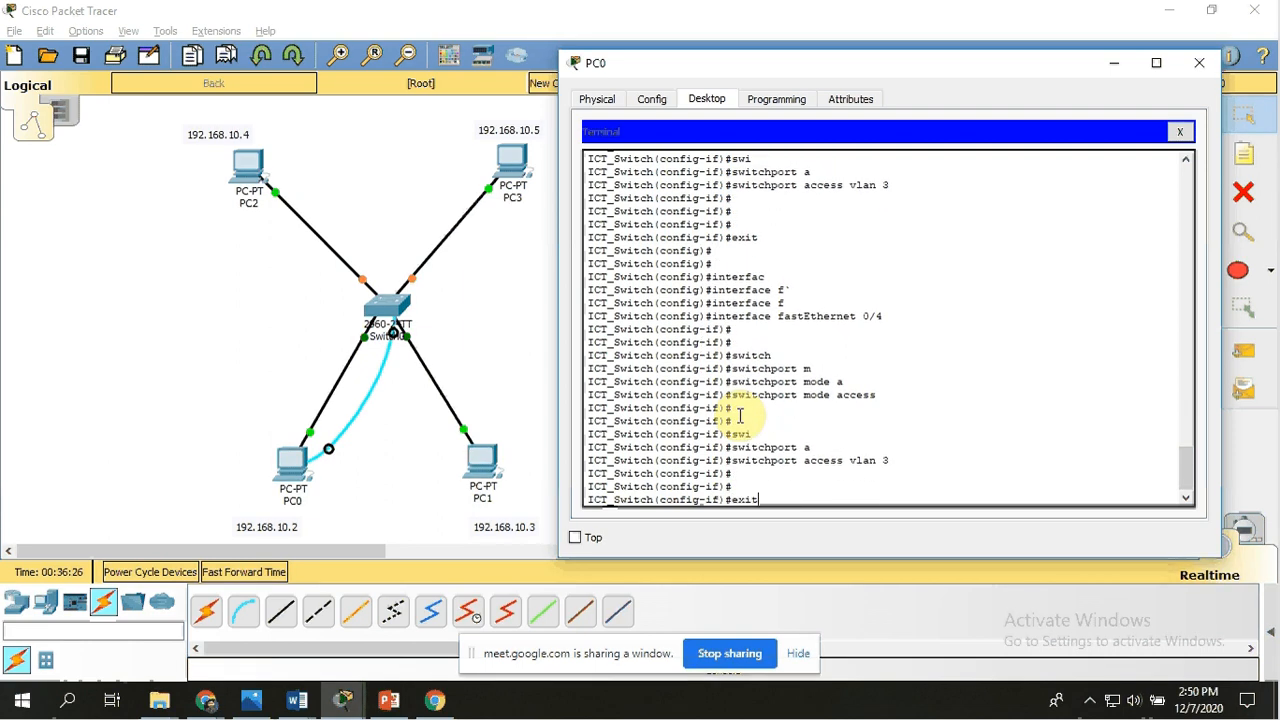
pyautogui.press('Return')
pyautogui.write('exit')
pyautogui.press('Return')
pyautogui.press('Return')
pyautogui.press('Return')
pyautogui.press('Return')
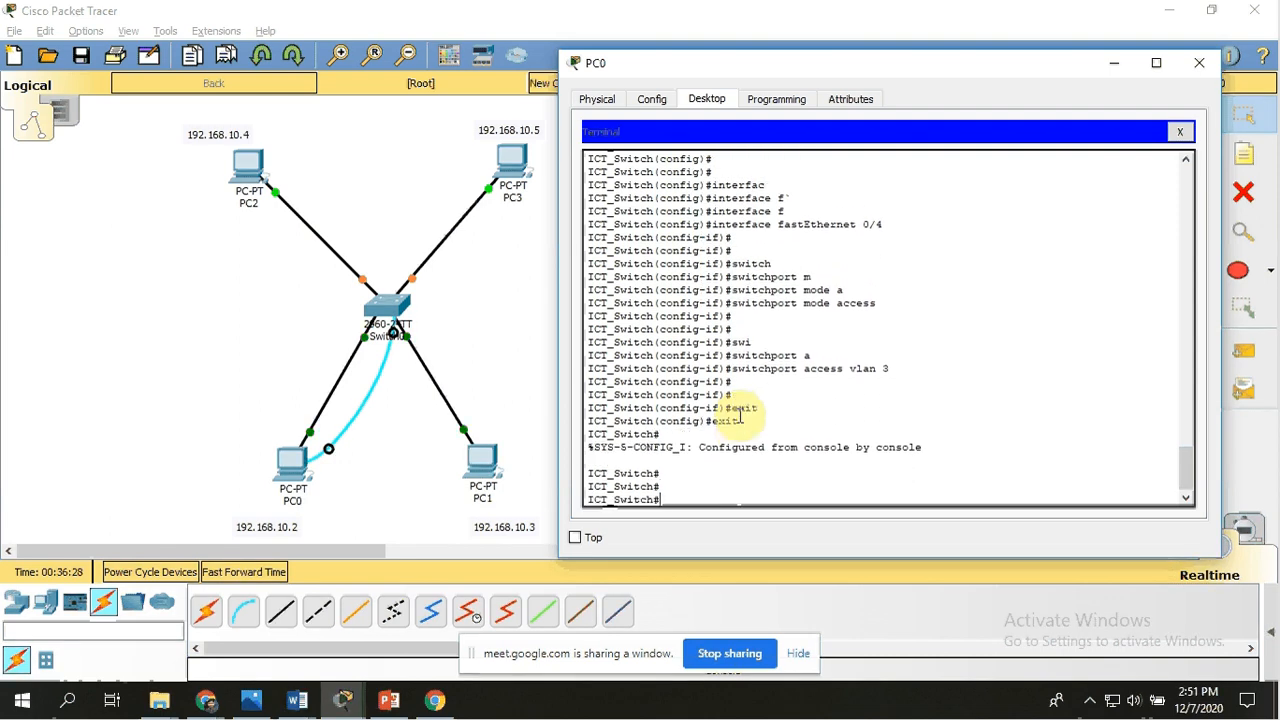
pyautogui.press('Return')
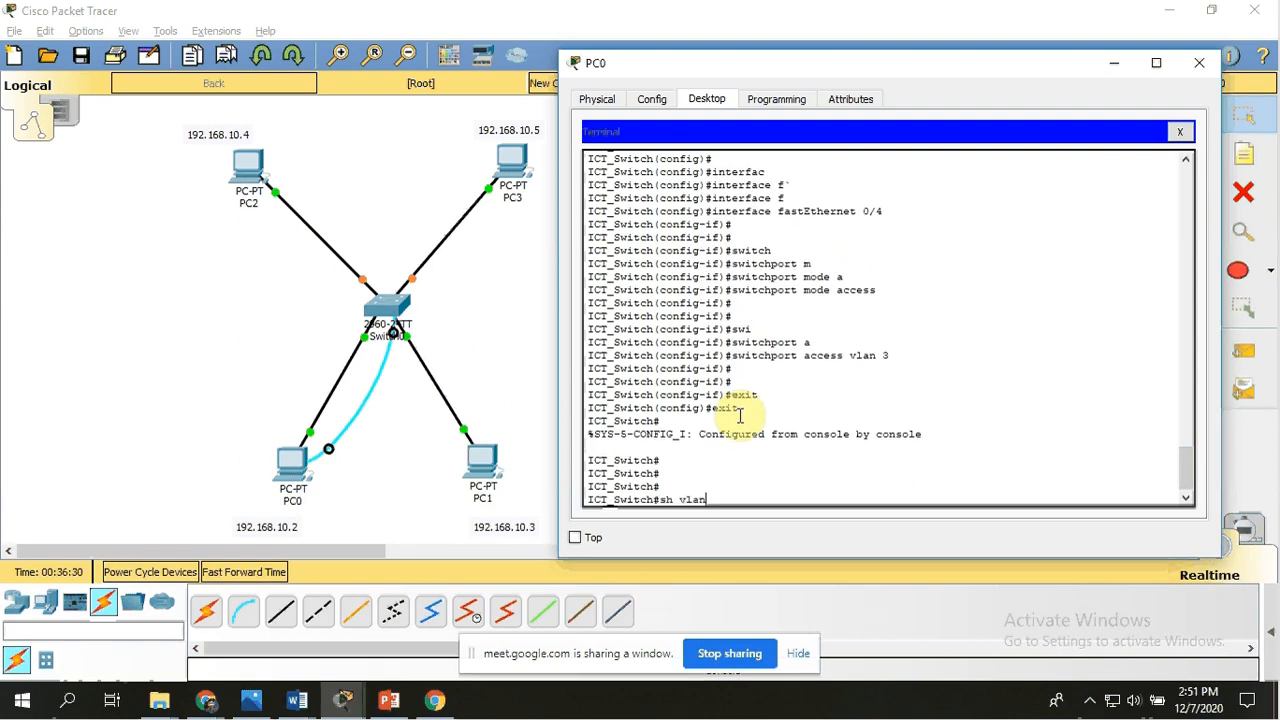
# List the switch's VLANs with sh vlan and examine the ports assigned to VLAN0002 and VLAN0003.
pyautogui.write('sh vlan')
pyautogui.press('Return')
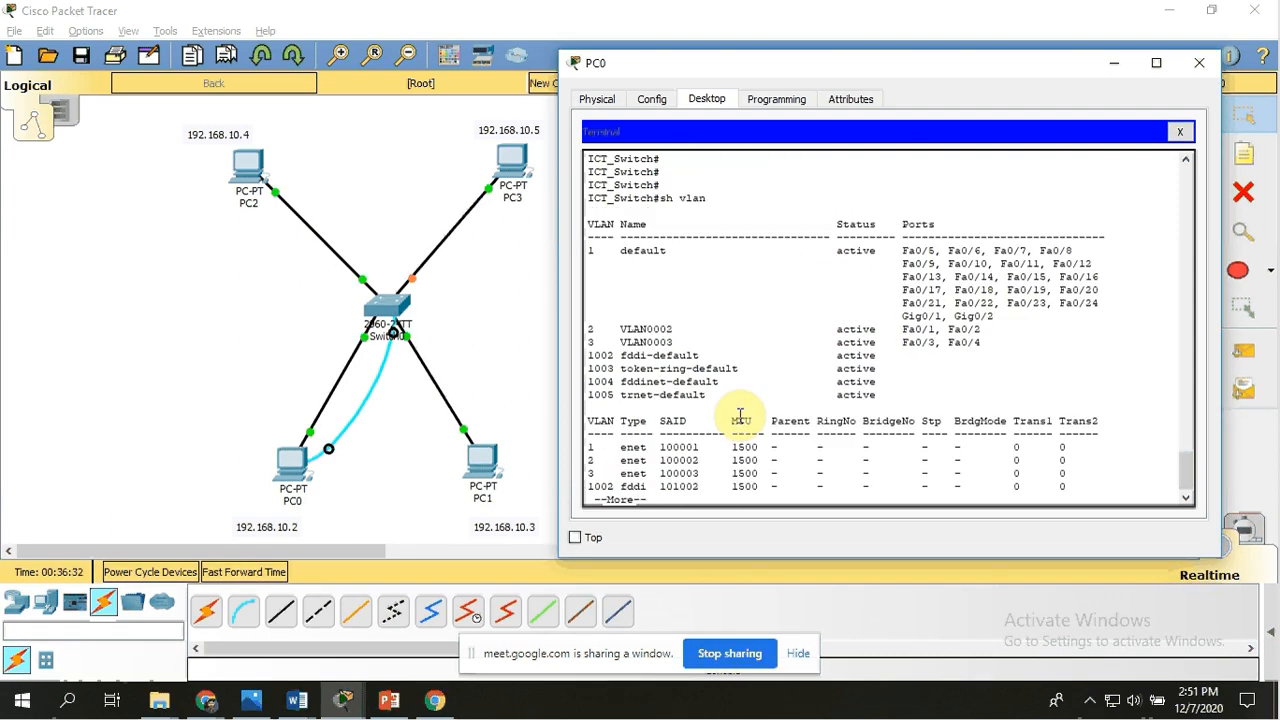
pyautogui.moveTo(621, 330); pyautogui.dragTo(675, 330)
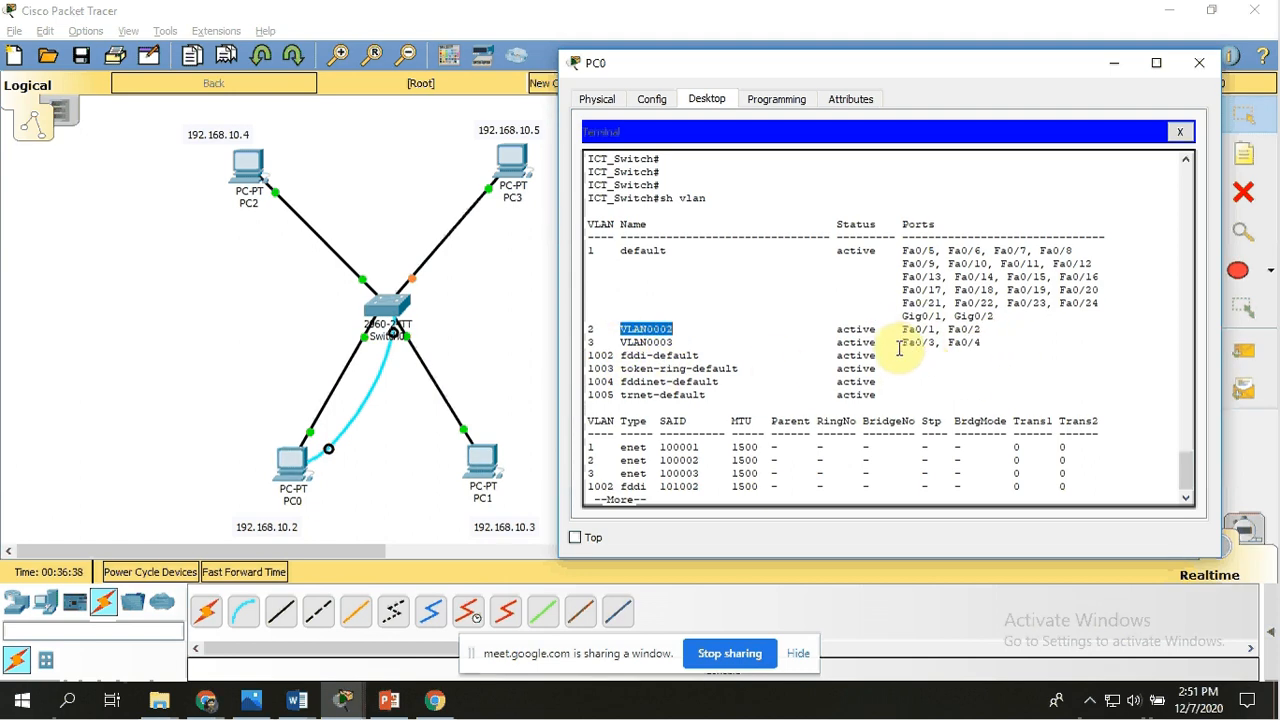
pyautogui.moveTo(836, 342); pyautogui.dragTo(980, 342)
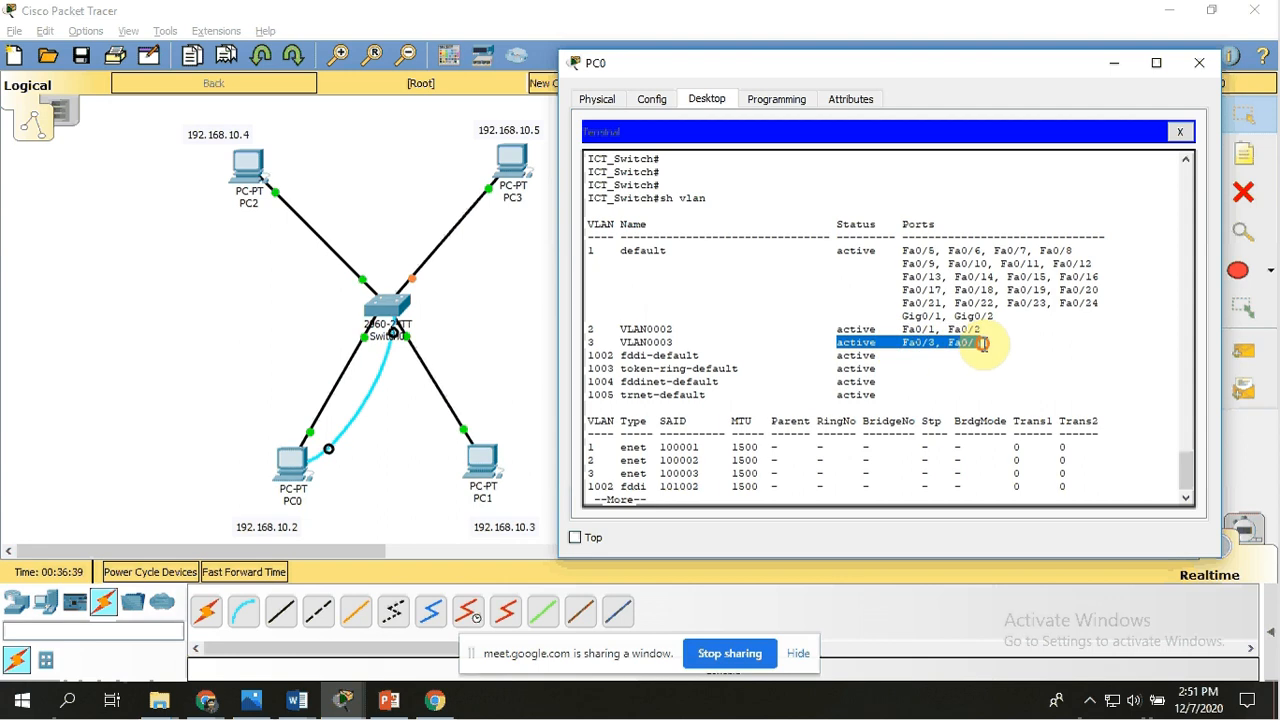
pyautogui.click(508, 333)
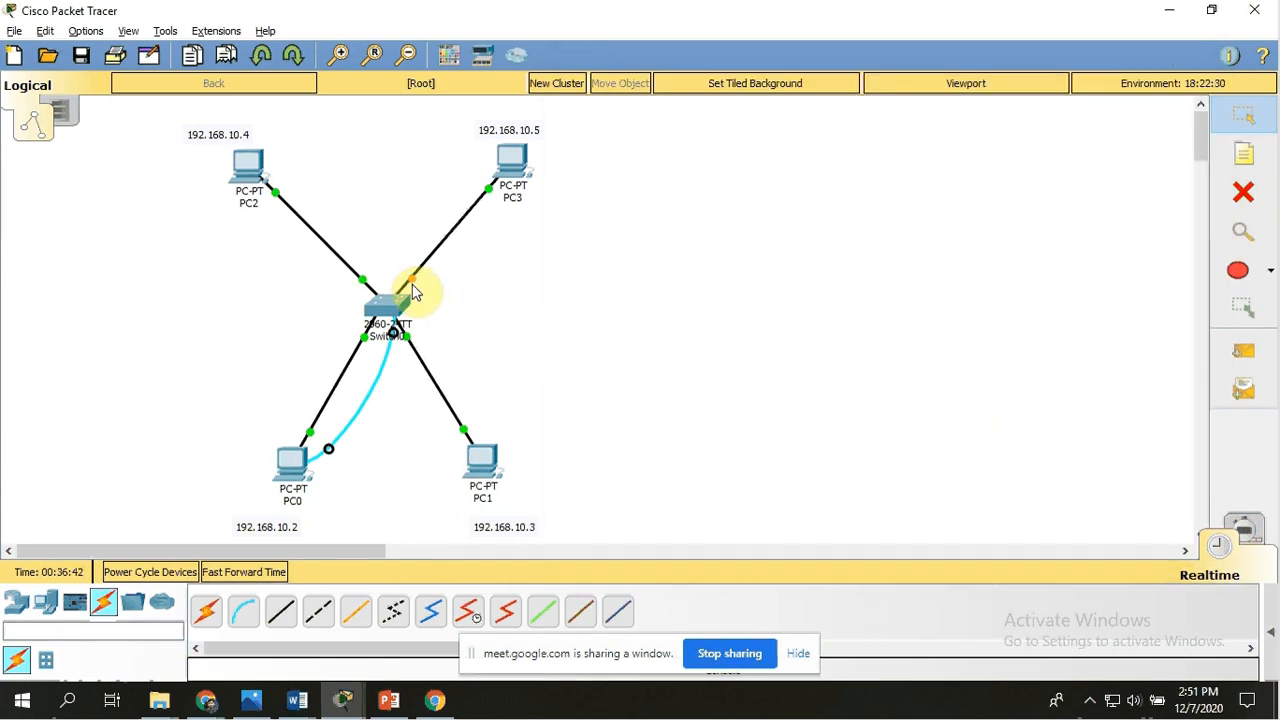
# Close the terminal on PC0 and open its Command Prompt instead.
pyautogui.moveTo(412, 287)
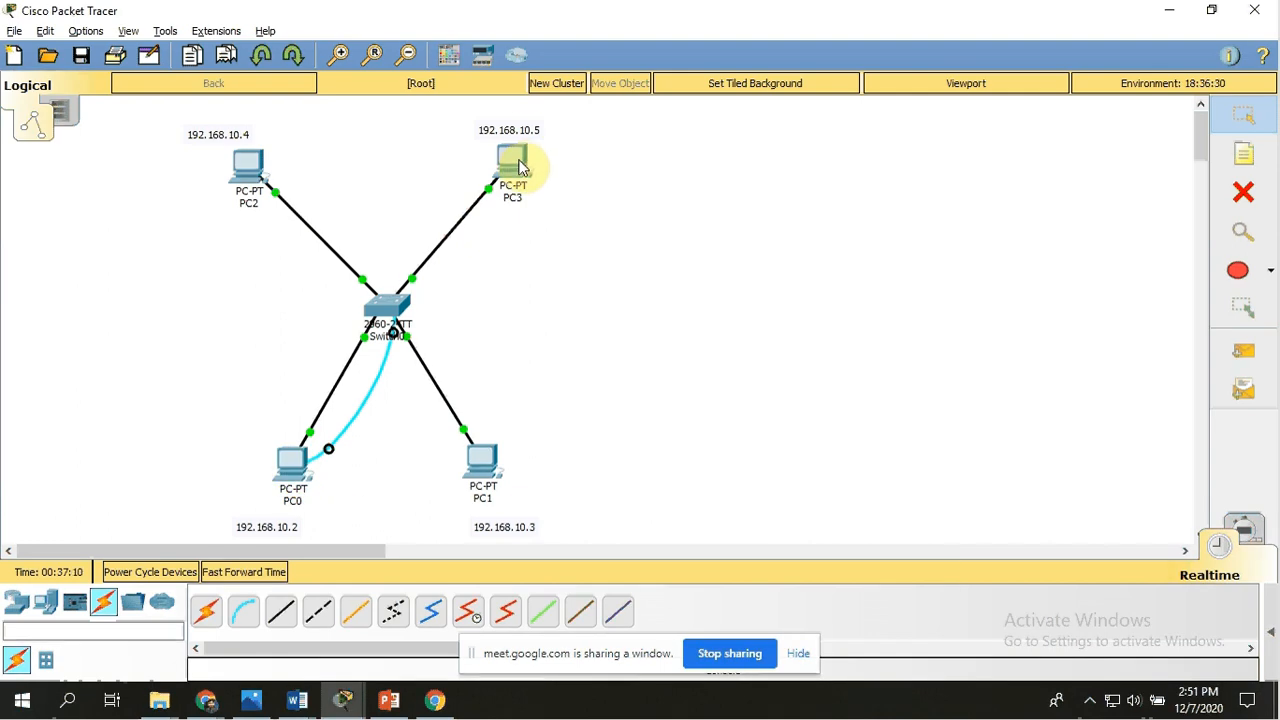
pyautogui.moveTo(518, 168)
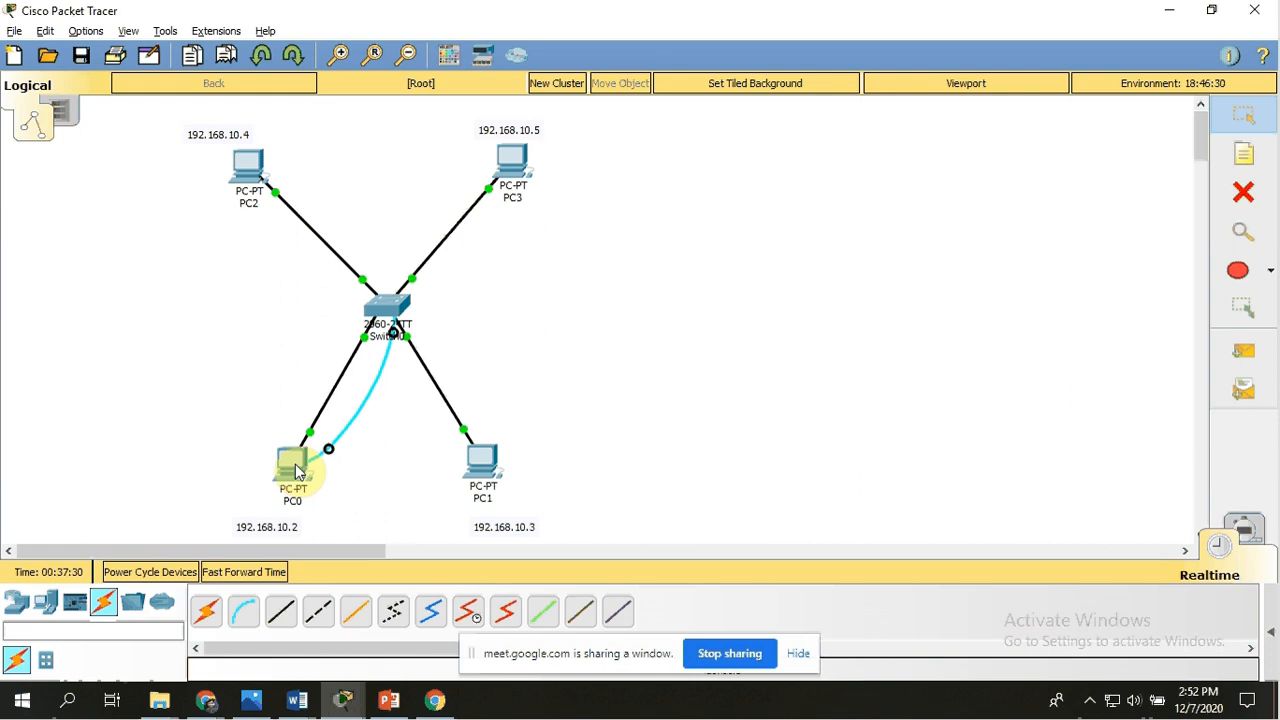
pyautogui.moveTo(295, 472)
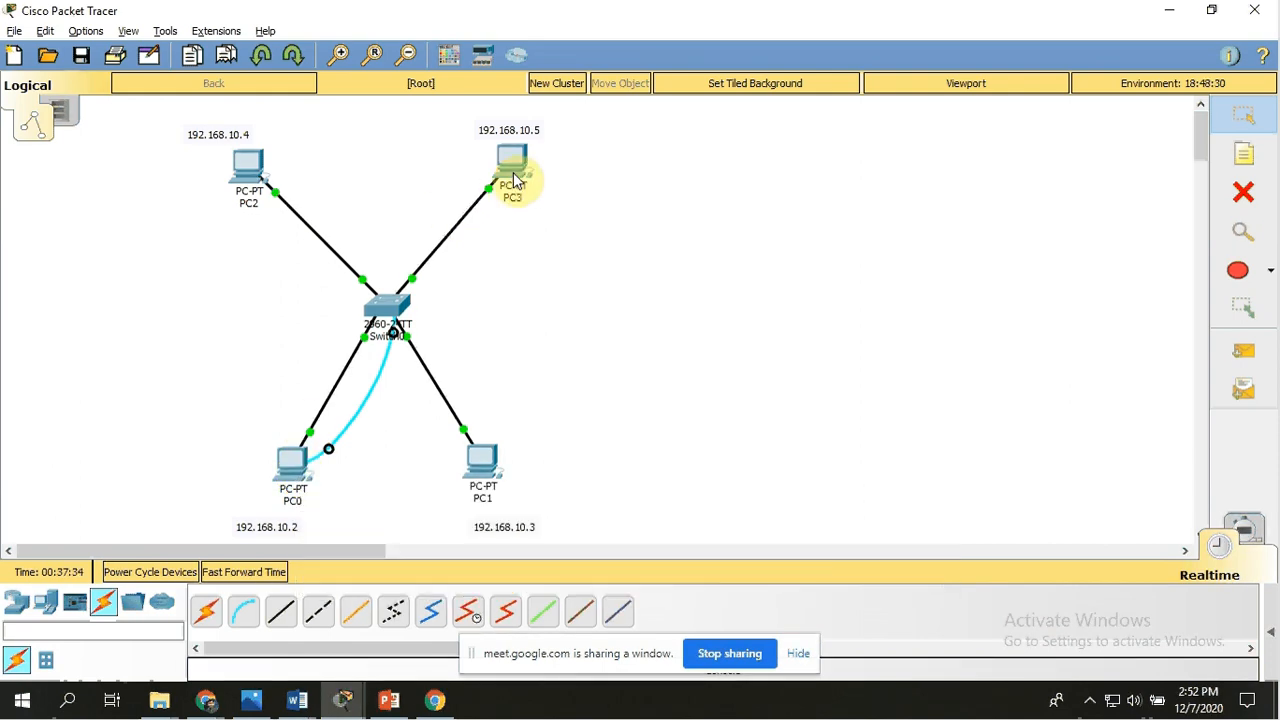
pyautogui.click(290, 460)
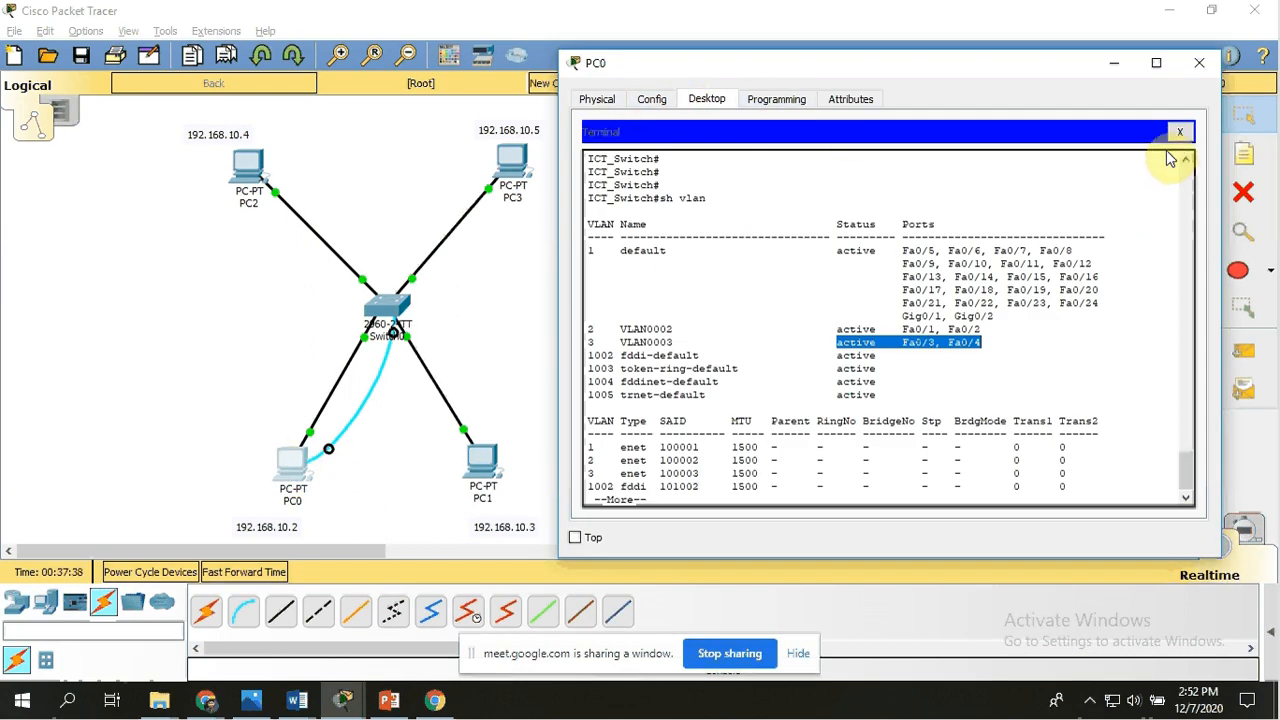
pyautogui.click(1180, 133)
pyautogui.click(1010, 170)
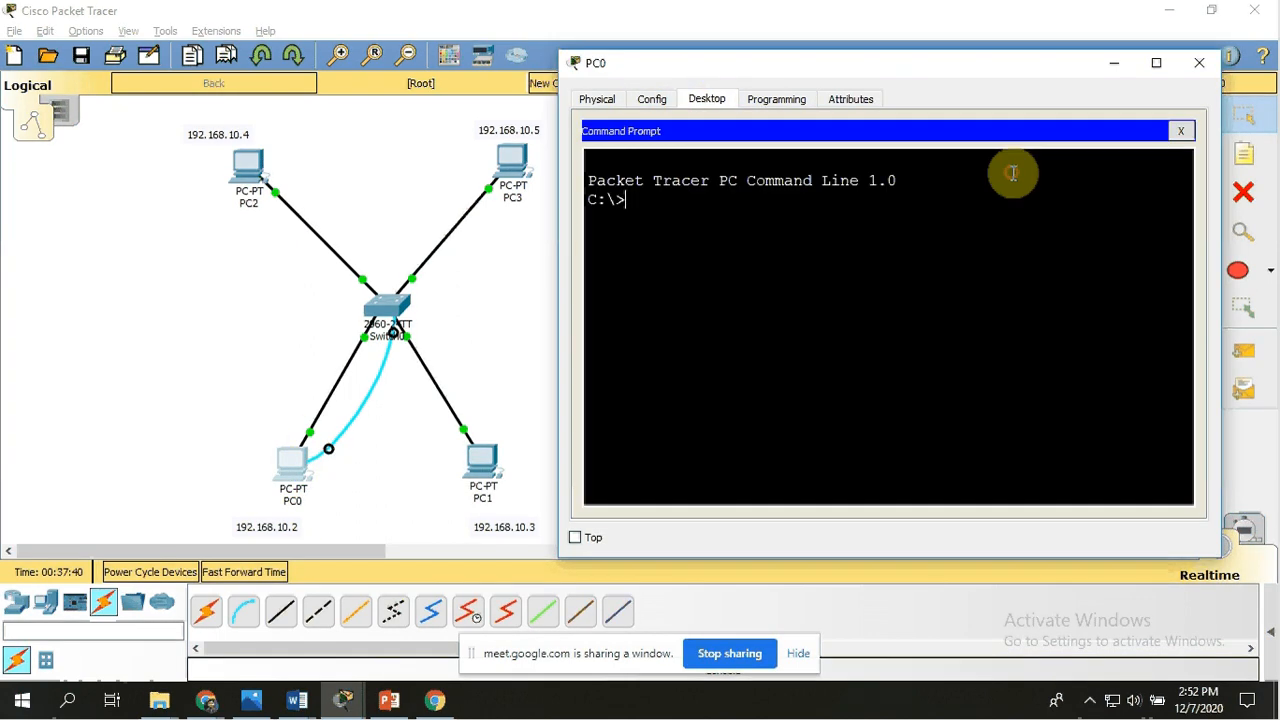
# Test connectivity within VLAN 2 from PC0 by pinging 192.168.10.2 and 192.168.10.3.
pyautogui.write('ping 192.168.10.2')
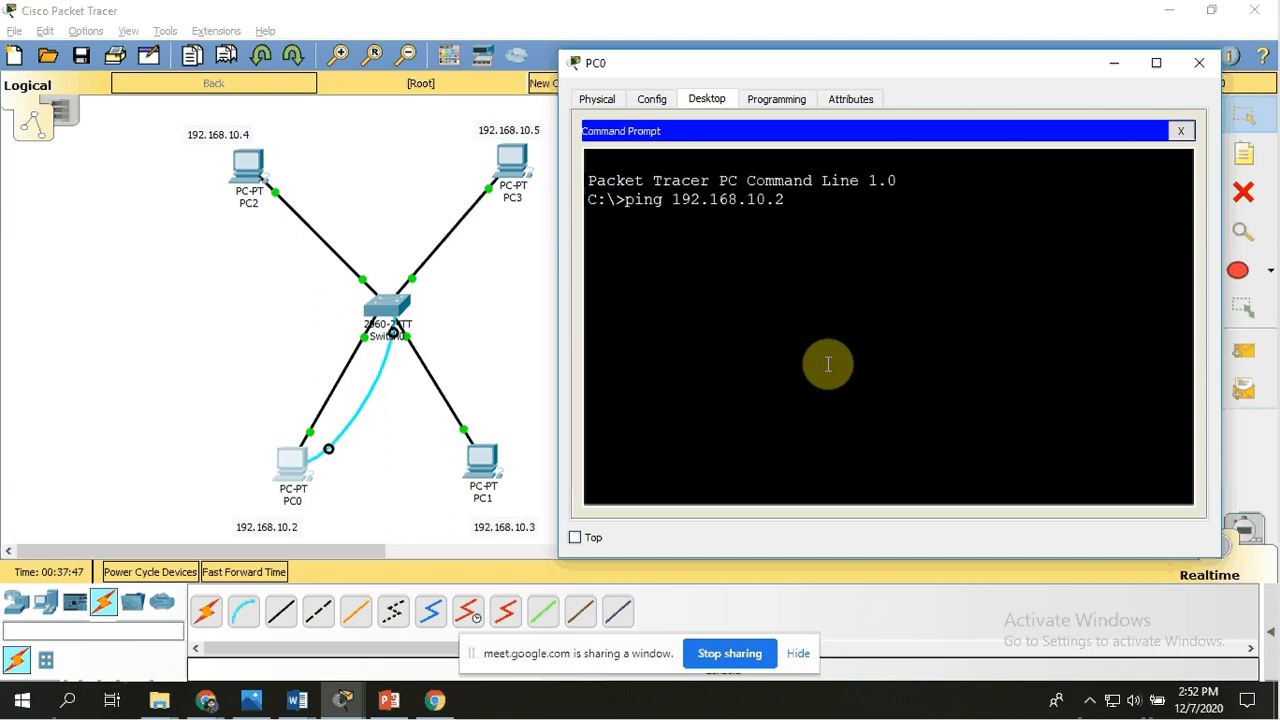
pyautogui.press('Return')
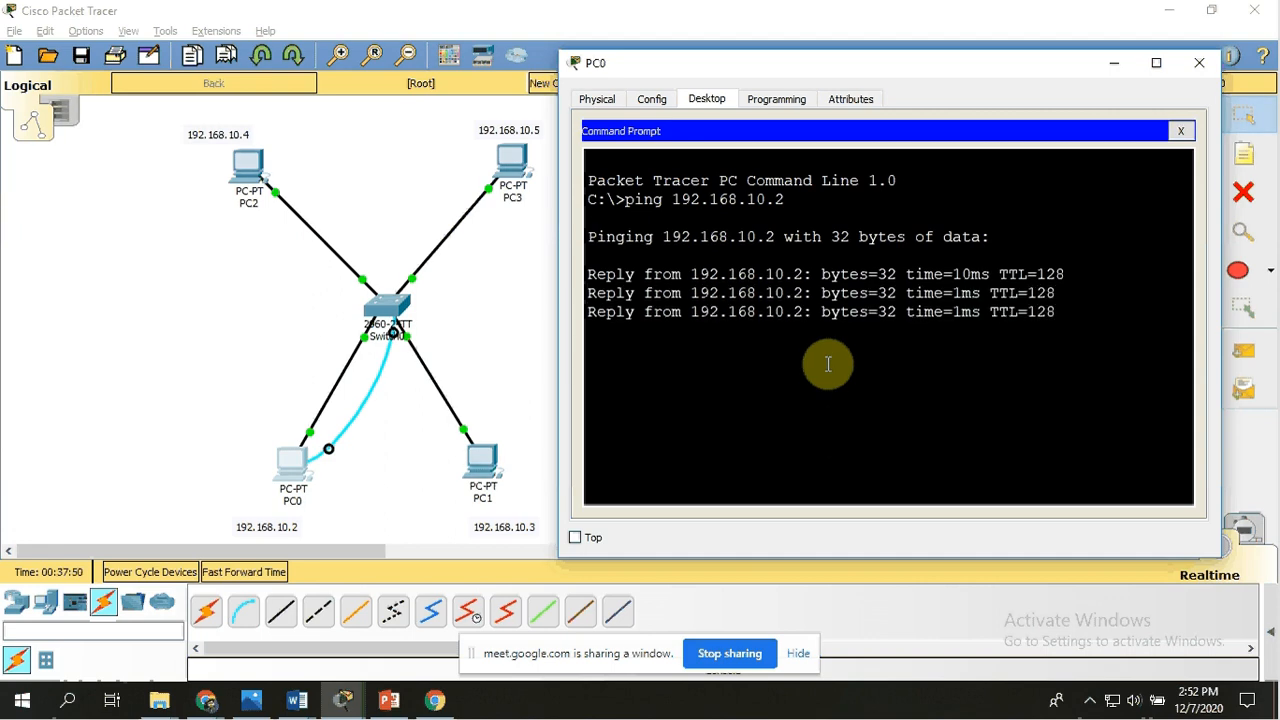
pyautogui.press('Up')
pyautogui.press('BackSpace')
pyautogui.write('3')
pyautogui.press('Return')
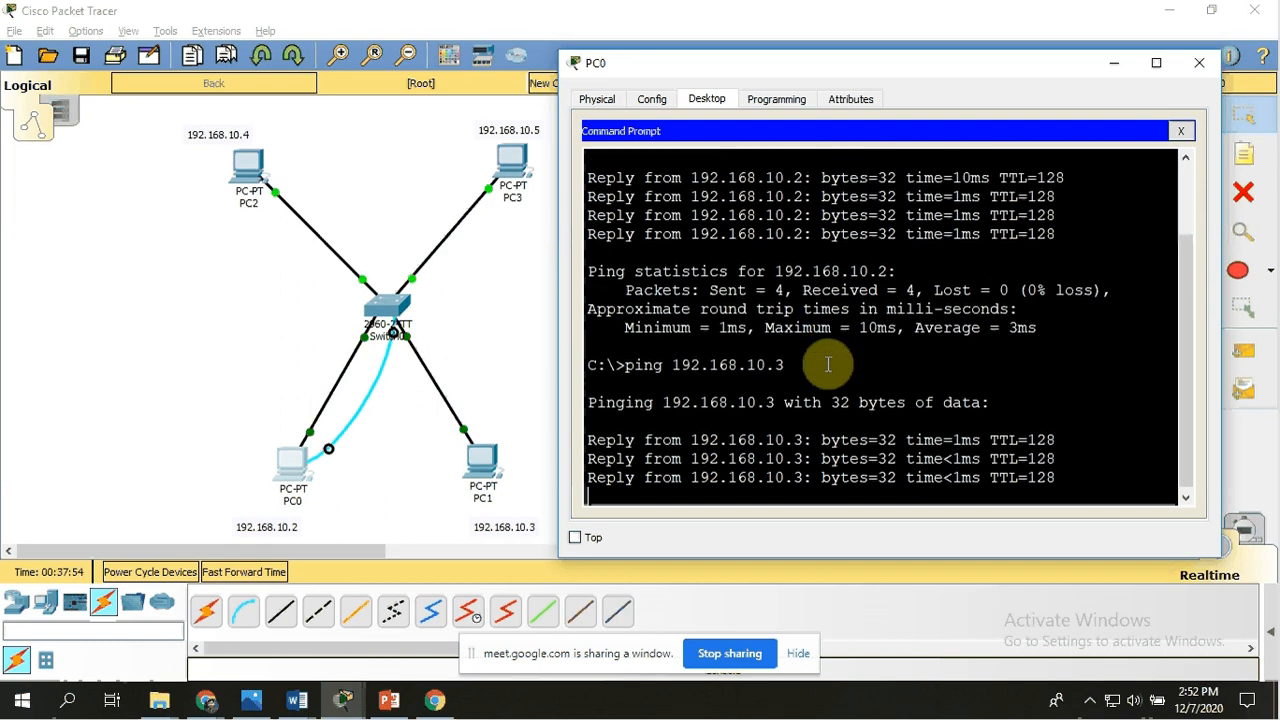
# Test connectivity from PC0 to PC3 in VLAN 3 by pinging 192.168.10.5.
pyautogui.press('Up')
pyautogui.press('BackSpace')
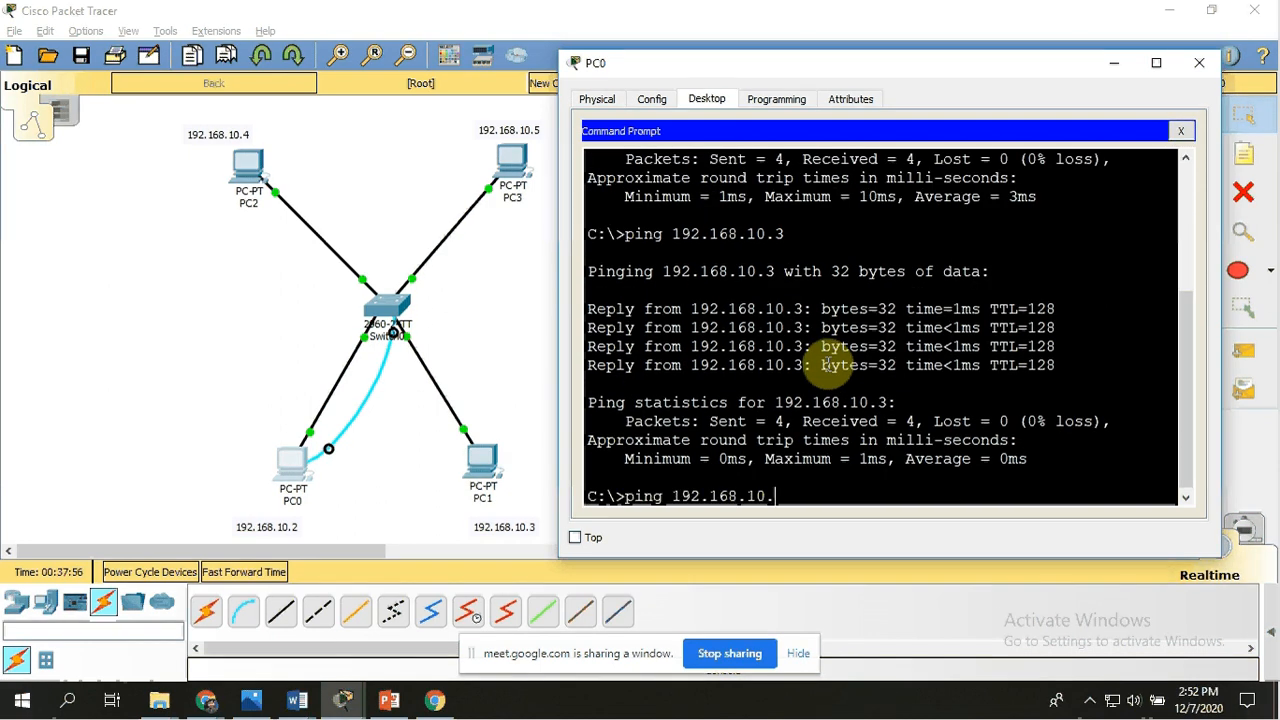
pyautogui.write('5')
pyautogui.press('Return')
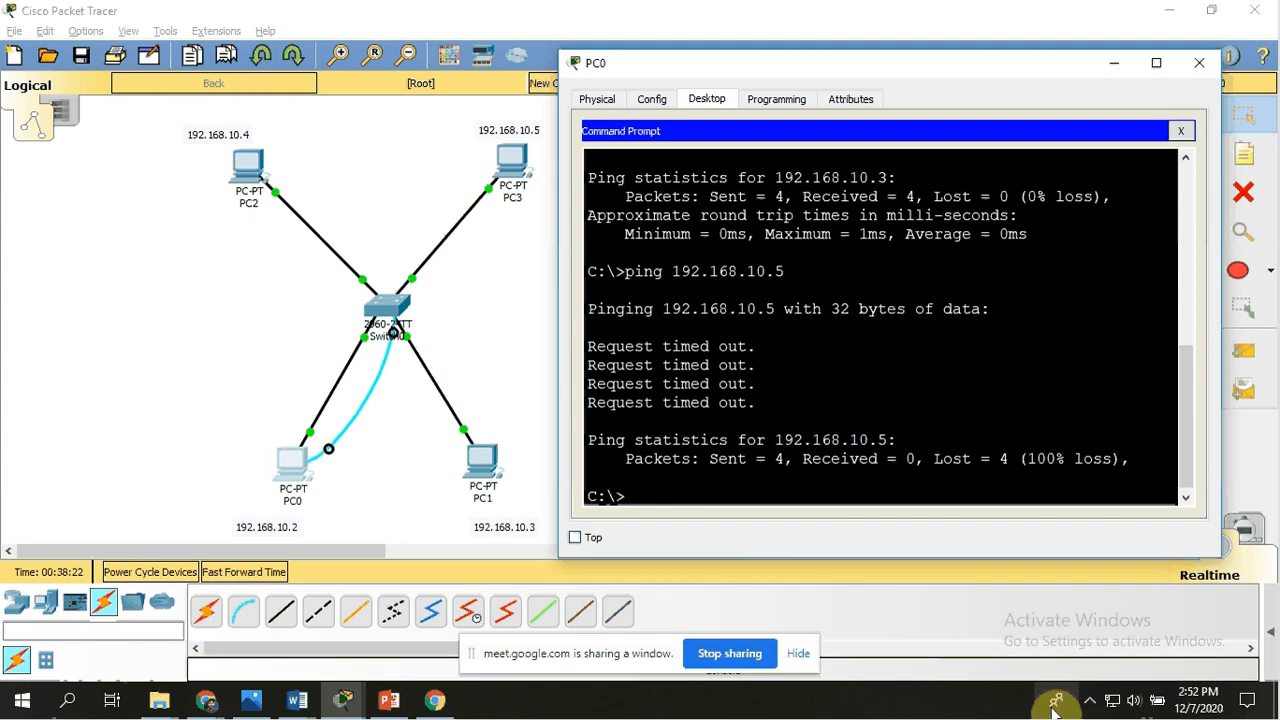
pyautogui.click(1090, 702)
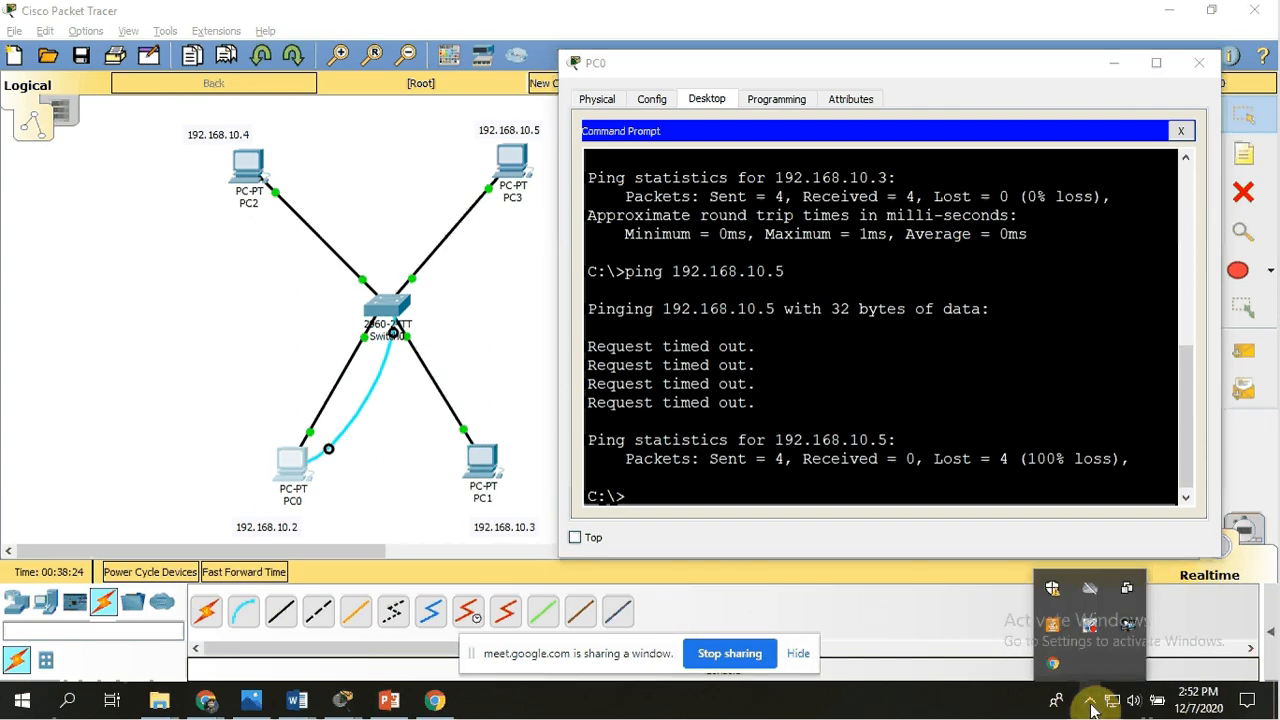
pyautogui.rightClick(1090, 632)
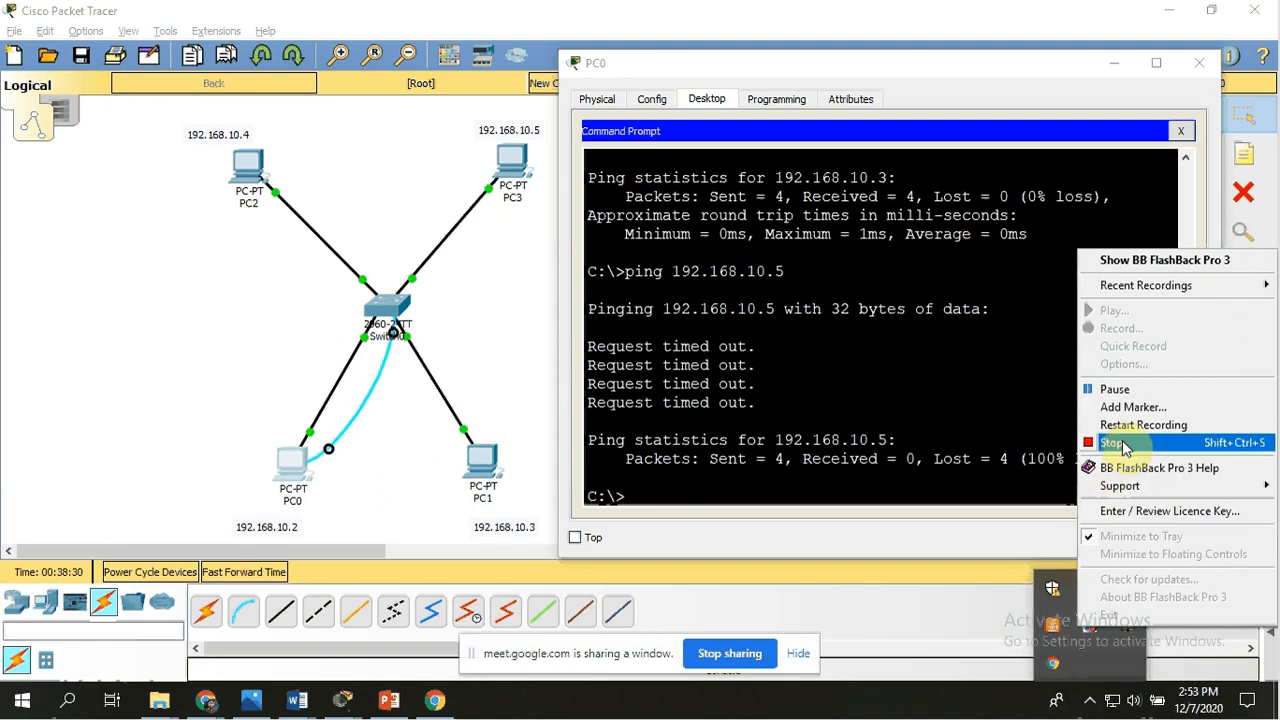